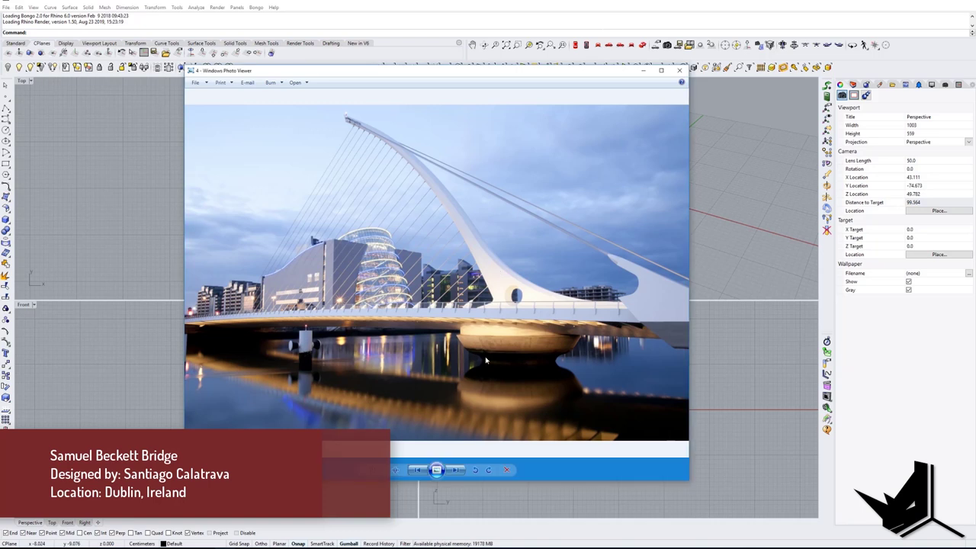
Step: Examine the reference photos of the Samuel Beckett Bridge from different angles, then minimize the photo viewer
{"action": "left_click", "coordinate": [455, 470]}
{"action": "left_click", "coordinate": [455, 471]}
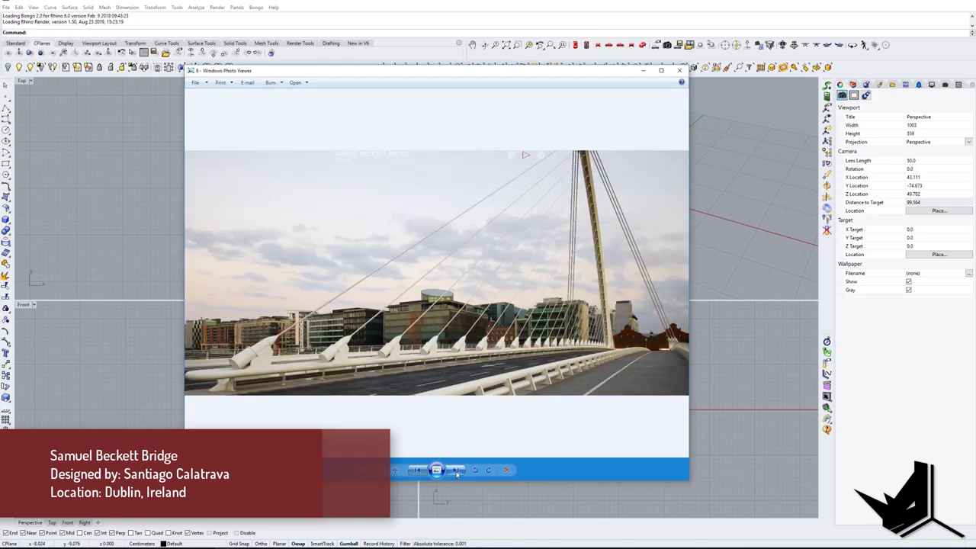
{"action": "left_click", "coordinate": [455, 471]}
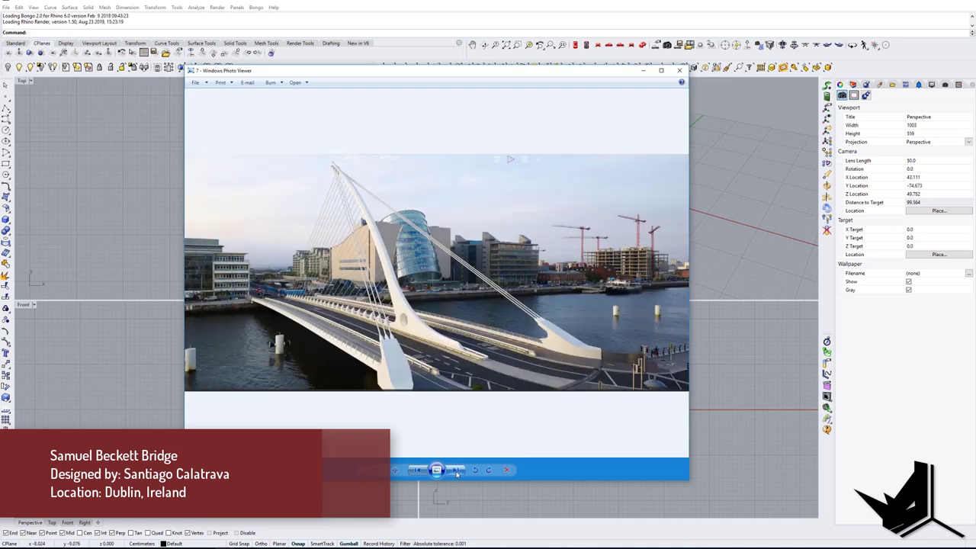
{"action": "left_click", "coordinate": [456, 471]}
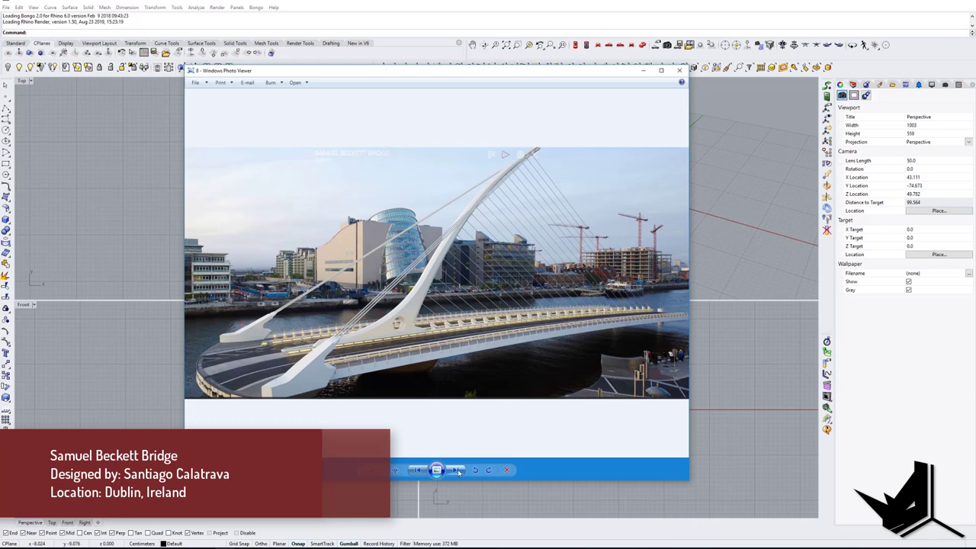
{"action": "left_click", "coordinate": [456, 471]}
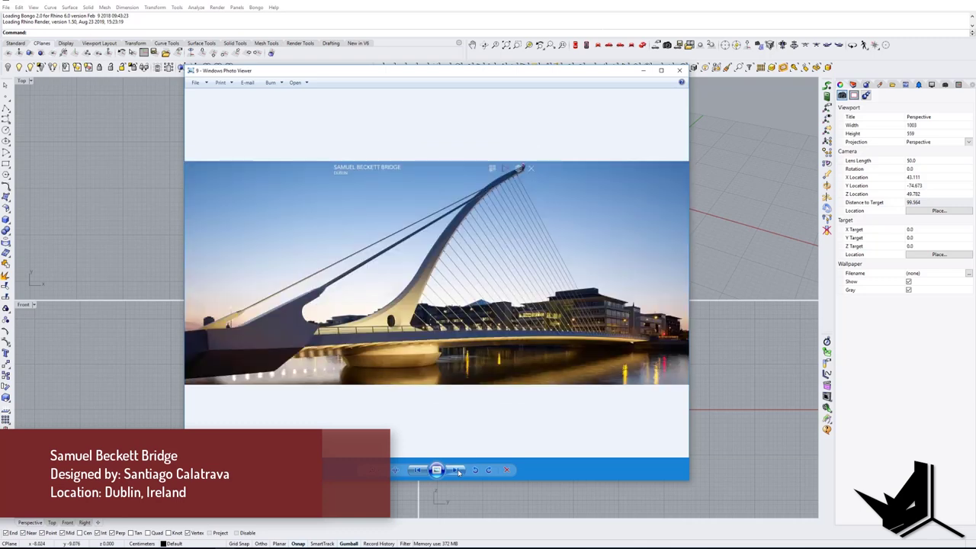
{"action": "left_click", "coordinate": [456, 471]}
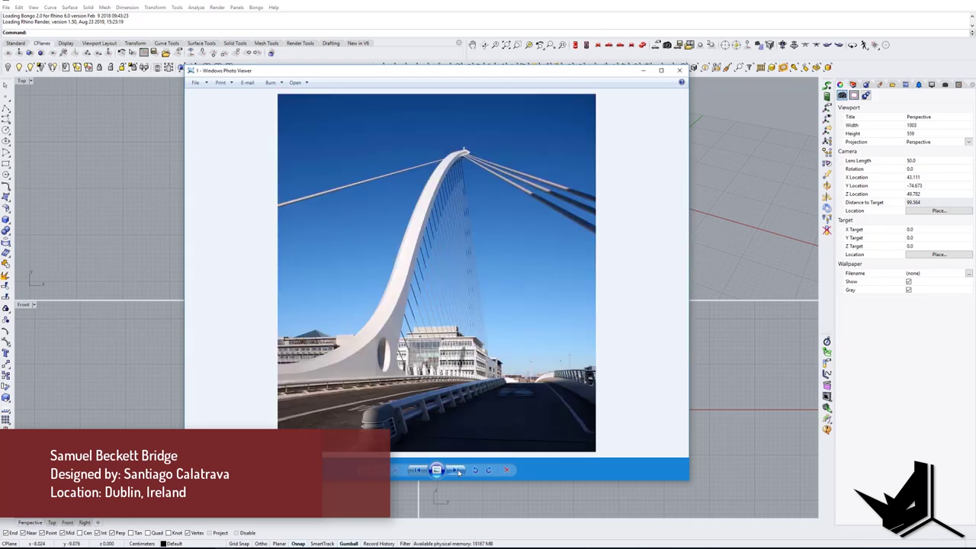
{"action": "left_click", "coordinate": [456, 470]}
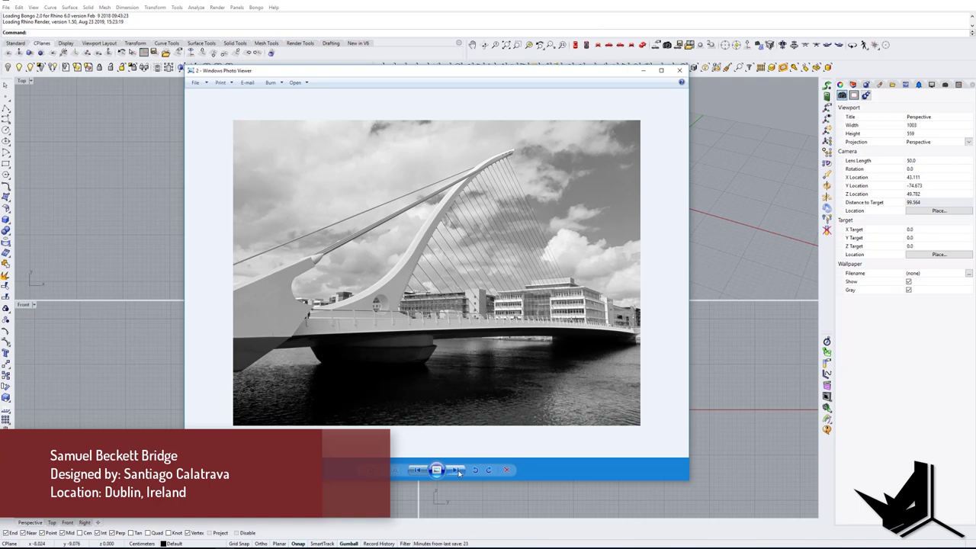
{"action": "left_click", "coordinate": [457, 470]}
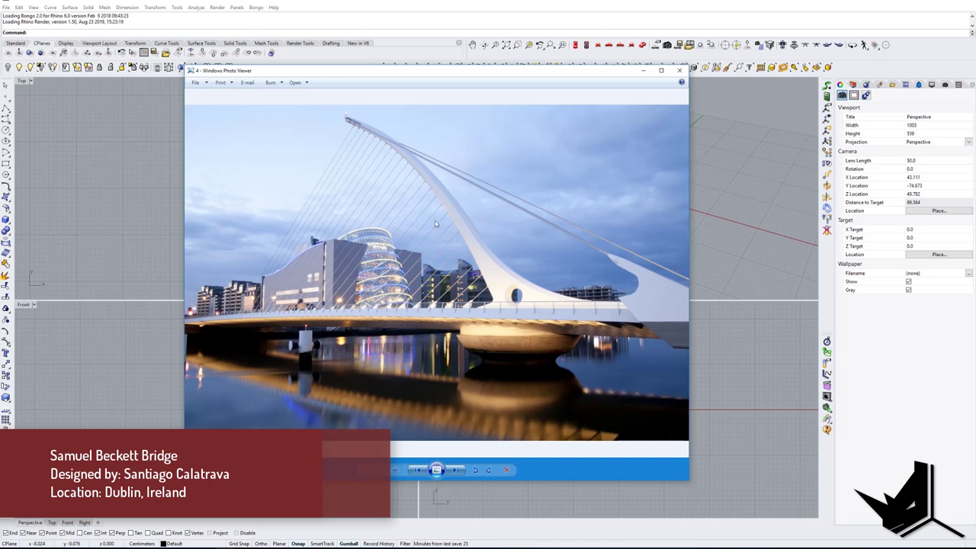
{"action": "left_click", "coordinate": [454, 470]}
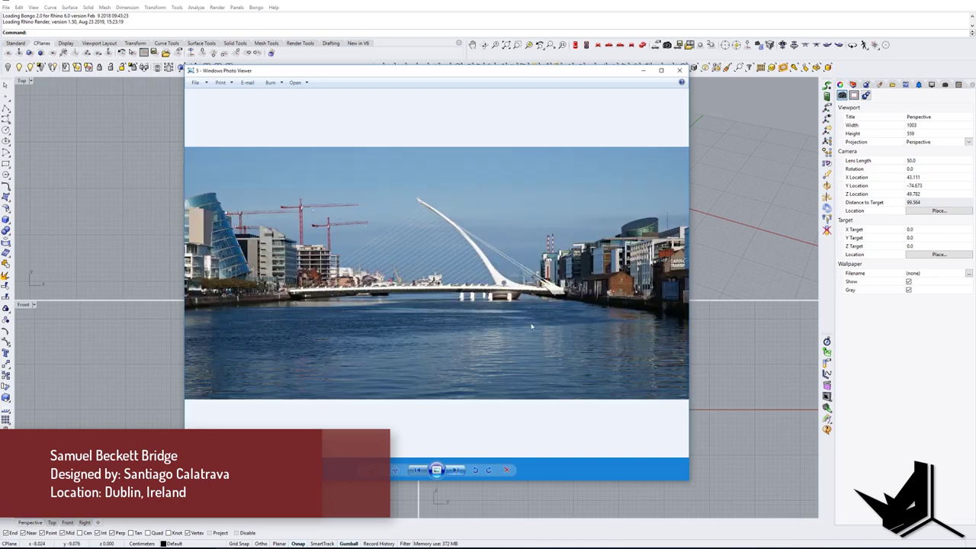
{"action": "left_click", "coordinate": [643, 71]}
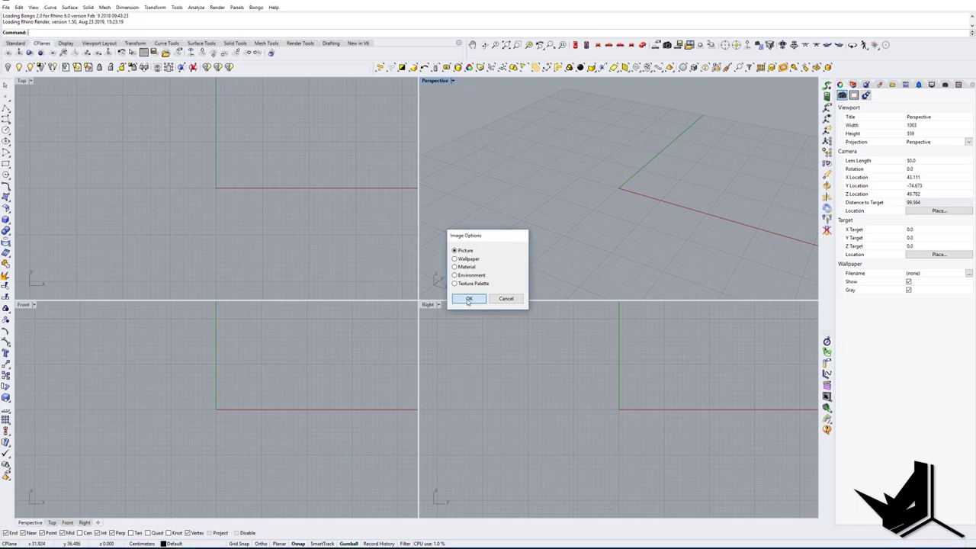
Step: Insert the bridge photo 5.jpg as a picture in the Front viewport and maximize that viewport
{"action": "left_click", "coordinate": [469, 298]}
{"action": "left_click", "coordinate": [122, 466]}
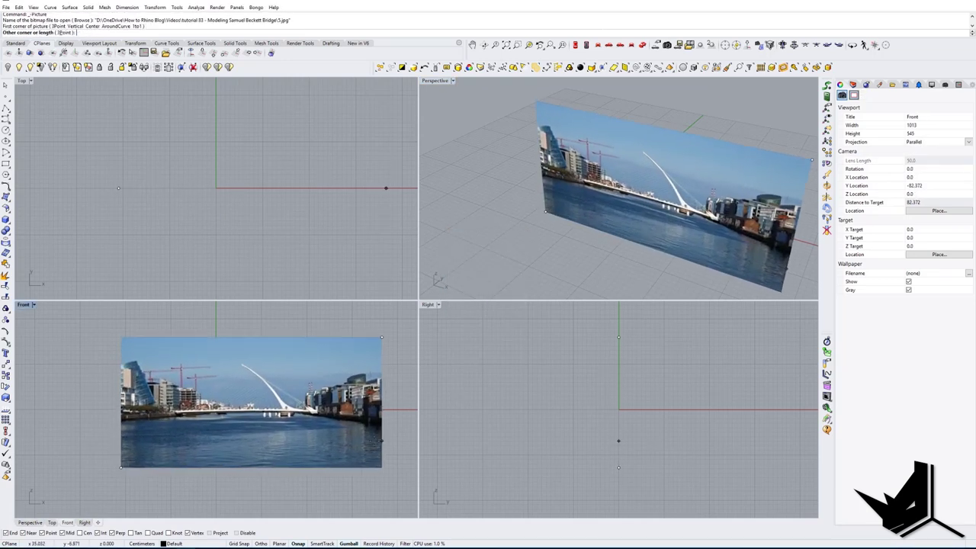
{"action": "scroll", "coordinate": [204, 412], "scroll_direction": "down", "scroll_amount": 5}
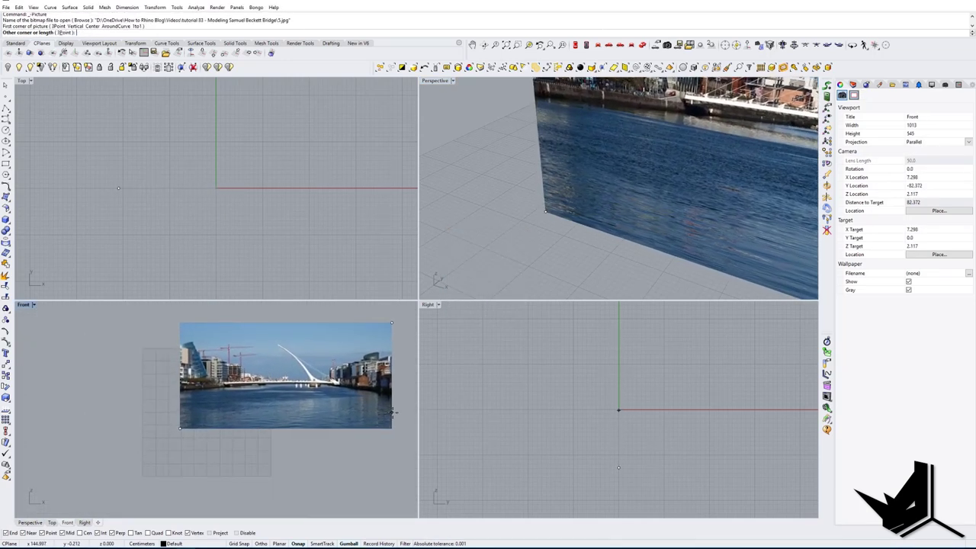
{"action": "left_click", "coordinate": [399, 413]}
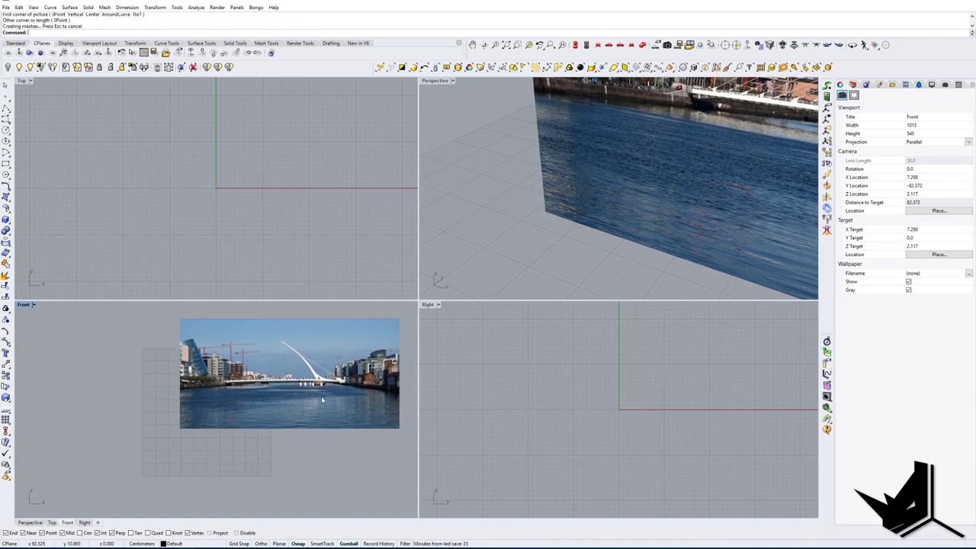
{"action": "double_click", "coordinate": [23, 305]}
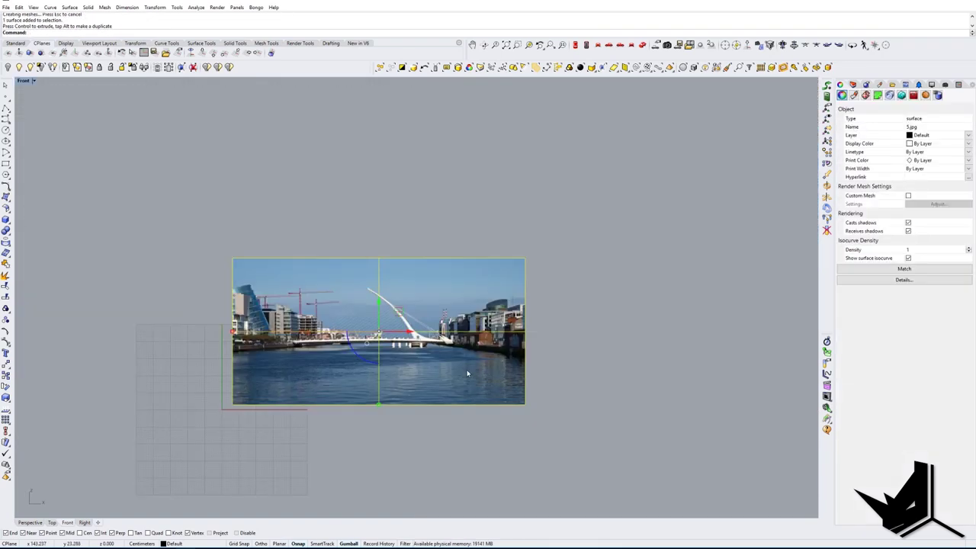
Step: Scale the bridge picture up uniformly about its centre to roughly twice its size
{"action": "right_click_drag", "start_coordinate": [465, 373], "coordinate": [463, 387]}
{"action": "left_click", "coordinate": [558, 371]}
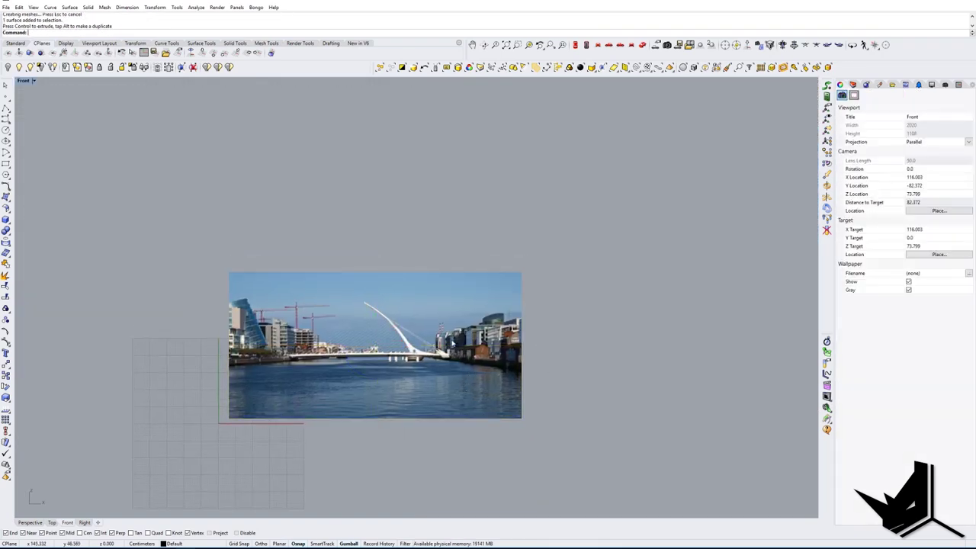
{"action": "scroll", "coordinate": [410, 329], "scroll_direction": "up", "scroll_amount": 10}
{"action": "scroll", "coordinate": [449, 346], "scroll_direction": "down", "scroll_amount": 8}
{"action": "left_click", "coordinate": [461, 329]}
{"action": "left_click", "coordinate": [463, 232]}
{"action": "left_click", "coordinate": [466, 348]}
{"action": "scroll", "coordinate": [462, 351], "scroll_direction": "down", "scroll_amount": 4}
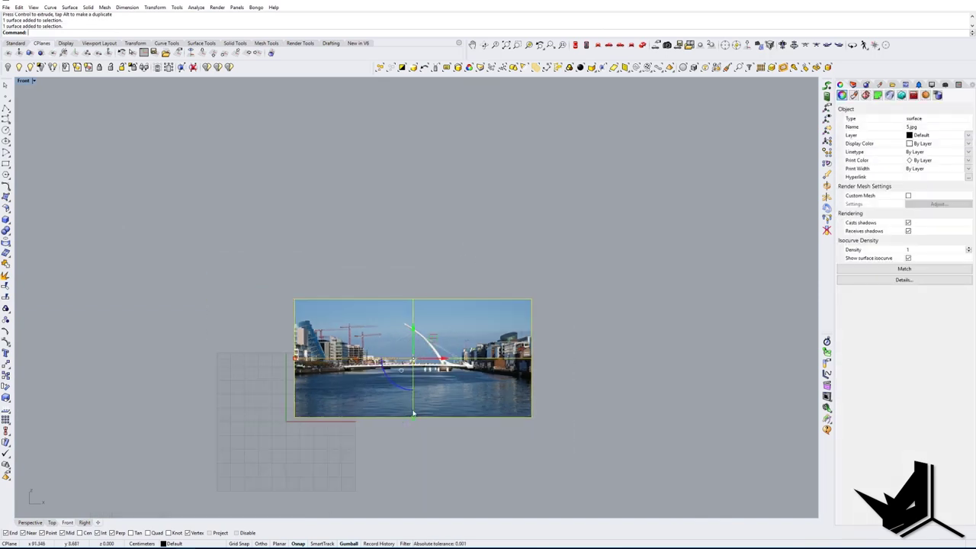
{"action": "left_click_drag", "start_coordinate": [413, 419], "coordinate": [420, 483], "text": "shift"}
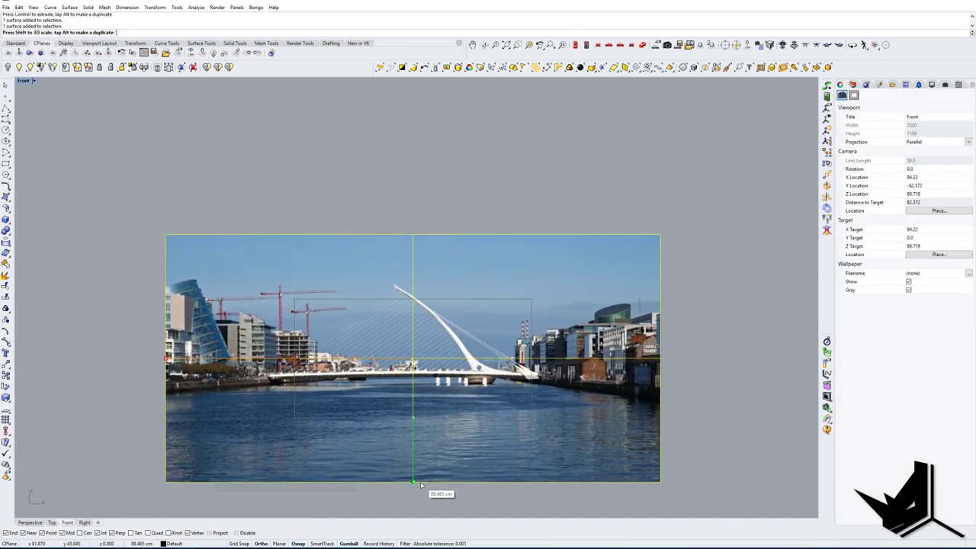
Step: Move the enlarged bridge picture up and to the right within the front plane
{"action": "left_click", "coordinate": [444, 216]}
{"action": "left_click", "coordinate": [453, 302]}
{"action": "left_click_drag", "start_coordinate": [433, 340], "coordinate": [529, 258]}
{"action": "left_click", "coordinate": [485, 142]}
{"action": "right_click_drag", "start_coordinate": [586, 218], "coordinate": [512, 267]}
{"action": "scroll", "coordinate": [463, 285], "scroll_direction": "up", "scroll_amount": 4}
{"action": "right_click_drag", "start_coordinate": [483, 305], "coordinate": [495, 277]}
{"action": "left_click", "coordinate": [497, 278]}
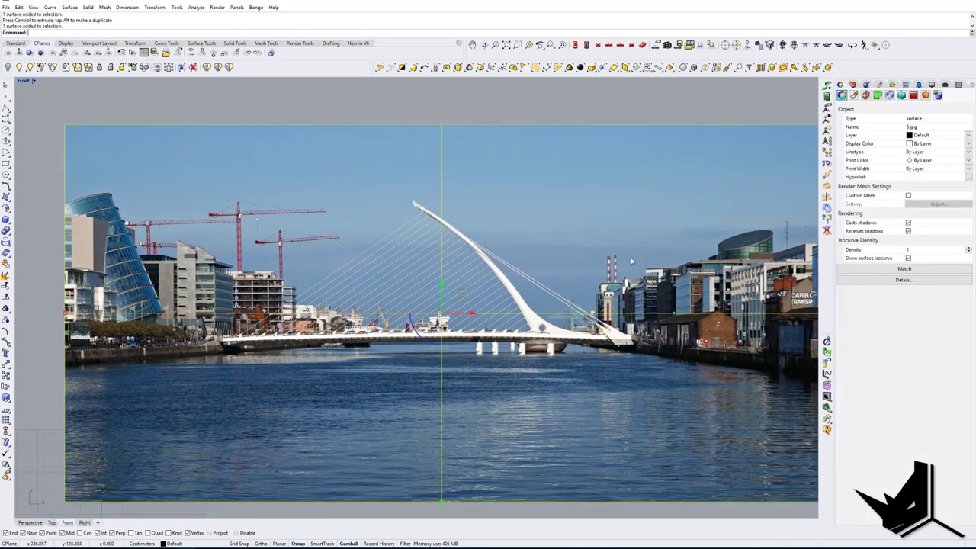
Step: Increase the transparency in the bridge picture's material settings
{"action": "left_click", "coordinate": [853, 85]}
{"action": "left_click", "coordinate": [840, 85]}
{"action": "left_click", "coordinate": [865, 96]}
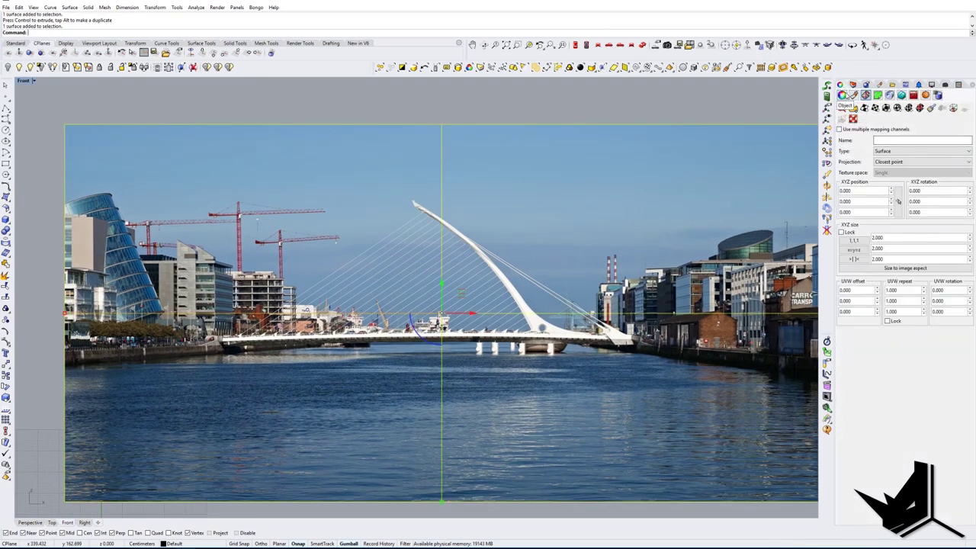
{"action": "left_click", "coordinate": [854, 95]}
{"action": "left_click_drag", "start_coordinate": [904, 287], "coordinate": [927, 284]}
Step: Lock the bridge picture so it serves as a fixed tracing background
{"action": "left_click", "coordinate": [529, 123]}
{"action": "left_click", "coordinate": [523, 153]}
{"action": "type", "text": "Lock"}
{"action": "key", "text": "Return"}
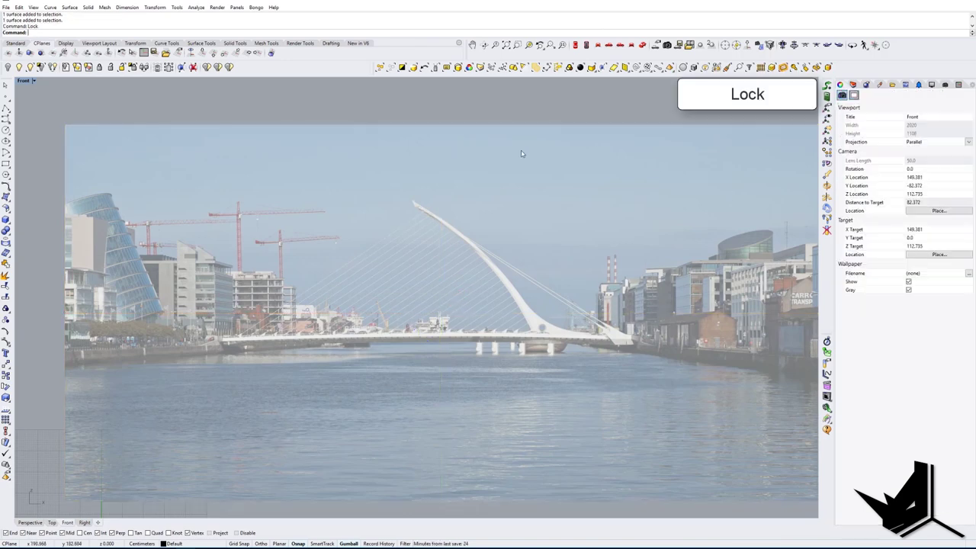
Step: Start an interpolated curve at the deck's left end and trace the lower edge of the white deck toward the middle
{"action": "scroll", "coordinate": [549, 272], "scroll_direction": "up", "scroll_amount": 5}
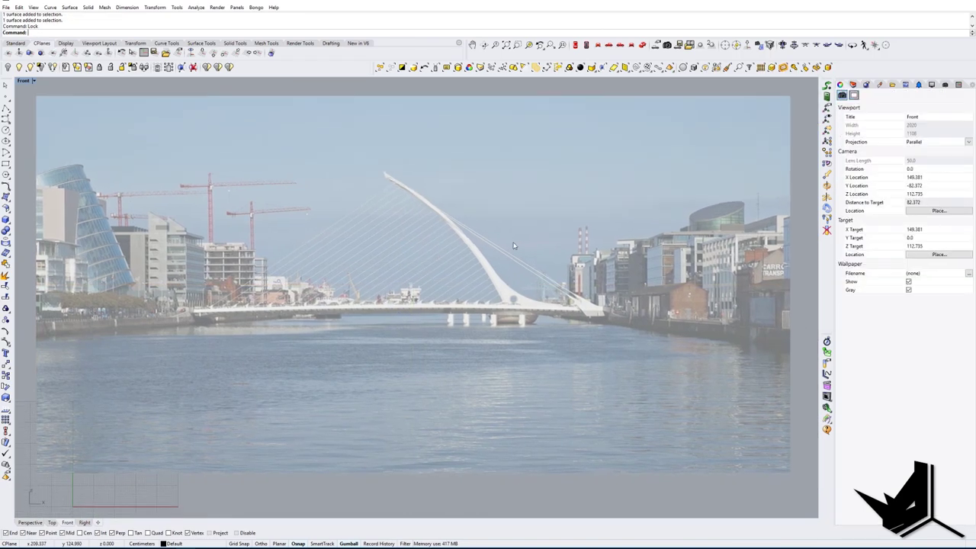
{"action": "scroll", "coordinate": [538, 290], "scroll_direction": "down", "scroll_amount": 5}
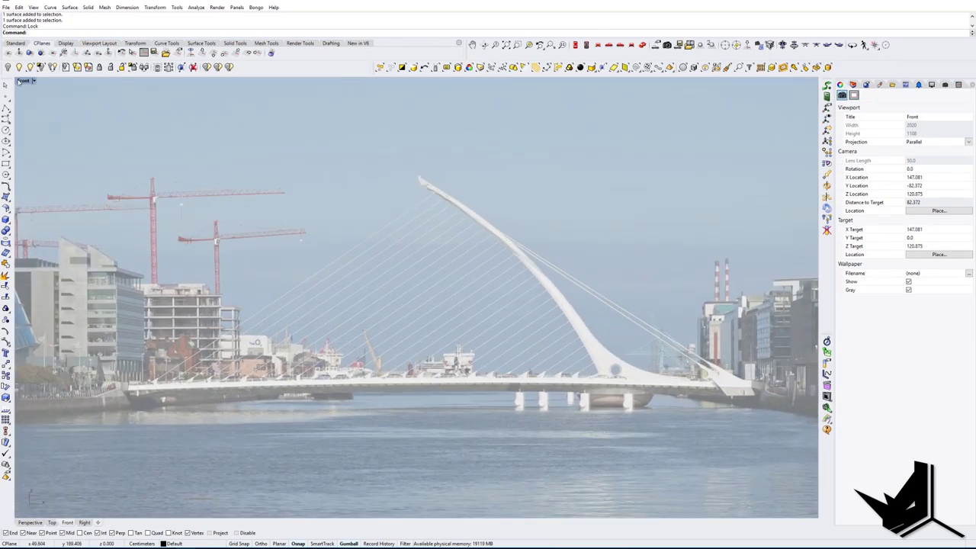
{"action": "left_click", "coordinate": [10, 122]}
{"action": "left_click", "coordinate": [29, 125]}
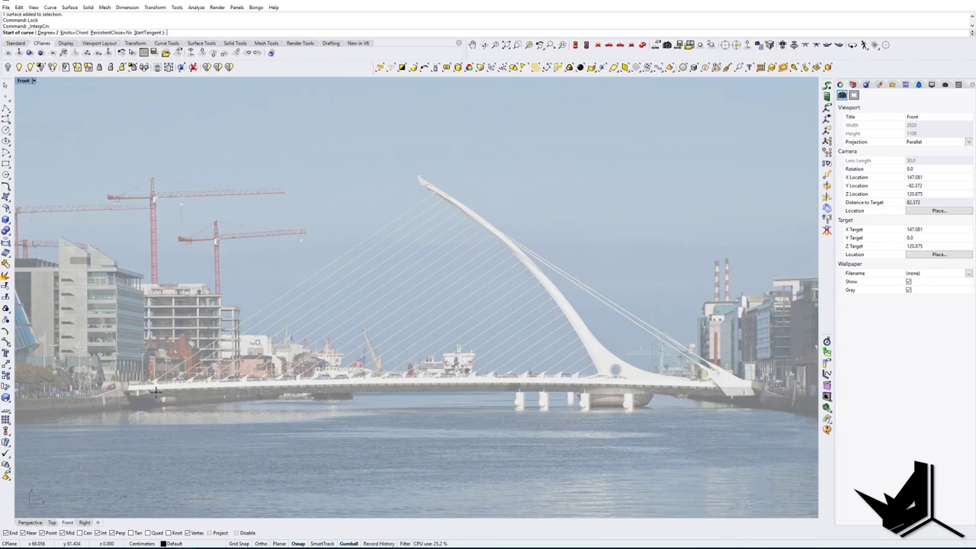
{"action": "scroll", "coordinate": [150, 396], "scroll_direction": "up", "scroll_amount": 6}
{"action": "scroll", "coordinate": [196, 406], "scroll_direction": "down", "scroll_amount": 6}
{"action": "right_click_drag", "start_coordinate": [379, 403], "coordinate": [298, 394]}
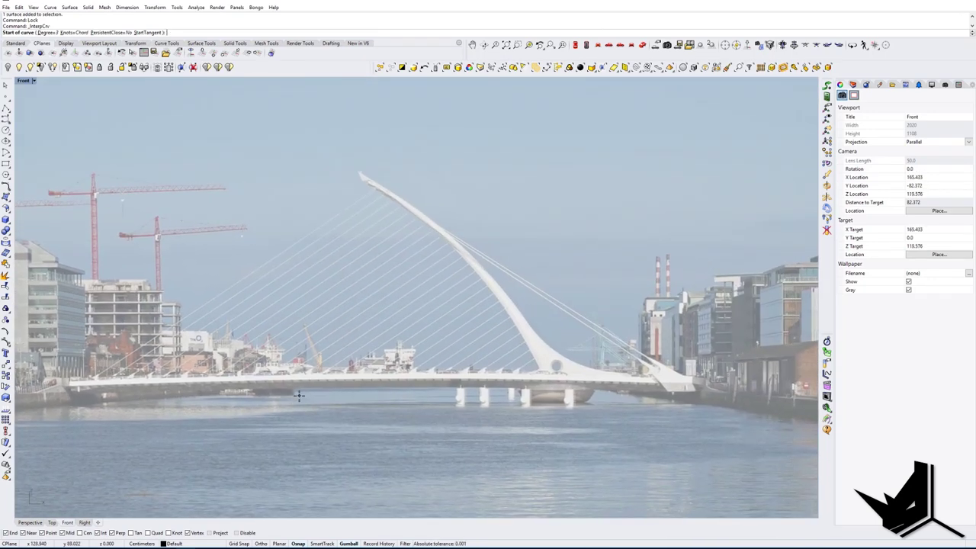
{"action": "right_click_drag", "start_coordinate": [152, 371], "coordinate": [183, 371]}
{"action": "scroll", "coordinate": [138, 381], "scroll_direction": "up", "scroll_amount": 3}
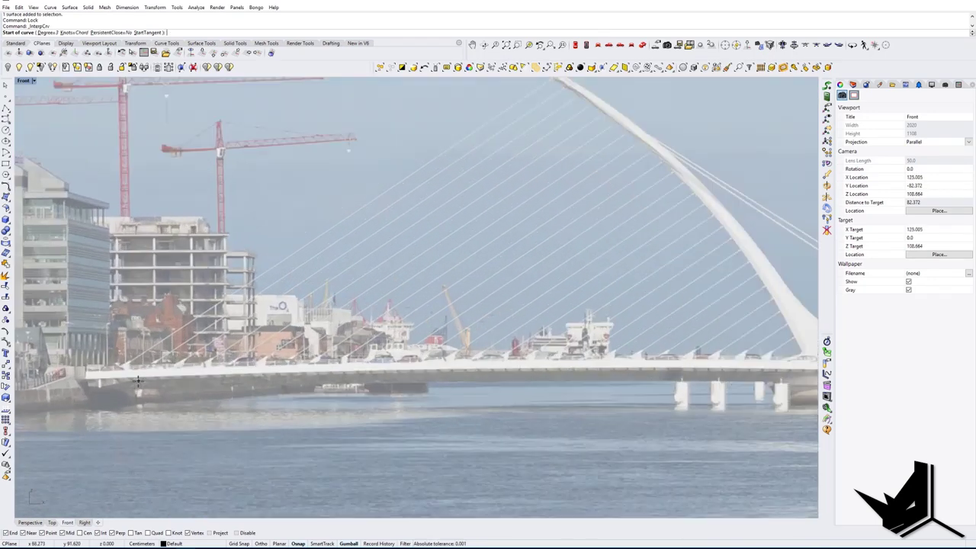
{"action": "left_click", "coordinate": [86, 379]}
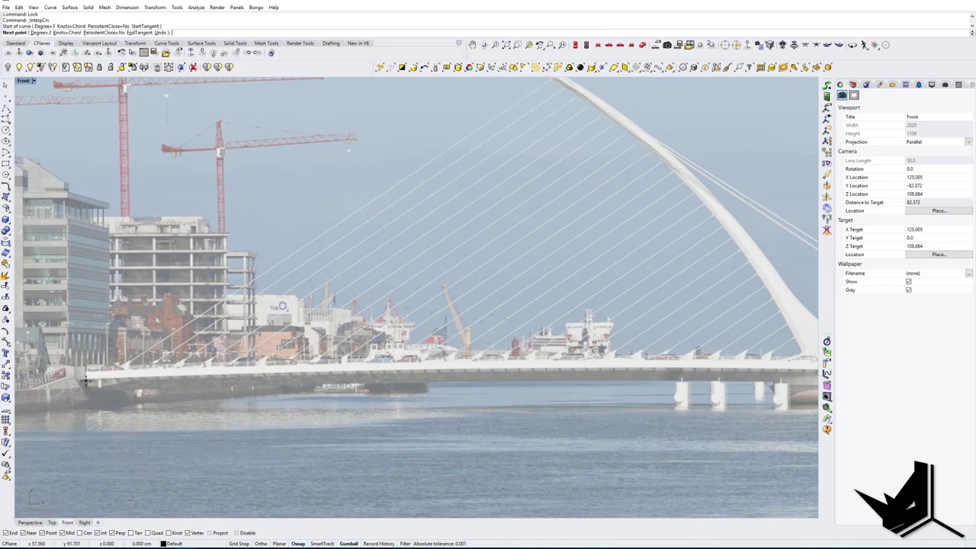
{"action": "left_click", "coordinate": [233, 375]}
{"action": "left_click", "coordinate": [402, 370]}
Step: Continue the curve along the deck's lower edge past the pylon base and finish it at the right end of the bridge
{"action": "right_click_drag", "start_coordinate": [408, 370], "coordinate": [220, 362]}
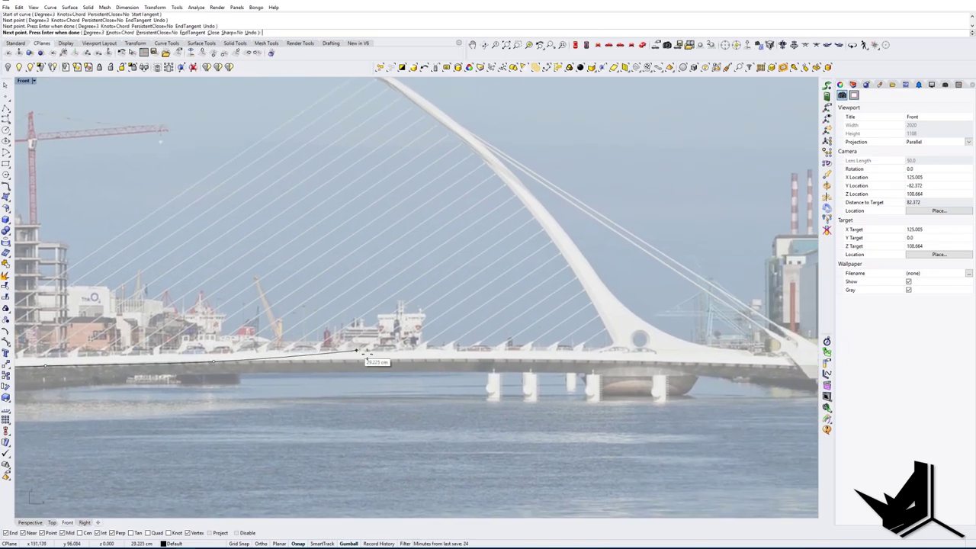
{"action": "left_click", "coordinate": [400, 360]}
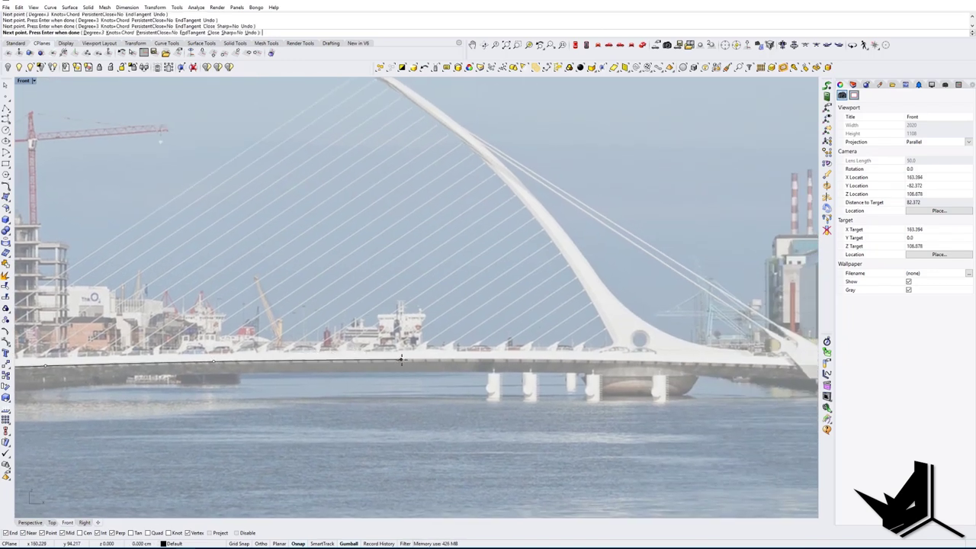
{"action": "left_click", "coordinate": [544, 359]}
{"action": "right_click_drag", "start_coordinate": [618, 369], "coordinate": [456, 357]}
{"action": "left_click", "coordinate": [514, 349]}
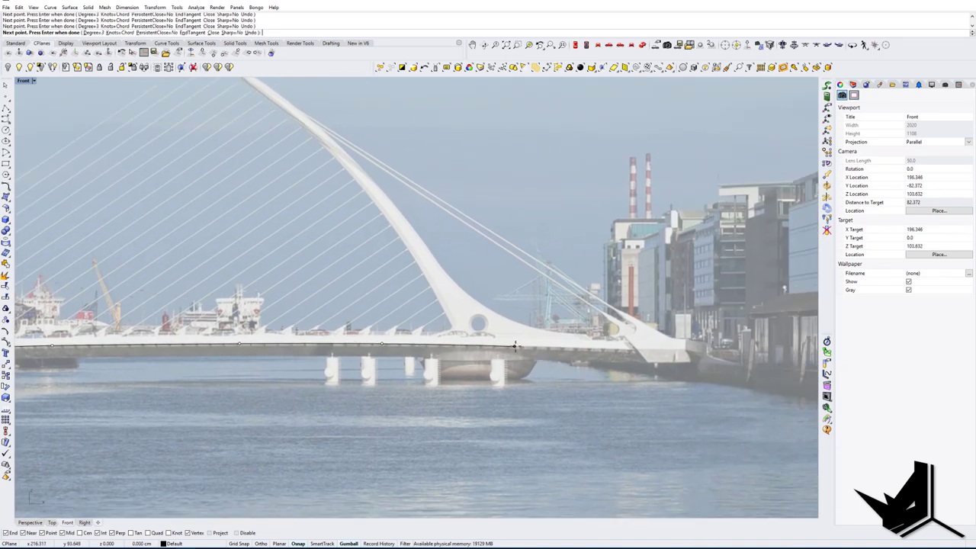
{"action": "right_click_drag", "start_coordinate": [620, 353], "coordinate": [555, 353]}
{"action": "left_click", "coordinate": [568, 353]}
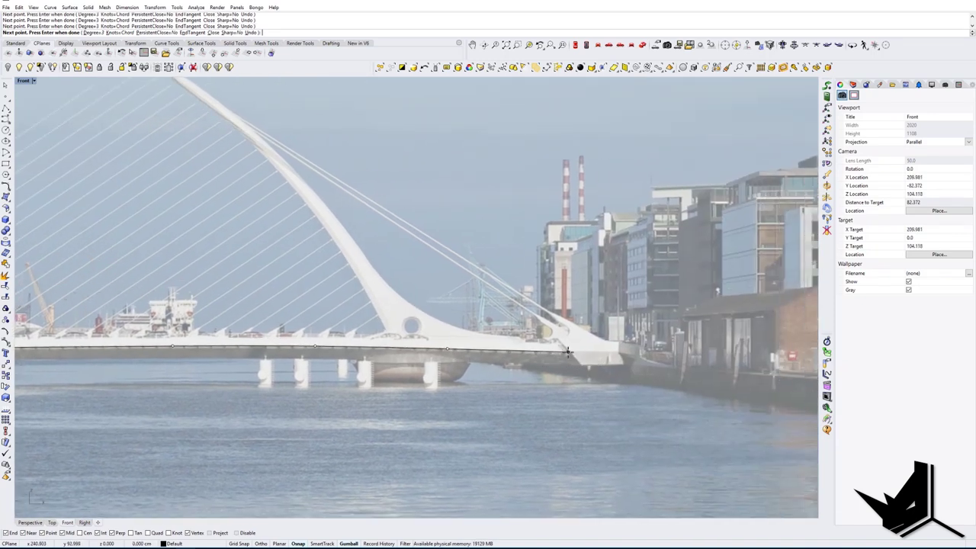
{"action": "left_click", "coordinate": [619, 353]}
{"action": "key", "text": "Return"}
Step: Examine how closely the traced curve follows the deck's lower edge along the whole bridge
{"action": "scroll", "coordinate": [523, 350], "scroll_direction": "down", "scroll_amount": 4}
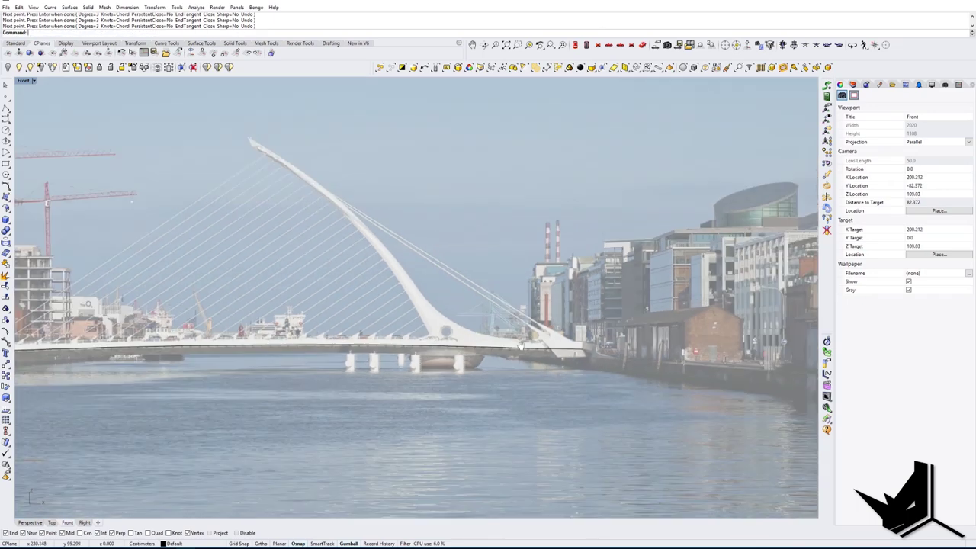
{"action": "right_click_drag", "start_coordinate": [343, 362], "coordinate": [430, 366]}
{"action": "right_click_drag", "start_coordinate": [133, 375], "coordinate": [222, 379]}
{"action": "scroll", "coordinate": [188, 382], "scroll_direction": "up", "scroll_amount": 6}
{"action": "scroll", "coordinate": [188, 381], "scroll_direction": "down", "scroll_amount": 4}
{"action": "right_click_drag", "start_coordinate": [450, 359], "coordinate": [414, 362]}
{"action": "right_click_drag", "start_coordinate": [582, 360], "coordinate": [432, 382]}
{"action": "scroll", "coordinate": [433, 381], "scroll_direction": "up", "scroll_amount": 2}
{"action": "right_click_drag", "start_coordinate": [464, 335], "coordinate": [764, 366]}
{"action": "scroll", "coordinate": [129, 402], "scroll_direction": "up", "scroll_amount": 6}
{"action": "right_click", "coordinate": [111, 400]}
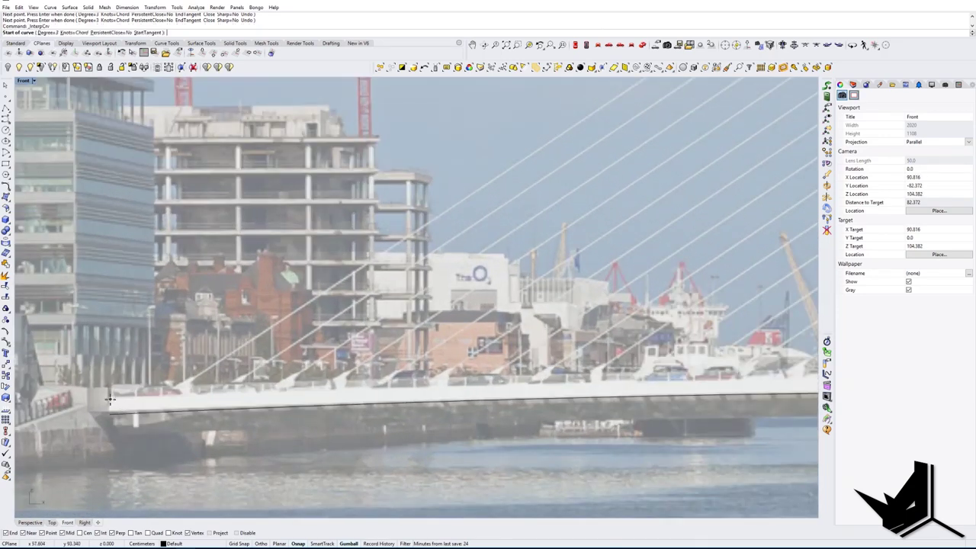
{"action": "scroll", "coordinate": [201, 405], "scroll_direction": "down", "scroll_amount": 2}
{"action": "key", "text": "Escape"}
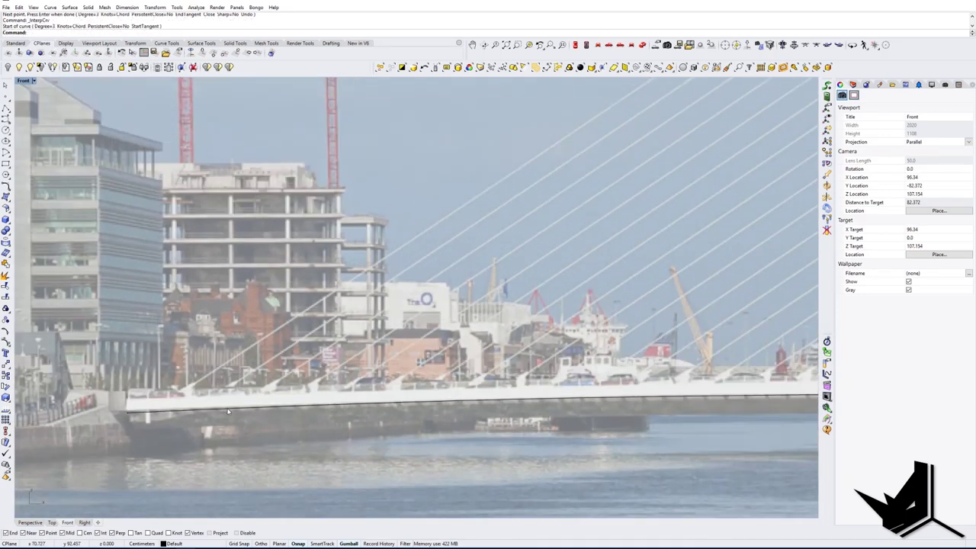
Step: Duplicate the deck's lower-edge curve upward to the upper edge of the white deck
{"action": "left_click", "coordinate": [227, 409]}
{"action": "scroll", "coordinate": [231, 409], "scroll_direction": "down", "scroll_amount": 12}
{"action": "scroll", "coordinate": [435, 390], "scroll_direction": "up", "scroll_amount": 6}
{"action": "left_click_drag", "start_coordinate": [435, 391], "coordinate": [436, 392]}
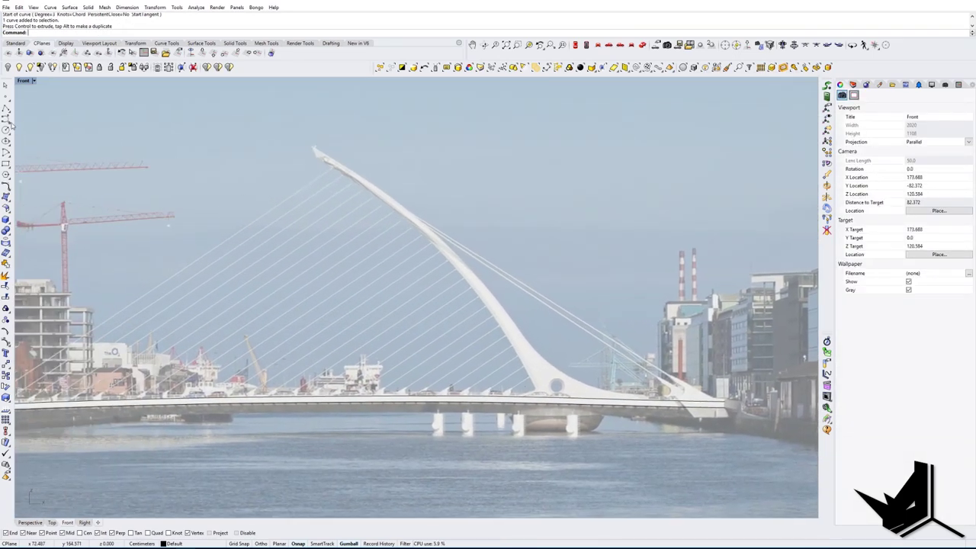
Step: Trace the pylon's cable-side edge with an interpolated curve from just below the tip down to the corner at its base
{"action": "left_click", "coordinate": [10, 123]}
{"action": "left_click", "coordinate": [32, 126]}
{"action": "scroll", "coordinate": [322, 158], "scroll_direction": "up", "scroll_amount": 6}
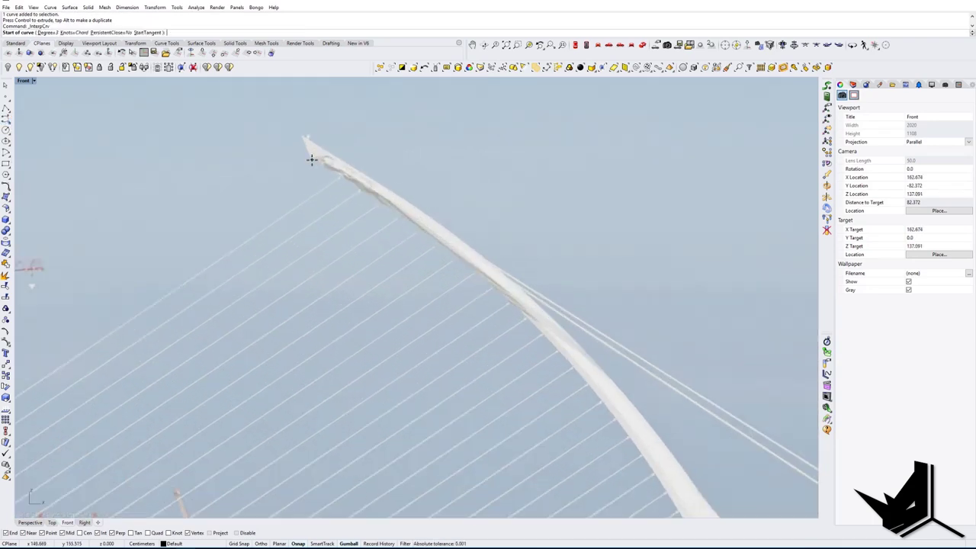
{"action": "left_click", "coordinate": [312, 160]}
{"action": "left_click", "coordinate": [403, 215]}
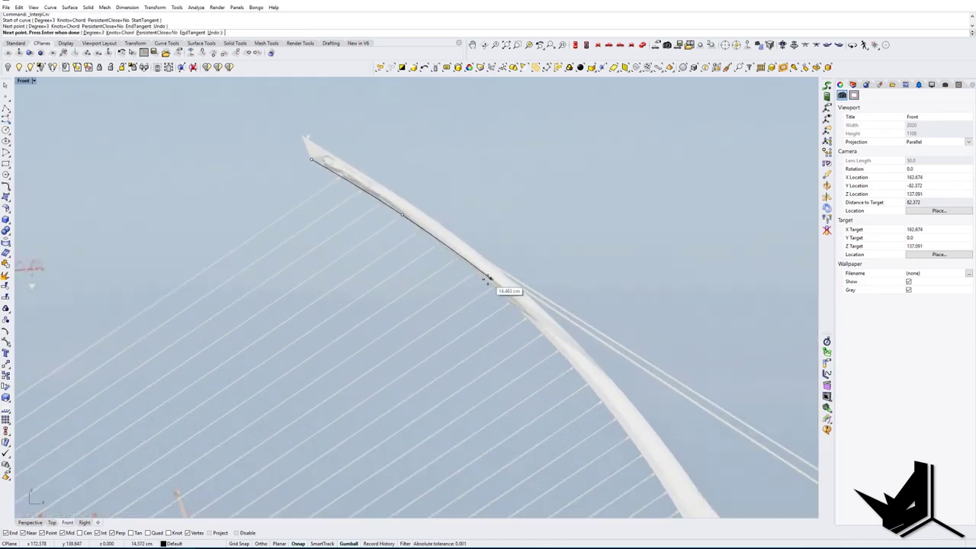
{"action": "left_click", "coordinate": [481, 275]}
{"action": "right_click_drag", "start_coordinate": [510, 296], "coordinate": [408, 196]}
{"action": "left_click", "coordinate": [469, 264]}
{"action": "right_click_drag", "start_coordinate": [528, 336], "coordinate": [482, 257]}
{"action": "left_click", "coordinate": [490, 270]}
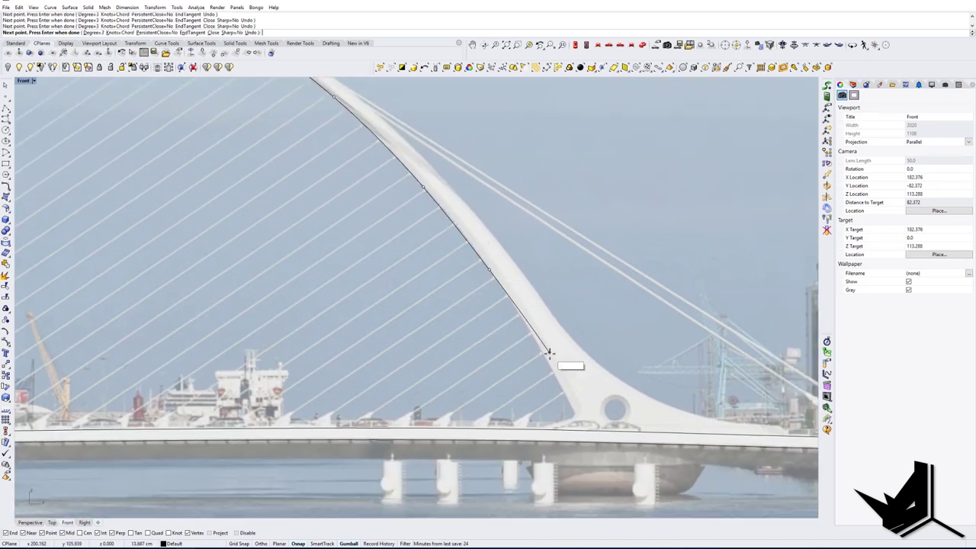
{"action": "left_click", "coordinate": [545, 356]}
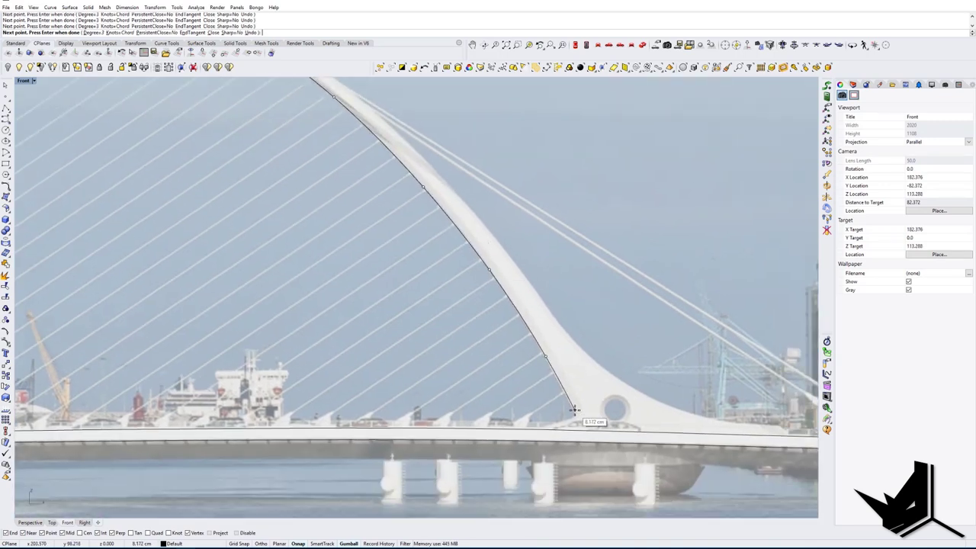
{"action": "left_click", "coordinate": [574, 411]}
Step: Continue the curve around the rounded corner at the pylon base and end it on the deck's upper-edge curve
{"action": "scroll", "coordinate": [574, 410], "scroll_direction": "up", "scroll_amount": 10}
{"action": "left_click", "coordinate": [577, 415]}
{"action": "left_click", "coordinate": [574, 428]}
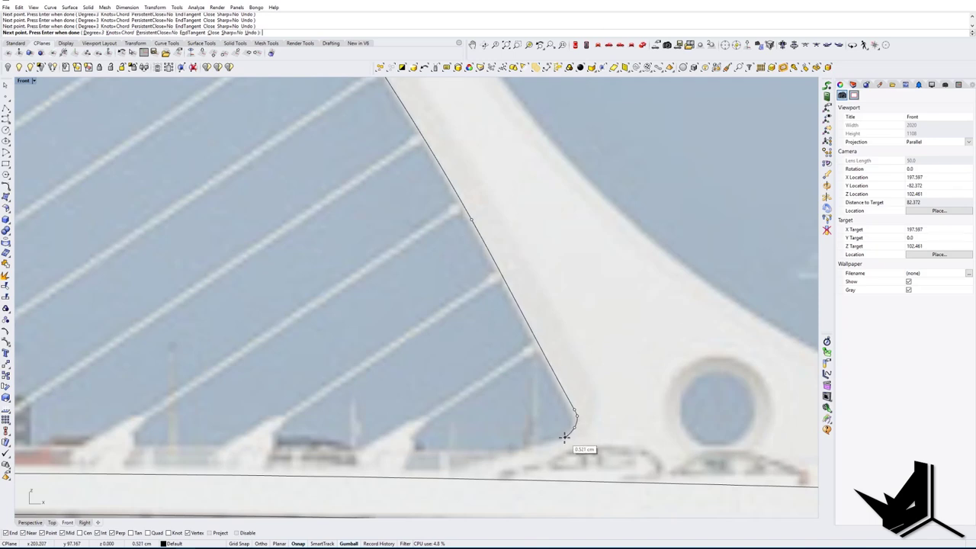
{"action": "scroll", "coordinate": [564, 436], "scroll_direction": "down", "scroll_amount": 3}
{"action": "left_click", "coordinate": [524, 411]}
{"action": "left_click", "coordinate": [477, 429]}
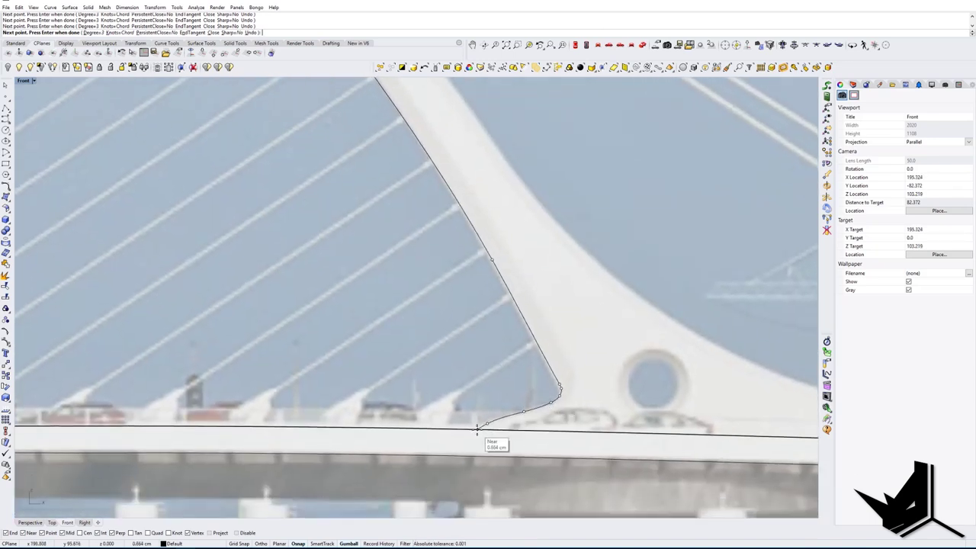
{"action": "key", "text": "Return"}
Step: Draw a polyline segment about 3.6 cm long from the upper end of the cable-side curve to the pylon's tip
{"action": "scroll", "coordinate": [527, 372], "scroll_direction": "down", "scroll_amount": 14}
{"action": "scroll", "coordinate": [359, 219], "scroll_direction": "up", "scroll_amount": 9}
{"action": "right_click_drag", "start_coordinate": [381, 238], "coordinate": [373, 248]}
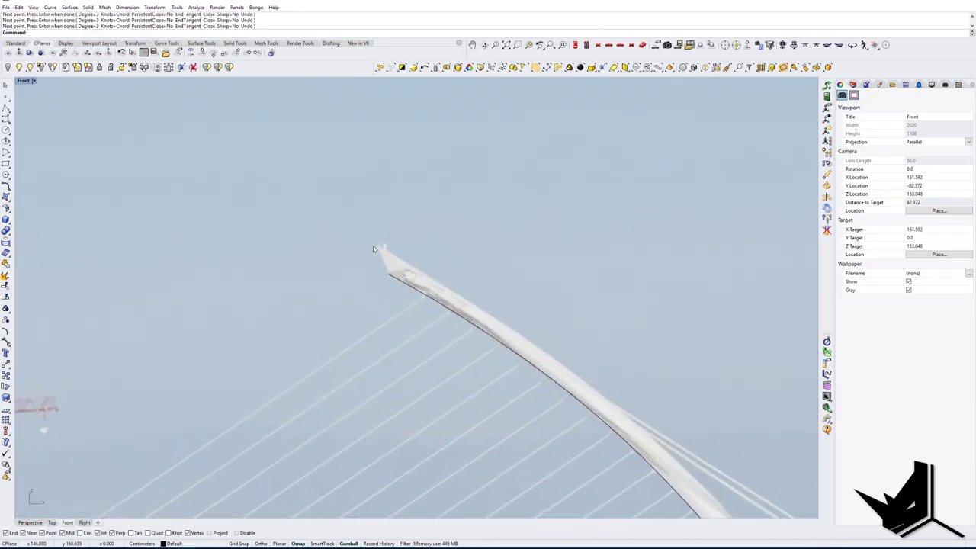
{"action": "type", "text": "PL"}
{"action": "key", "text": "Return"}
{"action": "left_click", "coordinate": [389, 274]}
{"action": "scroll", "coordinate": [378, 243], "scroll_direction": "up", "scroll_amount": 4}
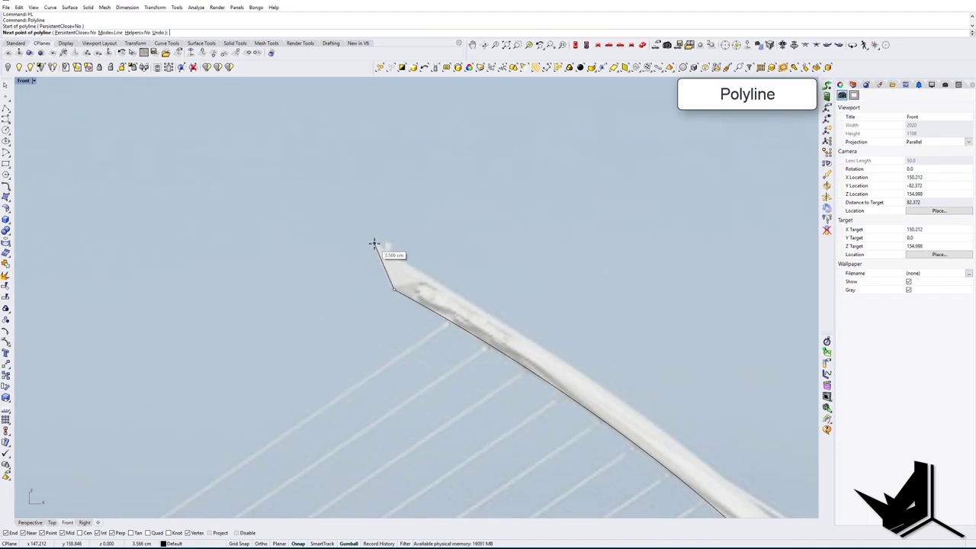
{"action": "left_click", "coordinate": [375, 244]}
{"action": "key", "text": "Return"}
Step: Start an interpolated curve at the pylon's tip and trace the outer edge along its upper part
{"action": "left_click", "coordinate": [9, 121]}
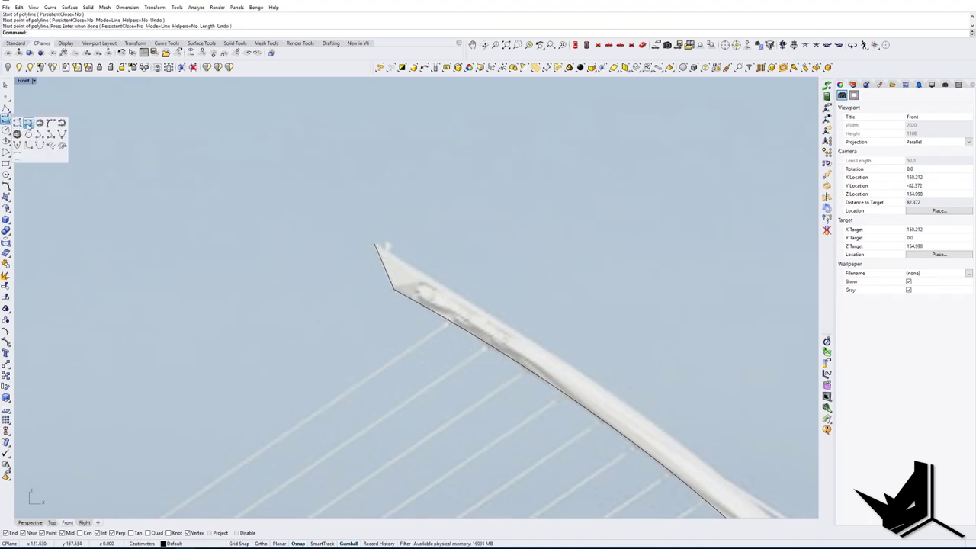
{"action": "left_click", "coordinate": [28, 123]}
{"action": "left_click", "coordinate": [375, 242]}
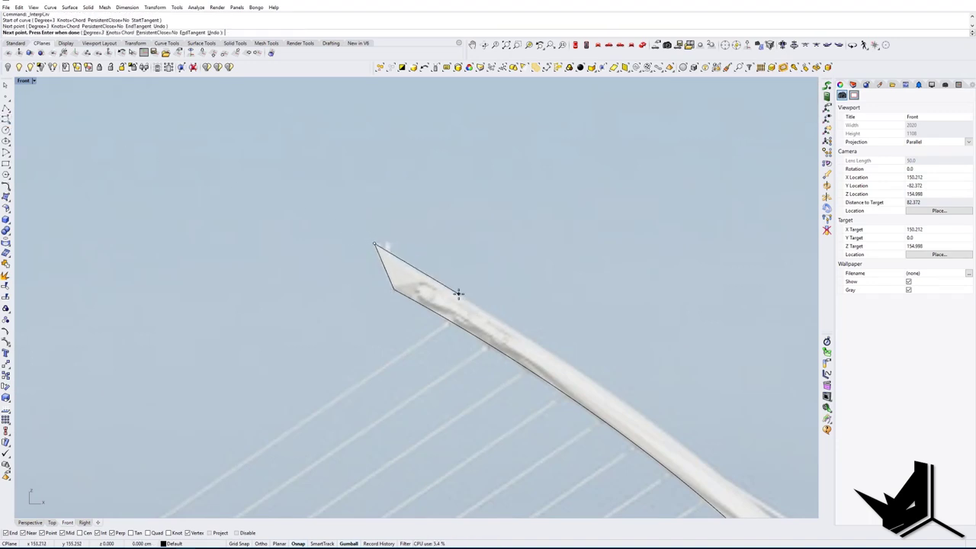
{"action": "left_click", "coordinate": [459, 295]}
{"action": "scroll", "coordinate": [459, 294], "scroll_direction": "up", "scroll_amount": 2}
{"action": "right_click_drag", "start_coordinate": [459, 295], "coordinate": [317, 192]}
{"action": "left_click", "coordinate": [449, 277]}
{"action": "right_click_drag", "start_coordinate": [450, 277], "coordinate": [359, 196]}
{"action": "left_click", "coordinate": [447, 282]}
Step: Continue the outer-edge curve down the pylon's shaft to where the foot begins to flare
{"action": "scroll", "coordinate": [447, 282], "scroll_direction": "down", "scroll_amount": 4}
{"action": "left_click", "coordinate": [438, 262]}
{"action": "left_click", "coordinate": [521, 343]}
{"action": "left_click", "coordinate": [521, 351]}
{"action": "right_click_drag", "start_coordinate": [521, 343], "coordinate": [435, 253]}
{"action": "left_click", "coordinate": [520, 364]}
{"action": "right_click_drag", "start_coordinate": [521, 364], "coordinate": [380, 277]}
Step: Trace the pylon's flared foot with the same curve and finish it just past the foot's right end above the deck
{"action": "left_click", "coordinate": [414, 325]}
{"action": "left_click", "coordinate": [495, 397]}
{"action": "left_click", "coordinate": [591, 442]}
{"action": "scroll", "coordinate": [591, 442], "scroll_direction": "up", "scroll_amount": 2}
{"action": "right_click_drag", "start_coordinate": [591, 441], "coordinate": [426, 405]}
{"action": "left_click", "coordinate": [530, 431]}
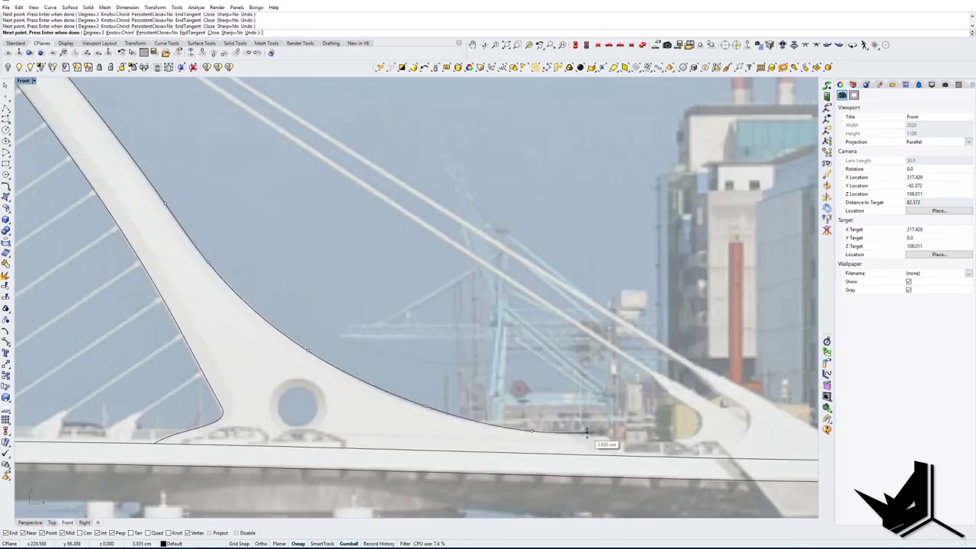
{"action": "left_click", "coordinate": [630, 436]}
{"action": "right_click", "coordinate": [632, 437]}
Step: Draw a sloped polyline segment about 2.2 cm long from the foot's outer edge down to the deck's upper-edge curve
{"action": "right_click_drag", "start_coordinate": [634, 439], "coordinate": [626, 427]}
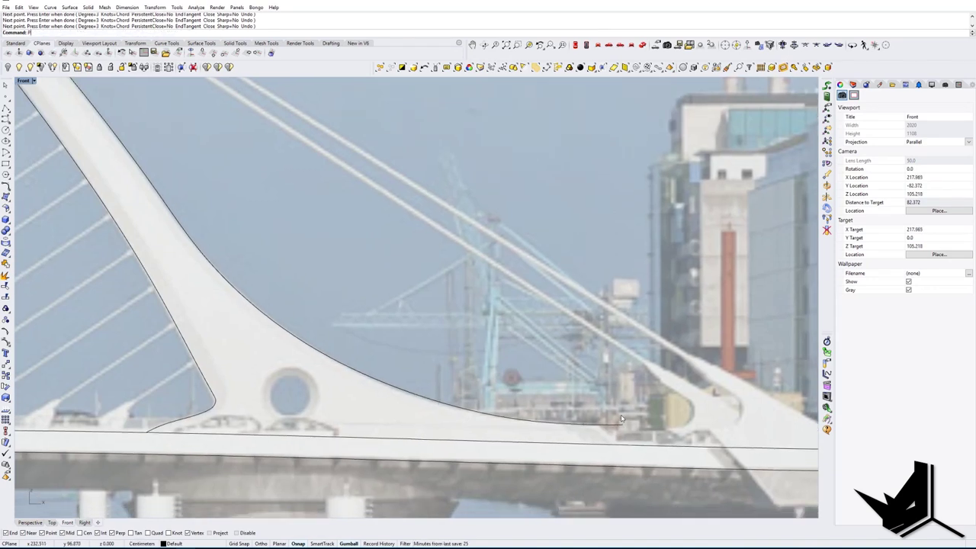
{"action": "type", "text": "PL"}
{"action": "key", "text": "Return"}
{"action": "left_click", "coordinate": [597, 425]}
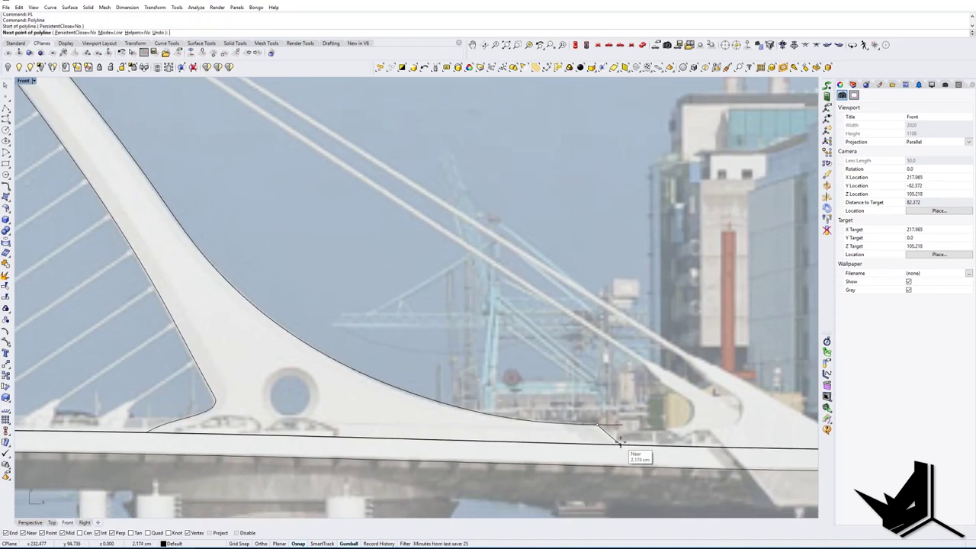
{"action": "left_click", "coordinate": [621, 445]}
{"action": "right_click", "coordinate": [624, 445]}
Step: Trim the end of the pylon's outer curve that extends beyond the sloped line at the foot
{"action": "scroll", "coordinate": [624, 443], "scroll_direction": "down", "scroll_amount": 4}
{"action": "right_click_drag", "start_coordinate": [624, 442], "coordinate": [597, 429]}
{"action": "type", "text": "TR"}
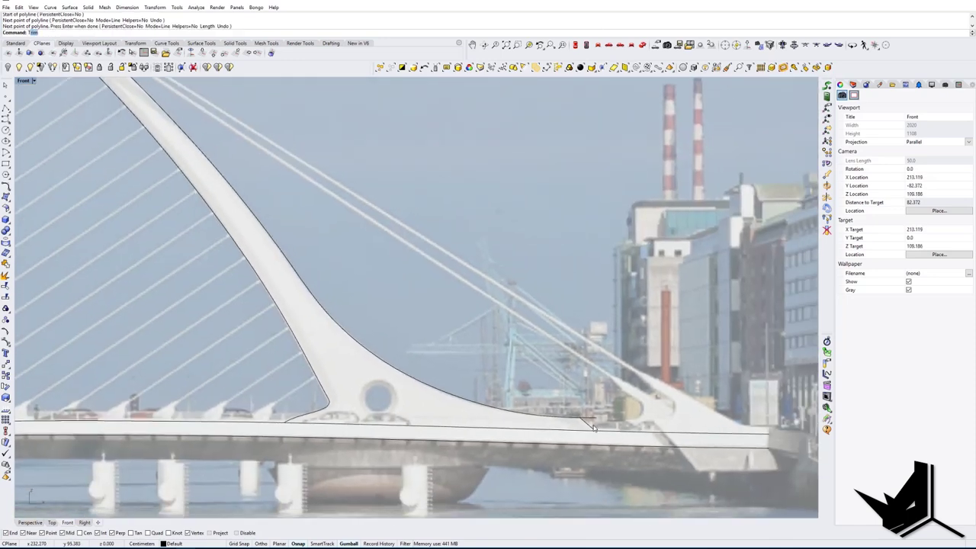
{"action": "key", "text": "Return"}
{"action": "scroll", "coordinate": [605, 441], "scroll_direction": "up", "scroll_amount": 6}
{"action": "left_click_drag", "start_coordinate": [608, 460], "coordinate": [543, 386]}
{"action": "right_click", "coordinate": [543, 388]}
{"action": "left_click", "coordinate": [577, 399]}
{"action": "right_click", "coordinate": [578, 399]}
{"action": "scroll", "coordinate": [577, 398], "scroll_direction": "down", "scroll_amount": 10}
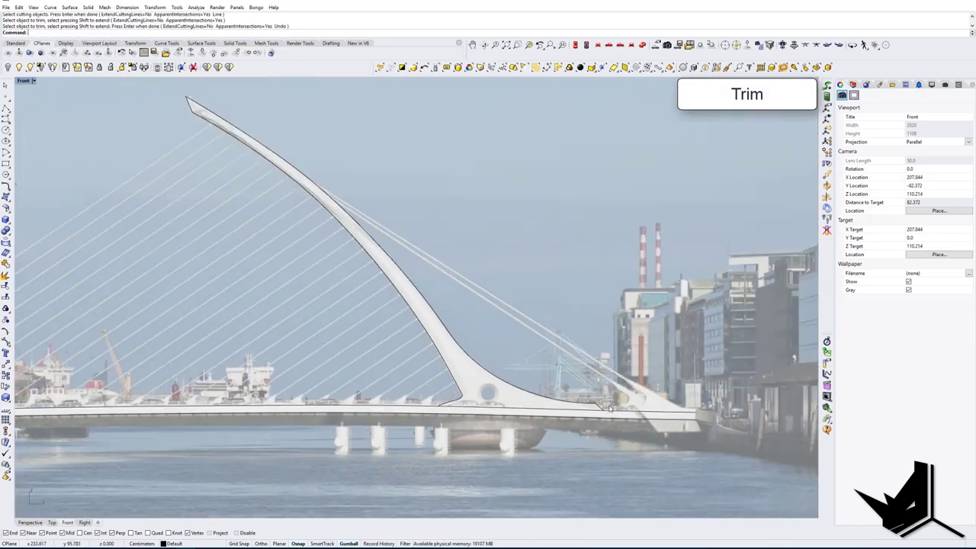
Step: Draw a circle with a radius of about 1.4 cm over the round opening in the pylon base and nudge it into place
{"action": "scroll", "coordinate": [543, 398], "scroll_direction": "up", "scroll_amount": 6}
{"action": "scroll", "coordinate": [568, 402], "scroll_direction": "up", "scroll_amount": 3}
{"action": "right_click_drag", "start_coordinate": [577, 402], "coordinate": [554, 398]}
{"action": "type", "text": "Circle"}
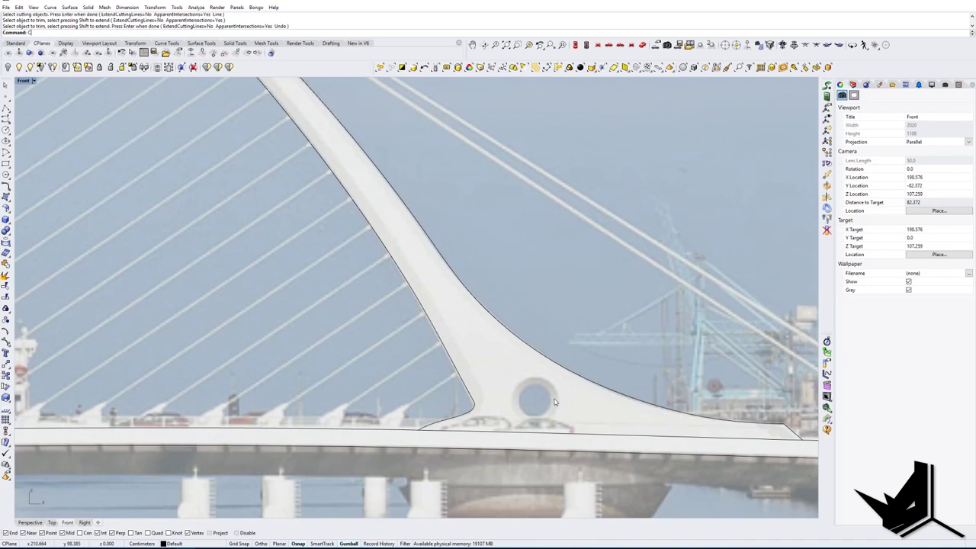
{"action": "key", "text": "Return"}
{"action": "scroll", "coordinate": [532, 399], "scroll_direction": "up", "scroll_amount": 6}
{"action": "left_click", "coordinate": [533, 401]}
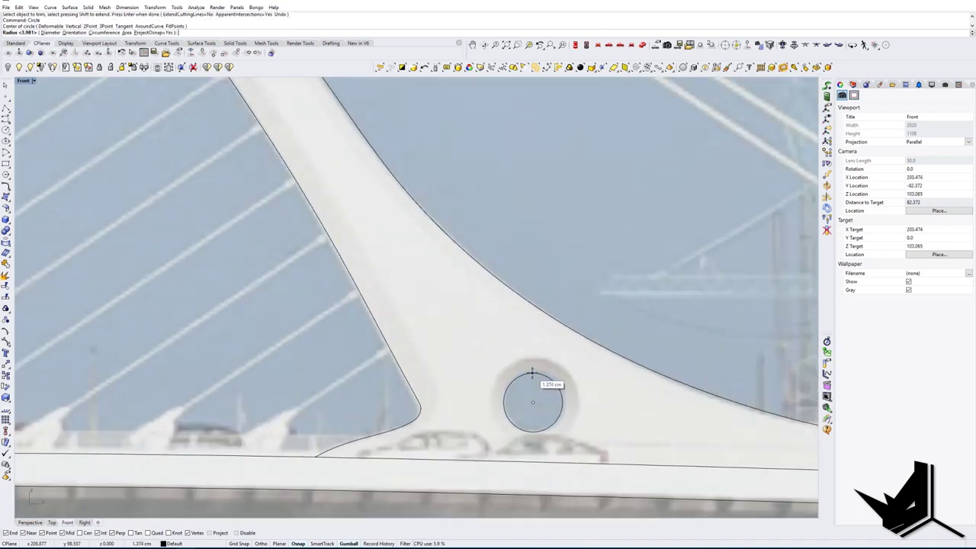
{"action": "left_click", "coordinate": [534, 376]}
{"action": "left_click", "coordinate": [533, 373]}
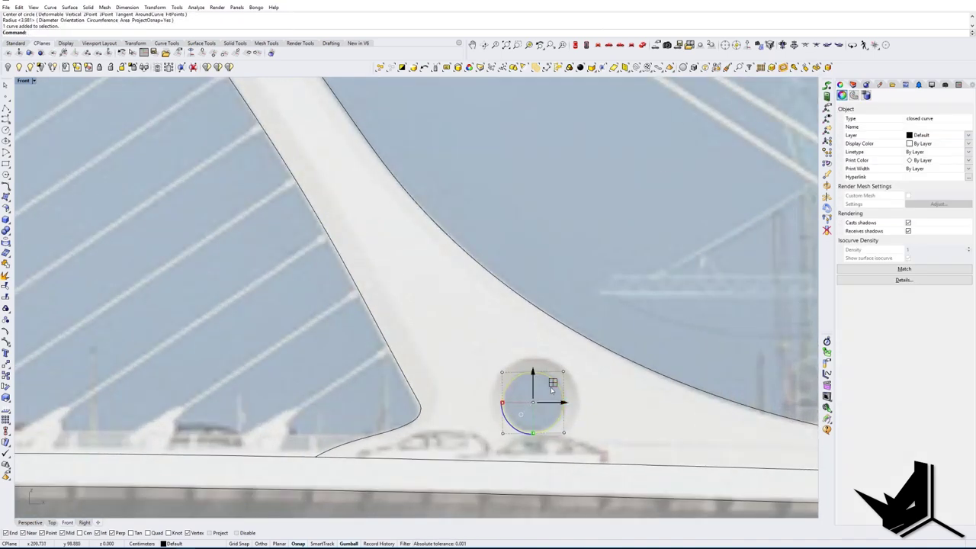
{"action": "left_click", "coordinate": [554, 389]}
Step: Duplicate the deck's lower-edge curve downward to the bottom of the dark underside of the deck
{"action": "scroll", "coordinate": [555, 390], "scroll_direction": "down", "scroll_amount": 12}
{"action": "right_click_drag", "start_coordinate": [514, 365], "coordinate": [532, 386]}
{"action": "right_click_drag", "start_coordinate": [373, 343], "coordinate": [515, 333]}
{"action": "right_click_drag", "start_coordinate": [557, 413], "coordinate": [395, 391]}
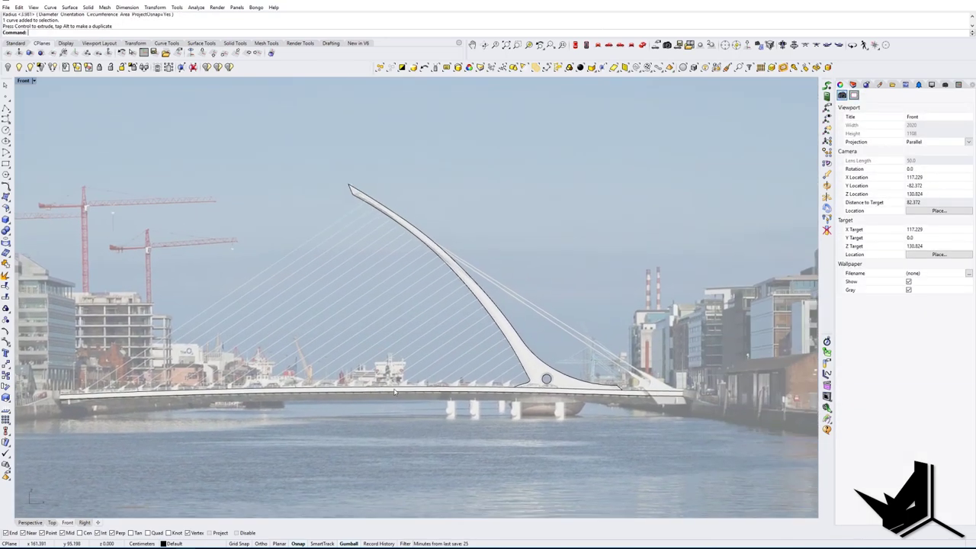
{"action": "scroll", "coordinate": [557, 404], "scroll_direction": "up", "scroll_amount": 4}
{"action": "right_click_drag", "start_coordinate": [576, 414], "coordinate": [545, 403]}
{"action": "right_click_drag", "start_coordinate": [482, 400], "coordinate": [659, 387]}
{"action": "right_click_drag", "start_coordinate": [423, 397], "coordinate": [596, 395]}
{"action": "left_click", "coordinate": [311, 371]}
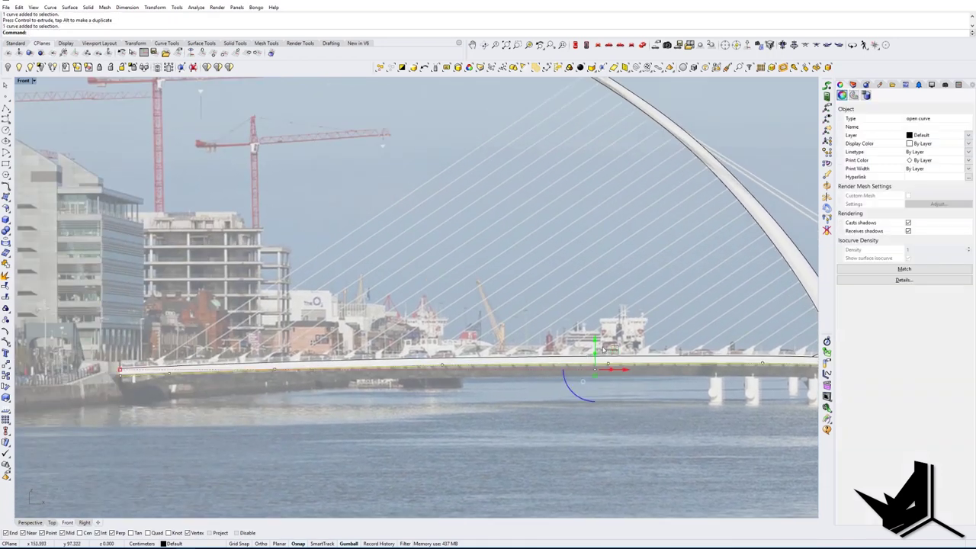
{"action": "left_click_drag", "start_coordinate": [596, 341], "coordinate": [596, 354], "text": "alt"}
Step: Nudge two control points in the left part of the copied underside curve slightly upward
{"action": "right_click_drag", "start_coordinate": [165, 395], "coordinate": [283, 391]}
{"action": "scroll", "coordinate": [283, 391], "scroll_direction": "up", "scroll_amount": 4}
{"action": "scroll", "coordinate": [284, 391], "scroll_direction": "up", "scroll_amount": 6}
{"action": "left_click", "coordinate": [289, 392]}
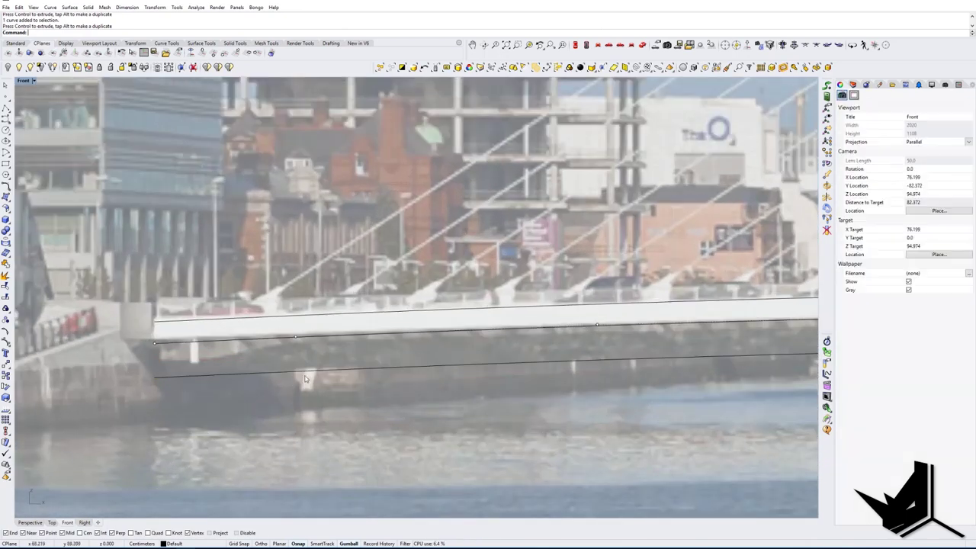
{"action": "left_click", "coordinate": [308, 370]}
{"action": "scroll", "coordinate": [308, 370], "scroll_direction": "down", "scroll_amount": 4}
{"action": "scroll", "coordinate": [308, 370], "scroll_direction": "up", "scroll_amount": 2}
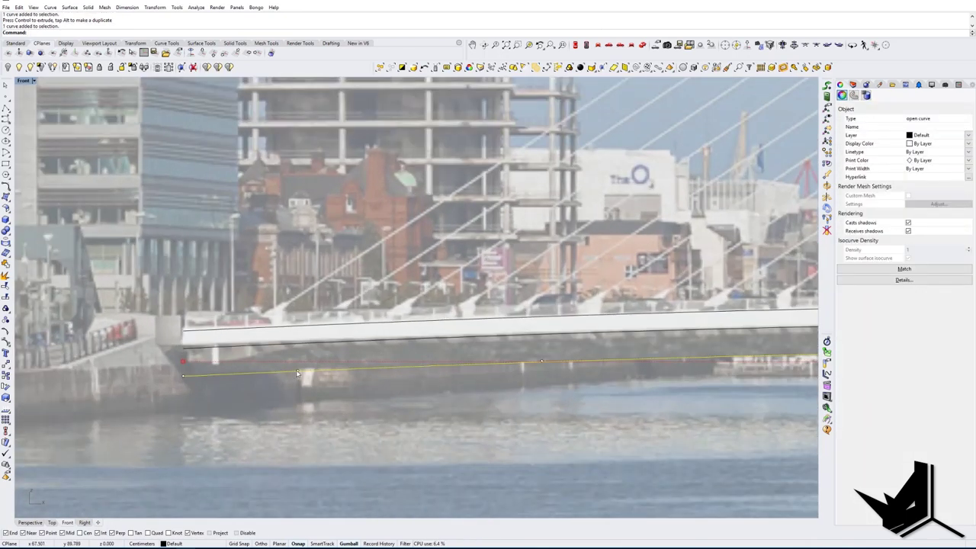
{"action": "left_click_drag", "start_coordinate": [288, 357], "coordinate": [584, 406]}
{"action": "left_click_drag", "start_coordinate": [420, 339], "coordinate": [421, 336]}
Step: Delete a control point near the underside curve's right end and shift the one below the pylon vertically by about 0.17 cm
{"action": "right_click_drag", "start_coordinate": [609, 384], "coordinate": [260, 369]}
{"action": "scroll", "coordinate": [278, 363], "scroll_direction": "down", "scroll_amount": 6}
{"action": "scroll", "coordinate": [278, 363], "scroll_direction": "down", "scroll_amount": 2}
{"action": "scroll", "coordinate": [611, 354], "scroll_direction": "up", "scroll_amount": 6}
{"action": "right_click_drag", "start_coordinate": [611, 354], "coordinate": [584, 375]}
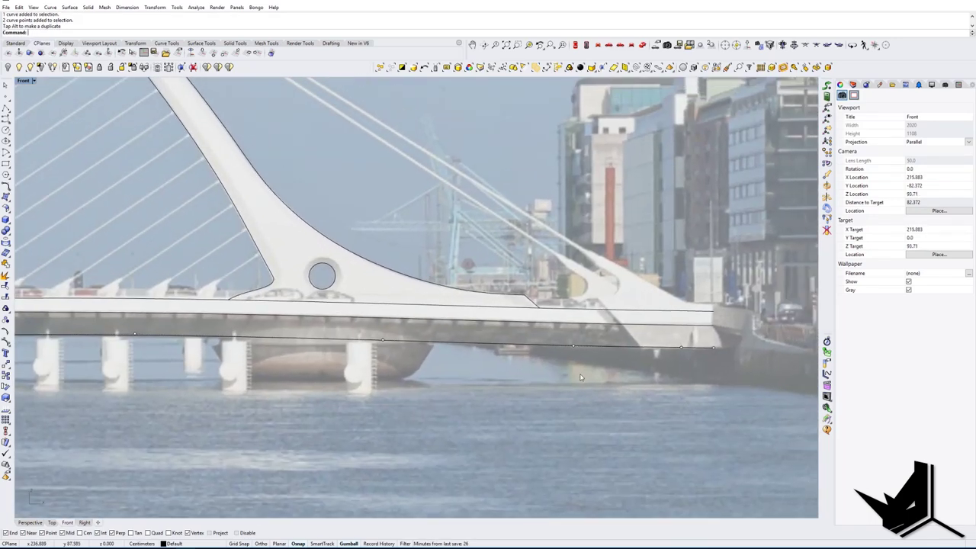
{"action": "left_click", "coordinate": [680, 347]}
{"action": "key", "text": "Delete"}
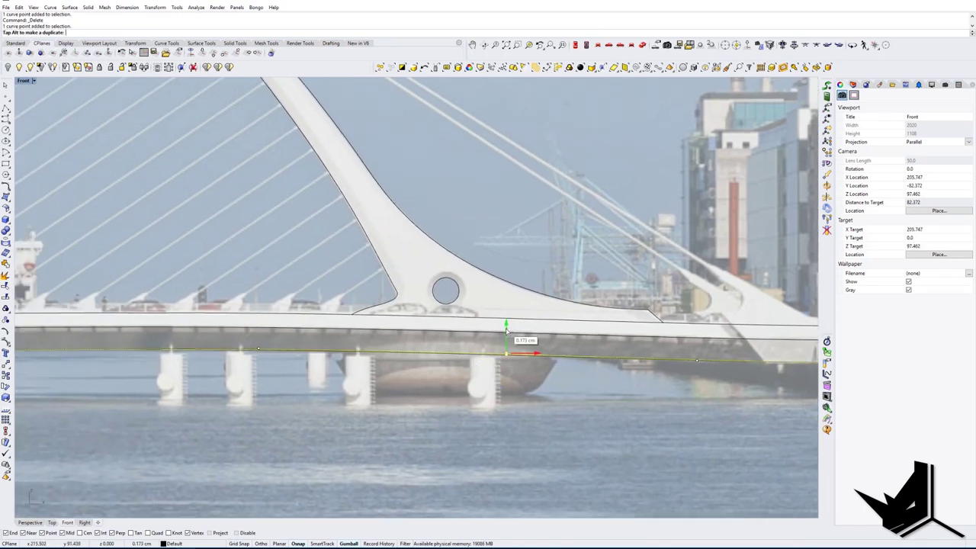
{"action": "left_click_drag", "start_coordinate": [506, 331], "coordinate": [506, 332]}
{"action": "right_click_drag", "start_coordinate": [580, 376], "coordinate": [462, 362]}
{"action": "scroll", "coordinate": [462, 363], "scroll_direction": "down", "scroll_amount": 8}
{"action": "right_click_drag", "start_coordinate": [407, 377], "coordinate": [620, 386]}
{"action": "key", "text": "Escape"}
Step: Trace the right side of the boat-shaped pier below the deck with an interpolated curve down to the waterline
{"action": "scroll", "coordinate": [620, 386], "scroll_direction": "up", "scroll_amount": 5}
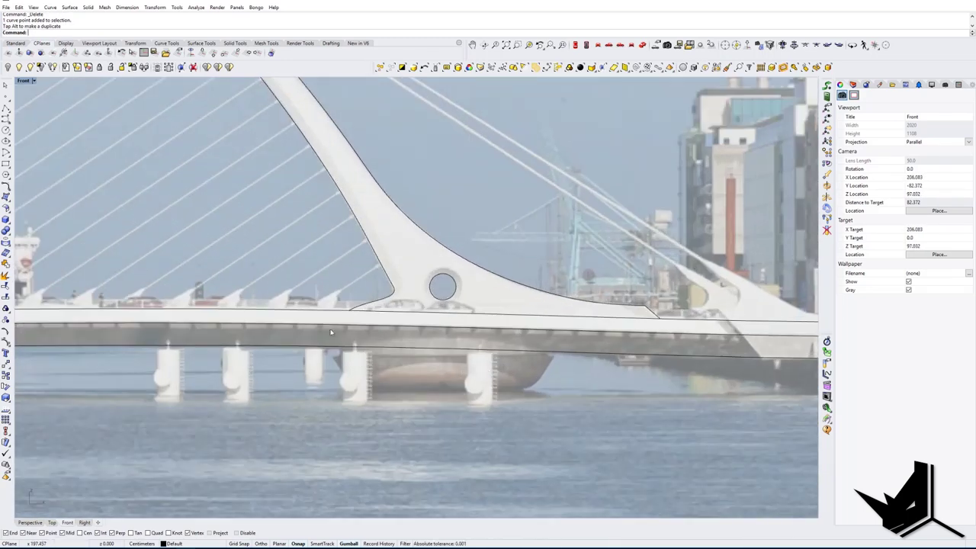
{"action": "left_click", "coordinate": [9, 125]}
{"action": "left_click", "coordinate": [29, 126]}
{"action": "scroll", "coordinate": [341, 360], "scroll_direction": "up", "scroll_amount": 4}
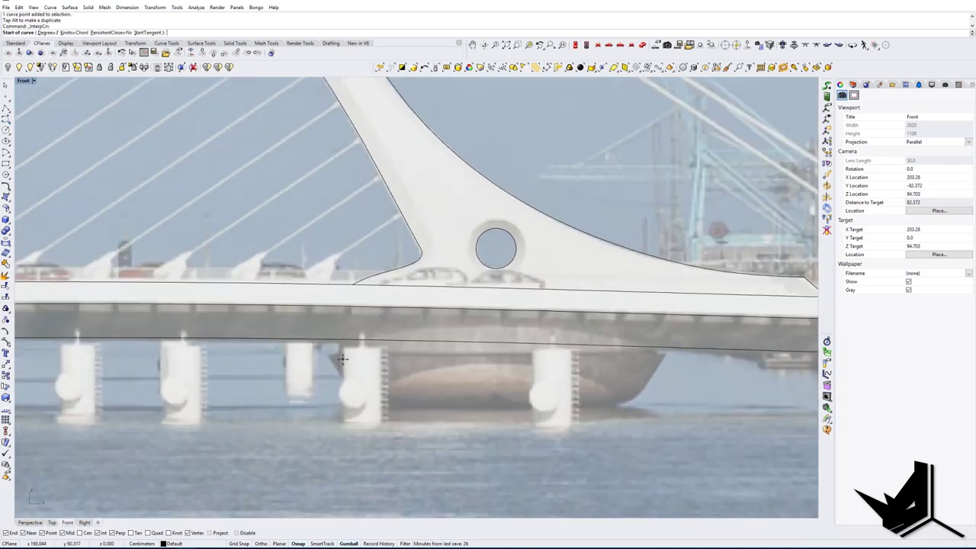
{"action": "scroll", "coordinate": [417, 356], "scroll_direction": "down", "scroll_amount": 5}
{"action": "scroll", "coordinate": [463, 364], "scroll_direction": "up", "scroll_amount": 4}
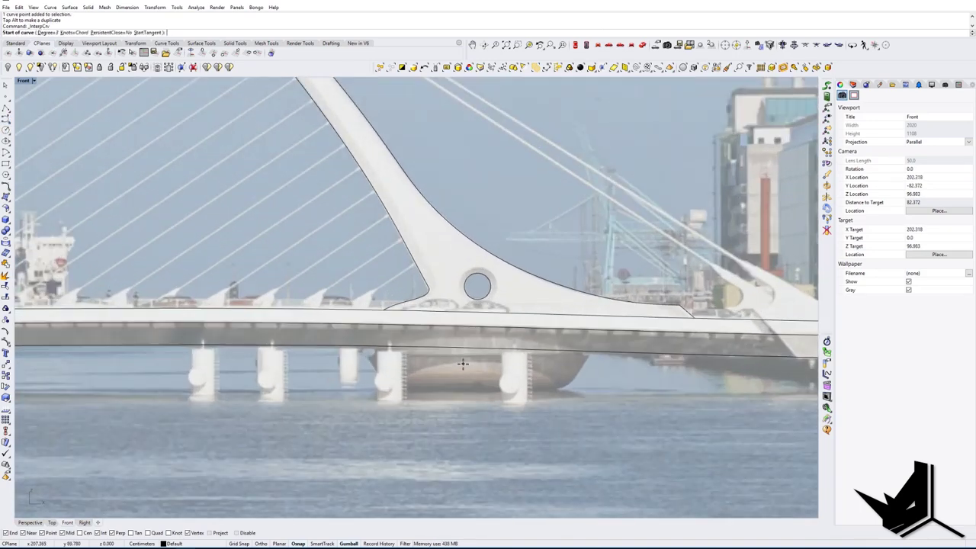
{"action": "scroll", "coordinate": [404, 371], "scroll_direction": "down", "scroll_amount": 4}
{"action": "scroll", "coordinate": [506, 360], "scroll_direction": "up", "scroll_amount": 3}
{"action": "scroll", "coordinate": [535, 349], "scroll_direction": "up", "scroll_amount": 3}
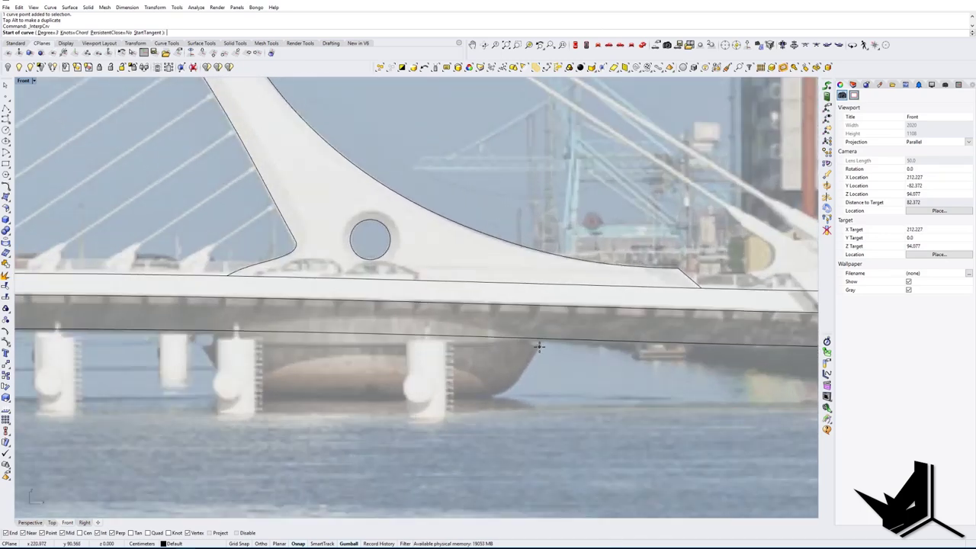
{"action": "left_click", "coordinate": [538, 346]}
{"action": "scroll", "coordinate": [539, 347], "scroll_direction": "up", "scroll_amount": 3}
{"action": "left_click", "coordinate": [519, 383]}
{"action": "left_click", "coordinate": [513, 389]}
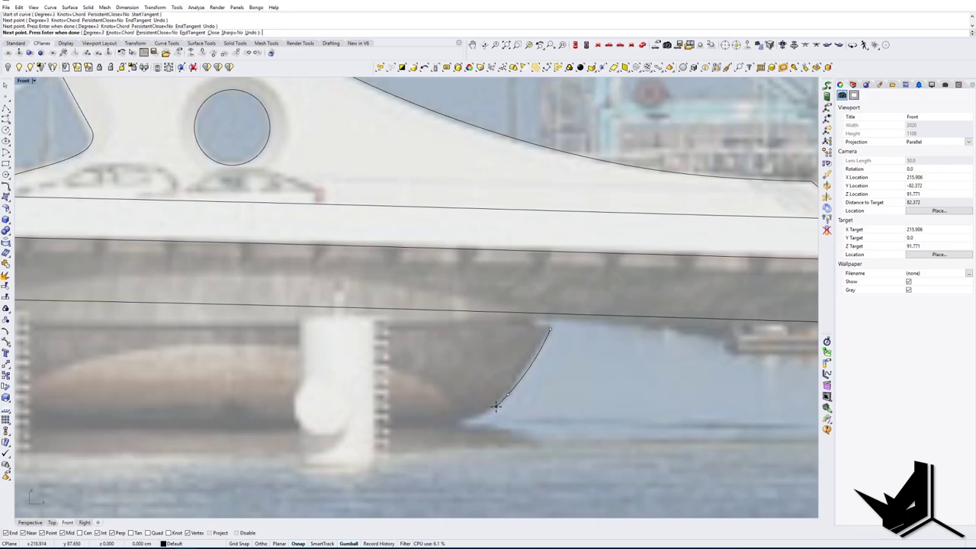
{"action": "left_click", "coordinate": [454, 425]}
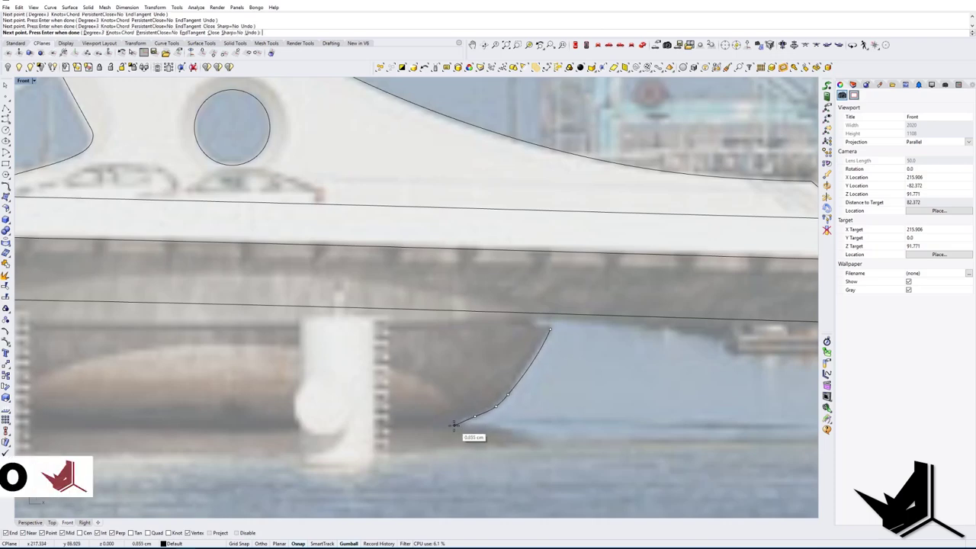
{"action": "key", "text": "Return"}
Step: Delete a surplus control point near the lower end of the pier curve and nudge a neighbouring point to smooth the bend
{"action": "scroll", "coordinate": [522, 394], "scroll_direction": "down", "scroll_amount": 8}
{"action": "scroll", "coordinate": [509, 402], "scroll_direction": "up", "scroll_amount": 5}
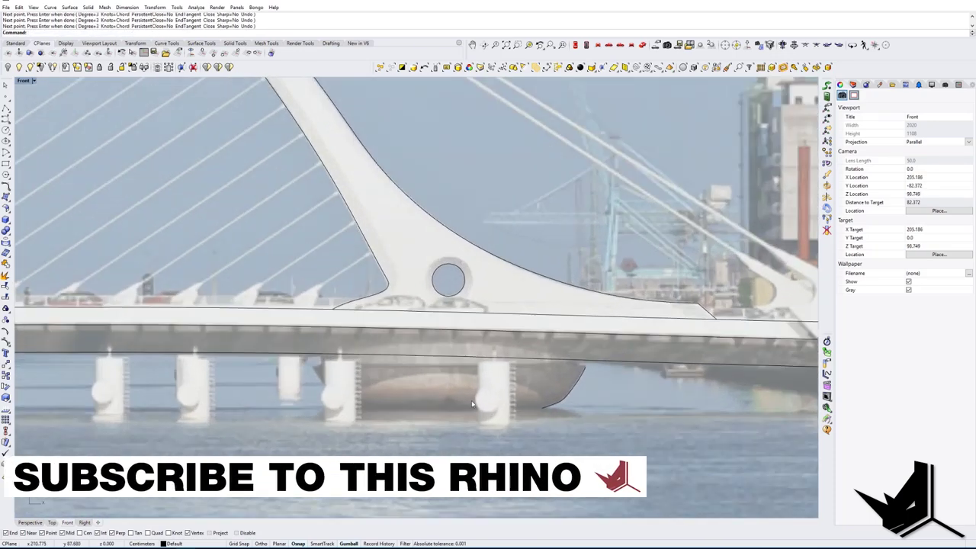
{"action": "left_click", "coordinate": [509, 401]}
{"action": "scroll", "coordinate": [509, 402], "scroll_direction": "up", "scroll_amount": 3}
{"action": "left_click", "coordinate": [467, 408]}
{"action": "key", "text": "Delete"}
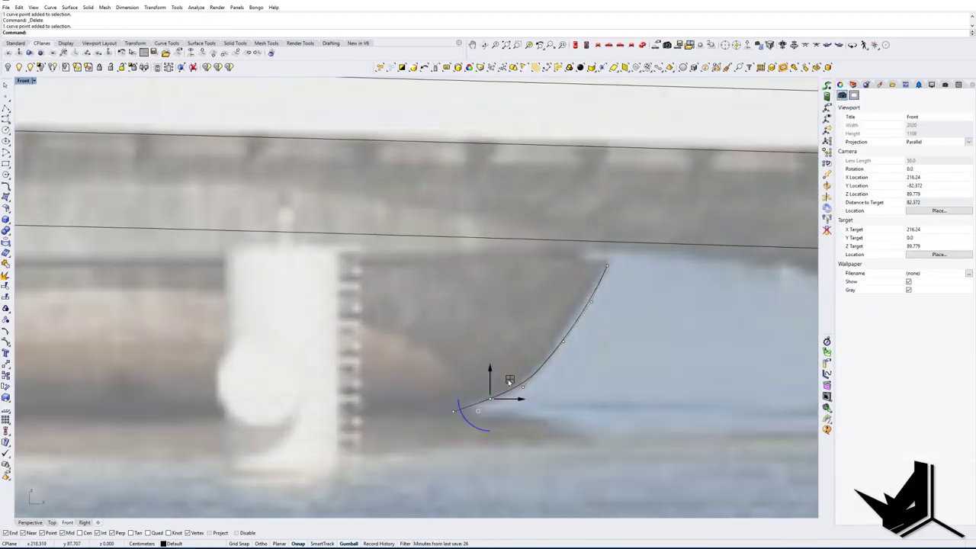
{"action": "left_click_drag", "start_coordinate": [507, 383], "coordinate": [509, 385]}
{"action": "scroll", "coordinate": [564, 383], "scroll_direction": "down", "scroll_amount": 9}
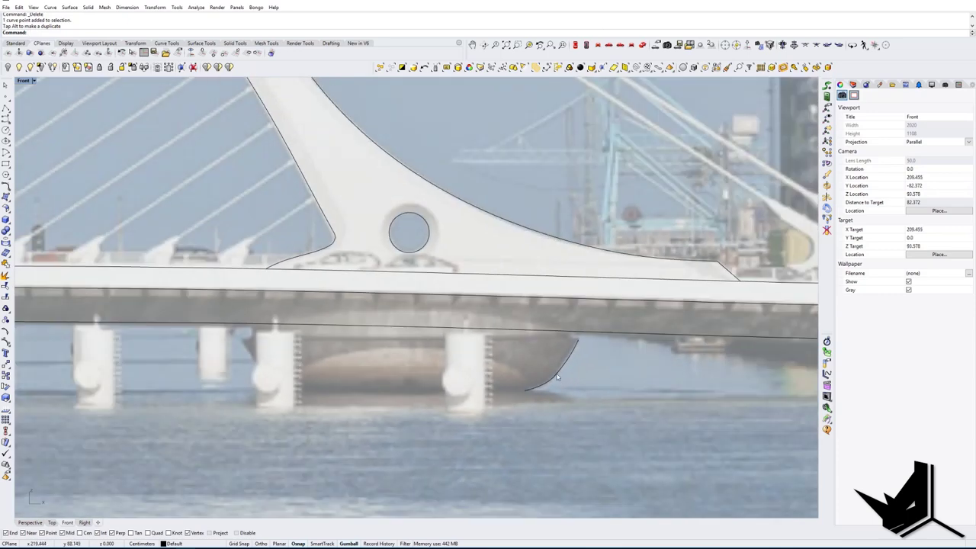
Step: Adjust a control point on the pier curve's bend and shift its three upper points slightly left onto the pier's edge
{"action": "scroll", "coordinate": [550, 385], "scroll_direction": "up", "scroll_amount": 4}
{"action": "left_click", "coordinate": [546, 385]}
{"action": "scroll", "coordinate": [546, 385], "scroll_direction": "up", "scroll_amount": 7}
{"action": "left_click", "coordinate": [541, 383]}
{"action": "left_click_drag", "start_coordinate": [560, 361], "coordinate": [562, 355]}
{"action": "scroll", "coordinate": [601, 336], "scroll_direction": "down", "scroll_amount": 2}
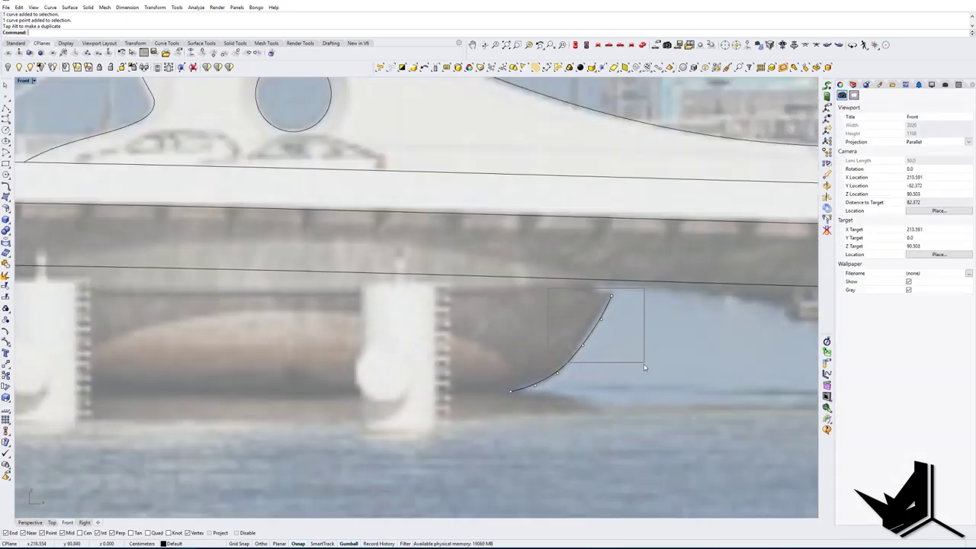
{"action": "left_click_drag", "start_coordinate": [621, 324], "coordinate": [621, 324]}
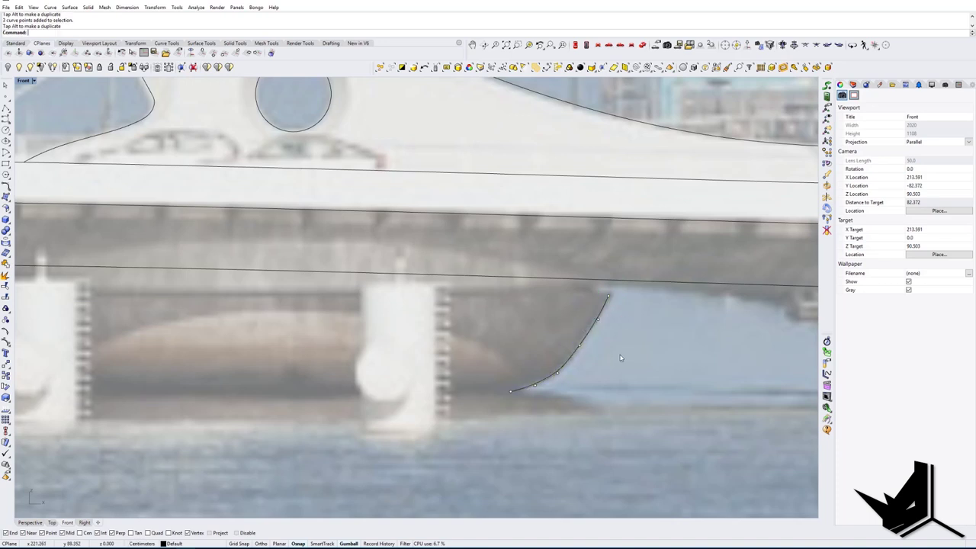
Step: Mirror the pier's right side curve about a vertical axis to form its left side
{"action": "left_click", "coordinate": [619, 355]}
{"action": "scroll", "coordinate": [619, 354], "scroll_direction": "down", "scroll_amount": 6}
{"action": "right_click_drag", "start_coordinate": [575, 365], "coordinate": [591, 367]}
{"action": "left_click", "coordinate": [598, 371]}
{"action": "right_click_drag", "start_coordinate": [477, 382], "coordinate": [462, 380]}
{"action": "type", "text": ",o"}
{"action": "key", "text": "Escape"}
{"action": "left_click", "coordinate": [589, 360]}
{"action": "type", "text": "MI"}
{"action": "key", "text": "Return"}
{"action": "left_click", "coordinate": [442, 367]}
{"action": "left_click", "coordinate": [438, 404]}
Step: Shift the mirrored pier curve slightly right so it fits the pier's left edge in the photo
{"action": "scroll", "coordinate": [313, 360], "scroll_direction": "up", "scroll_amount": 3}
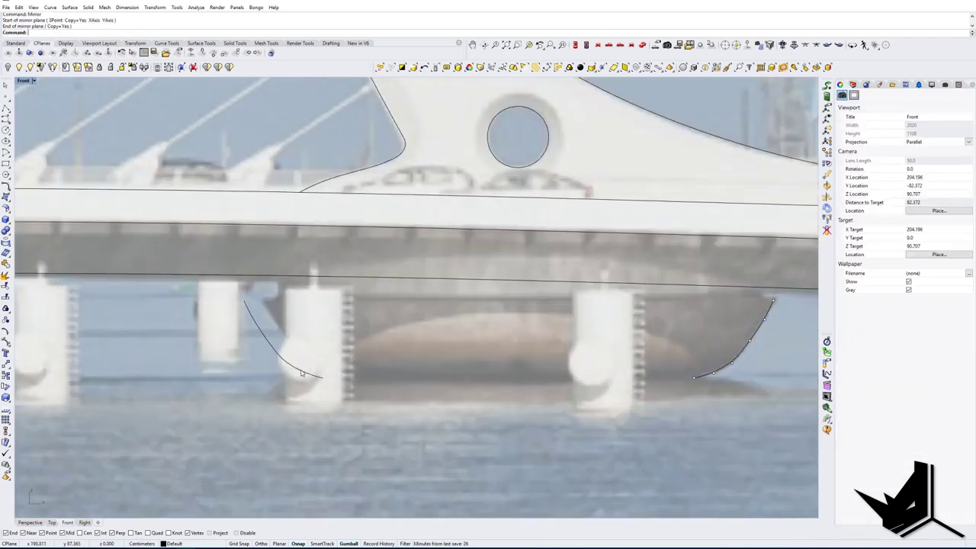
{"action": "left_click_drag", "start_coordinate": [322, 342], "coordinate": [335, 341]}
{"action": "left_click", "coordinate": [408, 373]}
{"action": "right_click_drag", "start_coordinate": [415, 373], "coordinate": [407, 371]}
Step: Connect the lower ends of the two pier curves with a straight line along the pier's base
{"action": "type", "text": "L"}
{"action": "key", "text": "Return"}
{"action": "left_click", "coordinate": [338, 376]}
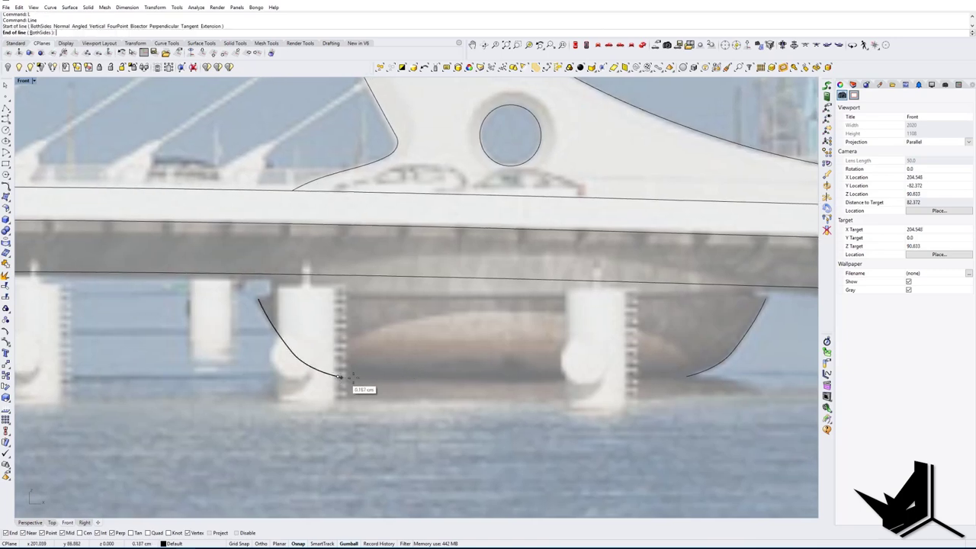
{"action": "left_click", "coordinate": [690, 377]}
{"action": "scroll", "coordinate": [689, 378], "scroll_direction": "down", "scroll_amount": 4}
{"action": "right_click_drag", "start_coordinate": [702, 390], "coordinate": [629, 384]}
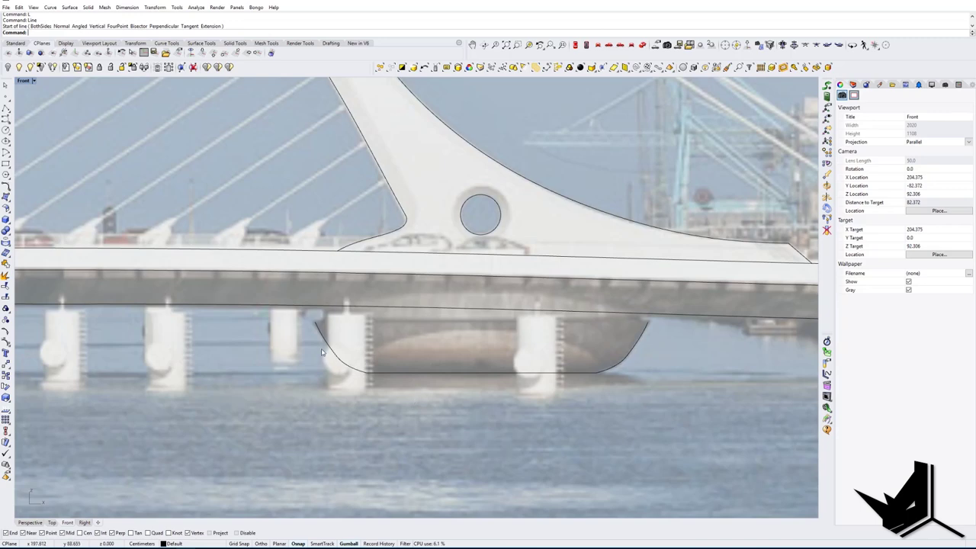
Step: Draw a small stepped polyline from the upper end of the pier's left curve inward and vertically up to the deck's underside
{"action": "right_click_drag", "start_coordinate": [322, 353], "coordinate": [348, 360]}
{"action": "type", "text": "PL"}
{"action": "key", "text": "Return"}
{"action": "scroll", "coordinate": [321, 314], "scroll_direction": "up", "scroll_amount": 4}
{"action": "left_click", "coordinate": [350, 336]}
{"action": "scroll", "coordinate": [354, 331], "scroll_direction": "up", "scroll_amount": 4}
{"action": "scroll", "coordinate": [353, 331], "scroll_direction": "up", "scroll_amount": 3}
{"action": "left_click", "coordinate": [378, 350]}
{"action": "left_click", "coordinate": [380, 280], "text": "shift"}
{"action": "scroll", "coordinate": [380, 282], "scroll_direction": "down", "scroll_amount": 10}
{"action": "right_click_drag", "start_coordinate": [439, 336], "coordinate": [426, 333]}
{"action": "scroll", "coordinate": [428, 333], "scroll_direction": "up", "scroll_amount": 5}
{"action": "key", "text": "Return"}
Step: Mirror the stepped polyline to the pier's right side about a vertical axis through the base line's midpoint
{"action": "left_click", "coordinate": [275, 303]}
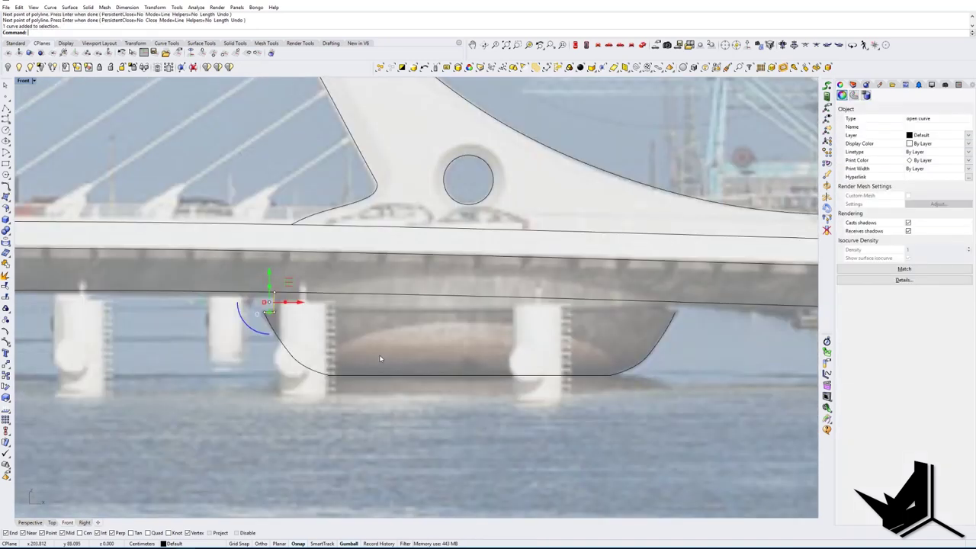
{"action": "type", "text": "MI"}
{"action": "key", "text": "Return"}
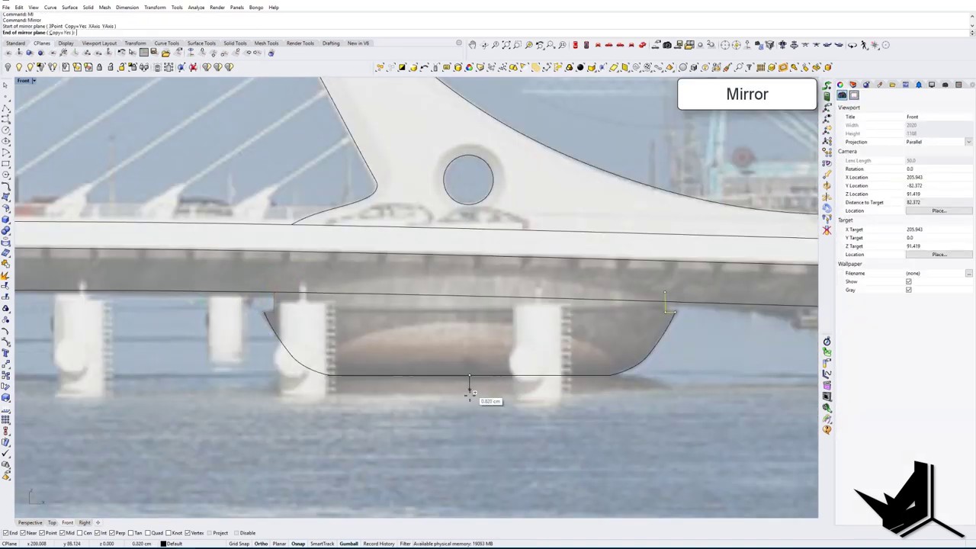
{"action": "left_click", "coordinate": [467, 409]}
{"action": "key", "text": "Escape"}
{"action": "scroll", "coordinate": [575, 370], "scroll_direction": "down", "scroll_amount": 6}
{"action": "right_click_drag", "start_coordinate": [575, 370], "coordinate": [508, 356]}
{"action": "scroll", "coordinate": [536, 315], "scroll_direction": "up", "scroll_amount": 6}
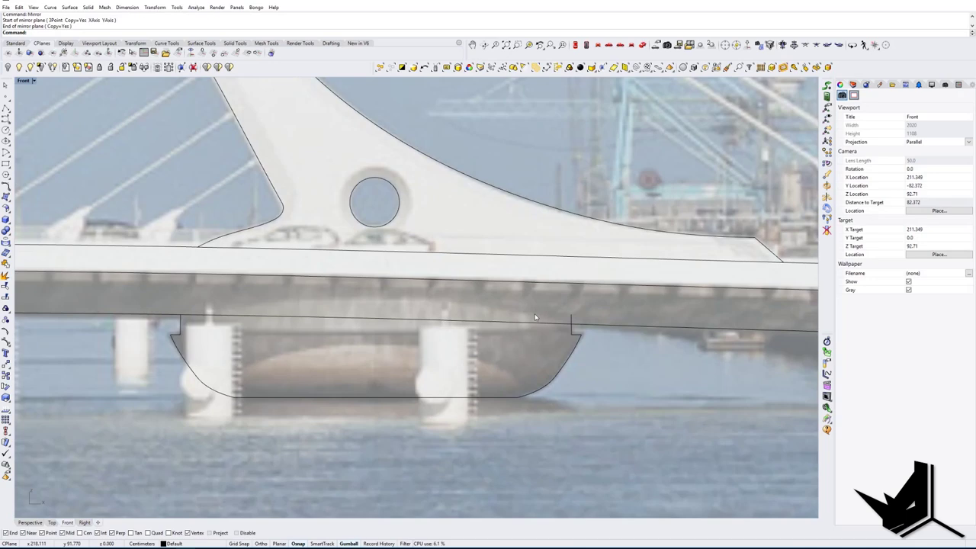
Step: Trace the outermost stay cable as a polyline about 105 cm long from the deck's left end to the pylon's inner edge near its tip
{"action": "scroll", "coordinate": [543, 320], "scroll_direction": "down", "scroll_amount": 2}
{"action": "right_click_drag", "start_coordinate": [426, 331], "coordinate": [484, 334]}
{"action": "scroll", "coordinate": [554, 367], "scroll_direction": "down", "scroll_amount": 1}
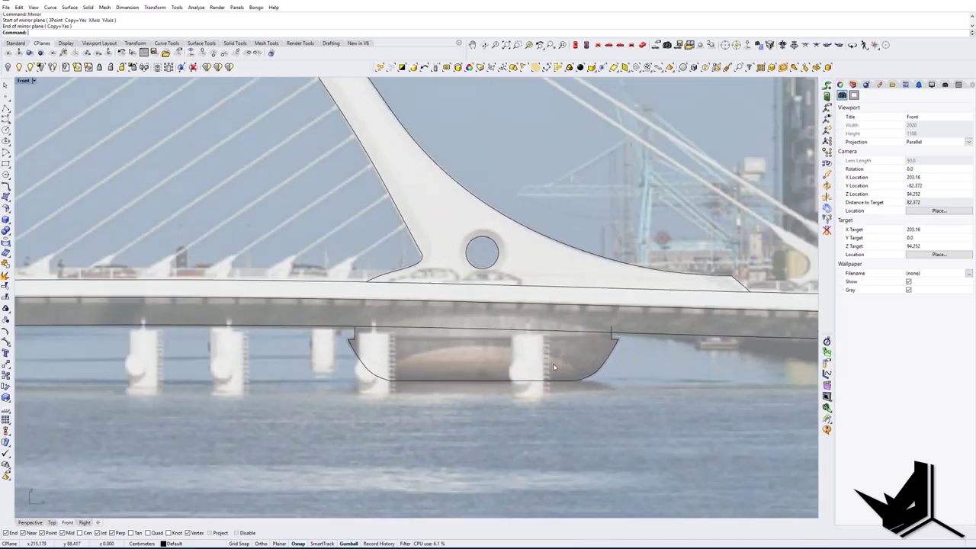
{"action": "scroll", "coordinate": [470, 339], "scroll_direction": "down", "scroll_amount": 6}
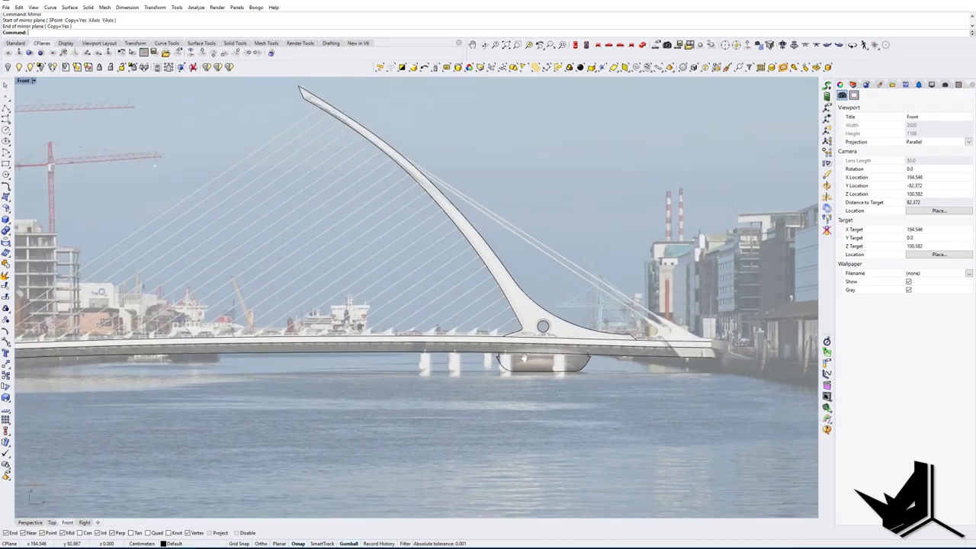
{"action": "scroll", "coordinate": [484, 338], "scroll_direction": "up", "scroll_amount": 8}
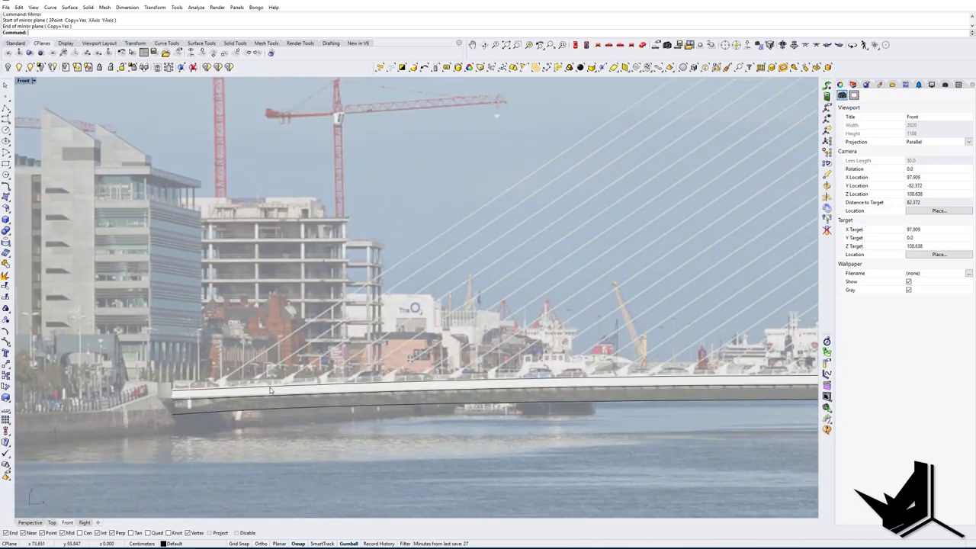
{"action": "right_click_drag", "start_coordinate": [270, 389], "coordinate": [264, 396]}
{"action": "key", "text": "Return"}
{"action": "scroll", "coordinate": [252, 389], "scroll_direction": "up", "scroll_amount": 4}
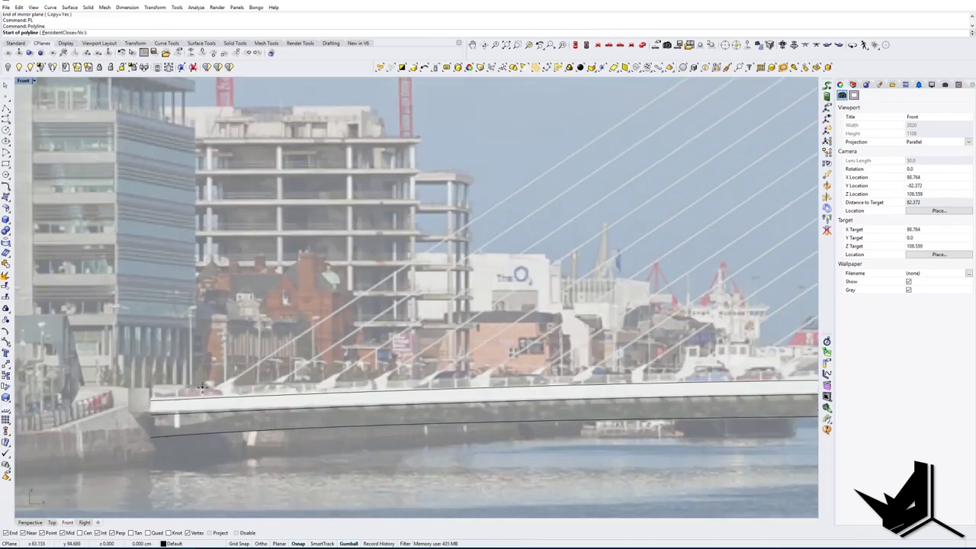
{"action": "left_click", "coordinate": [240, 384]}
{"action": "scroll", "coordinate": [240, 386], "scroll_direction": "down", "scroll_amount": 10}
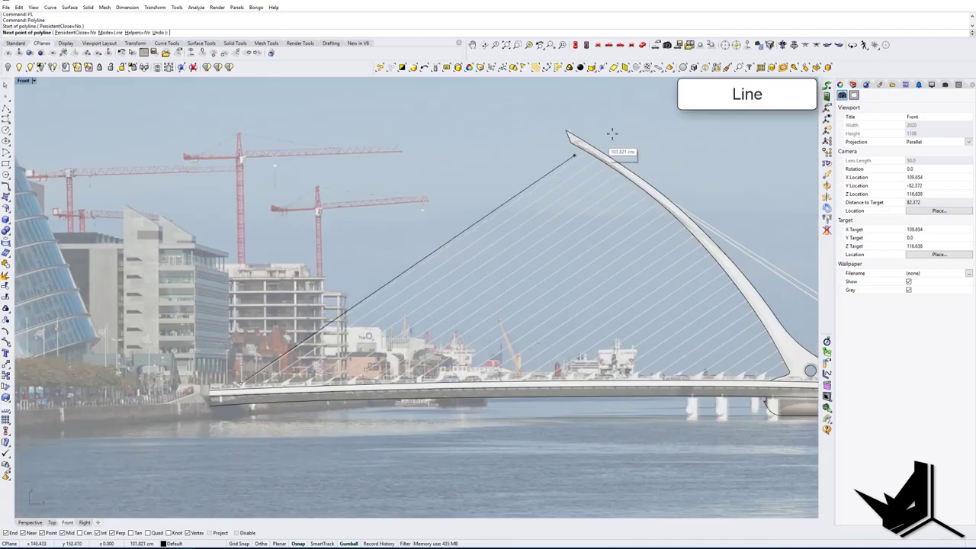
{"action": "scroll", "coordinate": [598, 139], "scroll_direction": "up", "scroll_amount": 5}
{"action": "scroll", "coordinate": [580, 164], "scroll_direction": "up", "scroll_amount": 5}
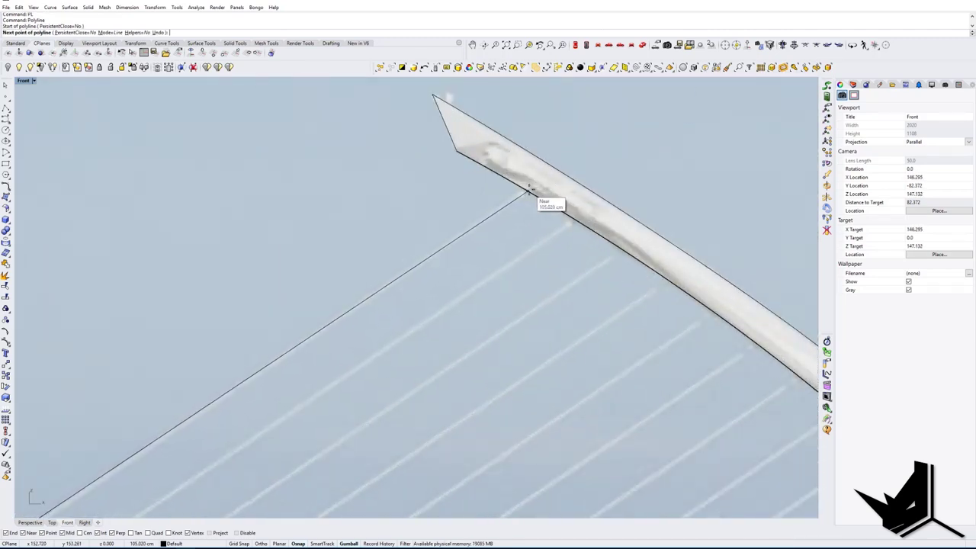
{"action": "scroll", "coordinate": [531, 189], "scroll_direction": "down", "scroll_amount": 3}
{"action": "scroll", "coordinate": [537, 195], "scroll_direction": "up", "scroll_amount": 3}
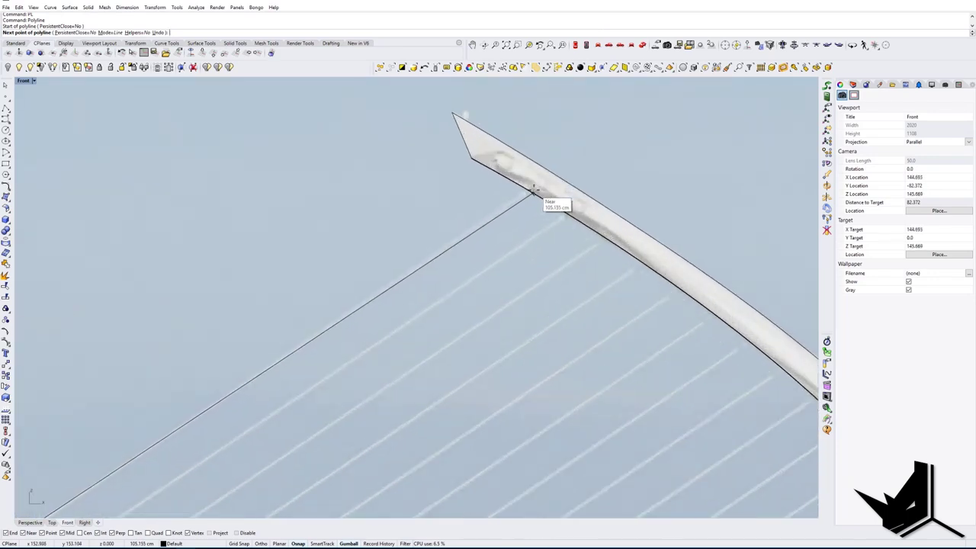
{"action": "scroll", "coordinate": [565, 215], "scroll_direction": "down", "scroll_amount": 7}
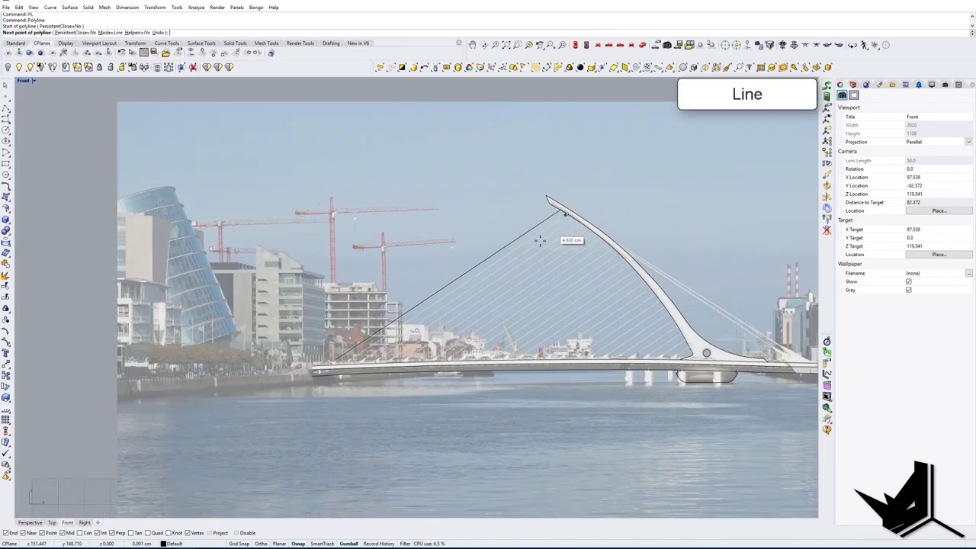
Step: Trace the second stay cable, about 102 cm long, from the pylon down to its anchor on the deck
{"action": "scroll", "coordinate": [375, 340], "scroll_direction": "up", "scroll_amount": 4}
{"action": "scroll", "coordinate": [333, 399], "scroll_direction": "up", "scroll_amount": 4}
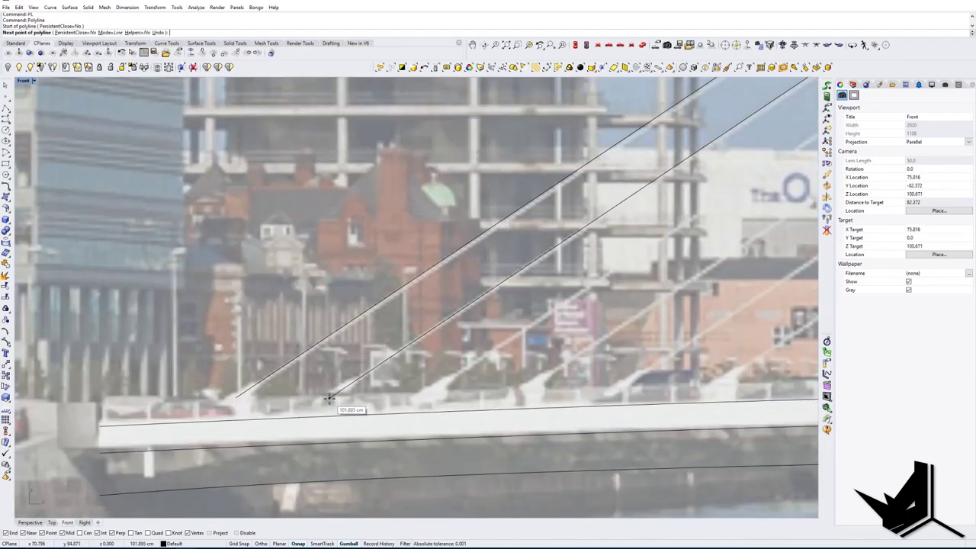
{"action": "left_click", "coordinate": [326, 400]}
{"action": "scroll", "coordinate": [325, 400], "scroll_direction": "down", "scroll_amount": 6}
{"action": "key", "text": "Return"}
Step: Trace the third stay cable as a polyline from its deck anchor up to the pylon's inner edge
{"action": "key", "text": "Return"}
{"action": "scroll", "coordinate": [367, 400], "scroll_direction": "up", "scroll_amount": 4}
{"action": "left_click", "coordinate": [365, 400]}
{"action": "scroll", "coordinate": [365, 400], "scroll_direction": "down", "scroll_amount": 9}
{"action": "scroll", "coordinate": [630, 195], "scroll_direction": "up", "scroll_amount": 6}
{"action": "left_click", "coordinate": [651, 203]}
{"action": "key", "text": "Return"}
Step: Trace the fourth stay cable as a polyline from the pylon's inner edge down to its deck anchor
{"action": "key", "text": "Return"}
{"action": "left_click", "coordinate": [678, 224]}
{"action": "scroll", "coordinate": [678, 225], "scroll_direction": "down", "scroll_amount": 9}
{"action": "scroll", "coordinate": [361, 421], "scroll_direction": "up", "scroll_amount": 7}
{"action": "left_click", "coordinate": [375, 419]}
{"action": "key", "text": "Return"}
Step: Trace the fifth stay cable, about 93 cm long, from its deck anchor up to the pylon's inner edge
{"action": "key", "text": "Return"}
{"action": "left_click", "coordinate": [441, 416]}
{"action": "scroll", "coordinate": [441, 416], "scroll_direction": "down", "scroll_amount": 9}
{"action": "scroll", "coordinate": [619, 283], "scroll_direction": "up", "scroll_amount": 7}
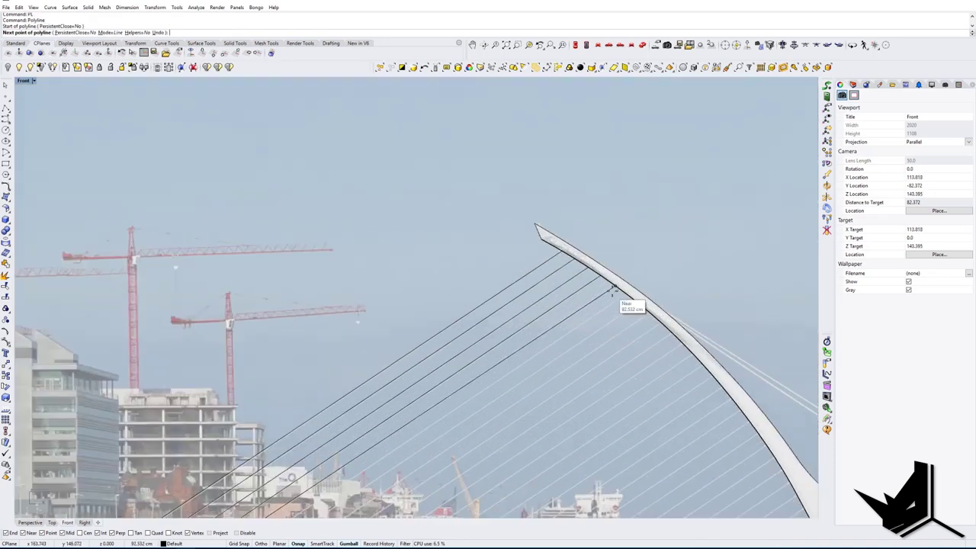
{"action": "left_click", "coordinate": [614, 279]}
{"action": "key", "text": "Return"}
Step: Trace the sixth stay cable, about 88 cm long, from the pylon's inner edge down to its deck anchor
{"action": "key", "text": "Return"}
{"action": "left_click", "coordinate": [653, 308]}
{"action": "scroll", "coordinate": [633, 322], "scroll_direction": "down", "scroll_amount": 3}
{"action": "scroll", "coordinate": [333, 397], "scroll_direction": "up", "scroll_amount": 3}
{"action": "scroll", "coordinate": [333, 397], "scroll_direction": "up", "scroll_amount": 2}
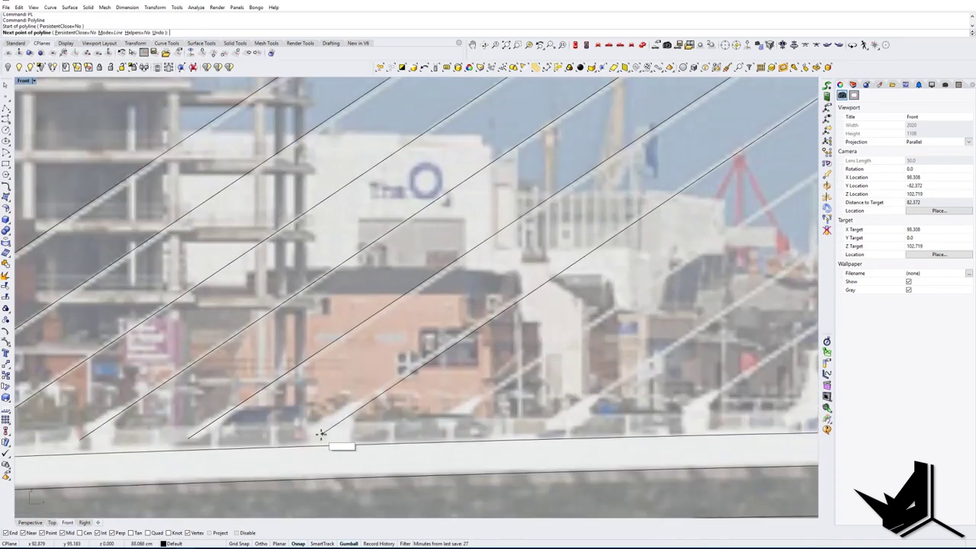
{"action": "key", "text": "Return"}
Step: Trace the seventh stay cable, about 84 cm long, from its deck anchor up to the pylon's inner edge
{"action": "scroll", "coordinate": [313, 434], "scroll_direction": "down", "scroll_amount": 10}
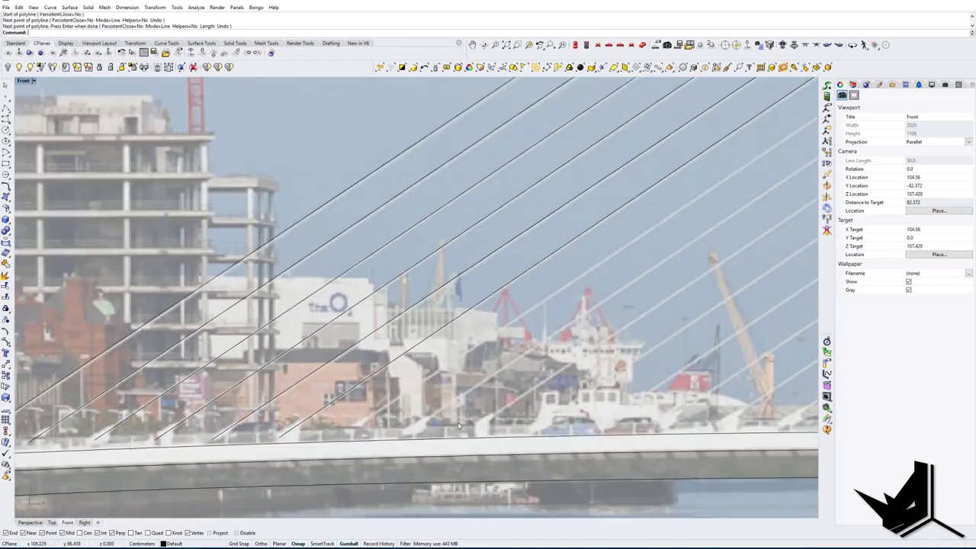
{"action": "scroll", "coordinate": [321, 435], "scroll_direction": "up", "scroll_amount": 10}
{"action": "key", "text": "Return"}
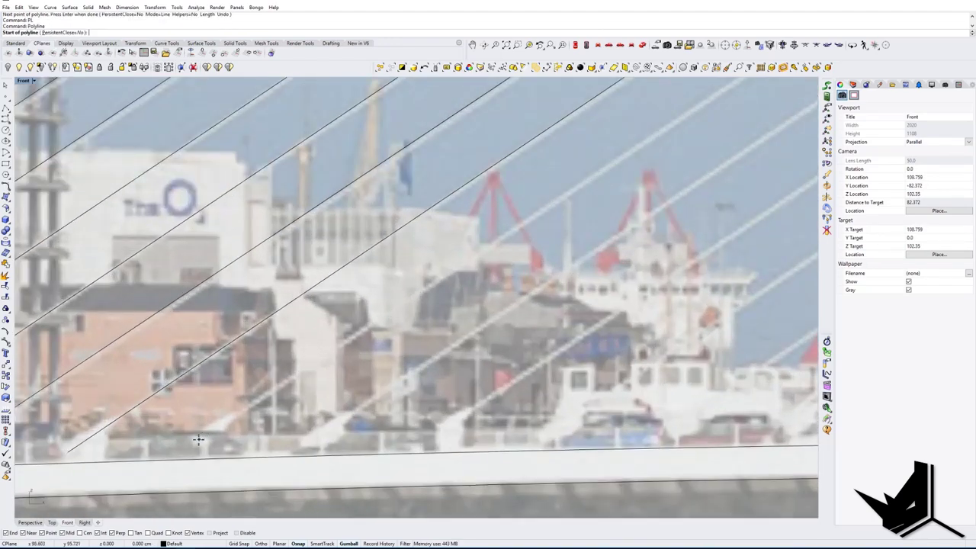
{"action": "left_click", "coordinate": [201, 437]}
{"action": "scroll", "coordinate": [201, 438], "scroll_direction": "down", "scroll_amount": 10}
{"action": "scroll", "coordinate": [549, 190], "scroll_direction": "up", "scroll_amount": 4}
{"action": "scroll", "coordinate": [598, 196], "scroll_direction": "up", "scroll_amount": 4}
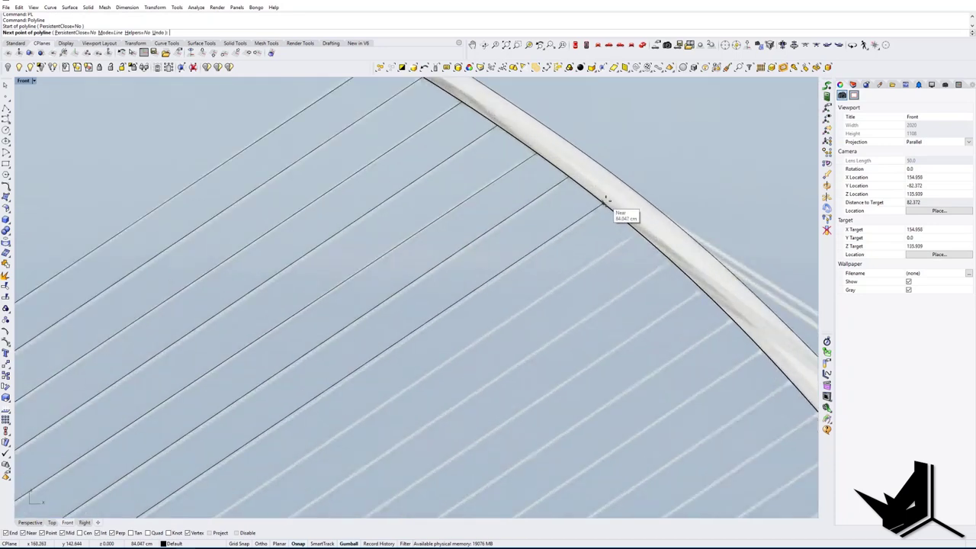
{"action": "left_click", "coordinate": [607, 204]}
{"action": "key", "text": "Return"}
Step: Trace the eighth stay cable as a polyline from the pylon's inner edge down to its deck anchor
{"action": "key", "text": "Return"}
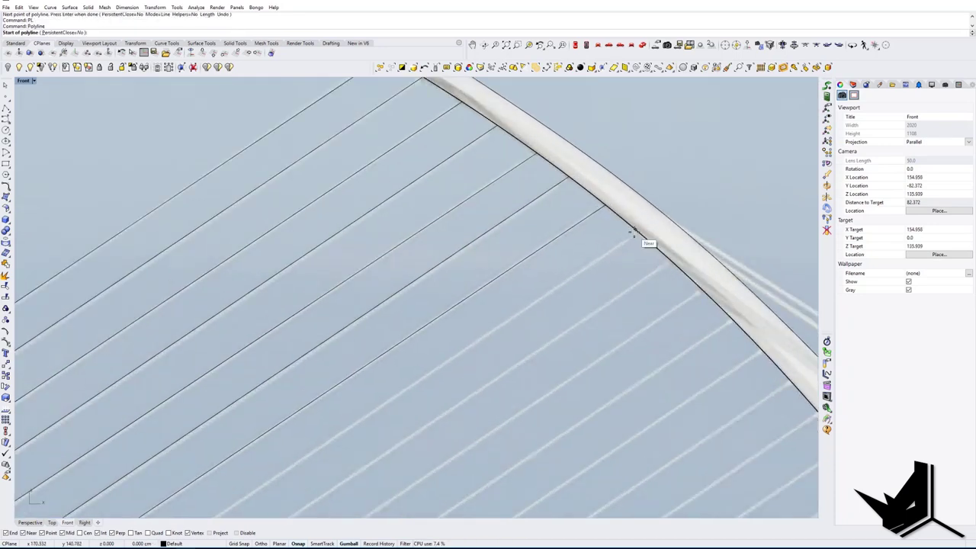
{"action": "left_click", "coordinate": [635, 234]}
{"action": "scroll", "coordinate": [633, 230], "scroll_direction": "down", "scroll_amount": 4}
{"action": "scroll", "coordinate": [307, 467], "scroll_direction": "up", "scroll_amount": 6}
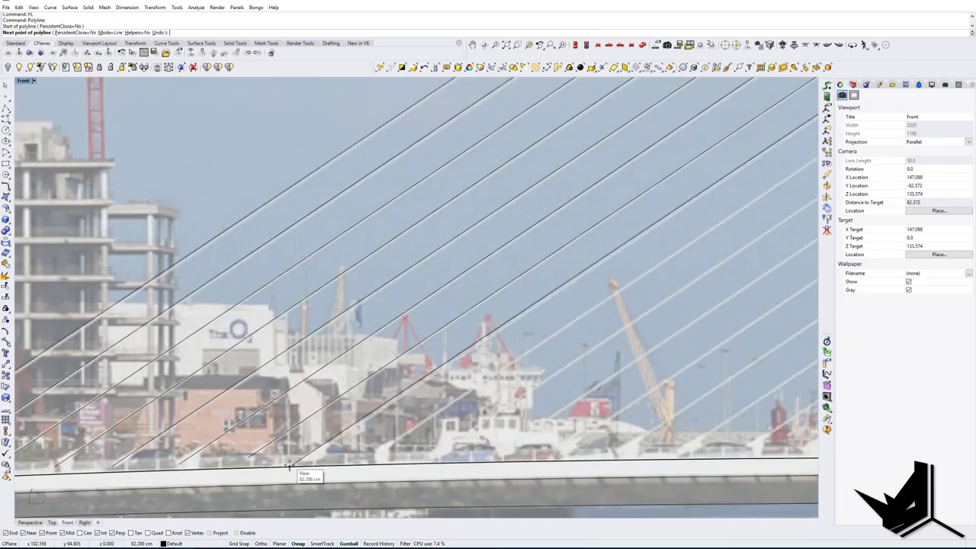
{"action": "scroll", "coordinate": [306, 460], "scroll_direction": "up", "scroll_amount": 3}
{"action": "left_click", "coordinate": [302, 460]}
{"action": "scroll", "coordinate": [303, 459], "scroll_direction": "down", "scroll_amount": 5}
{"action": "scroll", "coordinate": [366, 454], "scroll_direction": "up", "scroll_amount": 7}
{"action": "key", "text": "Return"}
Step: Trace the ninth stay cable as a polyline from its deck anchor up to the pylon's inner edge
{"action": "key", "text": "Return"}
{"action": "left_click", "coordinate": [337, 451]}
{"action": "scroll", "coordinate": [338, 451], "scroll_direction": "down", "scroll_amount": 3}
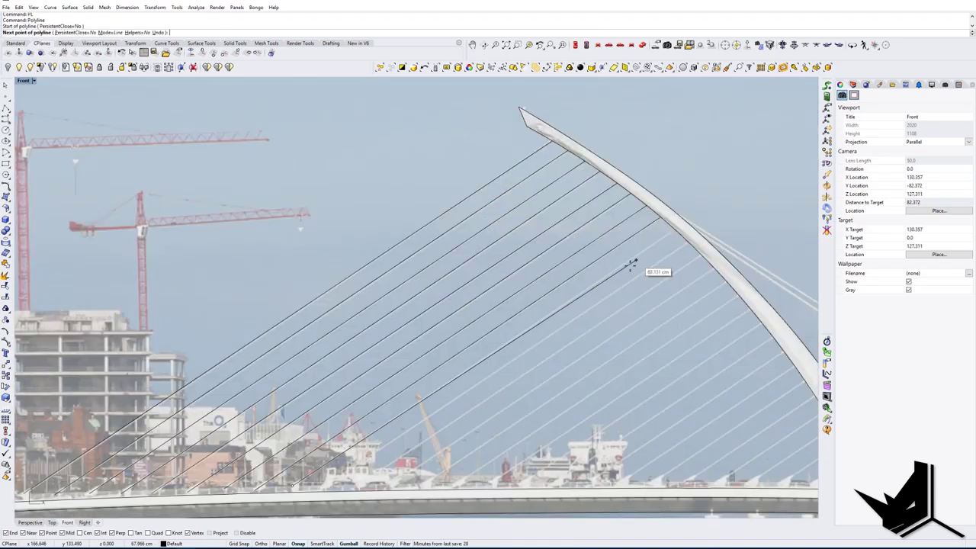
{"action": "scroll", "coordinate": [643, 254], "scroll_direction": "up", "scroll_amount": 3}
{"action": "scroll", "coordinate": [706, 199], "scroll_direction": "down", "scroll_amount": 5}
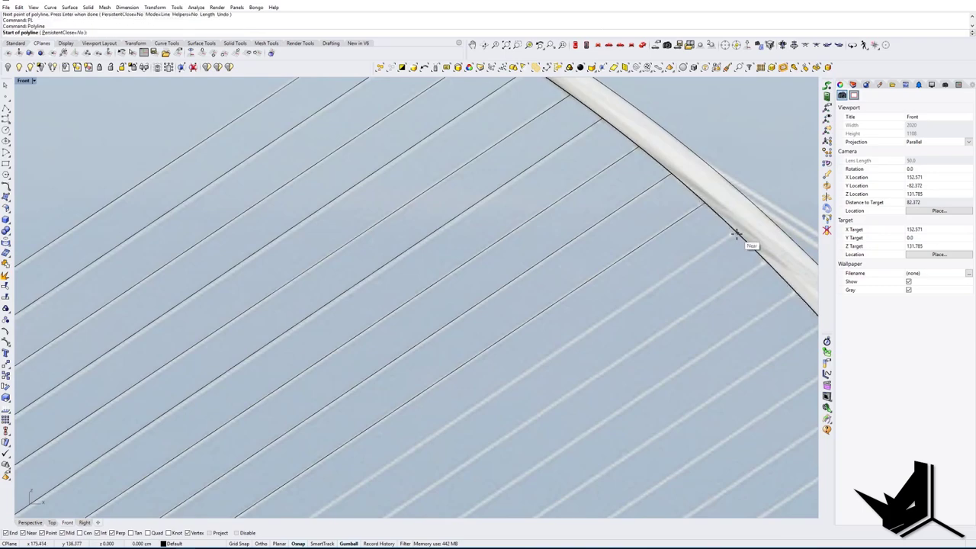
Step: Trace the tenth and eleventh stay cables as separate polylines from the pylon's inner edge down to the deck
{"action": "scroll", "coordinate": [372, 431], "scroll_direction": "up", "scroll_amount": 5}
{"action": "scroll", "coordinate": [360, 449], "scroll_direction": "down", "scroll_amount": 5}
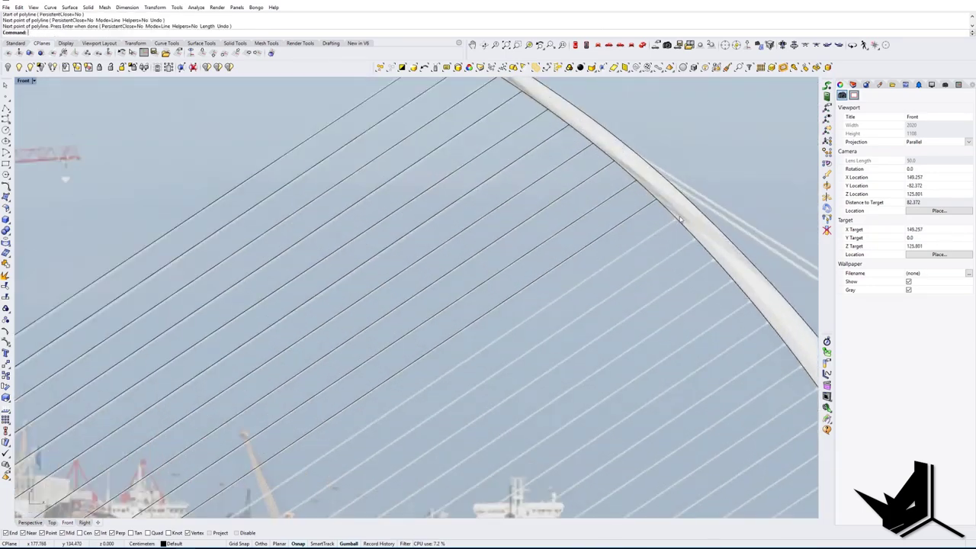
{"action": "scroll", "coordinate": [364, 446], "scroll_direction": "up", "scroll_amount": 5}
{"action": "left_click", "coordinate": [355, 448]}
{"action": "scroll", "coordinate": [356, 448], "scroll_direction": "down", "scroll_amount": 5}
{"action": "right_click", "coordinate": [573, 369]}
Step: Trace the twelfth stay cable, about 65 cm long, from the pylon's inner edge down to its deck anchor
{"action": "right_click", "coordinate": [573, 369]}
{"action": "scroll", "coordinate": [575, 297], "scroll_direction": "up", "scroll_amount": 5}
{"action": "left_click", "coordinate": [576, 293]}
{"action": "scroll", "coordinate": [576, 293], "scroll_direction": "down", "scroll_amount": 6}
{"action": "scroll", "coordinate": [430, 409], "scroll_direction": "up", "scroll_amount": 6}
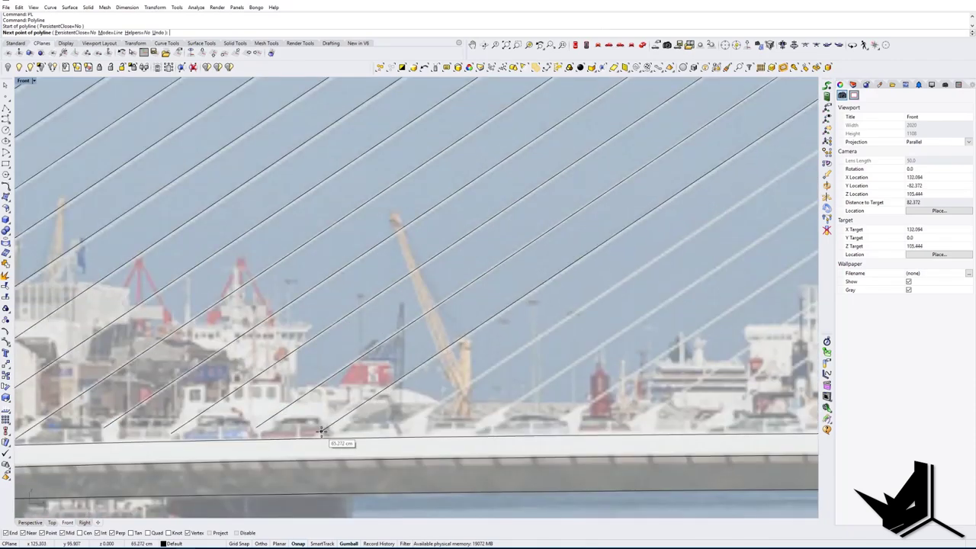
{"action": "left_click", "coordinate": [320, 437]}
{"action": "scroll", "coordinate": [320, 437], "scroll_direction": "down", "scroll_amount": 6}
{"action": "scroll", "coordinate": [606, 267], "scroll_direction": "up", "scroll_amount": 4}
{"action": "right_click", "coordinate": [606, 267]}
Step: Trace the thirteenth stay cable as a polyline from the pylon's inner edge down to its deck anchor
{"action": "right_click", "coordinate": [605, 267]}
{"action": "left_click", "coordinate": [603, 255]}
{"action": "scroll", "coordinate": [603, 255], "scroll_direction": "down", "scroll_amount": 6}
{"action": "scroll", "coordinate": [323, 425], "scroll_direction": "up", "scroll_amount": 6}
{"action": "left_click", "coordinate": [356, 414]}
{"action": "scroll", "coordinate": [356, 414], "scroll_direction": "down", "scroll_amount": 6}
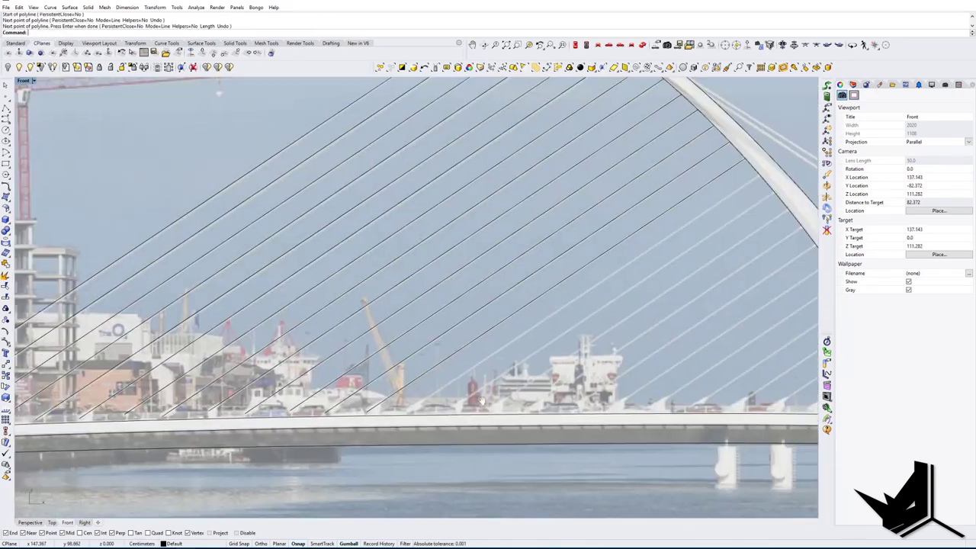
{"action": "scroll", "coordinate": [662, 204], "scroll_direction": "up", "scroll_amount": 5}
Step: Trace the fourteenth stay cable as a polyline from the pylon's inner edge down to its deck anchor
{"action": "key", "text": "Return"}
{"action": "key", "text": "Return"}
{"action": "left_click", "coordinate": [664, 214]}
{"action": "scroll", "coordinate": [665, 214], "scroll_direction": "down", "scroll_amount": 6}
{"action": "scroll", "coordinate": [309, 416], "scroll_direction": "up", "scroll_amount": 5}
{"action": "left_click", "coordinate": [295, 416]}
{"action": "scroll", "coordinate": [295, 417], "scroll_direction": "down", "scroll_amount": 6}
{"action": "scroll", "coordinate": [617, 214], "scroll_direction": "up", "scroll_amount": 5}
{"action": "key", "text": "Return"}
Step: Trace the fifteenth stay cable as a polyline from the pylon's inner edge down to its deck anchor
{"action": "key", "text": "Return"}
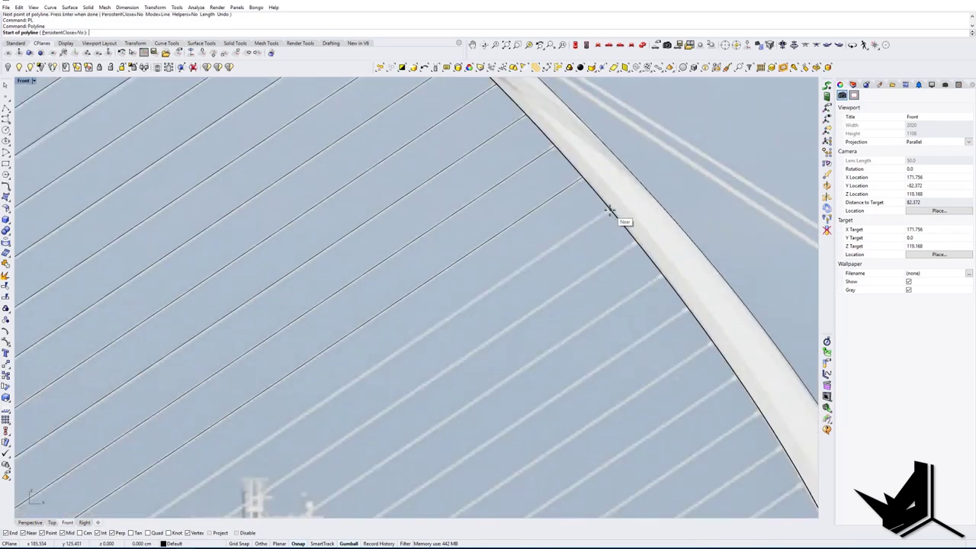
{"action": "left_click", "coordinate": [617, 214]}
{"action": "scroll", "coordinate": [617, 213], "scroll_direction": "down", "scroll_amount": 5}
{"action": "left_click", "coordinate": [349, 388]}
{"action": "scroll", "coordinate": [349, 387], "scroll_direction": "down", "scroll_amount": 4}
{"action": "key", "text": "Return"}
Step: Trace the sixteenth stay cable as a polyline from the pylon's inner edge down to its deck anchor
{"action": "key", "text": "Return"}
{"action": "left_click", "coordinate": [624, 240]}
{"action": "scroll", "coordinate": [624, 241], "scroll_direction": "down", "scroll_amount": 5}
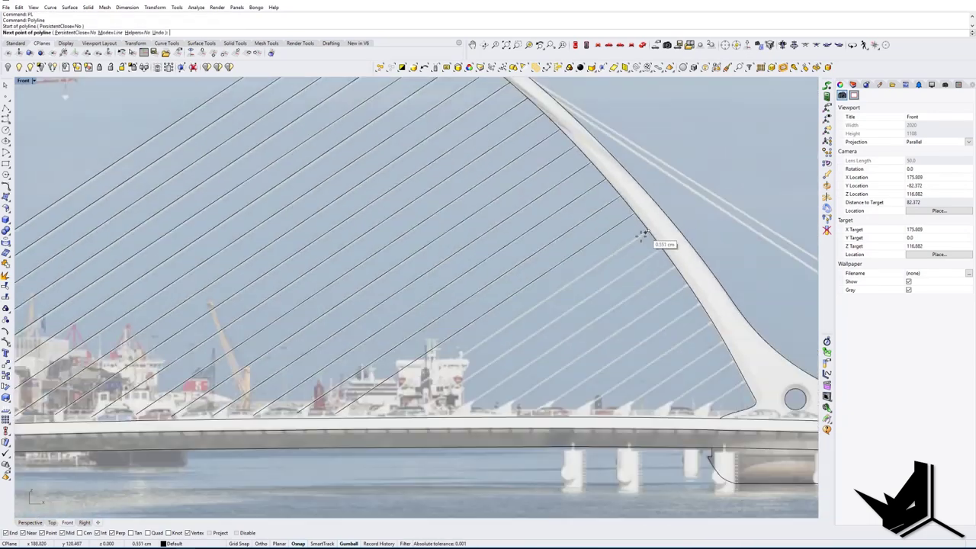
{"action": "scroll", "coordinate": [300, 416], "scroll_direction": "up", "scroll_amount": 5}
{"action": "left_click", "coordinate": [301, 416]}
{"action": "key", "text": "Return"}
{"action": "scroll", "coordinate": [300, 417], "scroll_direction": "down", "scroll_amount": 6}
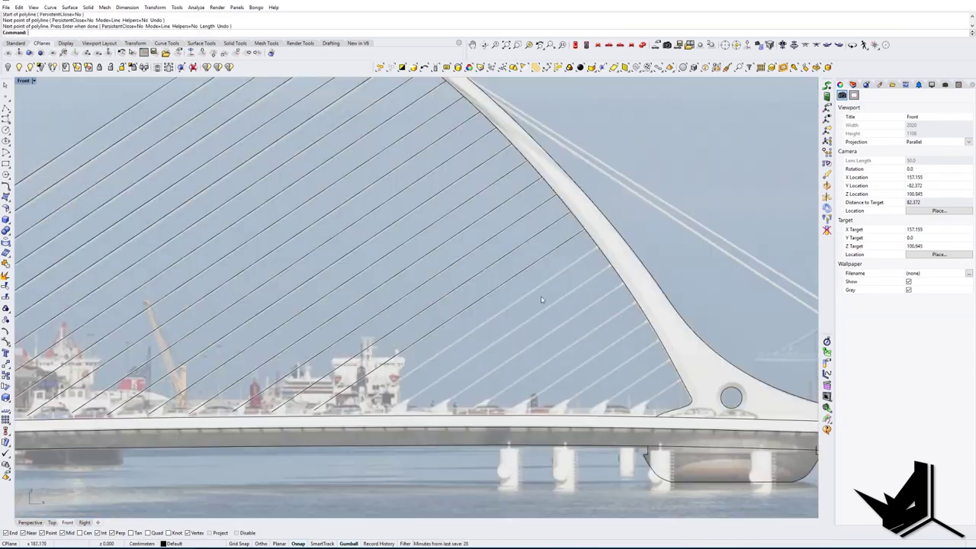
Step: Trace the seventeenth stay cable as a polyline from the pylon's inner edge down to its deck anchor
{"action": "scroll", "coordinate": [488, 335], "scroll_direction": "up", "scroll_amount": 4}
{"action": "key", "text": "Return"}
{"action": "left_click", "coordinate": [524, 280]}
{"action": "left_click", "coordinate": [358, 387]}
{"action": "key", "text": "Return"}
Step: Trace the eighteenth stay cable as a polyline from the pylon's inner edge down to its deck anchor
{"action": "key", "text": "Return"}
{"action": "scroll", "coordinate": [594, 253], "scroll_direction": "up", "scroll_amount": 6}
{"action": "left_click", "coordinate": [546, 272]}
{"action": "scroll", "coordinate": [294, 414], "scroll_direction": "up", "scroll_amount": 6}
{"action": "left_click", "coordinate": [294, 414]}
{"action": "key", "text": "Return"}
Step: Trace the nineteenth stay cable as a polyline from the pylon's inner edge down to its deck anchor
{"action": "key", "text": "Return"}
{"action": "left_click", "coordinate": [587, 248]}
{"action": "scroll", "coordinate": [371, 399], "scroll_direction": "up", "scroll_amount": 5}
{"action": "left_click", "coordinate": [367, 404]}
{"action": "key", "text": "Return"}
Step: Trace the twentieth stay cable as a polyline from the pylon's inner edge down to its deck anchor
{"action": "key", "text": "Return"}
{"action": "left_click", "coordinate": [575, 286]}
{"action": "scroll", "coordinate": [370, 420], "scroll_direction": "up", "scroll_amount": 6}
{"action": "left_click", "coordinate": [371, 424]}
{"action": "key", "text": "Return"}
Step: Trace the twenty-first stay cable as a polyline from the pylon's inner edge down to its deck anchor
{"action": "scroll", "coordinate": [587, 316], "scroll_direction": "up", "scroll_amount": 5}
{"action": "key", "text": "Return"}
{"action": "left_click", "coordinate": [596, 313]}
{"action": "scroll", "coordinate": [587, 316], "scroll_direction": "down", "scroll_amount": 8}
{"action": "left_click", "coordinate": [486, 392]}
{"action": "key", "text": "Return"}
Step: Trace the twenty-second stay cable as a polyline from the pylon's inner edge down to its deck anchor
{"action": "key", "text": "Return"}
{"action": "left_click", "coordinate": [534, 277]}
{"action": "scroll", "coordinate": [301, 437], "scroll_direction": "up", "scroll_amount": 6}
{"action": "left_click", "coordinate": [266, 447]}
{"action": "scroll", "coordinate": [268, 446], "scroll_direction": "down", "scroll_amount": 8}
{"action": "key", "text": "Return"}
Step: Trace the twenty-third stay cable as a polyline from the pylon's inner edge down to its deck anchor
{"action": "key", "text": "Return"}
{"action": "left_click", "coordinate": [557, 292]}
{"action": "scroll", "coordinate": [328, 437], "scroll_direction": "up", "scroll_amount": 8}
{"action": "left_click", "coordinate": [312, 439]}
{"action": "scroll", "coordinate": [314, 440], "scroll_direction": "down", "scroll_amount": 6}
{"action": "key", "text": "Return"}
Step: Trace the shortest stay cable, nearest the pylon's foot, as a polyline from the inner edge to its deck anchor
{"action": "key", "text": "Return"}
{"action": "left_click", "coordinate": [593, 319]}
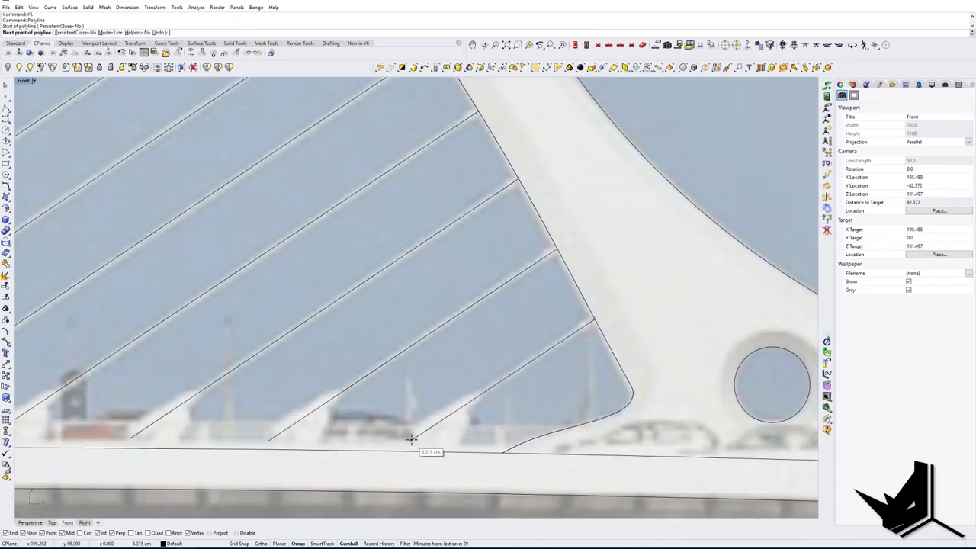
{"action": "left_click", "coordinate": [409, 440]}
{"action": "key", "text": "Return"}
Step: Trace the backstay as a polyline about 108 cm long from inside the pylon's tip to the rear anchor block
{"action": "scroll", "coordinate": [539, 371], "scroll_direction": "down", "scroll_amount": 14}
{"action": "right_click_drag", "start_coordinate": [570, 369], "coordinate": [557, 383]}
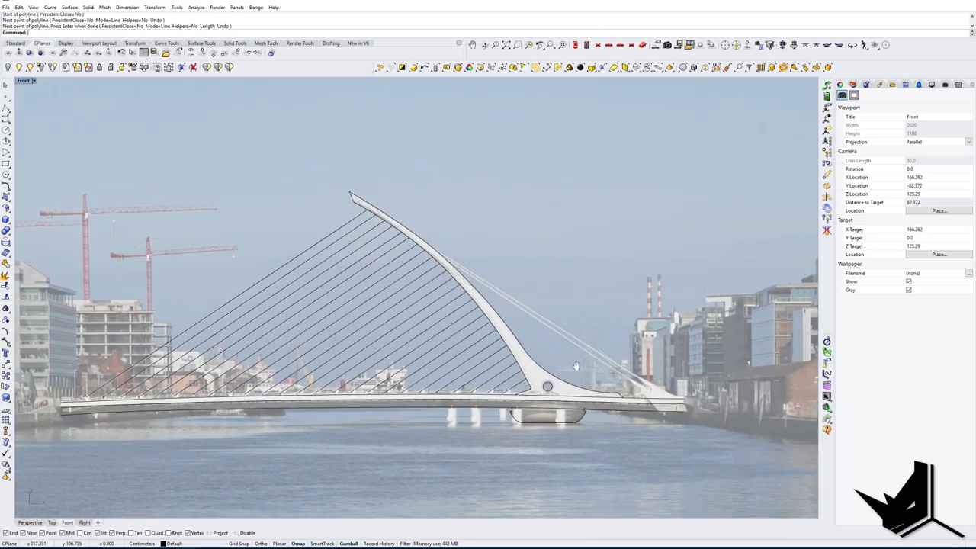
{"action": "scroll", "coordinate": [558, 375], "scroll_direction": "up", "scroll_amount": 1}
{"action": "right_click_drag", "start_coordinate": [535, 343], "coordinate": [524, 351]}
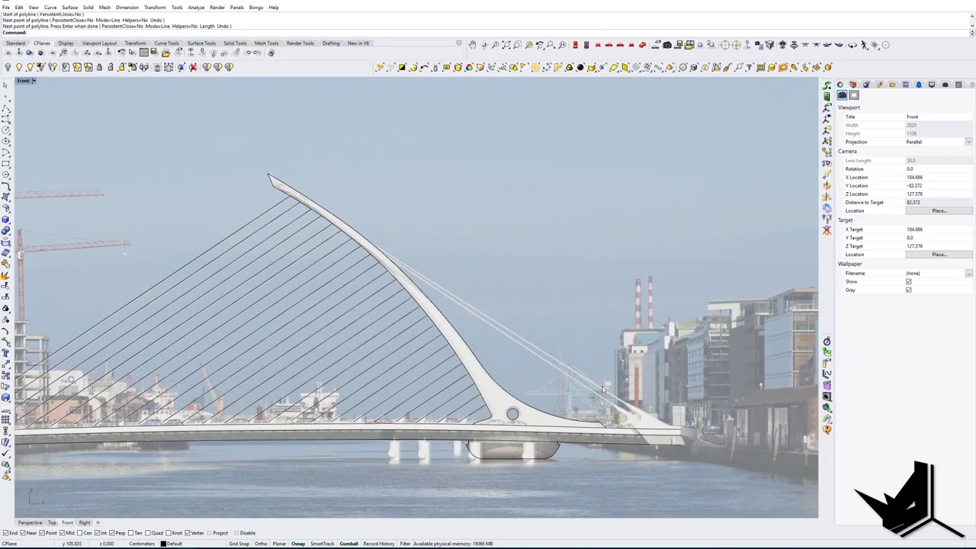
{"action": "right_click_drag", "start_coordinate": [653, 427], "coordinate": [597, 414]}
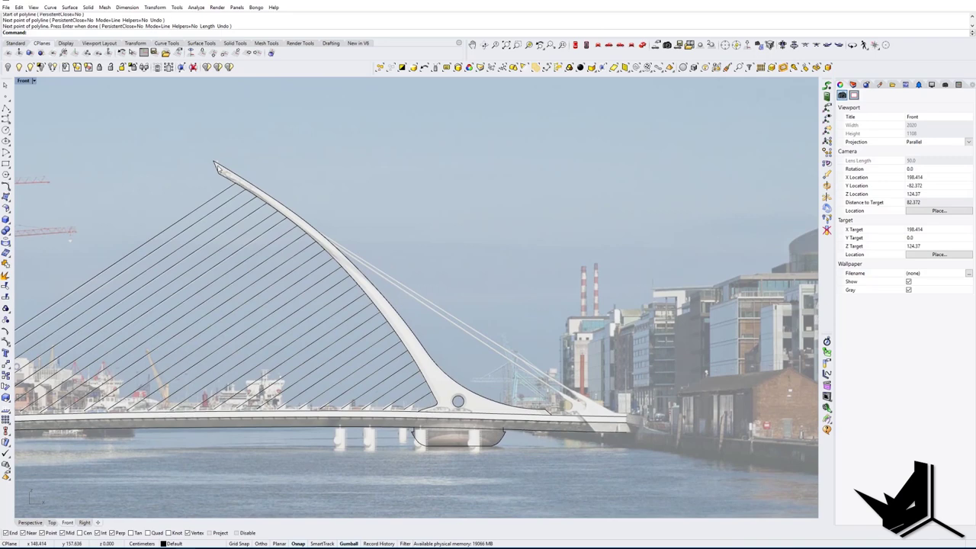
{"action": "scroll", "coordinate": [221, 170], "scroll_direction": "up", "scroll_amount": 3}
{"action": "type", "text": "PL"}
{"action": "key", "text": "Return"}
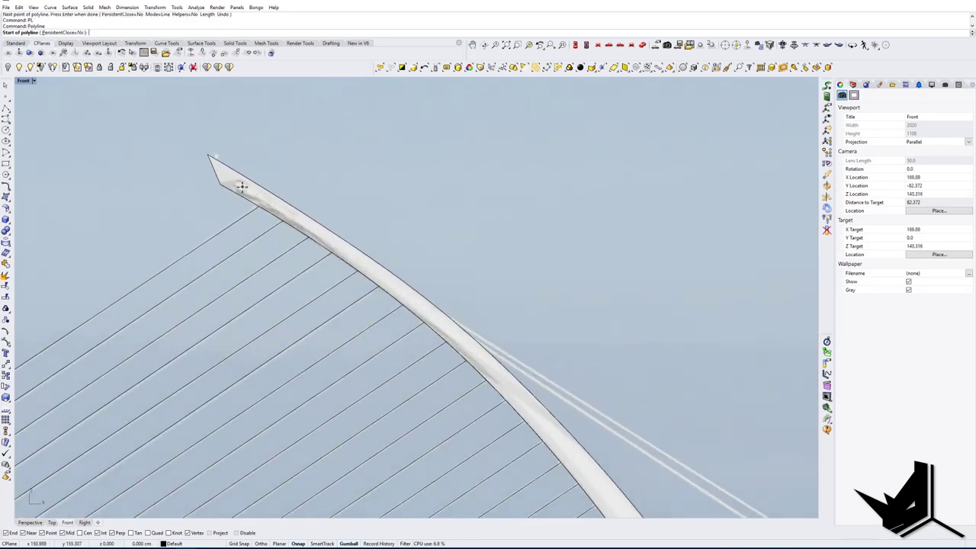
{"action": "scroll", "coordinate": [243, 187], "scroll_direction": "up", "scroll_amount": 1}
{"action": "left_click", "coordinate": [241, 187]}
{"action": "scroll", "coordinate": [240, 186], "scroll_direction": "down", "scroll_amount": 7}
{"action": "scroll", "coordinate": [440, 310], "scroll_direction": "up", "scroll_amount": 5}
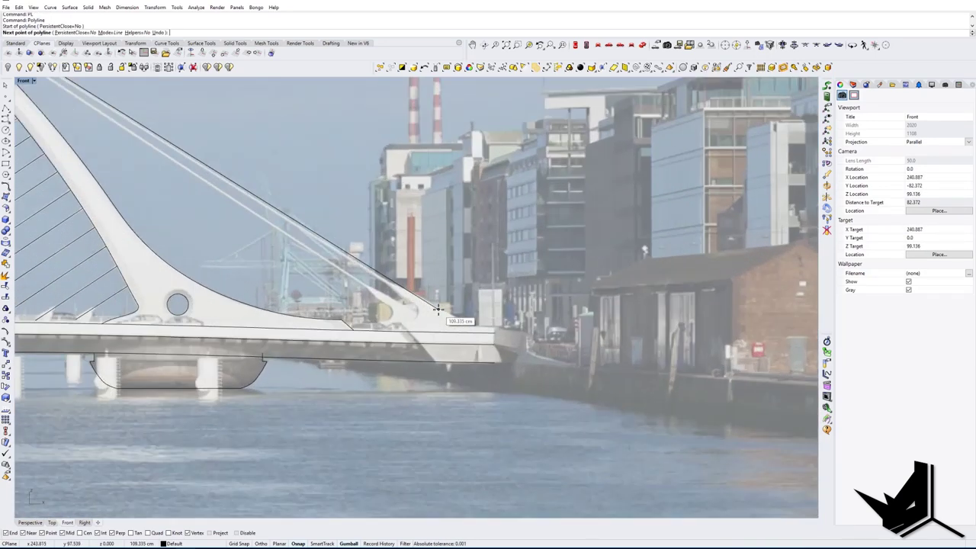
{"action": "scroll", "coordinate": [436, 308], "scroll_direction": "up", "scroll_amount": 2}
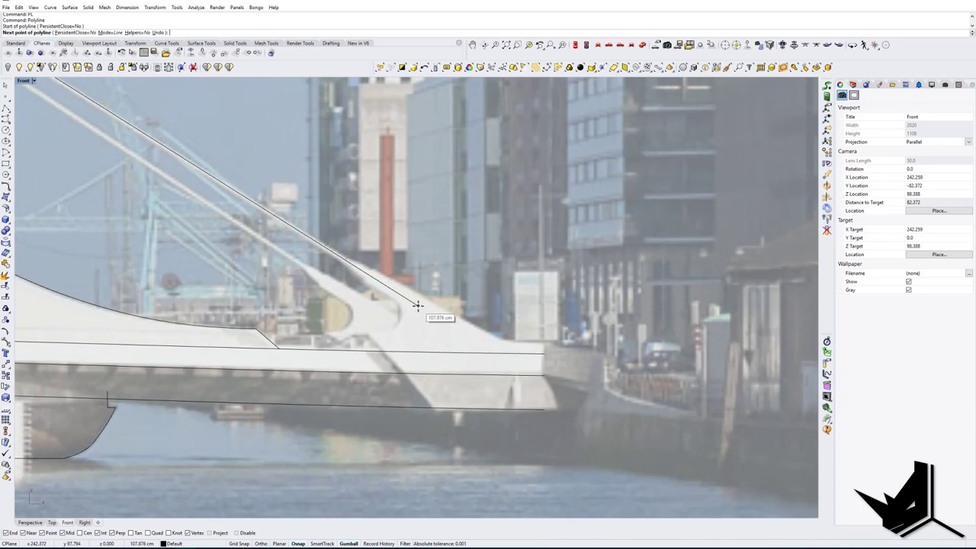
{"action": "left_click", "coordinate": [417, 305]}
{"action": "key", "text": "Return"}
{"action": "scroll", "coordinate": [418, 305], "scroll_direction": "down", "scroll_amount": 5}
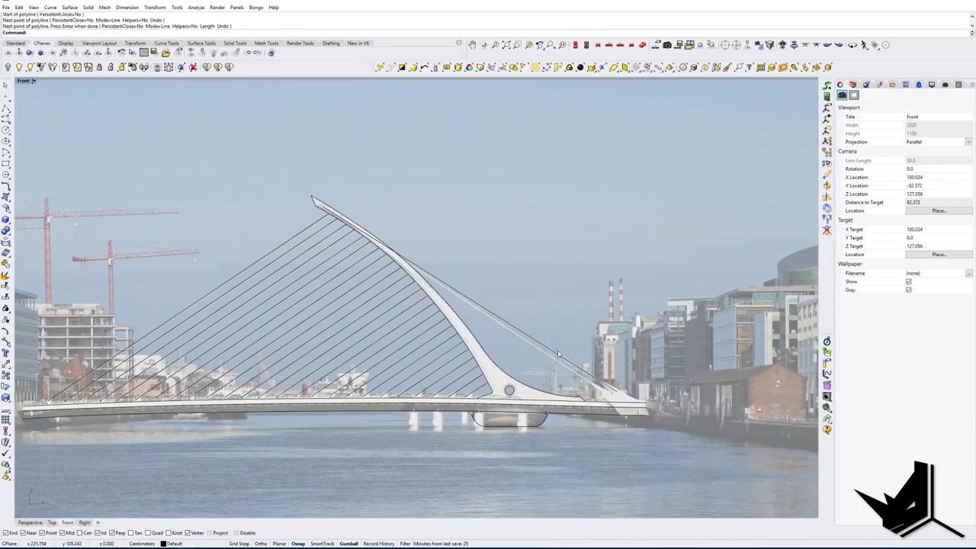
Step: Trace the rear anchor block's sloped front edge as a line about 6.8 cm long from the deck's underside upwards
{"action": "scroll", "coordinate": [522, 373], "scroll_direction": "up", "scroll_amount": 5}
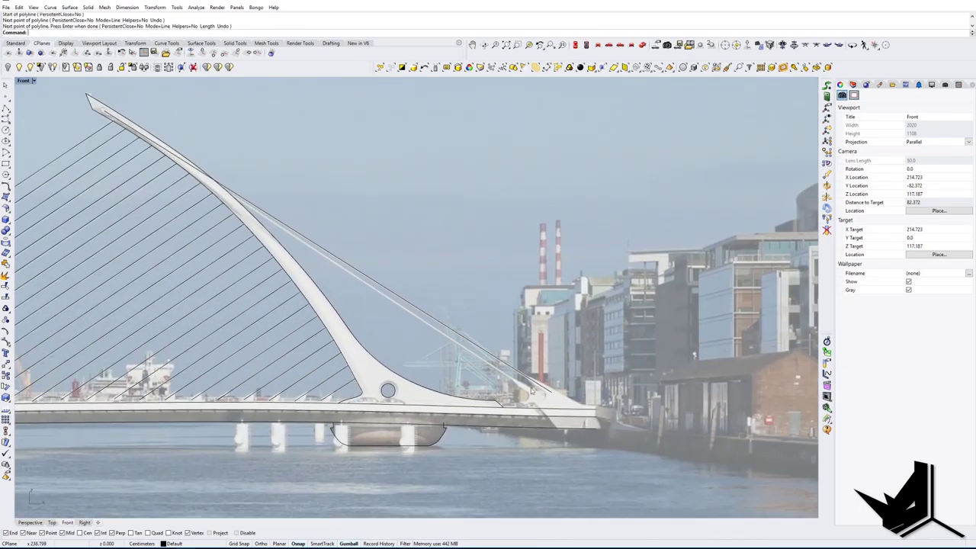
{"action": "scroll", "coordinate": [558, 405], "scroll_direction": "up", "scroll_amount": 2}
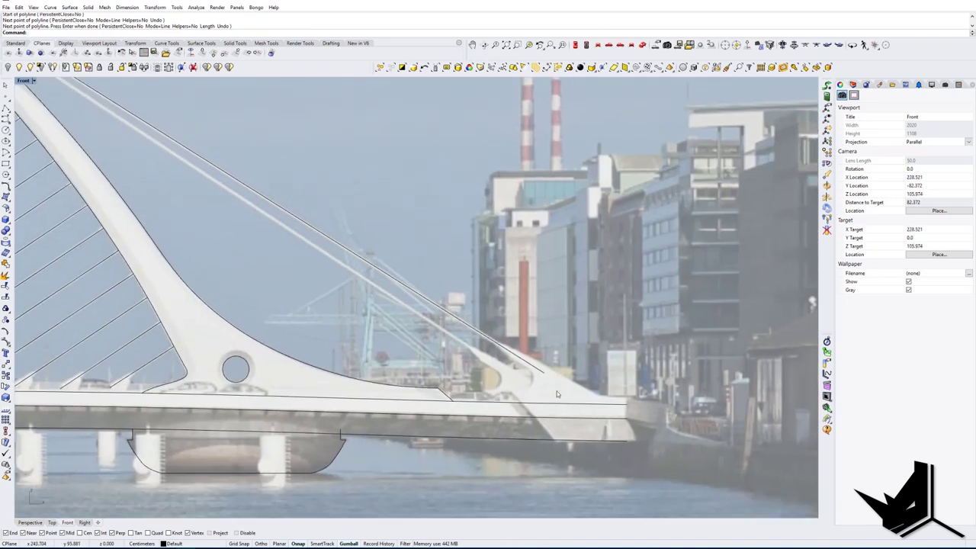
{"action": "scroll", "coordinate": [557, 391], "scroll_direction": "up", "scroll_amount": 2}
{"action": "type", "text": "P"}
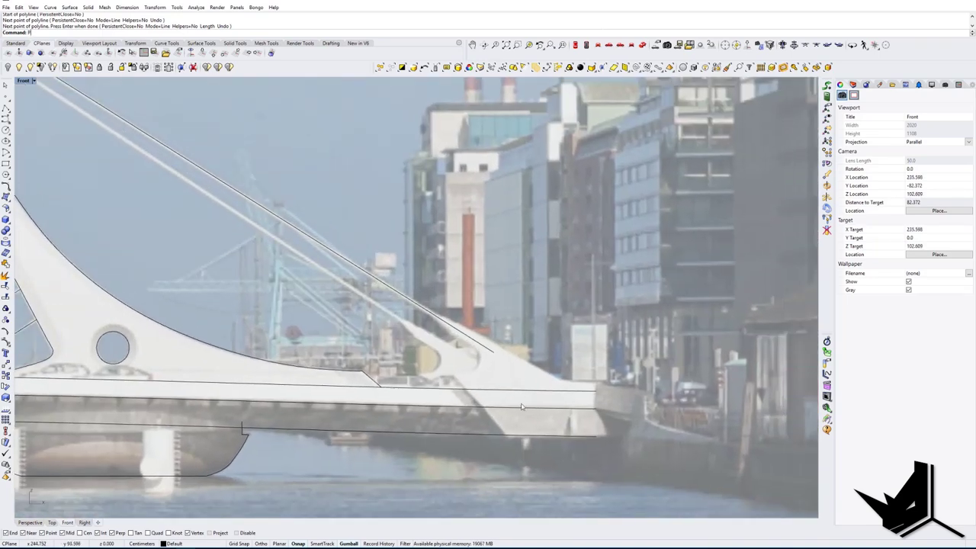
{"action": "type", "text": "L"}
{"action": "key", "text": "Return"}
{"action": "left_click", "coordinate": [506, 435]}
{"action": "scroll", "coordinate": [470, 388], "scroll_direction": "up", "scroll_amount": 4}
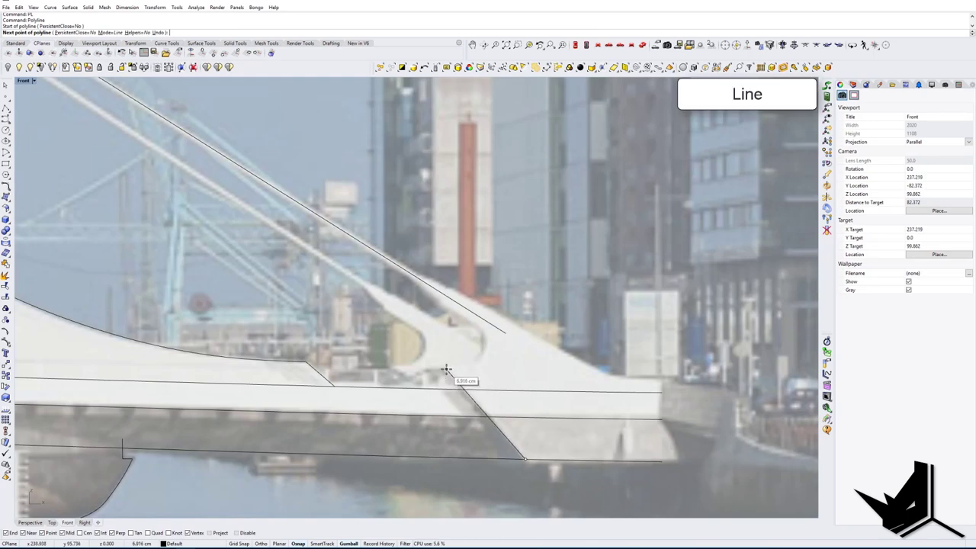
{"action": "left_click", "coordinate": [446, 369]}
{"action": "key", "text": "Return"}
Step: Trace the anchor block's sloping top, short flat end and vertical rear edge as one polyline down to the deck's lower edge
{"action": "scroll", "coordinate": [438, 368], "scroll_direction": "down", "scroll_amount": 6}
{"action": "scroll", "coordinate": [433, 320], "scroll_direction": "up", "scroll_amount": 6}
{"action": "key", "text": "Return"}
{"action": "left_click", "coordinate": [433, 320]}
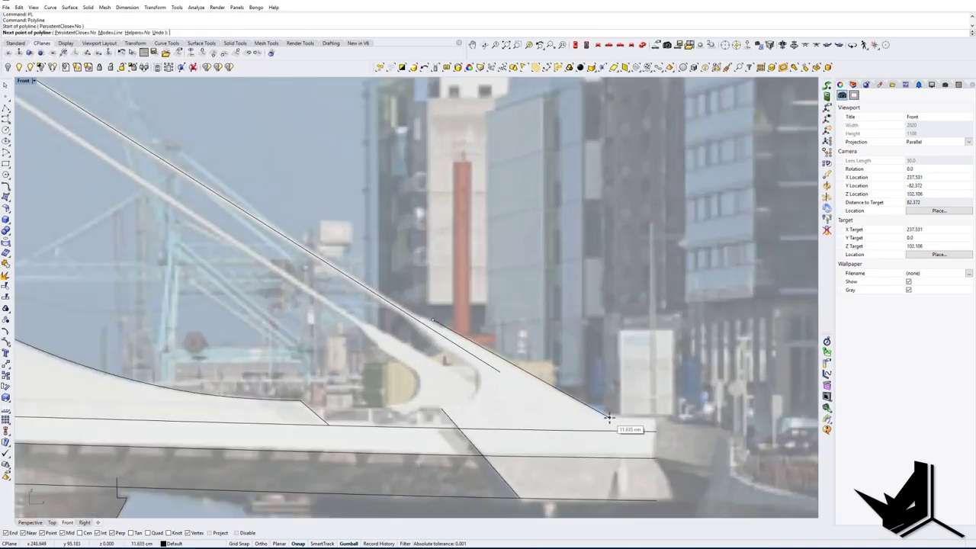
{"action": "left_click", "coordinate": [654, 417]}
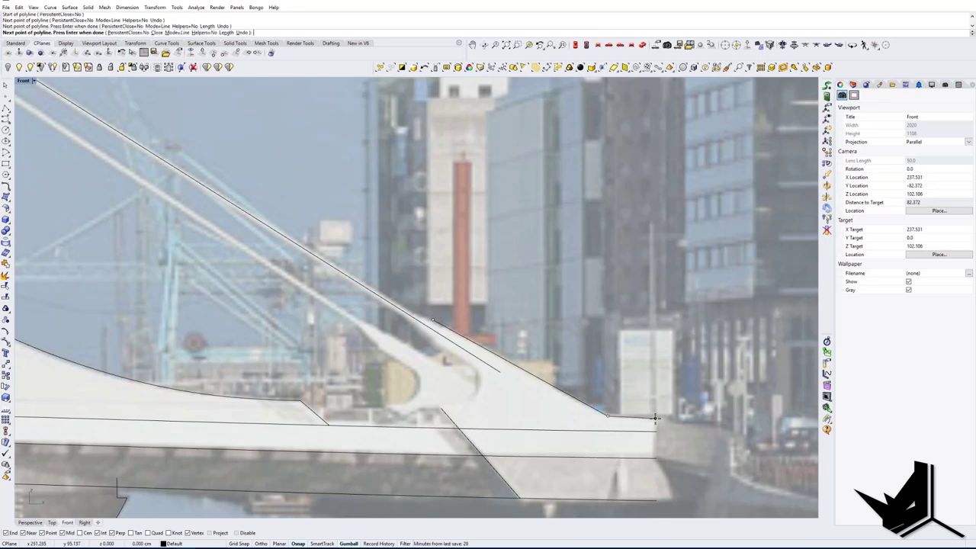
{"action": "scroll", "coordinate": [654, 462], "scroll_direction": "up", "scroll_amount": 5}
{"action": "left_click", "coordinate": [655, 466]}
{"action": "scroll", "coordinate": [657, 466], "scroll_direction": "down", "scroll_amount": 10}
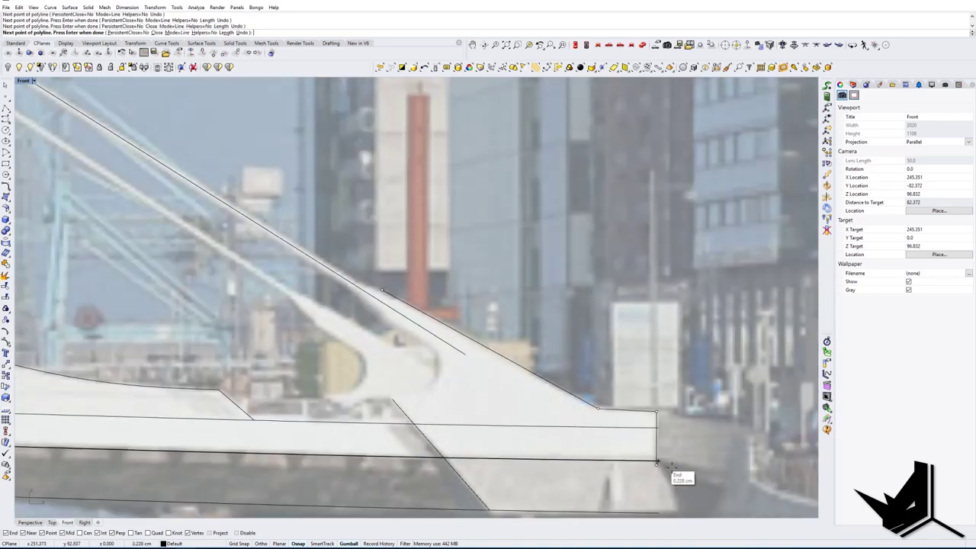
{"action": "right_click", "coordinate": [677, 480]}
Step: Draw an interpolated curve along the rounded rear edge of the anchor block's base, starting at the deck's rear end
{"action": "right_click_drag", "start_coordinate": [654, 469], "coordinate": [606, 382]}
{"action": "scroll", "coordinate": [606, 382], "scroll_direction": "up", "scroll_amount": 2}
{"action": "scroll", "coordinate": [607, 383], "scroll_direction": "up", "scroll_amount": 2}
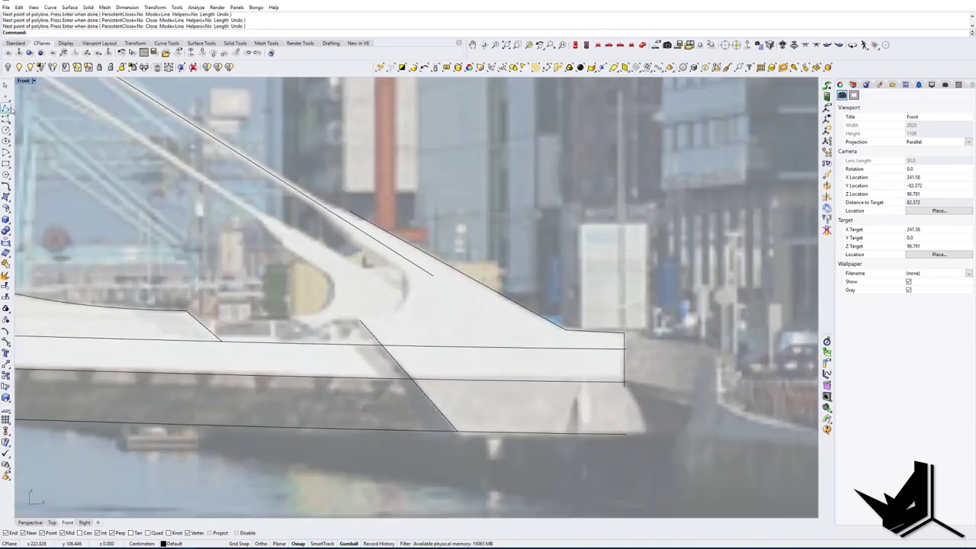
{"action": "left_click", "coordinate": [10, 122]}
{"action": "left_click", "coordinate": [29, 124]}
{"action": "scroll", "coordinate": [600, 418], "scroll_direction": "up", "scroll_amount": 2}
{"action": "left_click", "coordinate": [630, 379]}
{"action": "scroll", "coordinate": [643, 398], "scroll_direction": "up", "scroll_amount": 4}
{"action": "left_click", "coordinate": [644, 399]}
{"action": "left_click", "coordinate": [663, 459]}
{"action": "key", "text": "Return"}
{"action": "scroll", "coordinate": [659, 456], "scroll_direction": "down", "scroll_amount": 11}
Step: Trim the deck's underside line behind the anchor block's sloped edge
{"action": "right_click_drag", "start_coordinate": [614, 464], "coordinate": [557, 423]}
{"action": "scroll", "coordinate": [559, 420], "scroll_direction": "up", "scroll_amount": 4}
{"action": "left_click", "coordinate": [543, 411]}
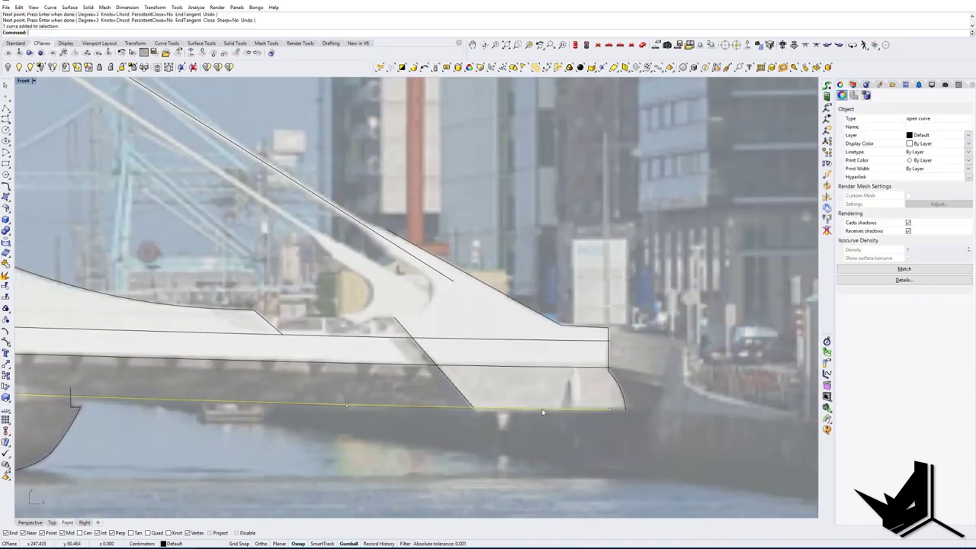
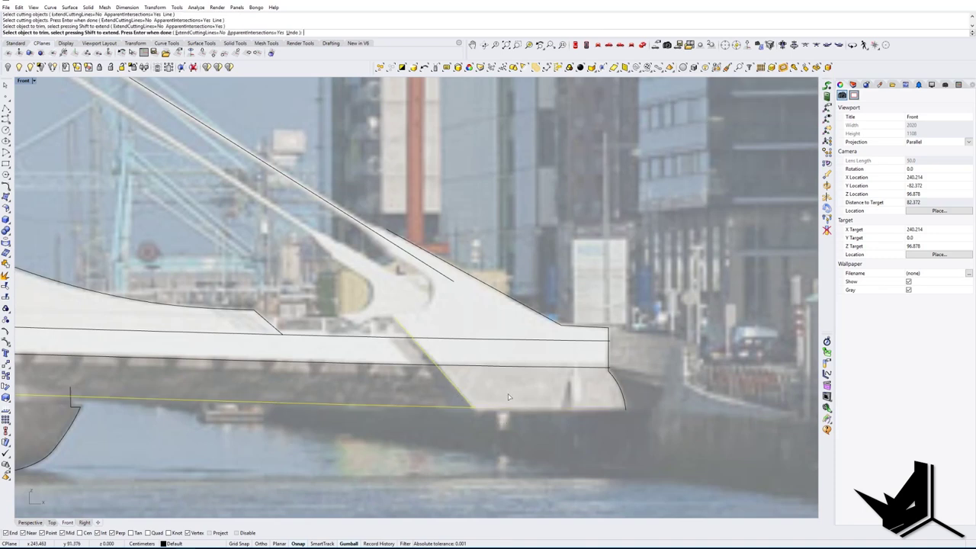
{"action": "key", "text": "Return"}
Step: Draw a horizontal base line from the foot of the sloped edge to just past the rounded rear edge
{"action": "right_click_drag", "start_coordinate": [546, 418], "coordinate": [514, 406]}
{"action": "type", "text": "PL"}
{"action": "key", "text": "Return"}
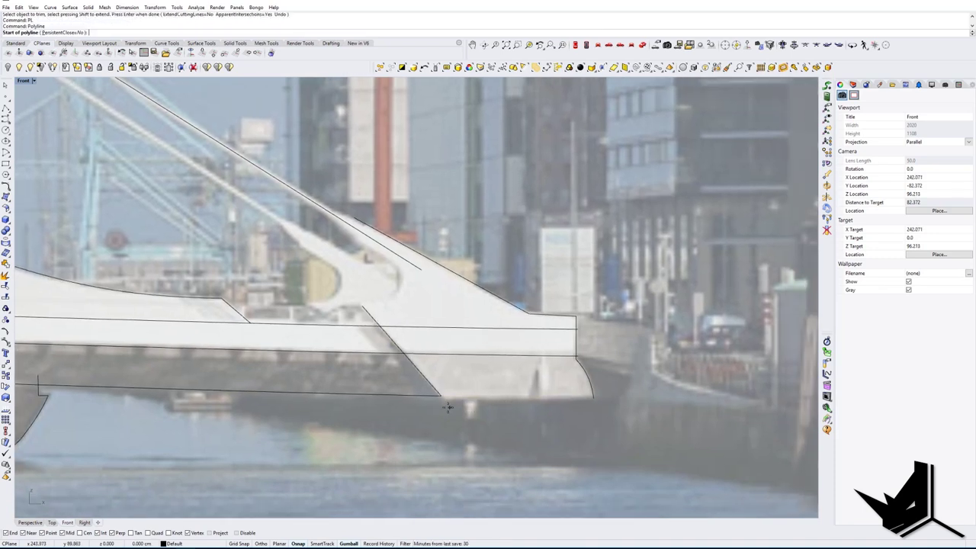
{"action": "scroll", "coordinate": [444, 402], "scroll_direction": "up", "scroll_amount": 4}
{"action": "left_click", "coordinate": [440, 397]}
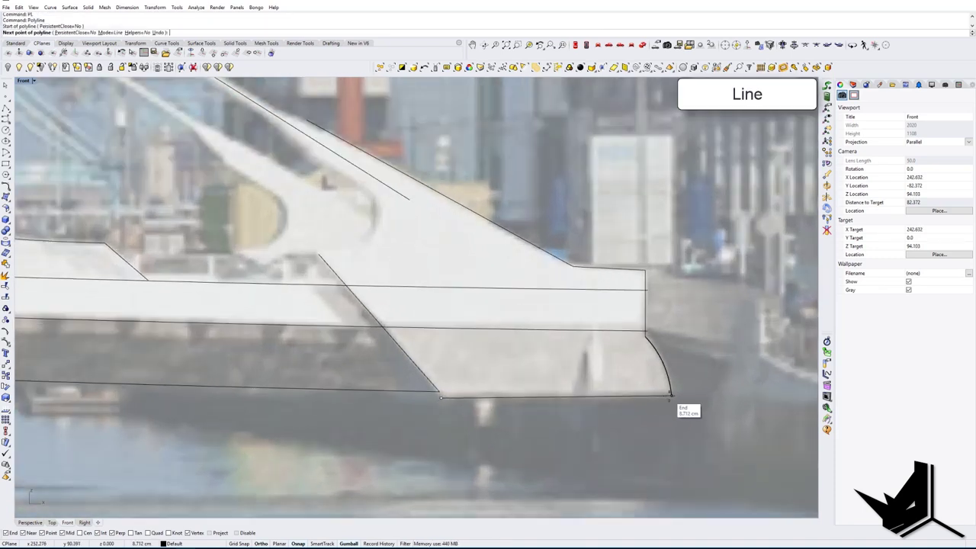
{"action": "left_click", "coordinate": [686, 398], "text": "shift"}
{"action": "key", "text": "Return"}
Step: Extend the rounded rear edge and the sloped front edge to the anchor block's horizontal base line
{"action": "right_click_drag", "start_coordinate": [672, 405], "coordinate": [645, 390]}
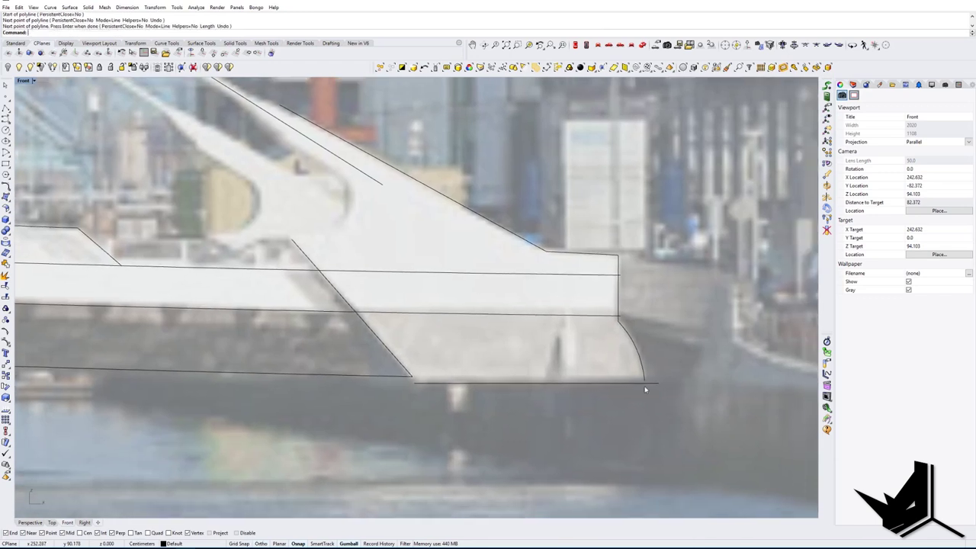
{"action": "type", "text": "Ex"}
{"action": "key", "text": "Return"}
{"action": "left_click", "coordinate": [644, 384]}
{"action": "key", "text": "Return"}
{"action": "left_click", "coordinate": [644, 378]}
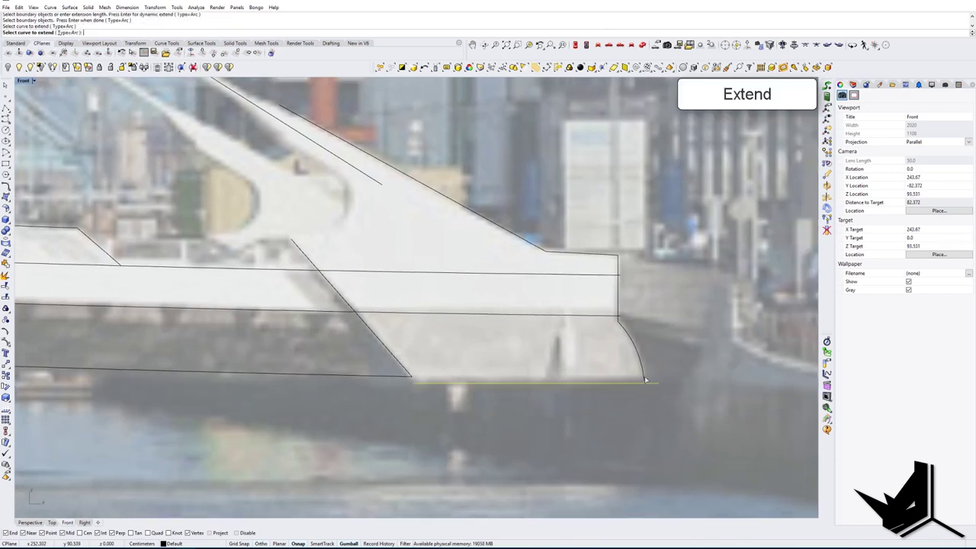
{"action": "scroll", "coordinate": [412, 389], "scroll_direction": "up", "scroll_amount": 4}
{"action": "left_click", "coordinate": [410, 371]}
{"action": "key", "text": "Return"}
{"action": "scroll", "coordinate": [470, 391], "scroll_direction": "down", "scroll_amount": 4}
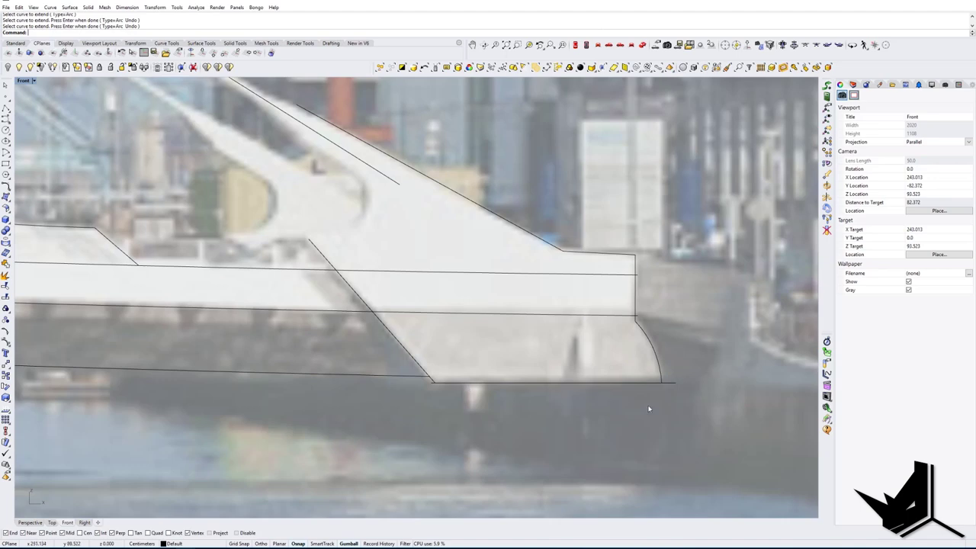
Step: Trim the base line's overhangs beyond the anchor block's sloped and rounded edges
{"action": "type", "text": "TR"}
{"action": "key", "text": "Return"}
{"action": "left_click_drag", "start_coordinate": [658, 362], "coordinate": [414, 388]}
{"action": "key", "text": "Return"}
{"action": "left_click", "coordinate": [431, 383]}
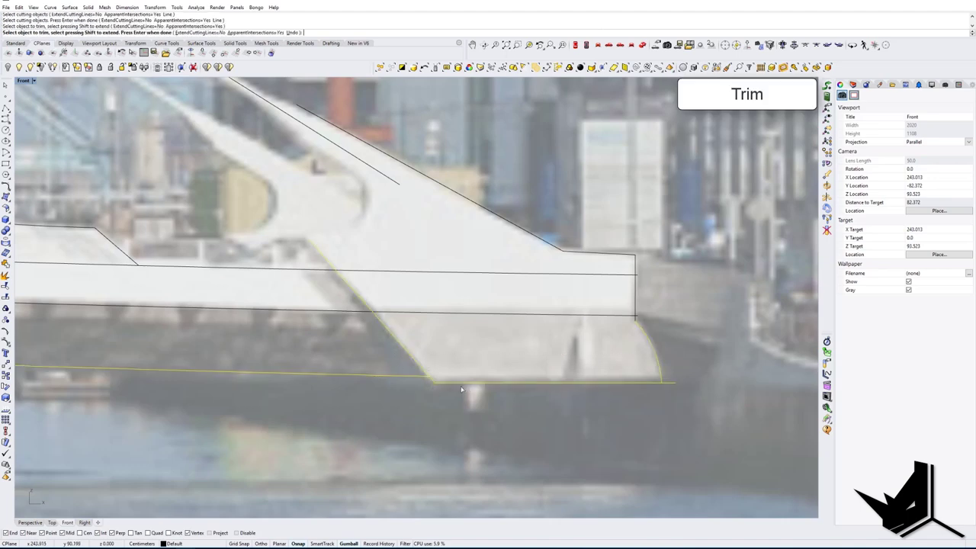
{"action": "left_click", "coordinate": [667, 383]}
{"action": "key", "text": "Return"}
{"action": "scroll", "coordinate": [658, 393], "scroll_direction": "down", "scroll_amount": 6}
{"action": "right_click_drag", "start_coordinate": [636, 372], "coordinate": [621, 385]}
{"action": "scroll", "coordinate": [593, 371], "scroll_direction": "up", "scroll_amount": 2}
{"action": "right_click_drag", "start_coordinate": [509, 365], "coordinate": [542, 375]}
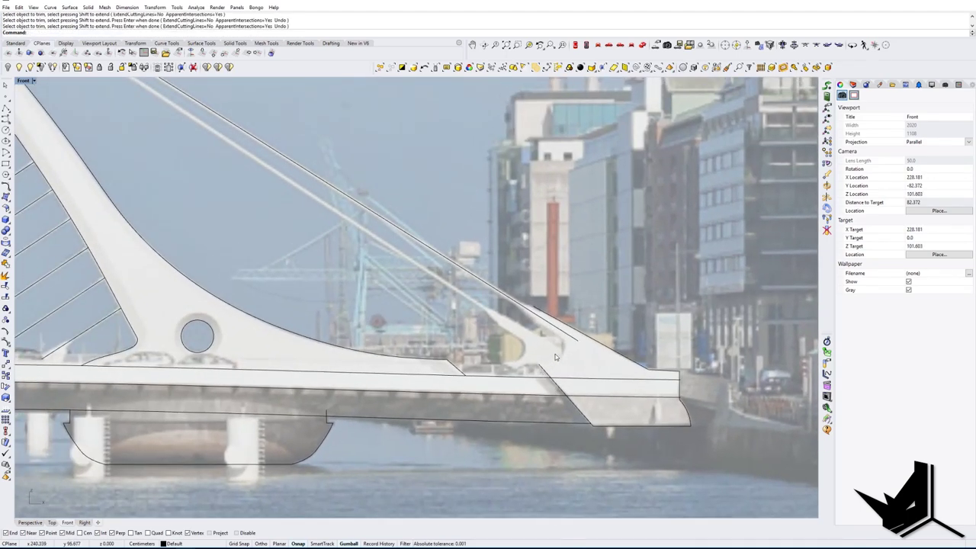
{"action": "scroll", "coordinate": [554, 353], "scroll_direction": "up", "scroll_amount": 4}
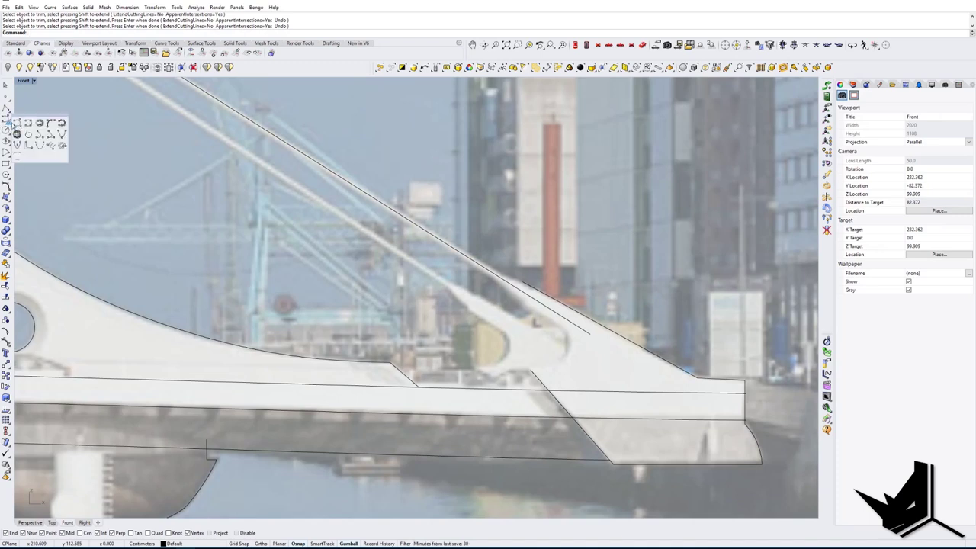
{"action": "left_click", "coordinate": [6, 129]}
{"action": "scroll", "coordinate": [539, 370], "scroll_direction": "up", "scroll_amount": 2}
{"action": "left_click", "coordinate": [537, 376]}
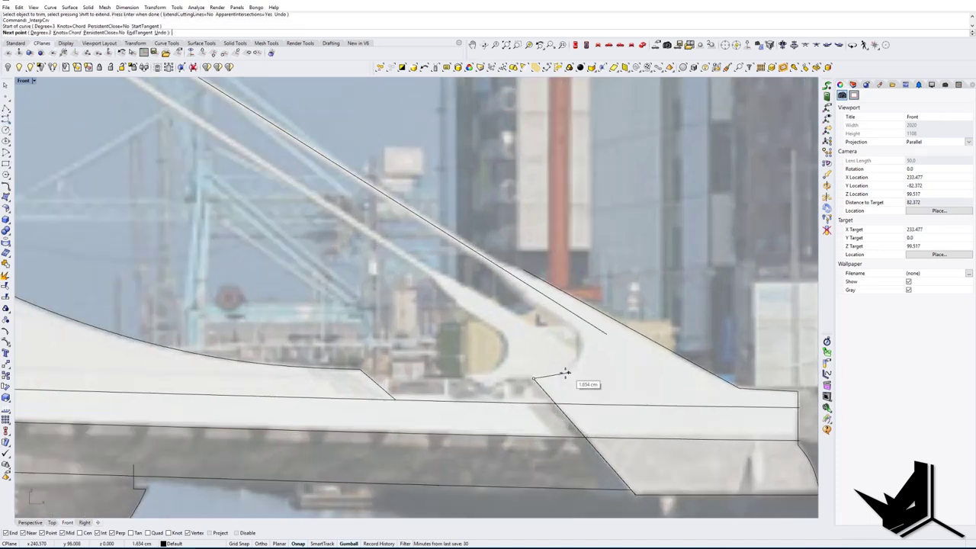
{"action": "left_click", "coordinate": [556, 376]}
{"action": "key", "text": "Escape"}
Step: Draw an interpolated curve along the anchor block's rounded inner notch, starting at the top of the sloped edge
{"action": "right_click", "coordinate": [565, 377]}
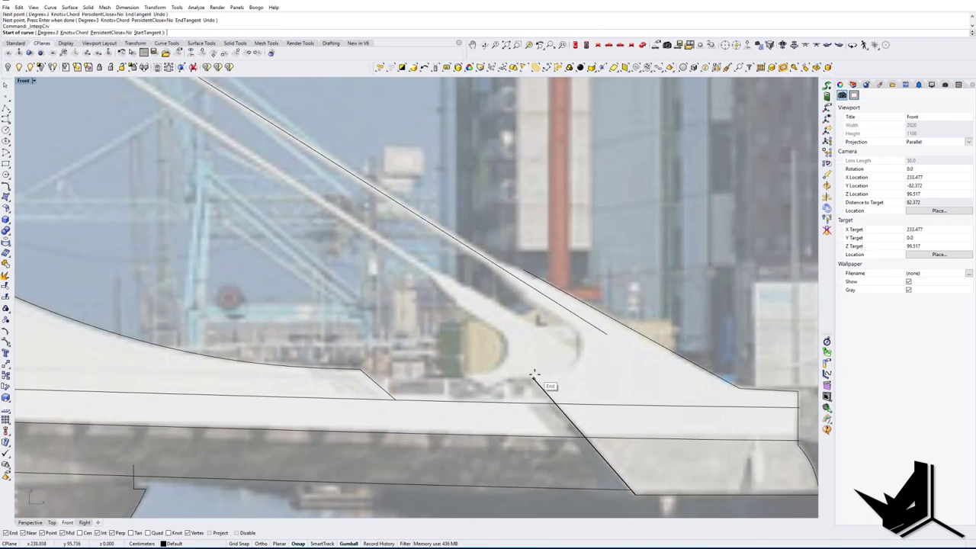
{"action": "left_click", "coordinate": [534, 377]}
{"action": "left_click", "coordinate": [557, 375]}
{"action": "left_click", "coordinate": [578, 359]}
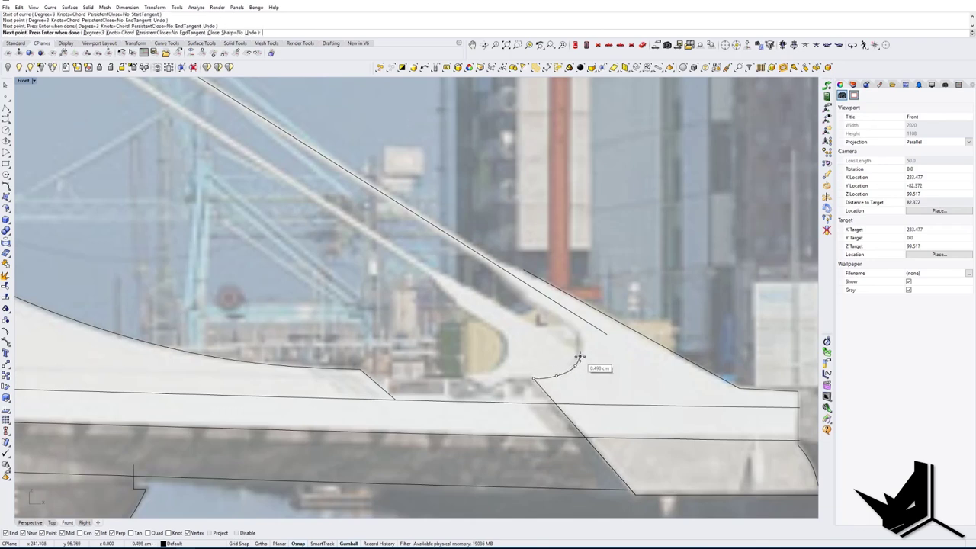
{"action": "left_click", "coordinate": [581, 338]}
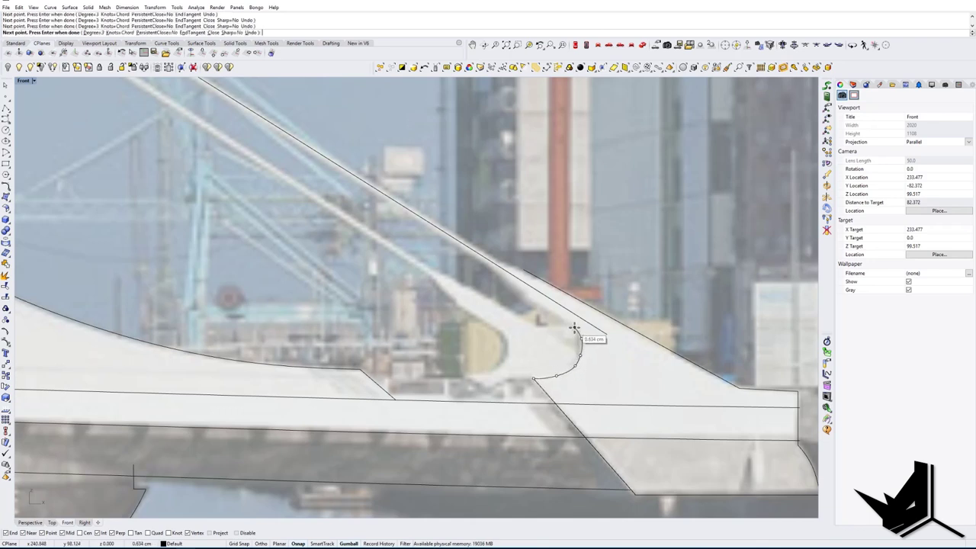
{"action": "right_click", "coordinate": [568, 323]}
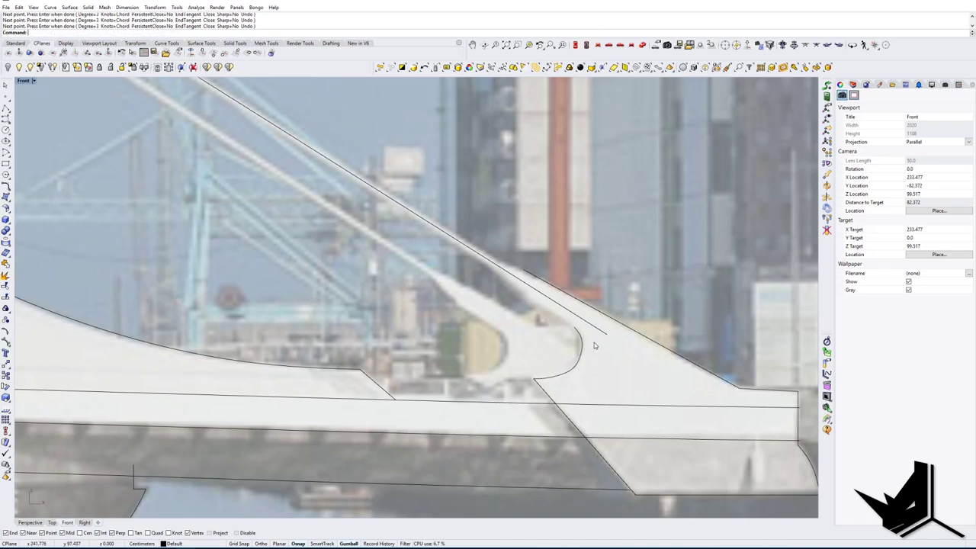
Step: Trace a polyline from the notch curve's upper end along the cable arm to the start of the block's top edge
{"action": "right_click_drag", "start_coordinate": [593, 344], "coordinate": [558, 342]}
{"action": "type", "text": "PL"}
{"action": "key", "text": "Return"}
{"action": "left_click", "coordinate": [540, 327]}
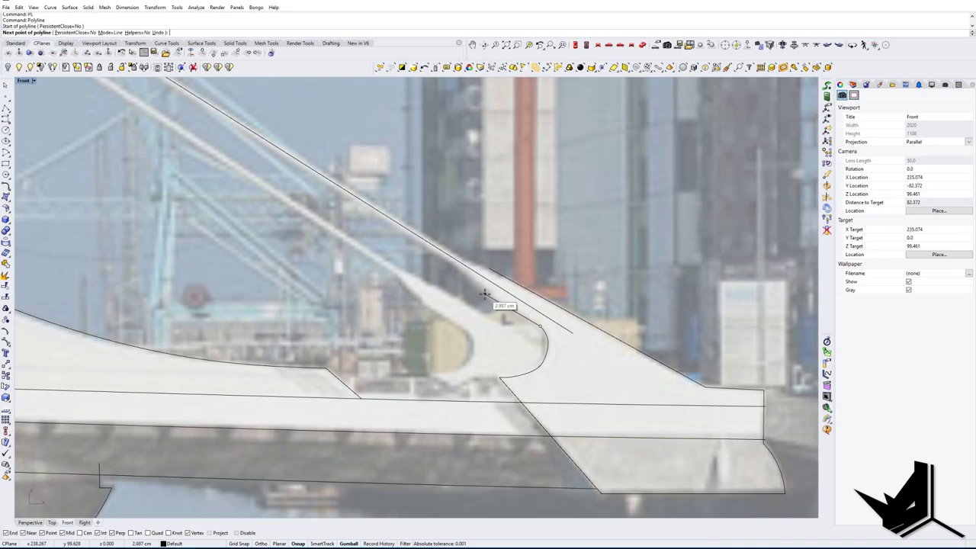
{"action": "left_click", "coordinate": [484, 293]}
{"action": "left_click", "coordinate": [489, 269]}
{"action": "right_click", "coordinate": [526, 302]}
Step: Join the notch curve and the cable arm polyline into one curve
{"action": "scroll", "coordinate": [533, 305], "scroll_direction": "down", "scroll_amount": 8}
{"action": "right_click_drag", "start_coordinate": [575, 333], "coordinate": [547, 330]}
{"action": "scroll", "coordinate": [510, 323], "scroll_direction": "up", "scroll_amount": 8}
{"action": "left_click", "coordinate": [509, 319]}
{"action": "scroll", "coordinate": [495, 292], "scroll_direction": "up", "scroll_amount": 6}
{"action": "left_click", "coordinate": [498, 294], "text": "shift"}
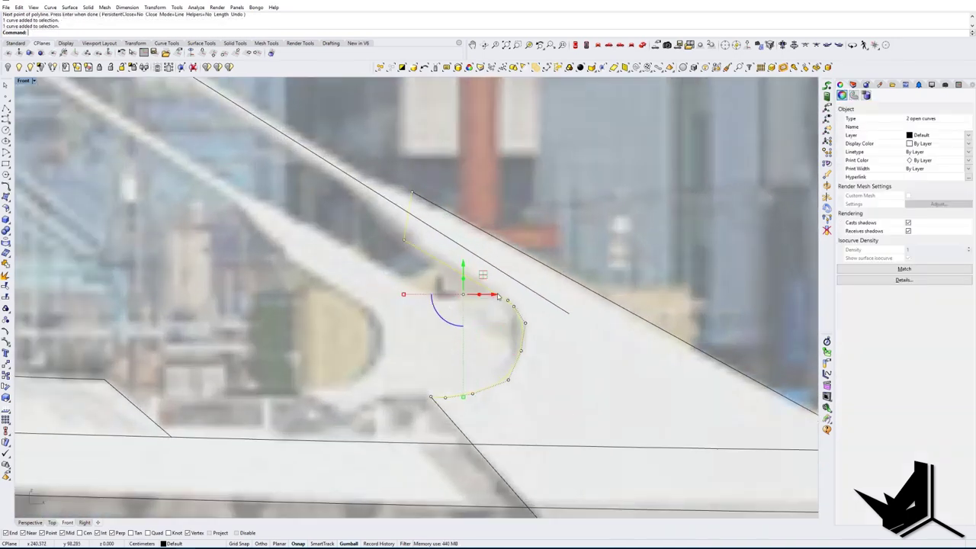
{"action": "type", "text": "join"}
{"action": "key", "text": "Return"}
{"action": "key", "text": "Escape"}
{"action": "scroll", "coordinate": [507, 321], "scroll_direction": "down", "scroll_amount": 8}
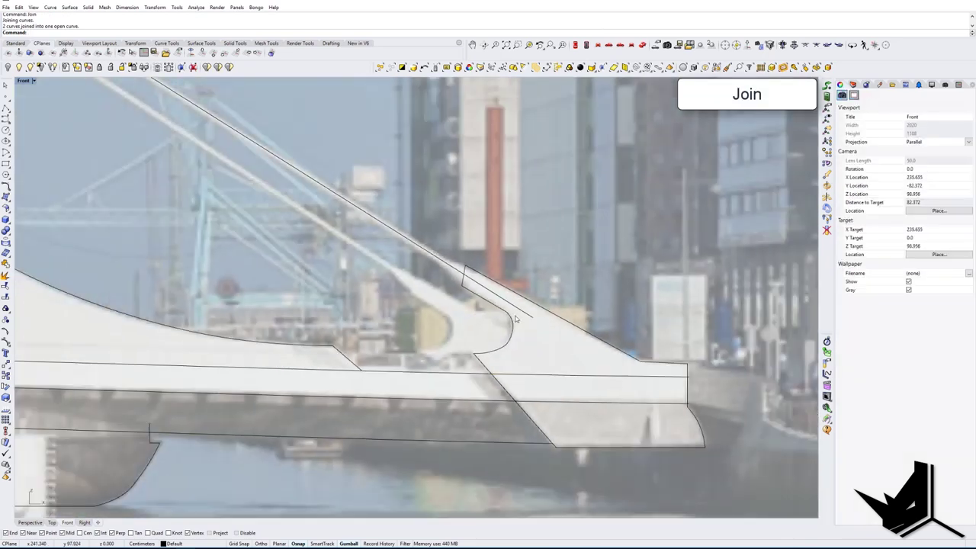
Step: Delete the control point where the joined curve's straight arm meets the rounded notch to smooth the transition
{"action": "scroll", "coordinate": [512, 315], "scroll_direction": "up", "scroll_amount": 10}
{"action": "left_click", "coordinate": [503, 321]}
{"action": "scroll", "coordinate": [488, 303], "scroll_direction": "up", "scroll_amount": 6}
{"action": "left_click_drag", "start_coordinate": [490, 294], "coordinate": [498, 310]}
{"action": "key", "text": "Delete"}
{"action": "scroll", "coordinate": [538, 326], "scroll_direction": "down", "scroll_amount": 4}
{"action": "scroll", "coordinate": [539, 327], "scroll_direction": "down", "scroll_amount": 3}
{"action": "scroll", "coordinate": [531, 326], "scroll_direction": "up", "scroll_amount": 3}
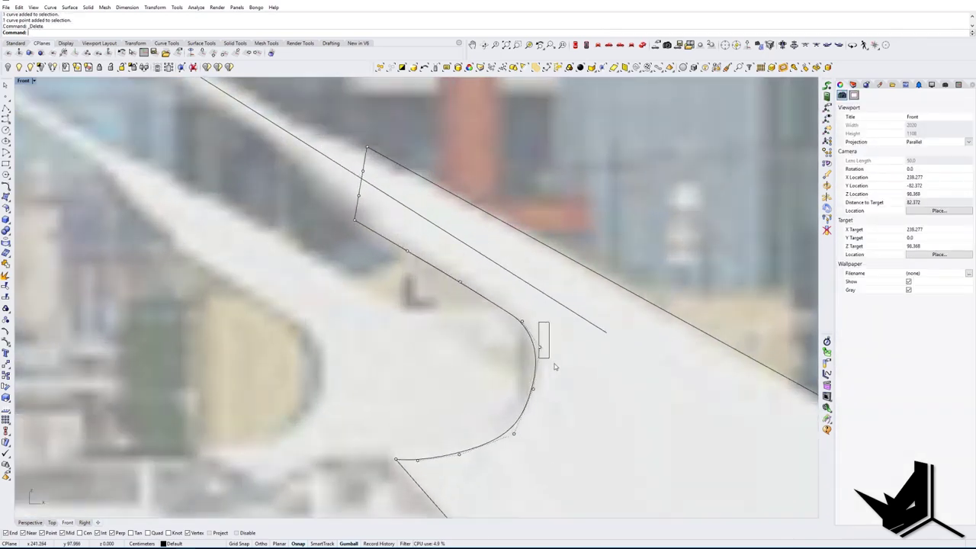
Step: Adjust the control point on the outermost bend of the anchor block's rounded notch to refine the curve
{"action": "left_click_drag", "start_coordinate": [556, 367], "coordinate": [543, 305]}
{"action": "scroll", "coordinate": [522, 410], "scroll_direction": "down", "scroll_amount": 6}
{"action": "key", "text": "Escape"}
{"action": "key", "text": "Escape"}
Step: In the perspective view, unlock the reference photo surface and hide it so only the traced bridge curves show
{"action": "right_click_drag", "start_coordinate": [522, 410], "coordinate": [616, 371]}
{"action": "scroll", "coordinate": [616, 371], "scroll_direction": "down", "scroll_amount": 6}
{"action": "right_click_drag", "start_coordinate": [514, 376], "coordinate": [606, 392]}
{"action": "scroll", "coordinate": [621, 393], "scroll_direction": "down", "scroll_amount": 4}
{"action": "scroll", "coordinate": [491, 388], "scroll_direction": "down", "scroll_amount": 1}
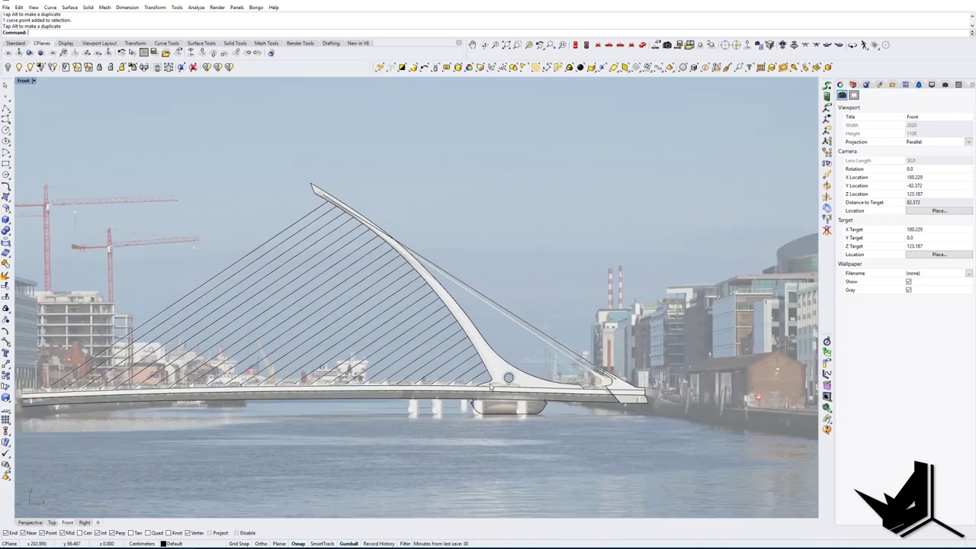
{"action": "right_click_drag", "start_coordinate": [436, 406], "coordinate": [515, 378]}
{"action": "scroll", "coordinate": [569, 352], "scroll_direction": "up", "scroll_amount": 2}
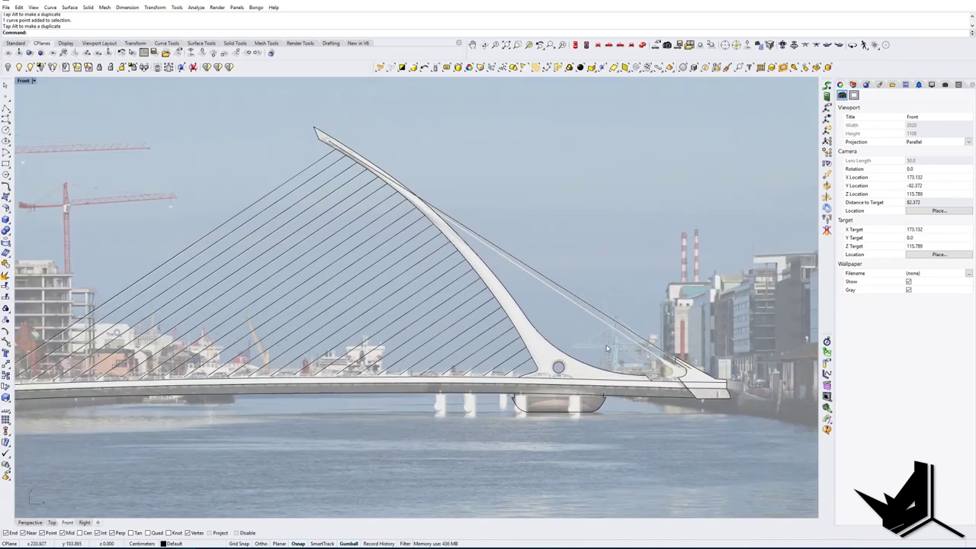
{"action": "left_click", "coordinate": [643, 45]}
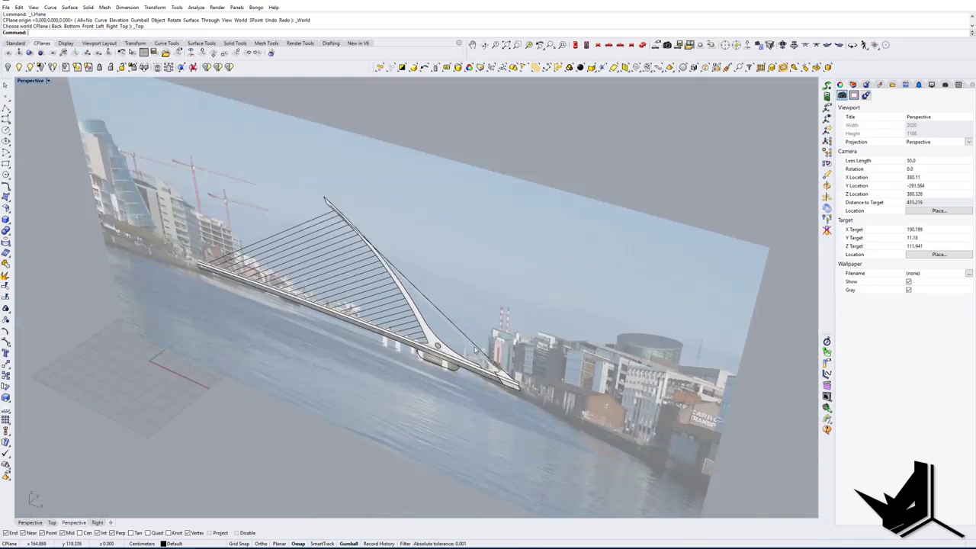
{"action": "right_click_drag", "start_coordinate": [475, 350], "coordinate": [482, 266]}
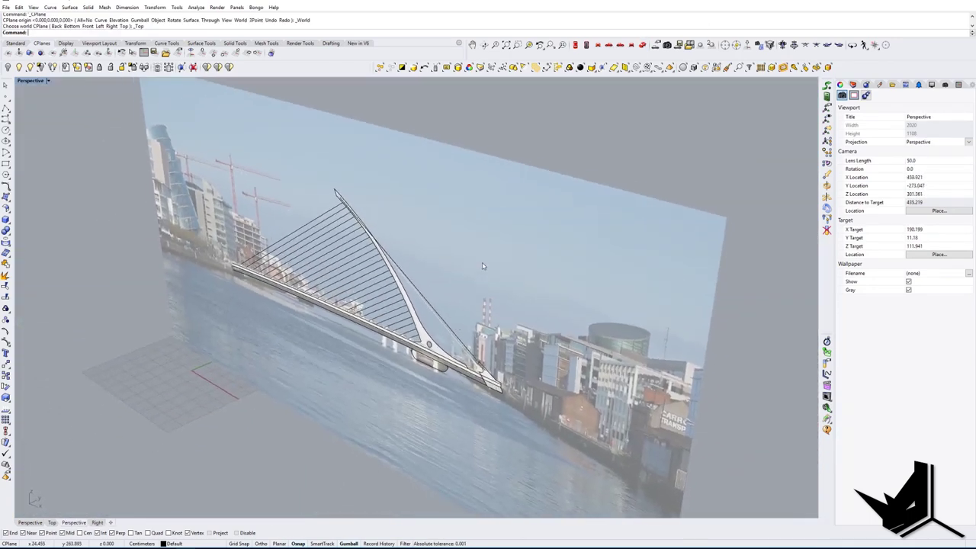
{"action": "type", "text": "Unlock"}
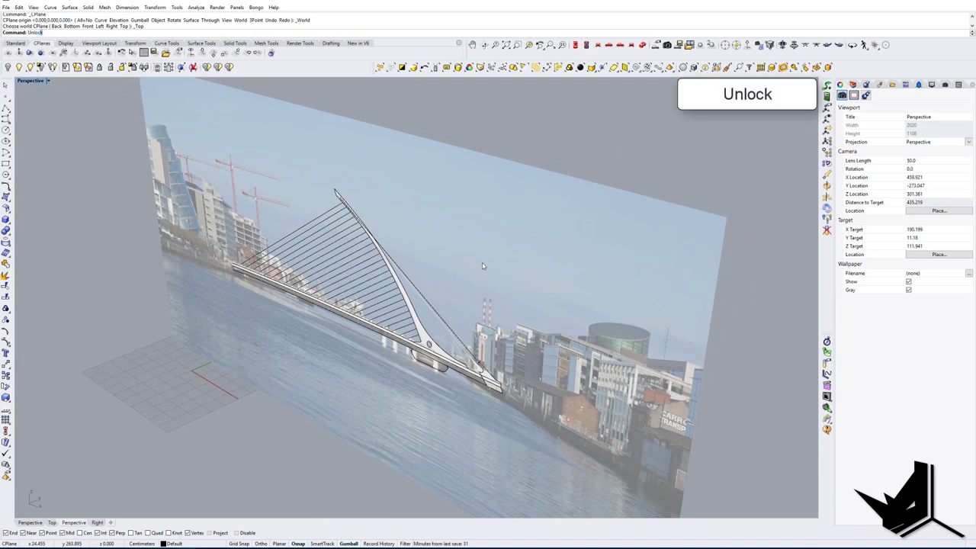
{"action": "key", "text": "Return"}
{"action": "left_click", "coordinate": [475, 263]}
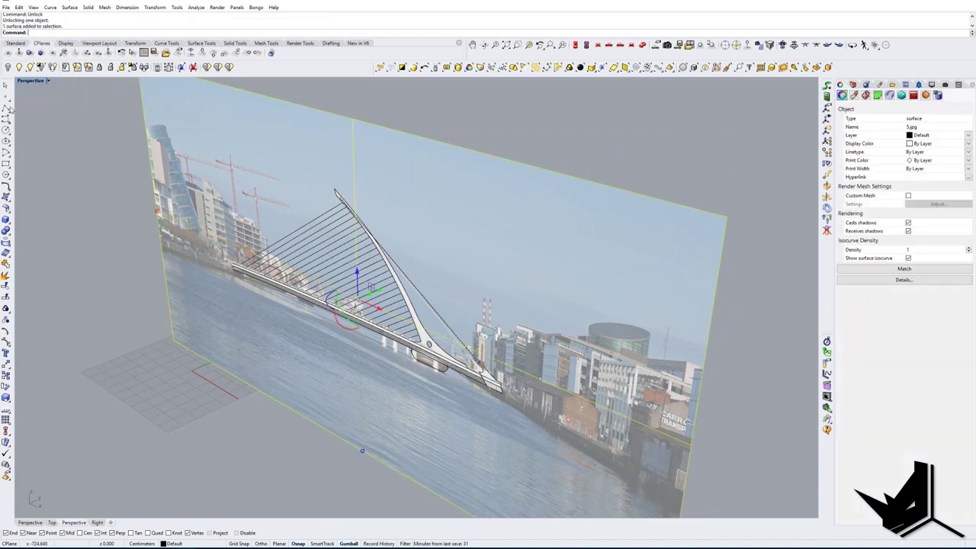
{"action": "left_click", "coordinate": [9, 69]}
{"action": "mouse_move", "coordinate": [324, 294]}
{"action": "right_mouse_down"}
{"action": "mouse_move", "coordinate": [505, 269]}
{"action": "mouse_move", "coordinate": [453, 266]}
{"action": "mouse_move", "coordinate": [391, 284]}
{"action": "mouse_move", "coordinate": [388, 320]}
{"action": "mouse_move", "coordinate": [360, 326]}
{"action": "right_mouse_up"}
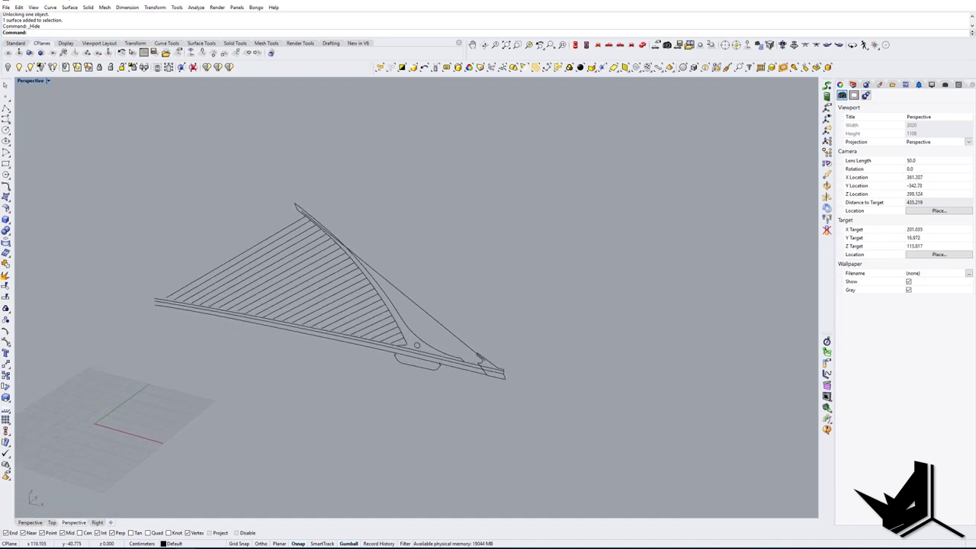
Step: Switch to Windows Photo Viewer and examine how the rear anchor blocks are shaped in the bridge photos
{"action": "left_click", "coordinate": [218, 547]}
{"action": "left_click", "coordinate": [460, 470]}
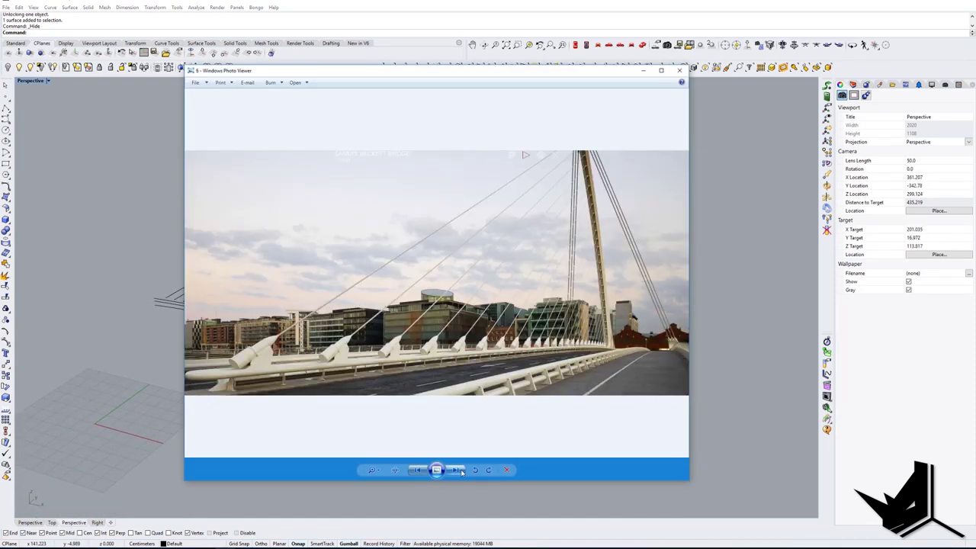
{"action": "left_click", "coordinate": [460, 470]}
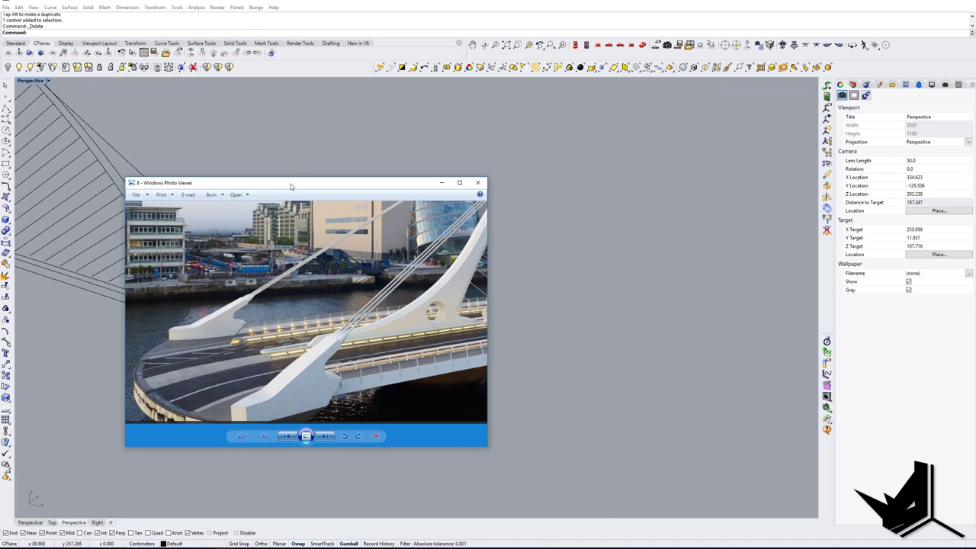
{"action": "left_click_drag", "start_coordinate": [291, 183], "coordinate": [453, 184]}
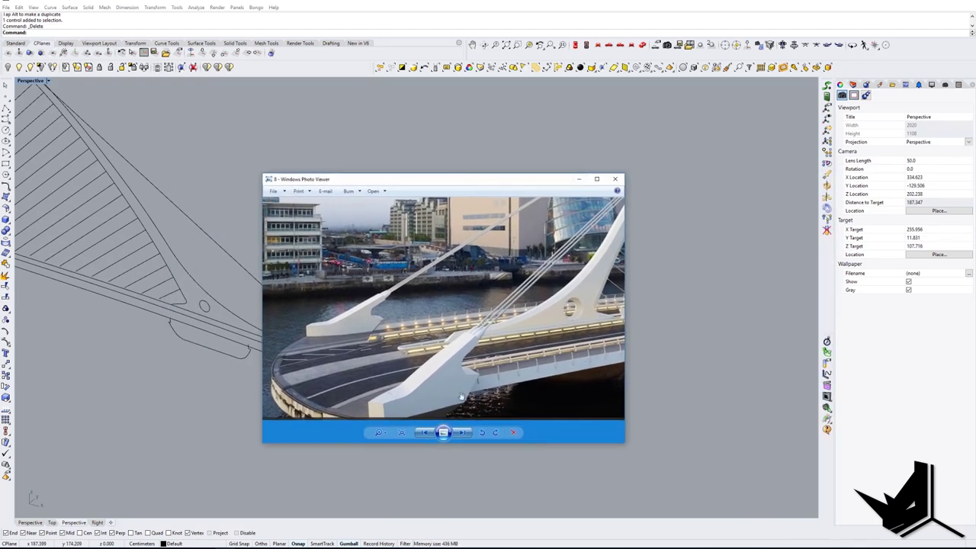
{"action": "left_click", "coordinate": [577, 182]}
Step: Move the control points at the anchor block profile's far end outward to lengthen the block beyond the deck
{"action": "right_click_drag", "start_coordinate": [525, 234], "coordinate": [450, 326]}
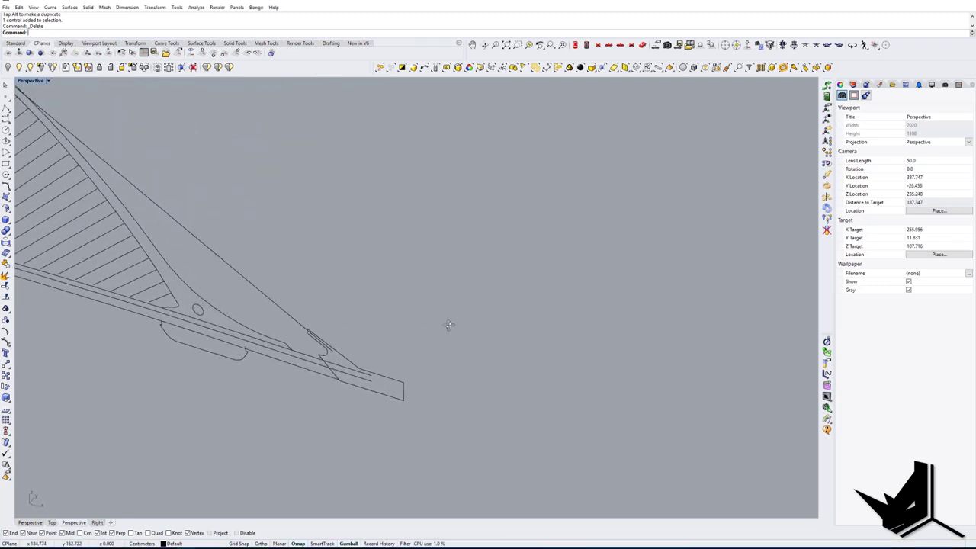
{"action": "left_click", "coordinate": [385, 377]}
{"action": "right_click_drag", "start_coordinate": [385, 377], "coordinate": [415, 372]}
{"action": "scroll", "coordinate": [414, 371], "scroll_direction": "up", "scroll_amount": 4}
{"action": "key", "text": "F10"}
{"action": "left_click_drag", "start_coordinate": [404, 363], "coordinate": [471, 409]}
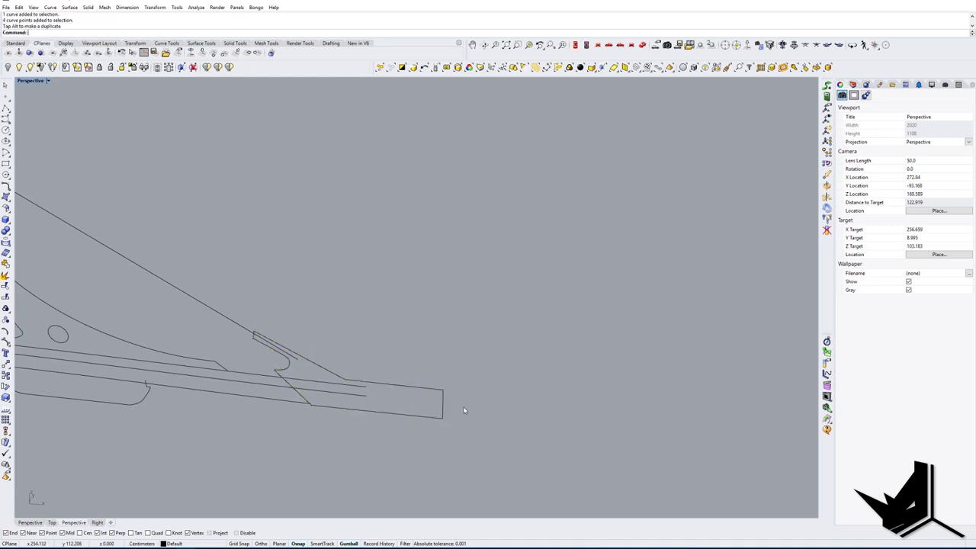
Step: Isolate the anchor block's closed profile curve and align its control points with SetPt
{"action": "right_click_drag", "start_coordinate": [465, 410], "coordinate": [374, 400]}
{"action": "left_click", "coordinate": [363, 367]}
{"action": "right_click_drag", "start_coordinate": [364, 367], "coordinate": [406, 371]}
{"action": "key", "text": "F10"}
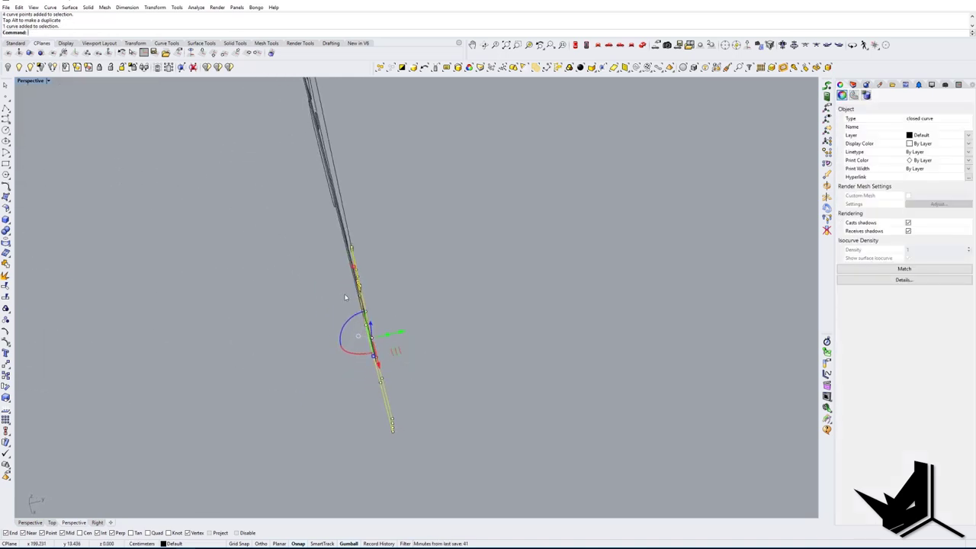
{"action": "left_click", "coordinate": [42, 69]}
{"action": "left_click", "coordinate": [288, 277]}
{"action": "right_click_drag", "start_coordinate": [288, 278], "coordinate": [395, 313]}
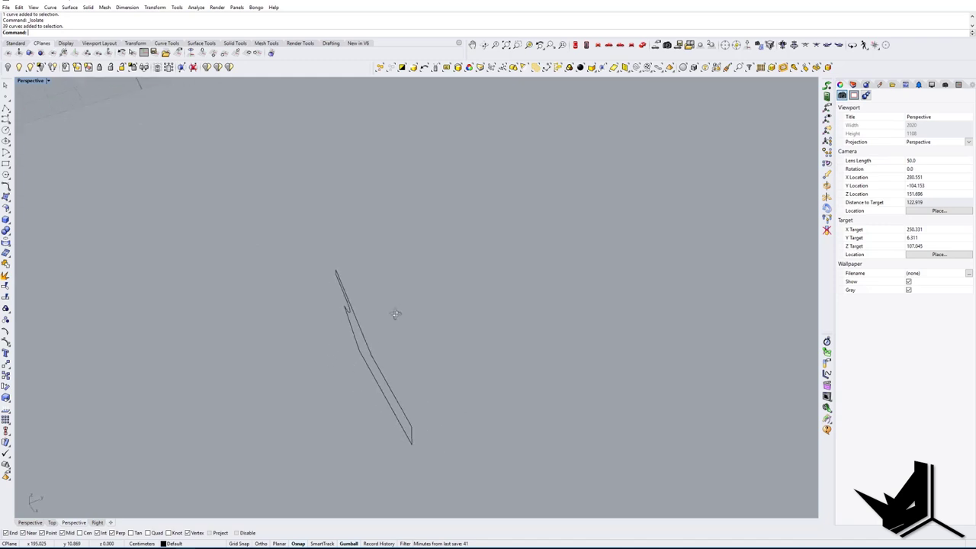
Step: Extrude the closed anchor block profile into a solid about 7 cm wide with ExtrudeCrv
{"action": "type", "text": "e"}
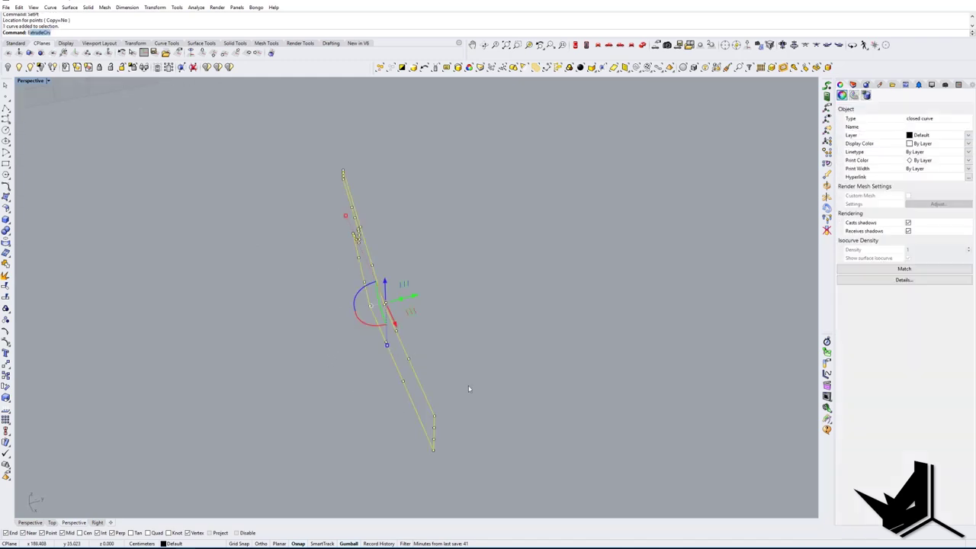
{"action": "type", "text": "c"}
{"action": "key", "text": "Return"}
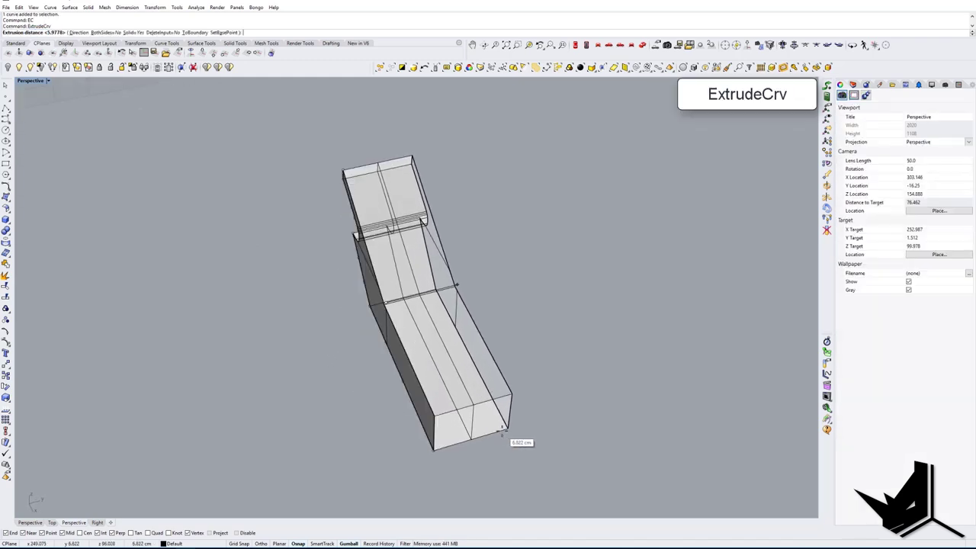
{"action": "left_click", "coordinate": [509, 428]}
{"action": "right_click_drag", "start_coordinate": [509, 430], "coordinate": [469, 407]}
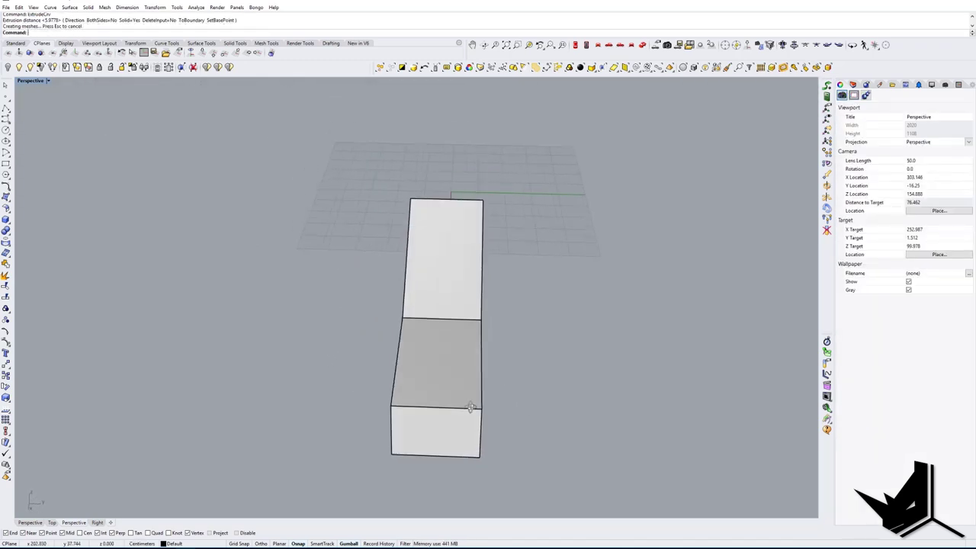
Step: Bend the extruded anchor block sideways in plan, with the spine along its centreline from the cable arm's tip to beyond the far end
{"action": "left_click", "coordinate": [595, 46]}
{"action": "left_click", "coordinate": [422, 329]}
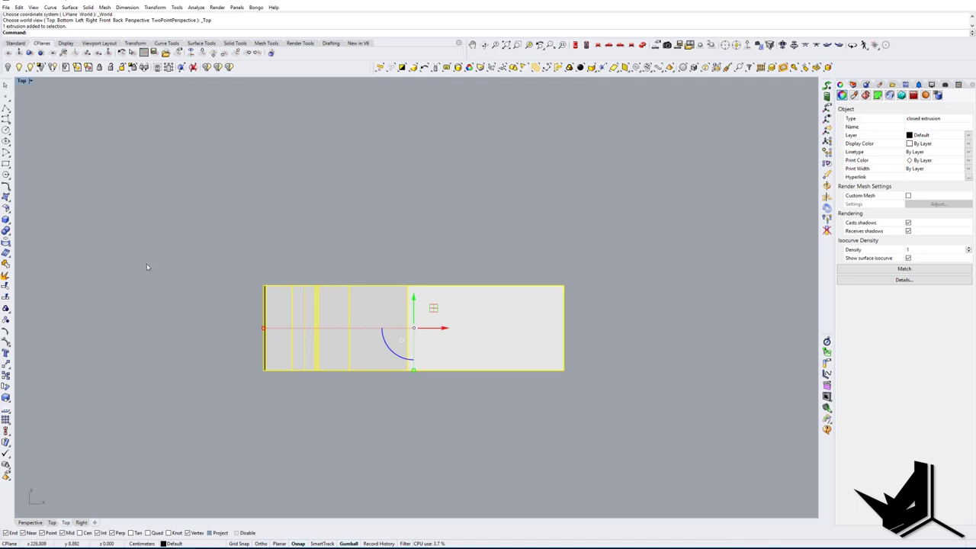
{"action": "type", "text": "Bend"}
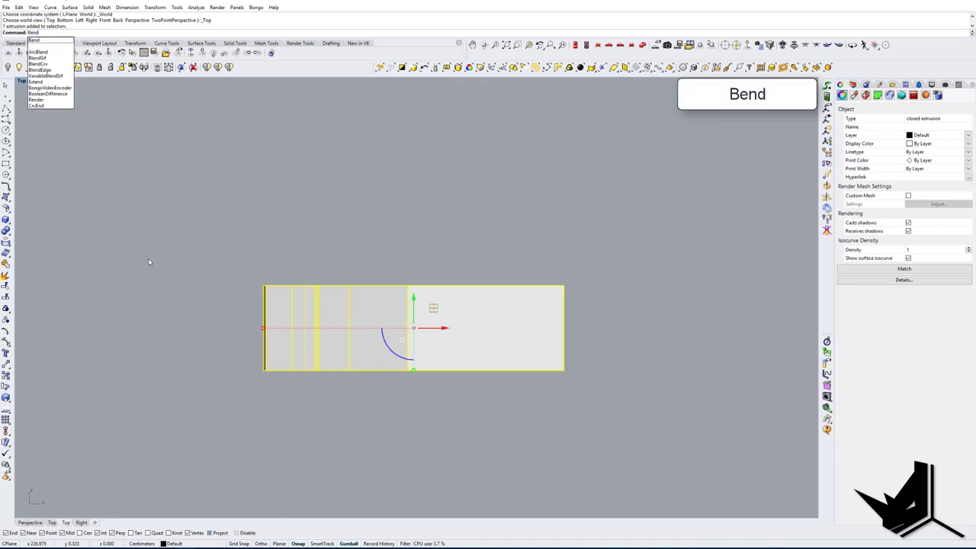
{"action": "key", "text": "Return"}
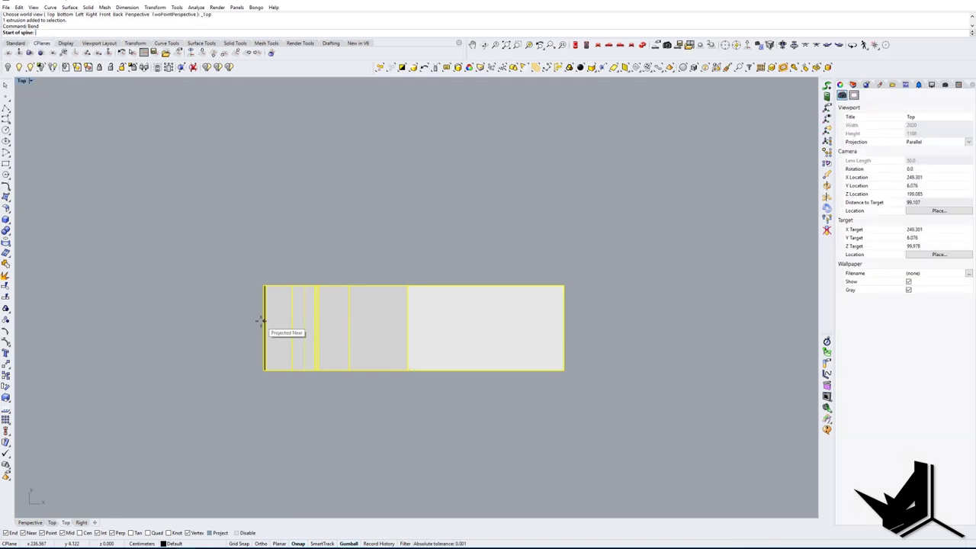
{"action": "left_click", "coordinate": [261, 328]}
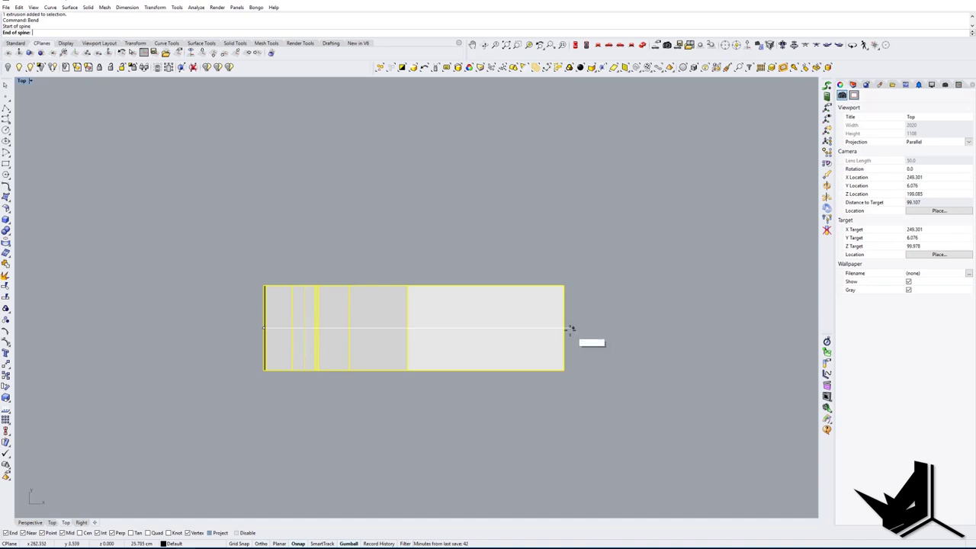
{"action": "left_click", "coordinate": [629, 328]}
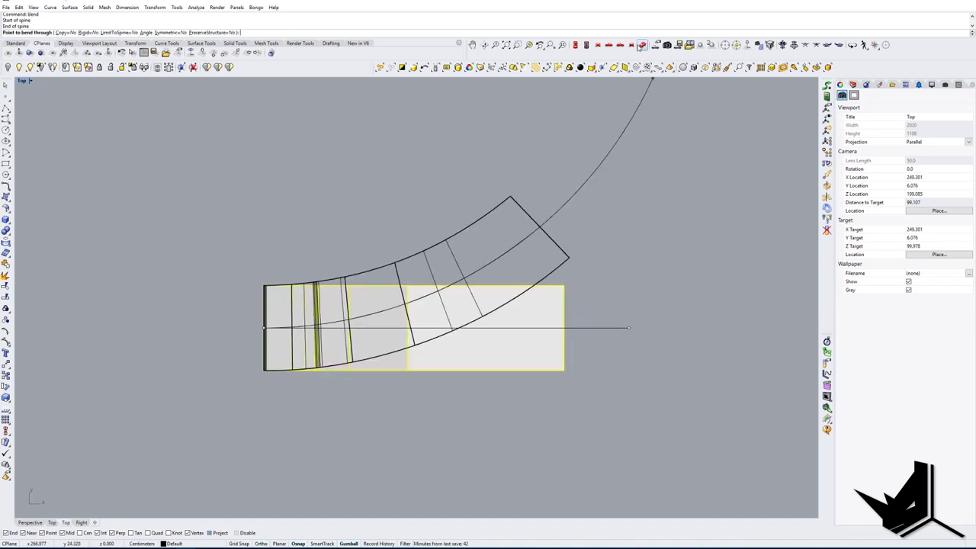
{"action": "left_click", "coordinate": [641, 46]}
{"action": "right_click_drag", "start_coordinate": [511, 366], "coordinate": [408, 324]}
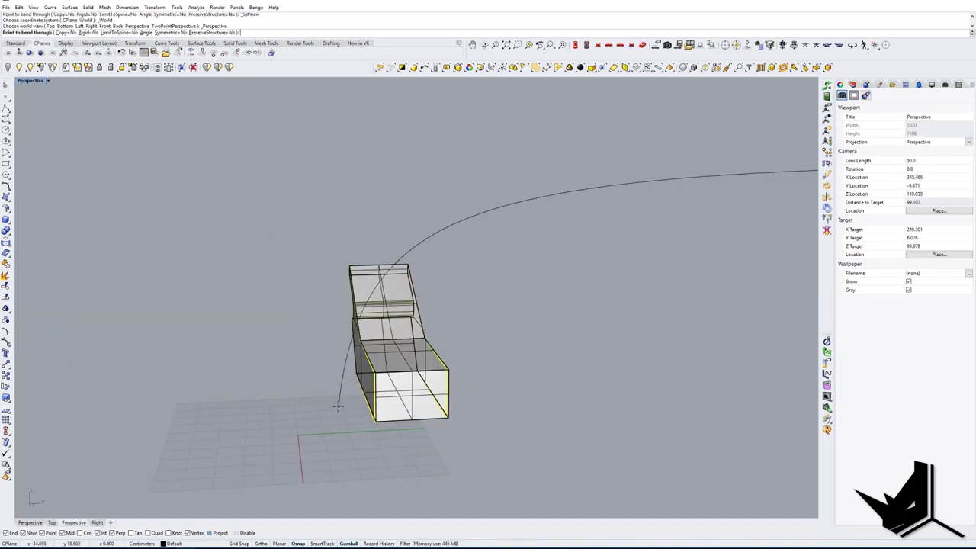
{"action": "scroll", "coordinate": [338, 405], "scroll_direction": "down", "scroll_amount": 8}
{"action": "right_click_drag", "start_coordinate": [366, 358], "coordinate": [384, 432]}
{"action": "scroll", "coordinate": [362, 459], "scroll_direction": "down", "scroll_amount": 4}
{"action": "right_click_drag", "start_coordinate": [365, 472], "coordinate": [373, 390], "text": "shift"}
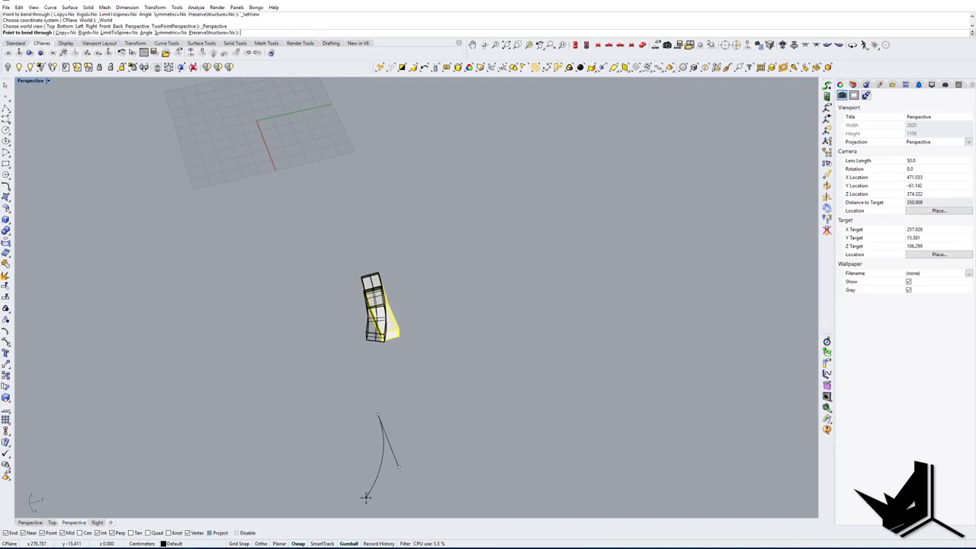
{"action": "right_click_drag", "start_coordinate": [389, 501], "coordinate": [380, 435], "text": "shift"}
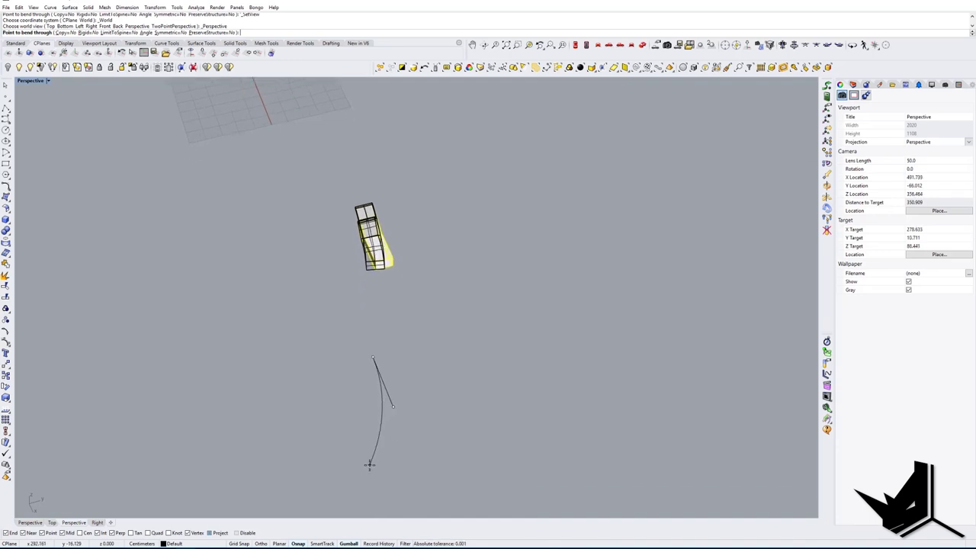
{"action": "left_click", "coordinate": [366, 464]}
{"action": "left_click", "coordinate": [376, 355]}
Step: Compare the bent block's curvature with the anchor blocks in the reference photo
{"action": "right_click_drag", "start_coordinate": [376, 355], "coordinate": [443, 265]}
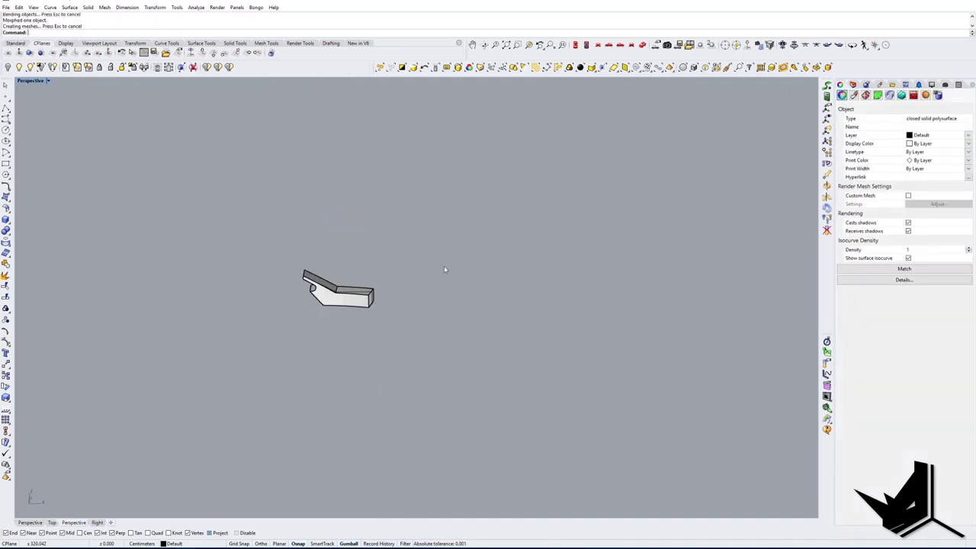
{"action": "scroll", "coordinate": [349, 311], "scroll_direction": "up", "scroll_amount": 12}
{"action": "right_click_drag", "start_coordinate": [349, 311], "coordinate": [349, 373]}
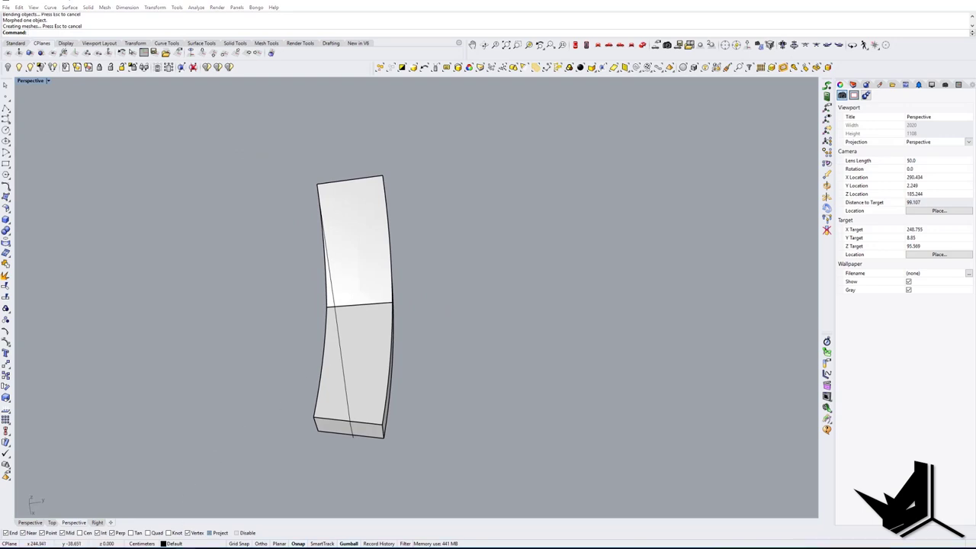
{"action": "left_click", "coordinate": [225, 548]}
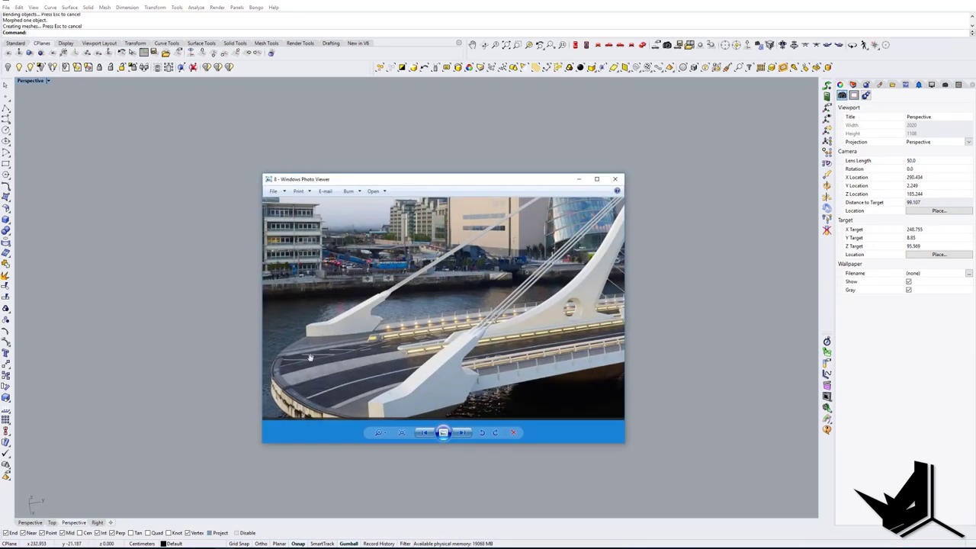
{"action": "left_click", "coordinate": [581, 180]}
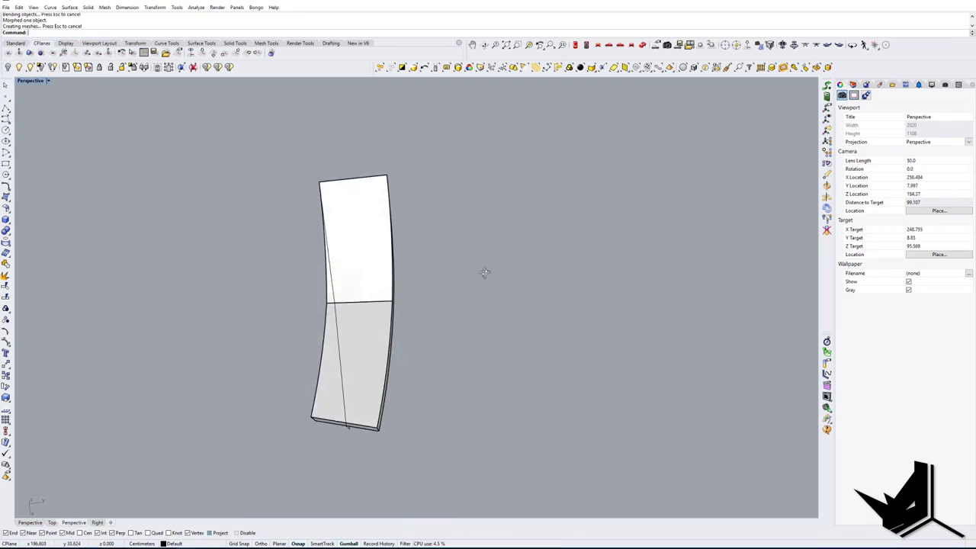
Step: Show all hidden objects and hide only the reference photo surface again
{"action": "right_click_drag", "start_coordinate": [486, 272], "coordinate": [417, 260]}
{"action": "left_click", "coordinate": [19, 67]}
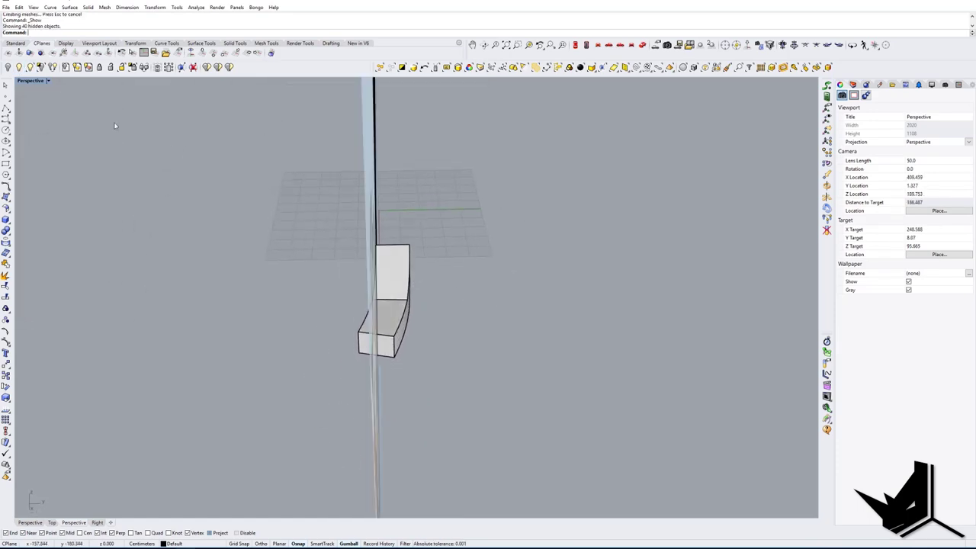
{"action": "right_click_drag", "start_coordinate": [256, 244], "coordinate": [328, 297]}
{"action": "left_click", "coordinate": [235, 406]}
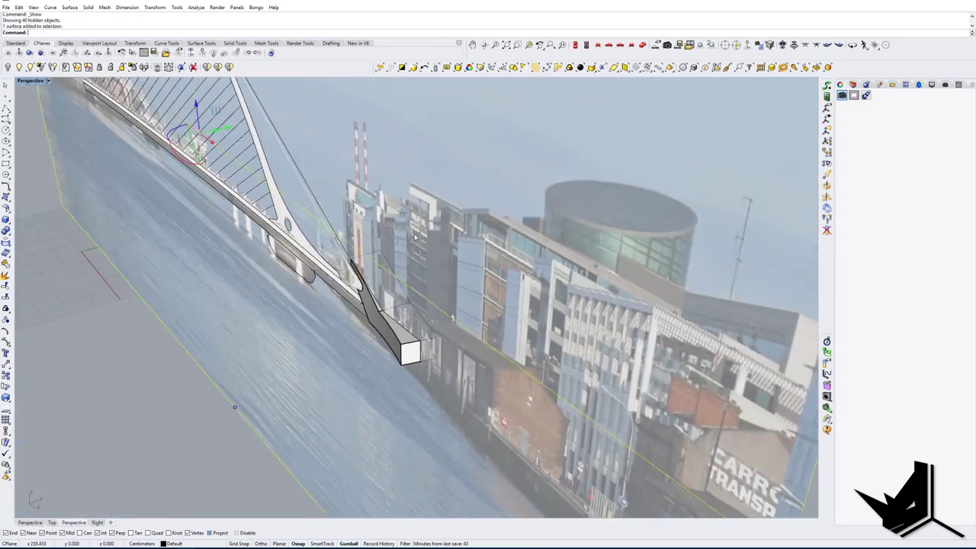
{"action": "left_click", "coordinate": [9, 68]}
Step: Mirror a copy of the bent anchor block across a line beside it that runs parallel to the bridge's length
{"action": "right_click_drag", "start_coordinate": [416, 282], "coordinate": [359, 321]}
{"action": "left_click", "coordinate": [370, 290]}
{"action": "type", "text": "mirror"}
{"action": "key", "text": "Return"}
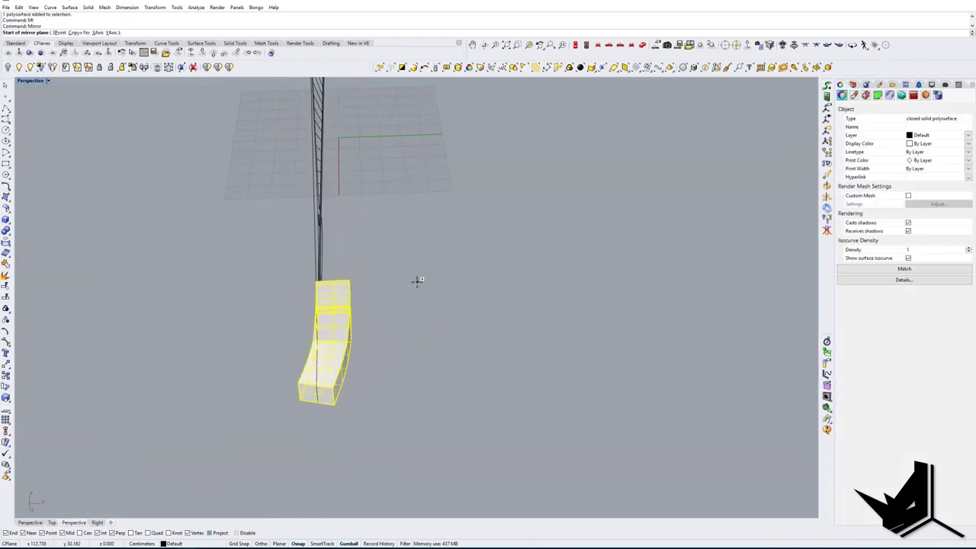
{"action": "left_click", "coordinate": [417, 280]}
{"action": "left_click", "coordinate": [420, 246]}
Step: Check the arrangement of the two mirrored anchor blocks against the reference photo
{"action": "scroll", "coordinate": [432, 297], "scroll_direction": "down", "scroll_amount": 3}
{"action": "right_click_drag", "start_coordinate": [435, 260], "coordinate": [473, 314]}
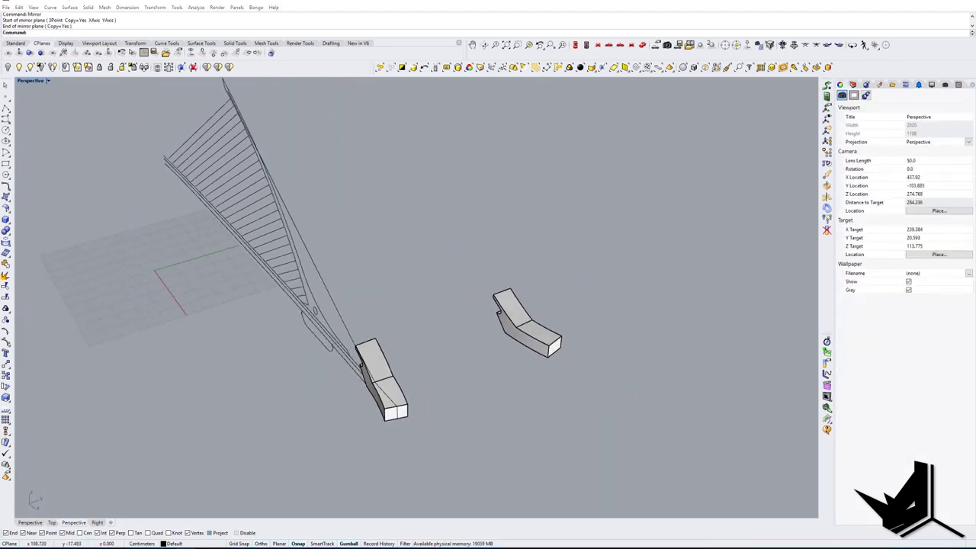
{"action": "left_click", "coordinate": [225, 548]}
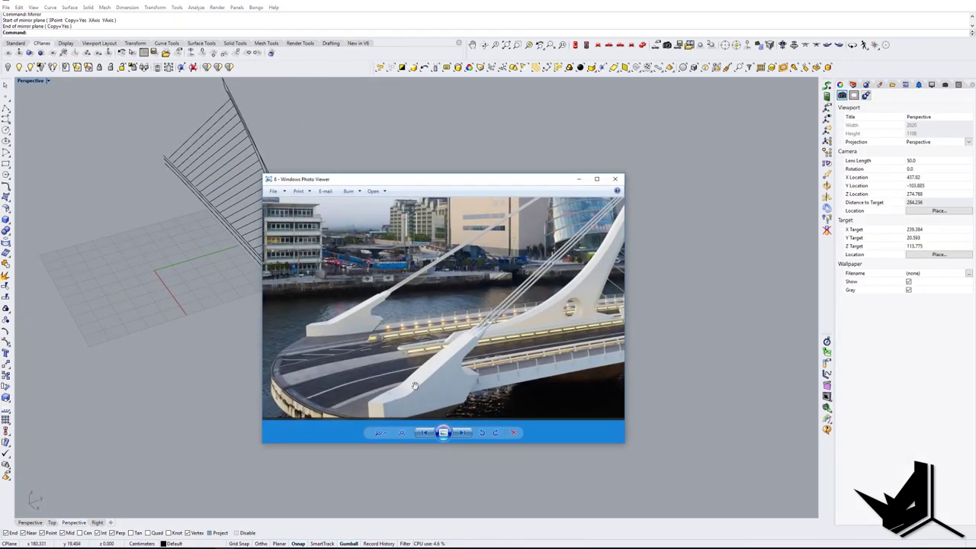
{"action": "left_click", "coordinate": [581, 181]}
{"action": "right_click_drag", "start_coordinate": [436, 279], "coordinate": [308, 380]}
{"action": "scroll", "coordinate": [308, 380], "scroll_direction": "up", "scroll_amount": 8}
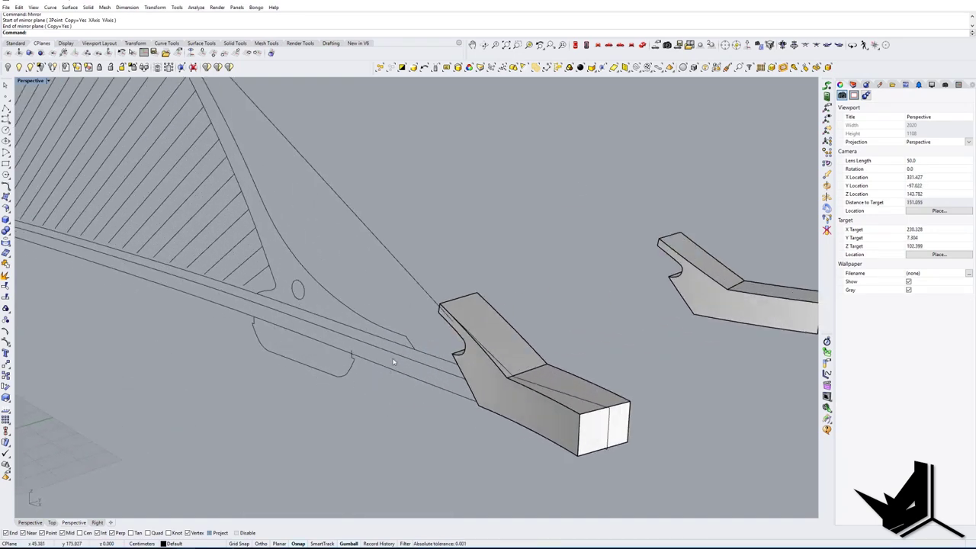
Step: Turn off projected object snaps and draw a straight guide line between the facing inner sides of the two anchor blocks
{"action": "scroll", "coordinate": [360, 331], "scroll_direction": "up", "scroll_amount": 2}
{"action": "scroll", "coordinate": [357, 331], "scroll_direction": "down", "scroll_amount": 4}
{"action": "left_click", "coordinate": [412, 341]}
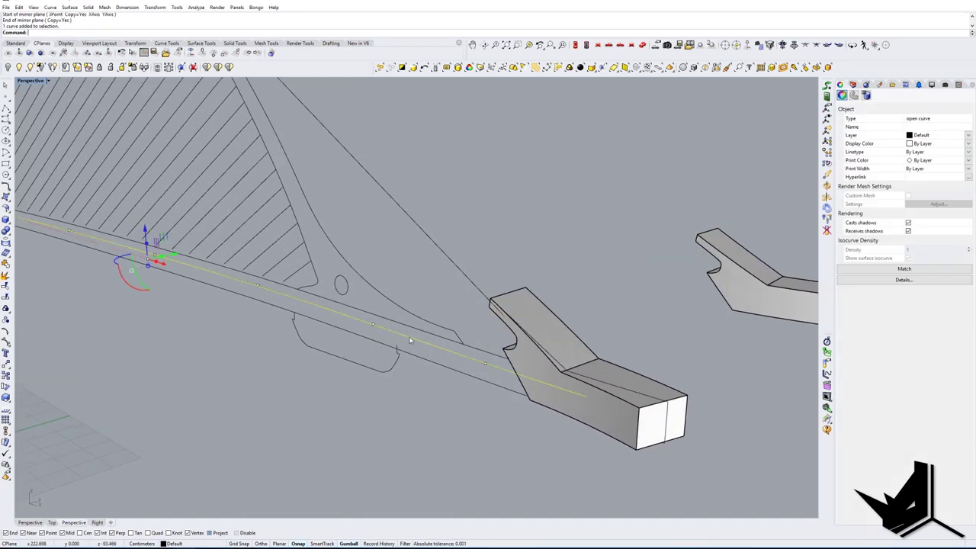
{"action": "scroll", "coordinate": [413, 343], "scroll_direction": "down", "scroll_amount": 3}
{"action": "right_click_drag", "start_coordinate": [414, 343], "coordinate": [358, 335]}
{"action": "right_click_drag", "start_coordinate": [419, 332], "coordinate": [362, 368], "text": "shift"}
{"action": "key", "text": "Escape"}
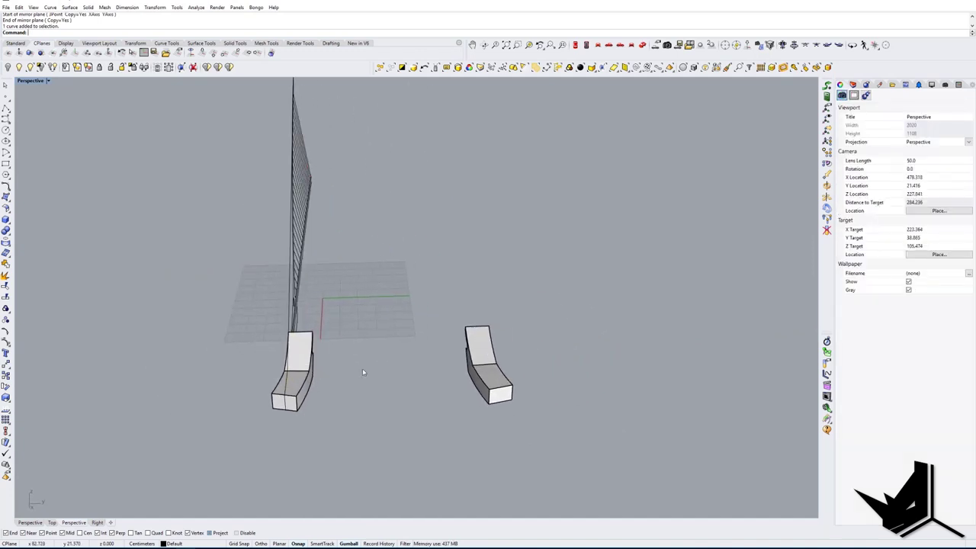
{"action": "type", "text": "L"}
{"action": "key", "text": "Return"}
{"action": "scroll", "coordinate": [335, 367], "scroll_direction": "up", "scroll_amount": 4}
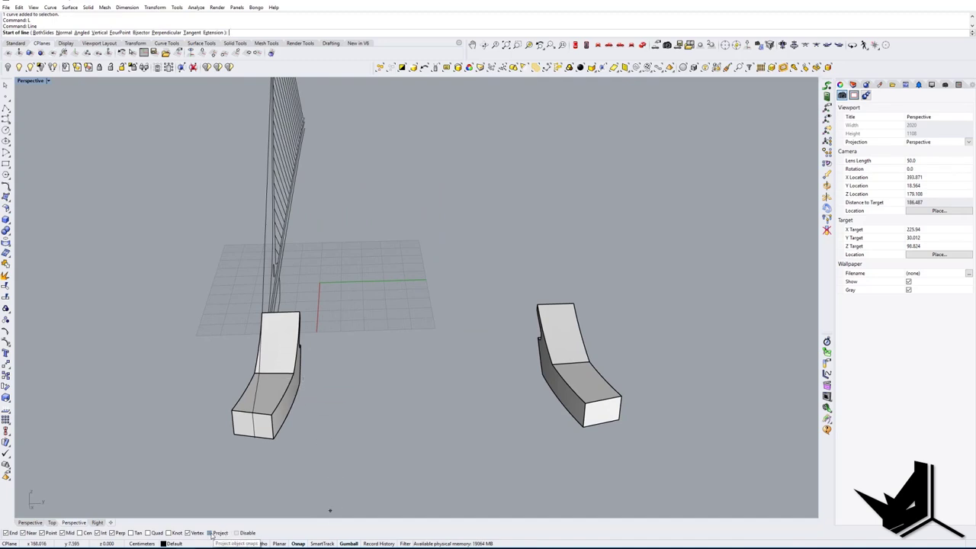
{"action": "right_click_drag", "start_coordinate": [319, 432], "coordinate": [276, 437], "text": "shift"}
{"action": "left_click", "coordinate": [260, 390]}
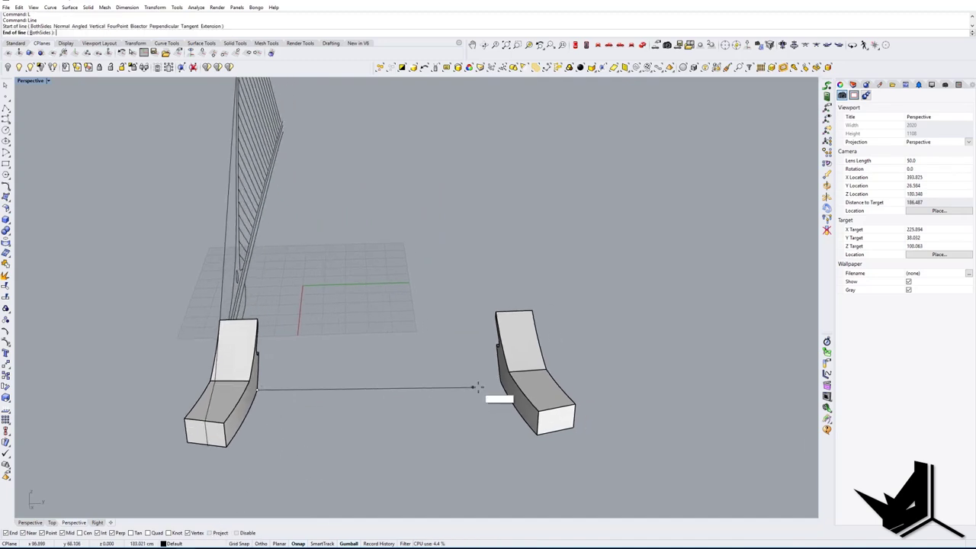
{"action": "left_click", "coordinate": [498, 382]}
Step: Mirror a copy of the upper deck curve about the guide line's midpoint, with the mirror plane running parallel to the bridge's length
{"action": "right_click_drag", "start_coordinate": [248, 344], "coordinate": [301, 339]}
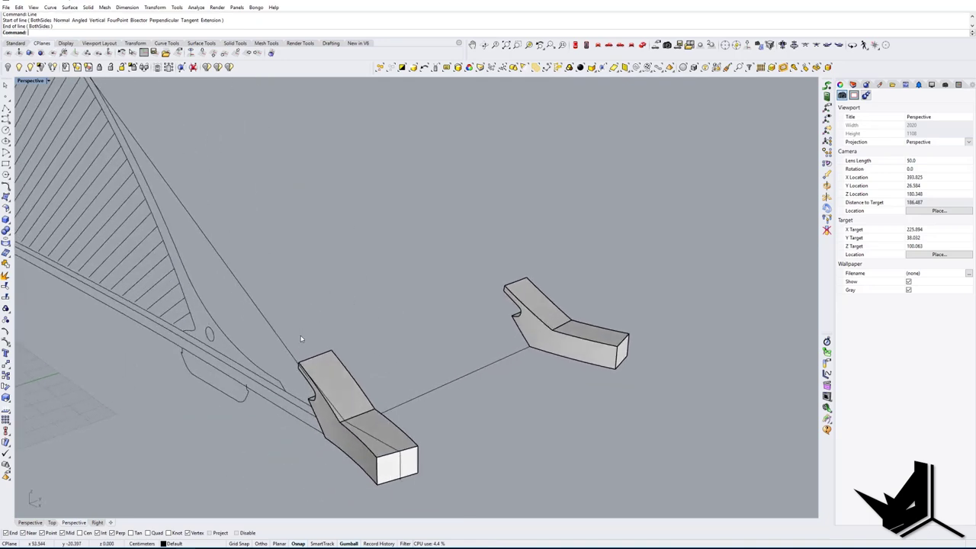
{"action": "left_click", "coordinate": [277, 393]}
{"action": "mouse_move", "coordinate": [330, 386]}
{"action": "right_mouse_down"}
{"action": "mouse_move", "coordinate": [396, 402]}
{"action": "mouse_move", "coordinate": [411, 394]}
{"action": "right_mouse_up"}
{"action": "type", "text": "MI"}
{"action": "key", "text": "Return"}
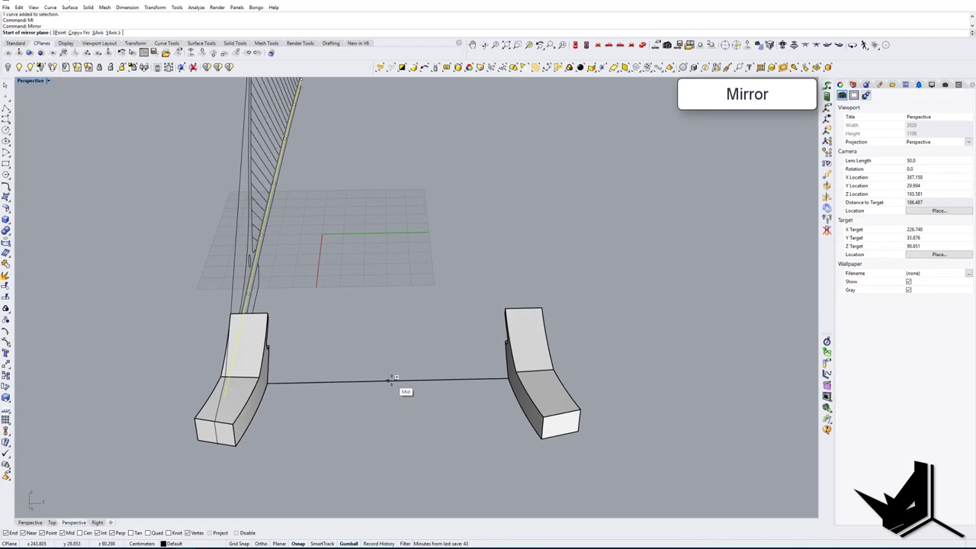
{"action": "left_click", "coordinate": [396, 376]}
{"action": "left_click", "coordinate": [386, 438]}
Step: Loft a deck surface between the original and mirrored deck curves using the Loose style without simplifying
{"action": "right_click_drag", "start_coordinate": [552, 265], "coordinate": [462, 274]}
{"action": "left_click", "coordinate": [507, 264], "text": "shift"}
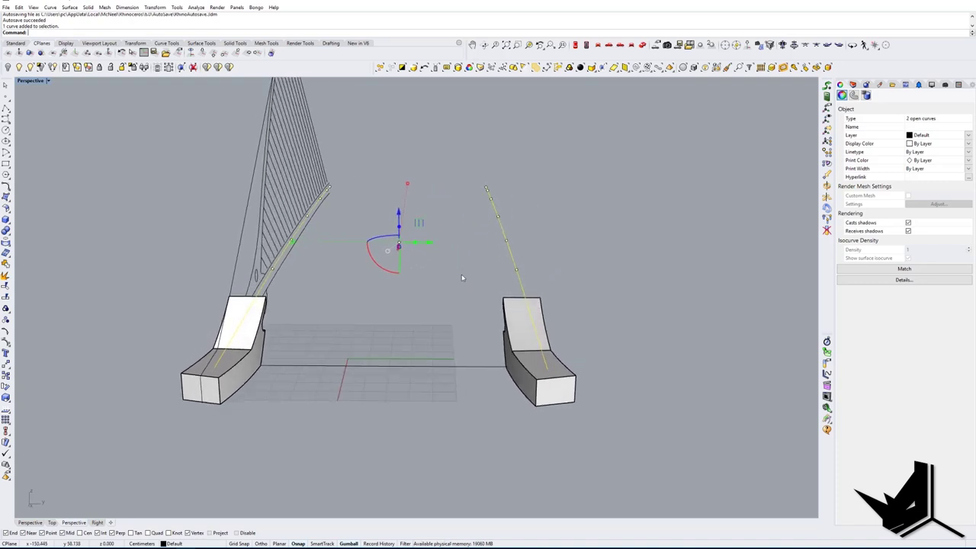
{"action": "type", "text": "Loft"}
{"action": "key", "text": "Return"}
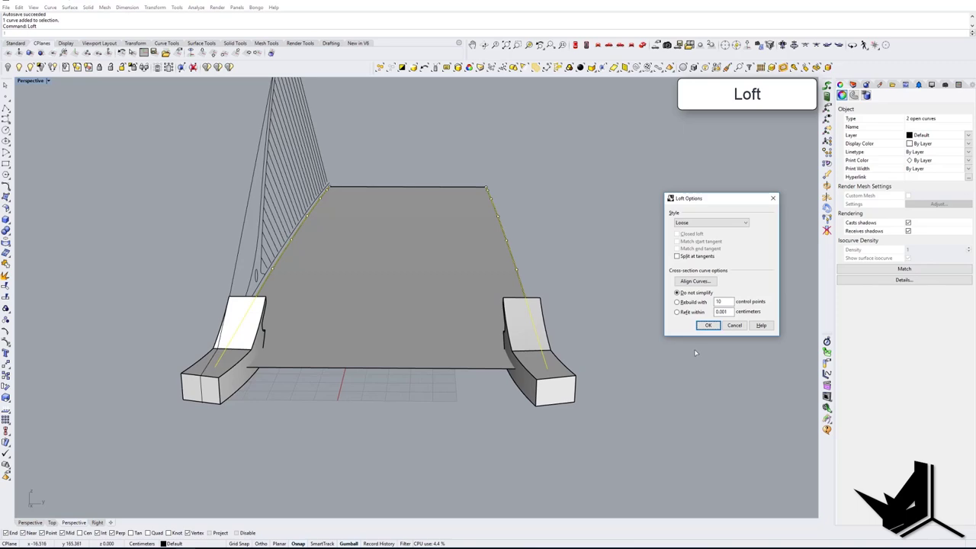
{"action": "left_click", "coordinate": [708, 325]}
{"action": "mouse_move", "coordinate": [526, 318]}
{"action": "right_mouse_down"}
{"action": "mouse_move", "coordinate": [532, 296]}
{"action": "mouse_move", "coordinate": [538, 300]}
{"action": "mouse_move", "coordinate": [517, 305]}
{"action": "mouse_move", "coordinate": [536, 302]}
{"action": "right_mouse_up"}
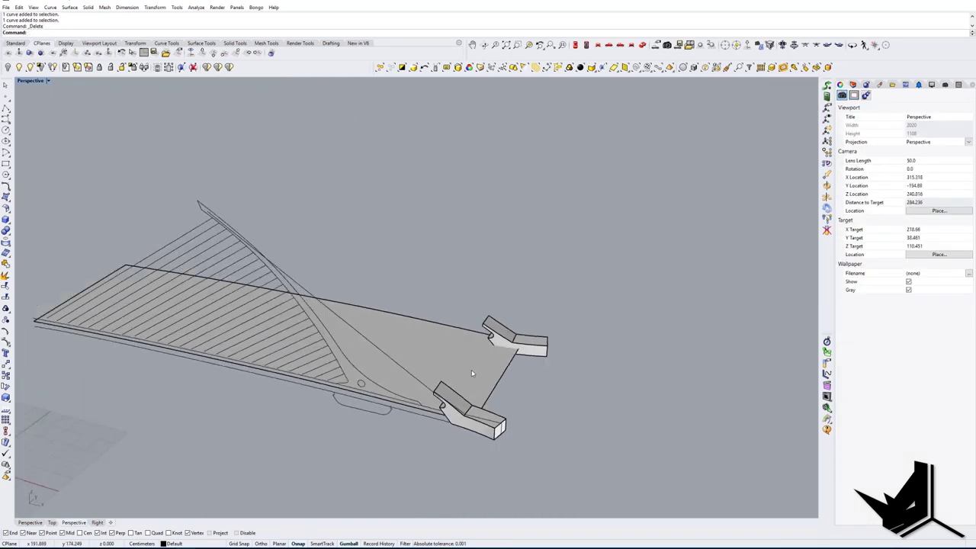
Step: Browse the reference photos in Windows Photo Viewer and compare the bridge's deck layout with the lofted surface
{"action": "scroll", "coordinate": [471, 373], "scroll_direction": "down", "scroll_amount": 6}
{"action": "right_click_drag", "start_coordinate": [471, 372], "coordinate": [407, 381]}
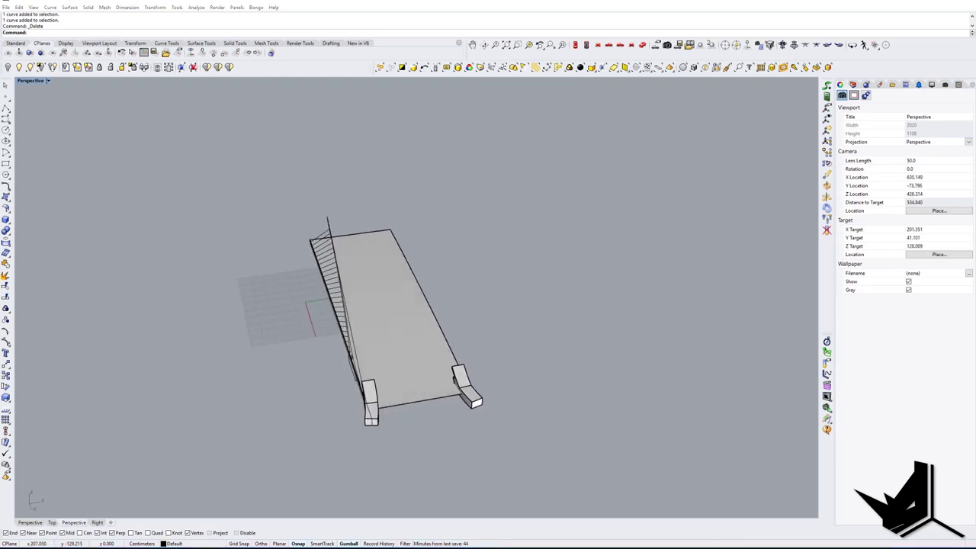
{"action": "left_click", "coordinate": [227, 548]}
{"action": "left_click", "coordinate": [464, 433]}
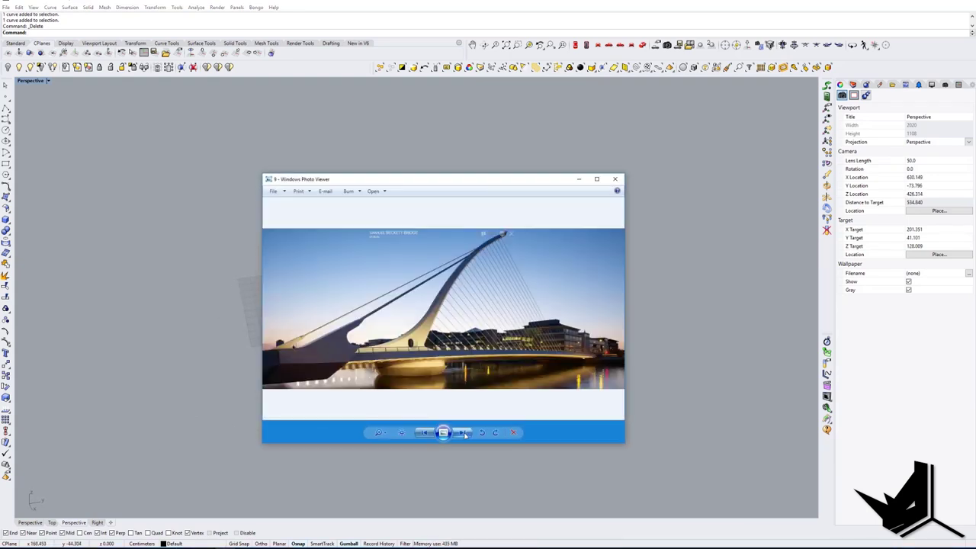
{"action": "left_click", "coordinate": [463, 433]}
{"action": "left_click", "coordinate": [463, 433]}
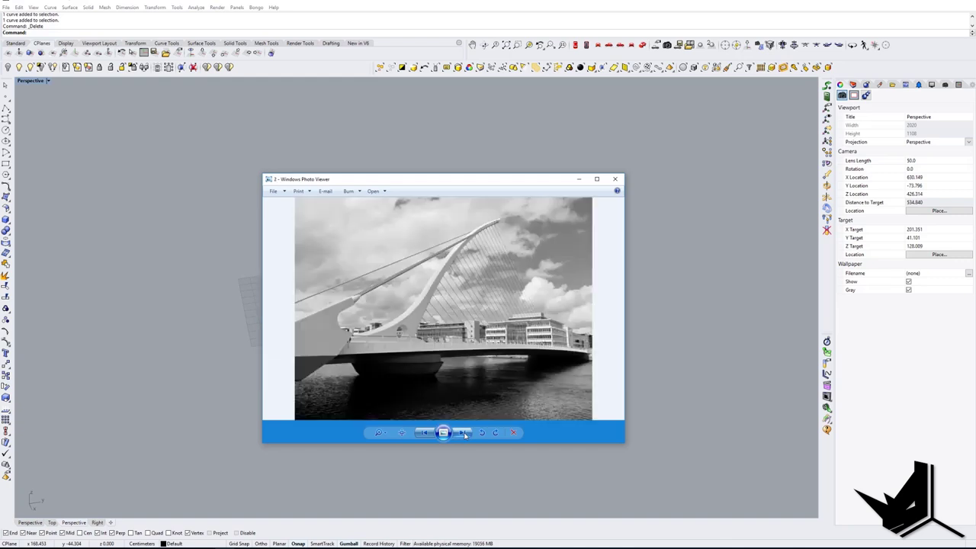
{"action": "left_click", "coordinate": [464, 433]}
{"action": "left_click", "coordinate": [464, 433]}
{"action": "left_click", "coordinate": [464, 434]}
{"action": "left_click", "coordinate": [463, 433]}
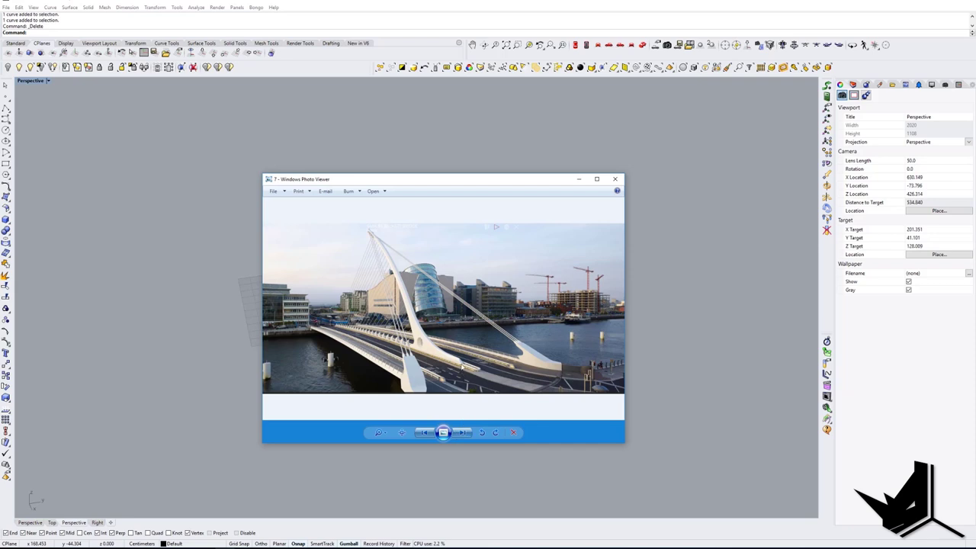
{"action": "left_click_drag", "start_coordinate": [455, 185], "coordinate": [681, 168]}
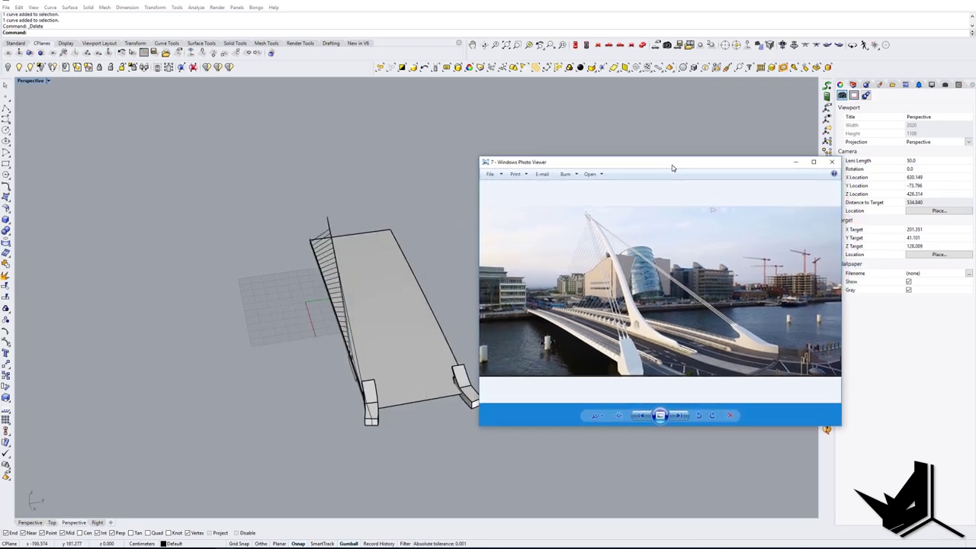
{"action": "left_click_drag", "start_coordinate": [671, 164], "coordinate": [670, 165]}
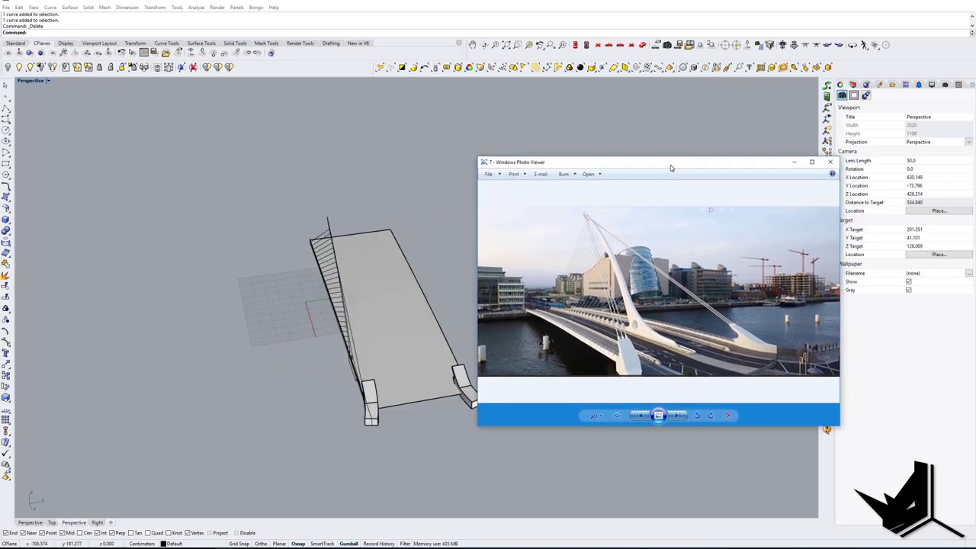
{"action": "left_click_drag", "start_coordinate": [670, 164], "coordinate": [672, 167]}
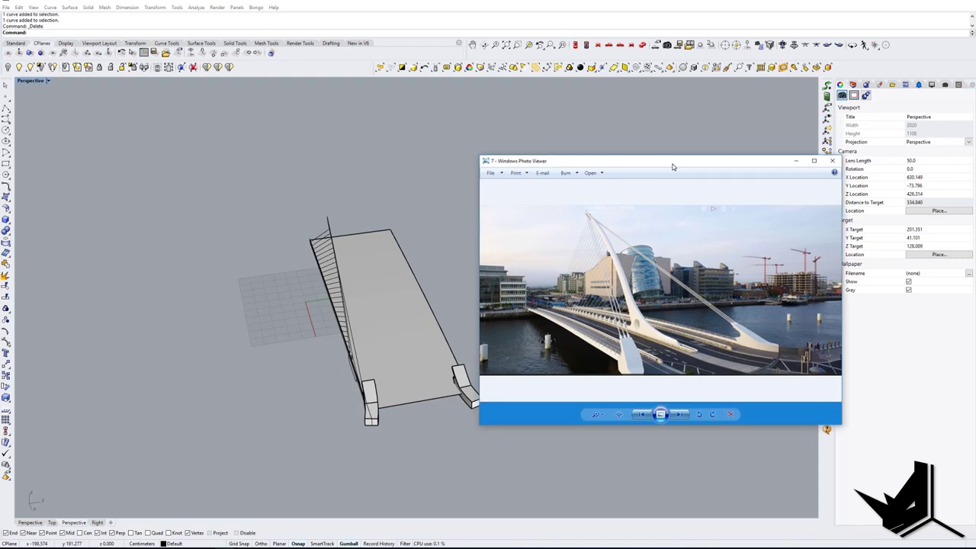
{"action": "left_click", "coordinate": [796, 161]}
Step: Scale the deck surface narrower across its width, pulling its long edges inward toward the anchor blocks' inner sides
{"action": "right_click_drag", "start_coordinate": [529, 323], "coordinate": [447, 351]}
{"action": "scroll", "coordinate": [401, 358], "scroll_direction": "up", "scroll_amount": 6}
{"action": "left_click", "coordinate": [401, 359]}
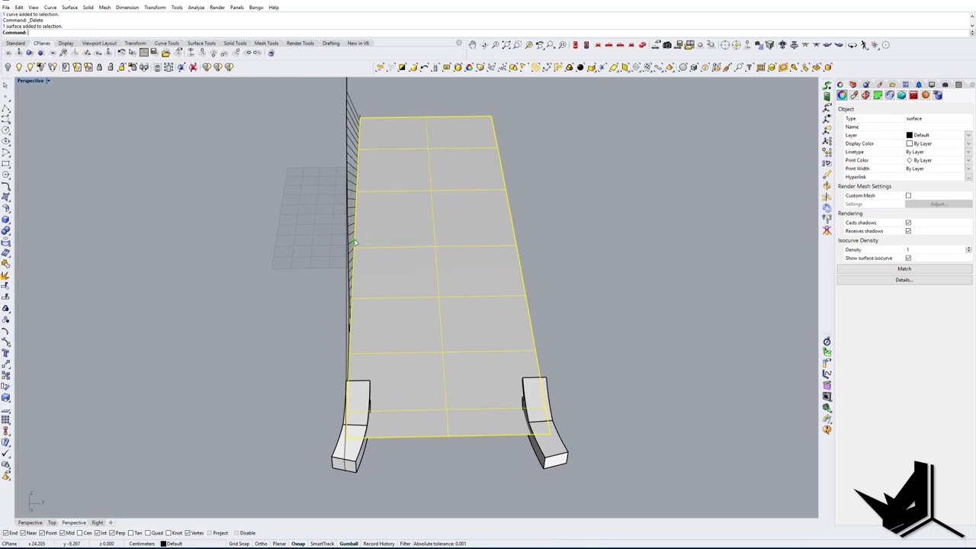
{"action": "left_click_drag", "start_coordinate": [354, 243], "coordinate": [373, 246]}
{"action": "mouse_move", "coordinate": [421, 291]}
{"action": "right_mouse_down"}
{"action": "mouse_move", "coordinate": [443, 265]}
{"action": "mouse_move", "coordinate": [517, 260]}
{"action": "mouse_move", "coordinate": [418, 270]}
{"action": "mouse_move", "coordinate": [433, 293]}
{"action": "right_mouse_up"}
{"action": "key", "text": "Escape"}
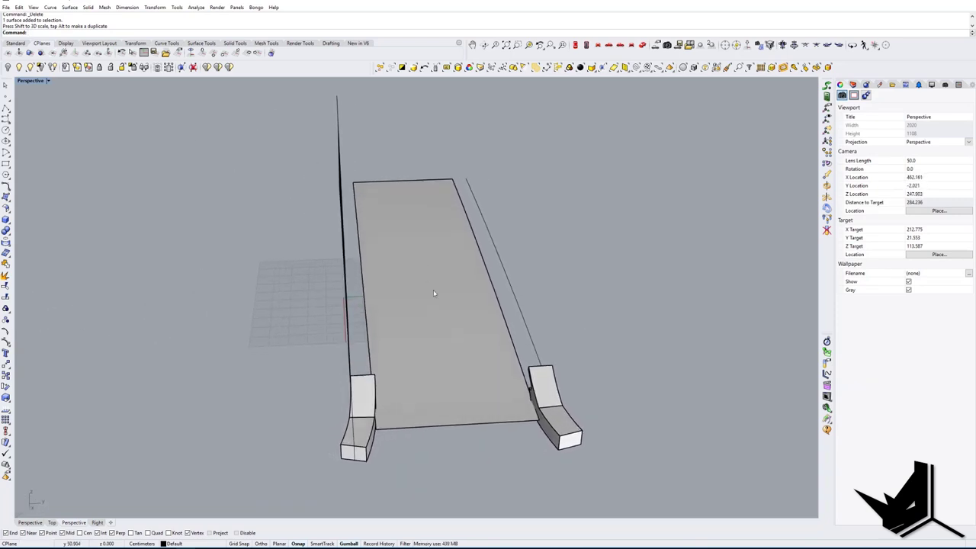
Step: Combine the pylon's outline curves and the upper deck curve with CurveBoolean, keeping the region inside the pylon as a closed profile
{"action": "right_click_drag", "start_coordinate": [452, 336], "coordinate": [492, 331], "text": "shift"}
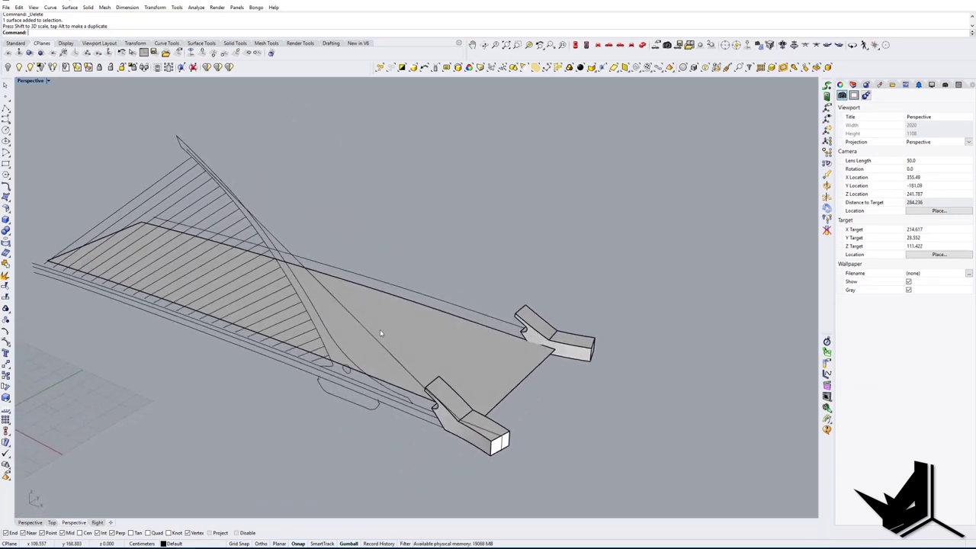
{"action": "left_click", "coordinate": [328, 333]}
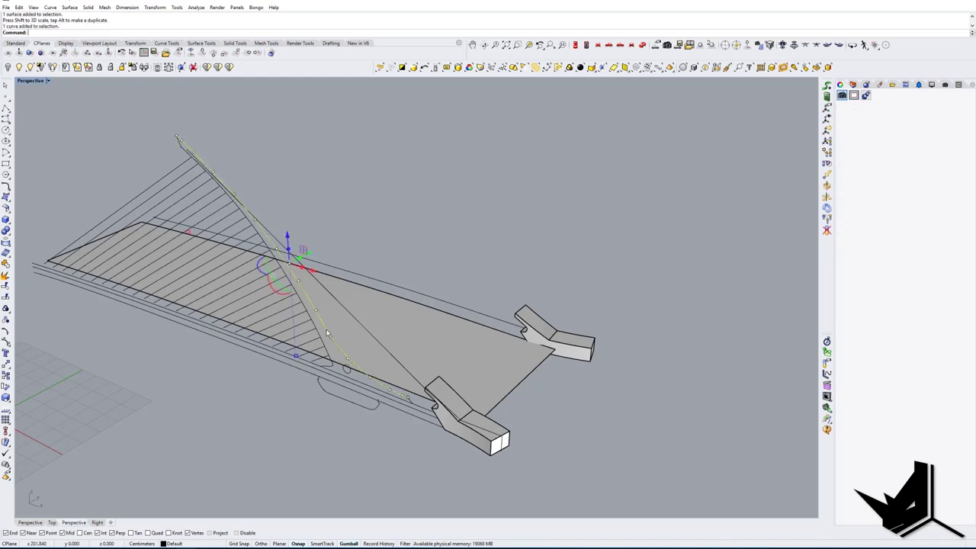
{"action": "scroll", "coordinate": [182, 145], "scroll_direction": "up", "scroll_amount": 8}
{"action": "left_click", "coordinate": [178, 148], "text": "shift"}
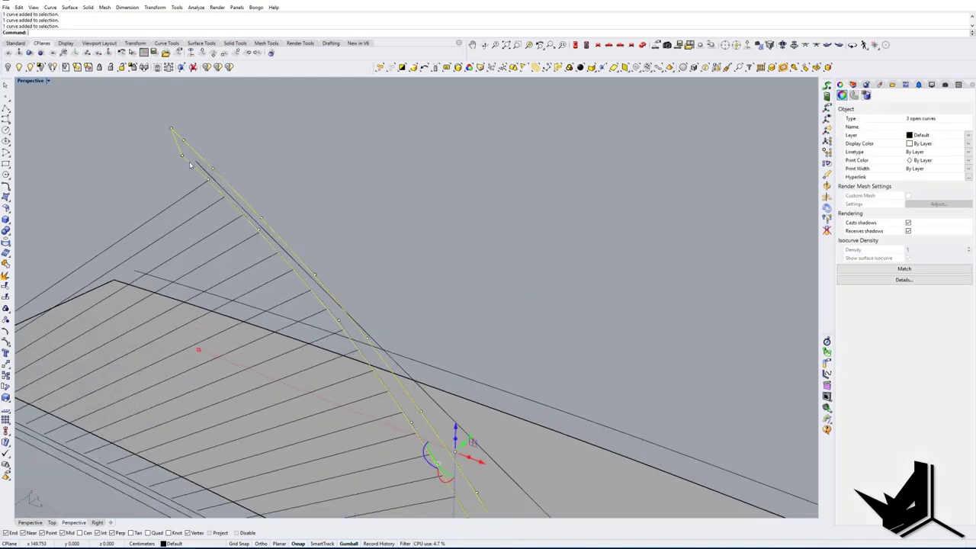
{"action": "scroll", "coordinate": [225, 180], "scroll_direction": "down", "scroll_amount": 10}
{"action": "right_click_drag", "start_coordinate": [326, 351], "coordinate": [317, 329], "text": "shift"}
{"action": "scroll", "coordinate": [317, 330], "scroll_direction": "up", "scroll_amount": 8}
{"action": "left_click", "coordinate": [374, 353], "text": "shift"}
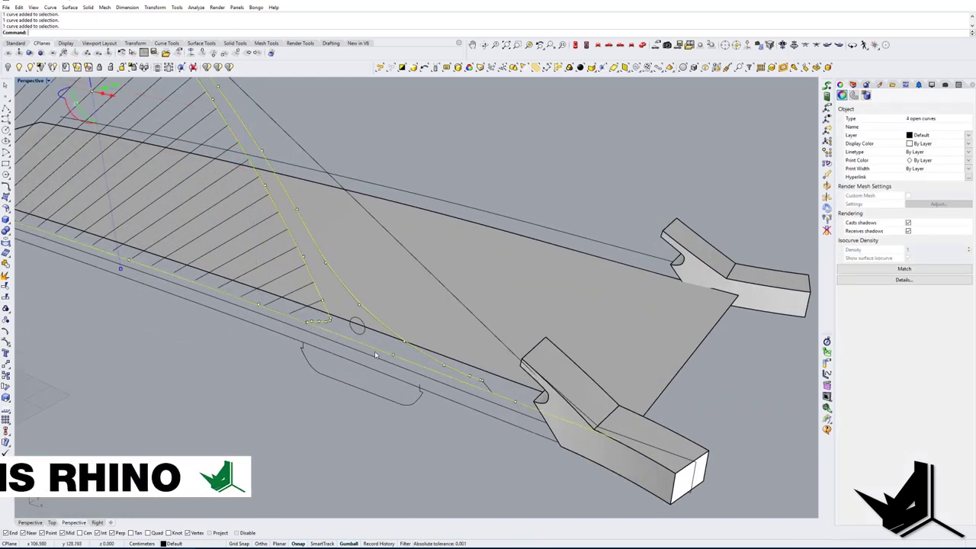
{"action": "mouse_move", "coordinate": [486, 386]}
{"action": "right_mouse_down", "text": "shift"}
{"action": "mouse_move", "coordinate": [443, 363]}
{"action": "mouse_move", "coordinate": [489, 374]}
{"action": "right_mouse_up", "text": "shift"}
{"action": "scroll", "coordinate": [449, 366], "scroll_direction": "up", "scroll_amount": 8}
{"action": "left_click", "coordinate": [449, 366], "text": "shift"}
{"action": "scroll", "coordinate": [449, 367], "scroll_direction": "down", "scroll_amount": 11}
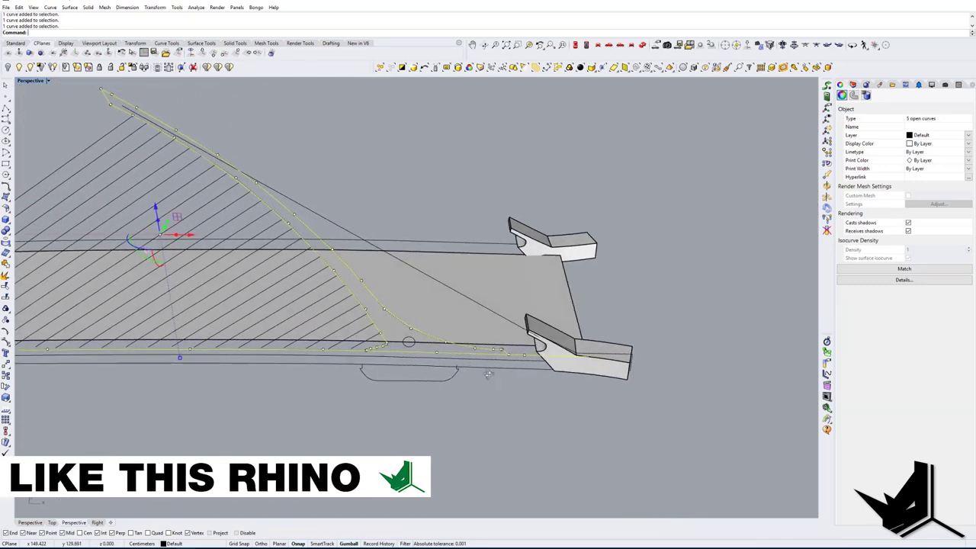
{"action": "scroll", "coordinate": [489, 374], "scroll_direction": "up", "scroll_amount": 6}
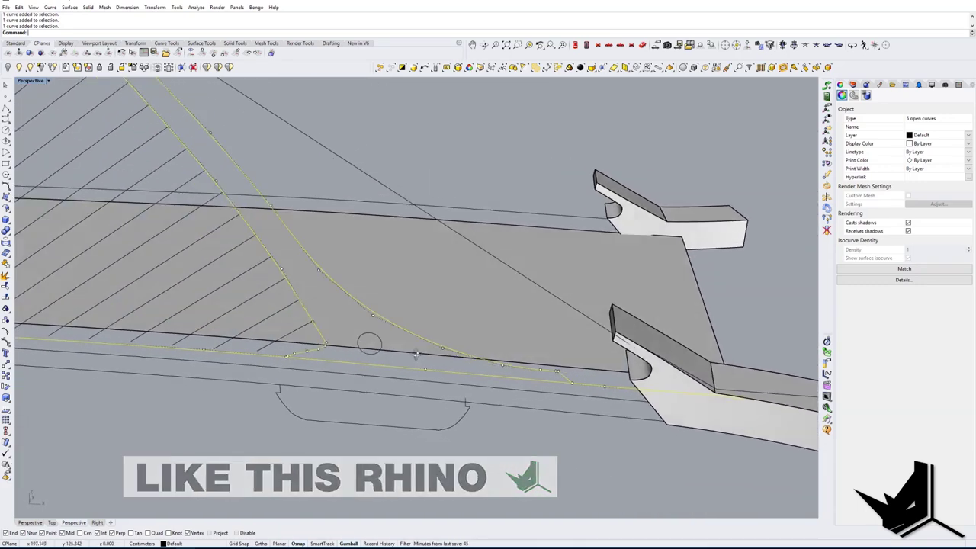
{"action": "right_click_drag", "start_coordinate": [415, 353], "coordinate": [346, 398]}
{"action": "type", "text": "CurveBoolean"}
{"action": "key", "text": "Return"}
{"action": "left_click", "coordinate": [410, 342]}
{"action": "scroll", "coordinate": [409, 342], "scroll_direction": "down", "scroll_amount": 9}
{"action": "key", "text": "Return"}
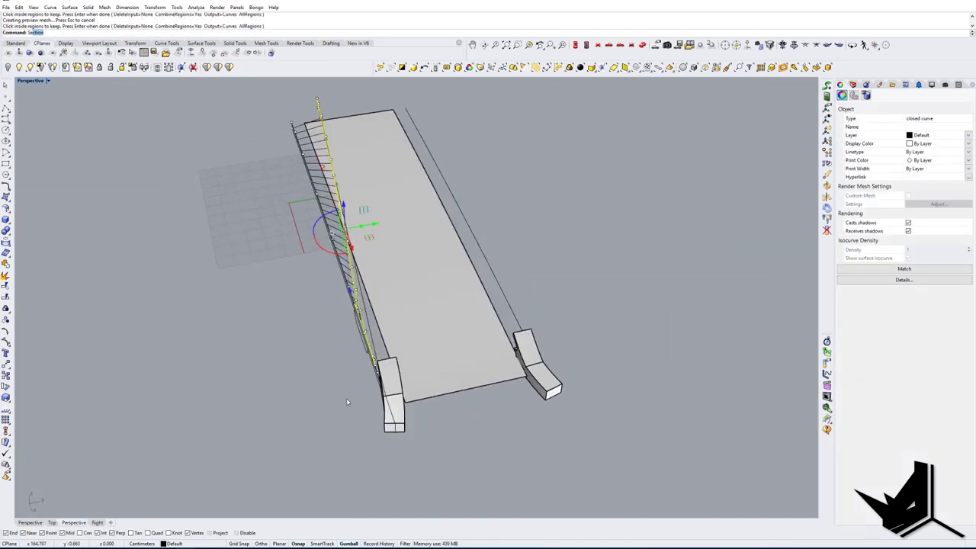
Step: Align the closed pylon profile in world Y only to the midpoint of the deck's far end edge and fill it with a planar surface
{"action": "key", "text": "Return"}
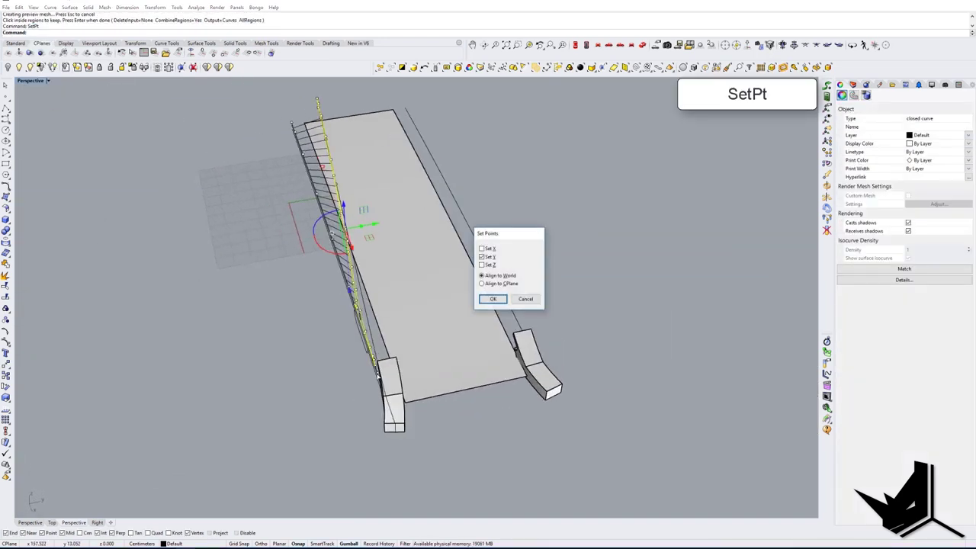
{"action": "key", "text": "Return"}
{"action": "left_click", "coordinate": [354, 117]}
{"action": "right_click_drag", "start_coordinate": [468, 311], "coordinate": [496, 307]}
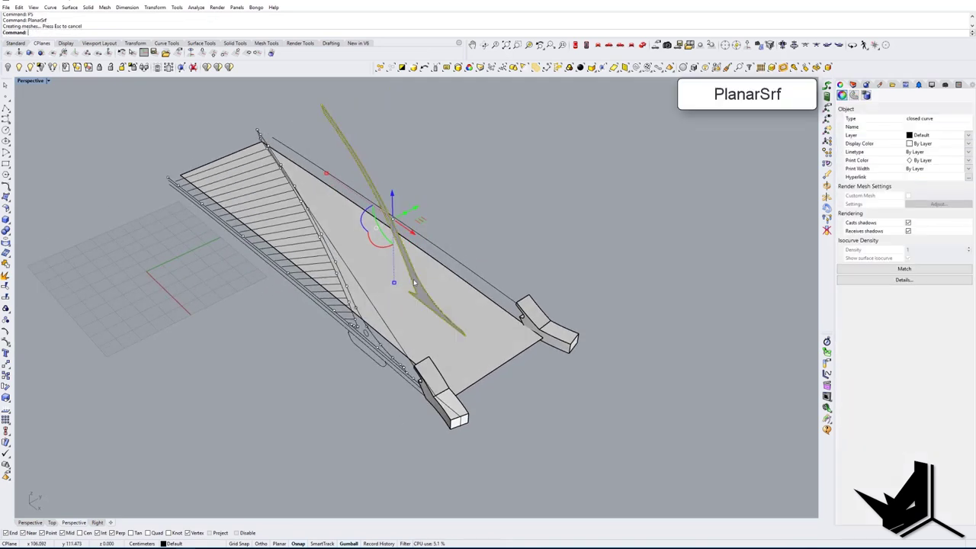
Step: Offset the planar pylon surface by 2 cm to both sides as a solid
{"action": "scroll", "coordinate": [414, 283], "scroll_direction": "up", "scroll_amount": 3}
{"action": "left_click", "coordinate": [424, 296]}
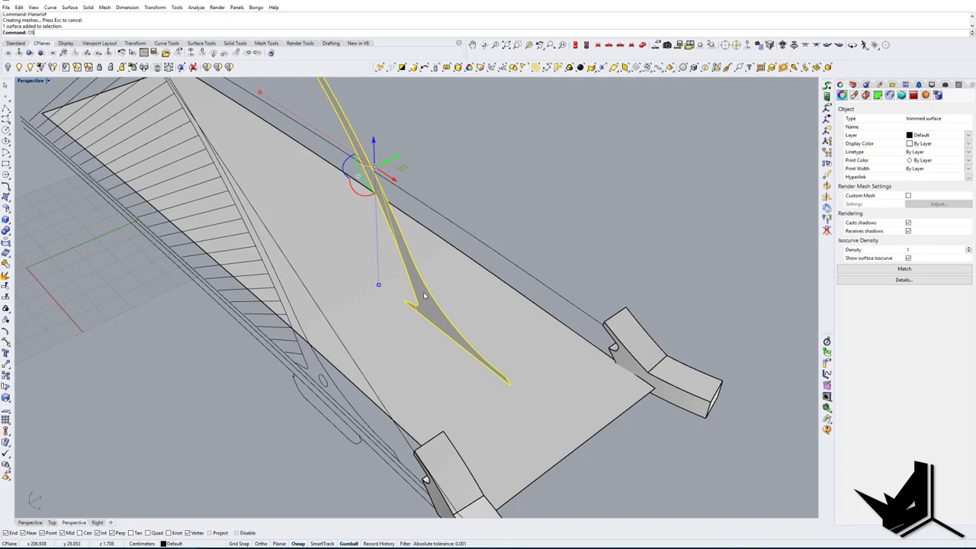
{"action": "key", "text": "Return"}
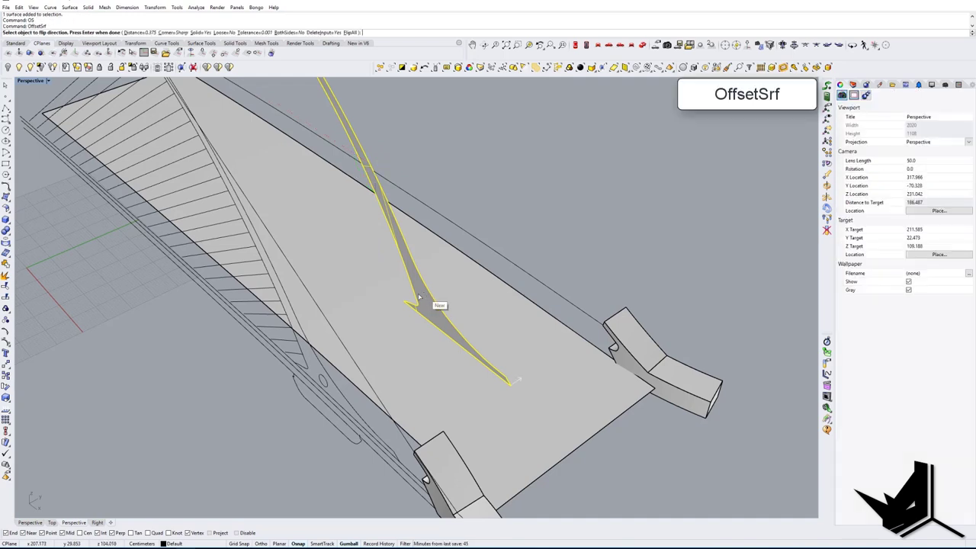
{"action": "right_click_drag", "start_coordinate": [424, 295], "coordinate": [340, 298]}
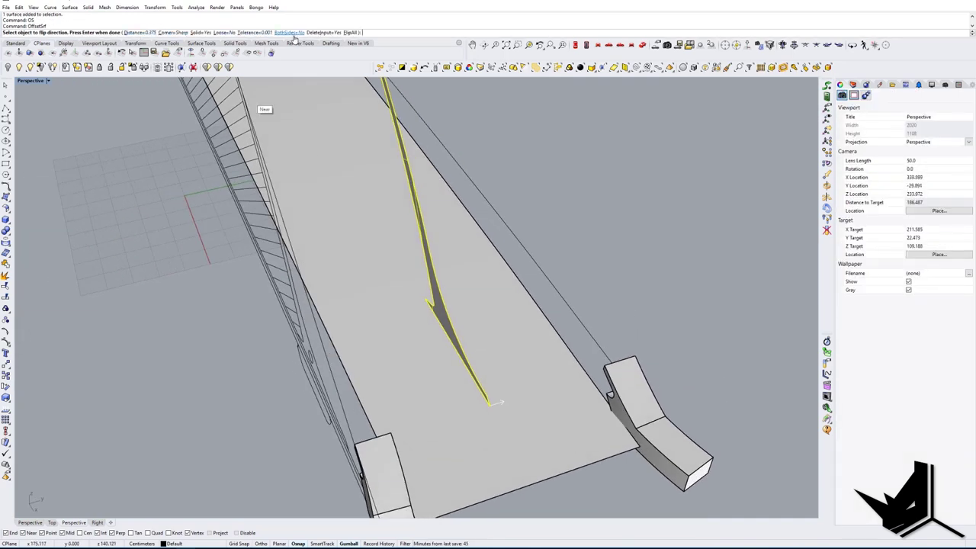
{"action": "left_click", "coordinate": [141, 33]}
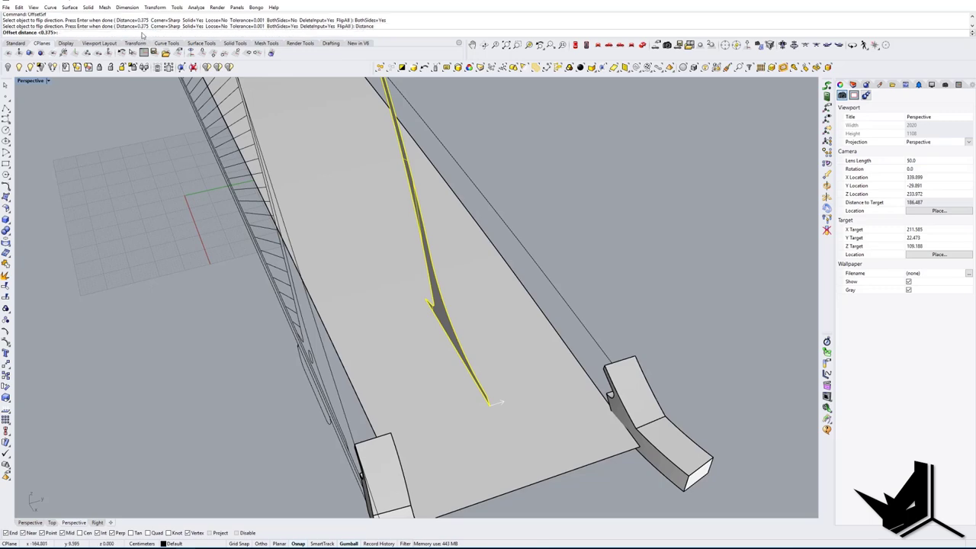
{"action": "type", "text": "2"}
{"action": "key", "text": "Return"}
{"action": "key", "text": "Return"}
{"action": "key", "text": "Escape"}
Step: Compare the solid pylon's shape and thickness with the bridge in the reference photo
{"action": "right_click_drag", "start_coordinate": [355, 332], "coordinate": [526, 355]}
{"action": "scroll", "coordinate": [420, 286], "scroll_direction": "down", "scroll_amount": 3}
{"action": "key", "text": "alt+Tab"}
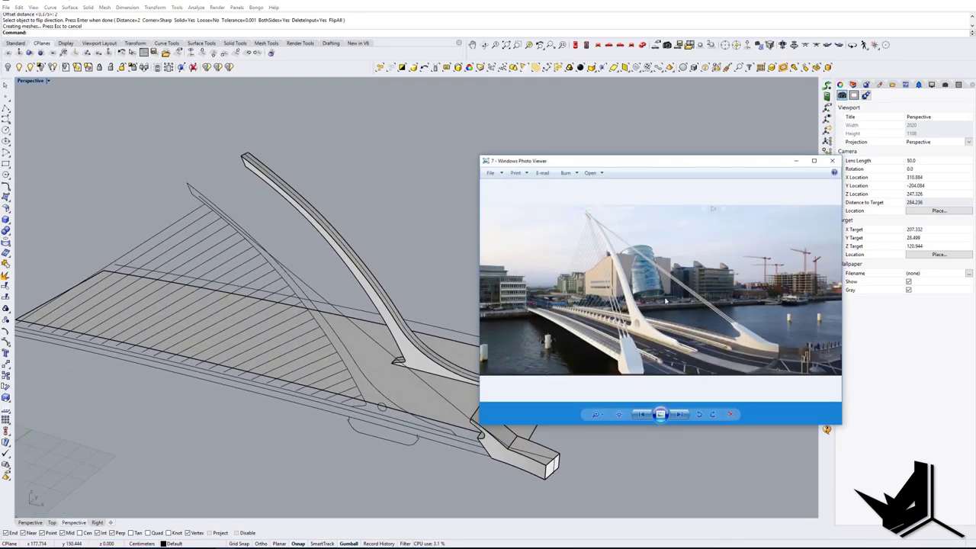
{"action": "scroll", "coordinate": [424, 359], "scroll_direction": "down", "scroll_amount": 4}
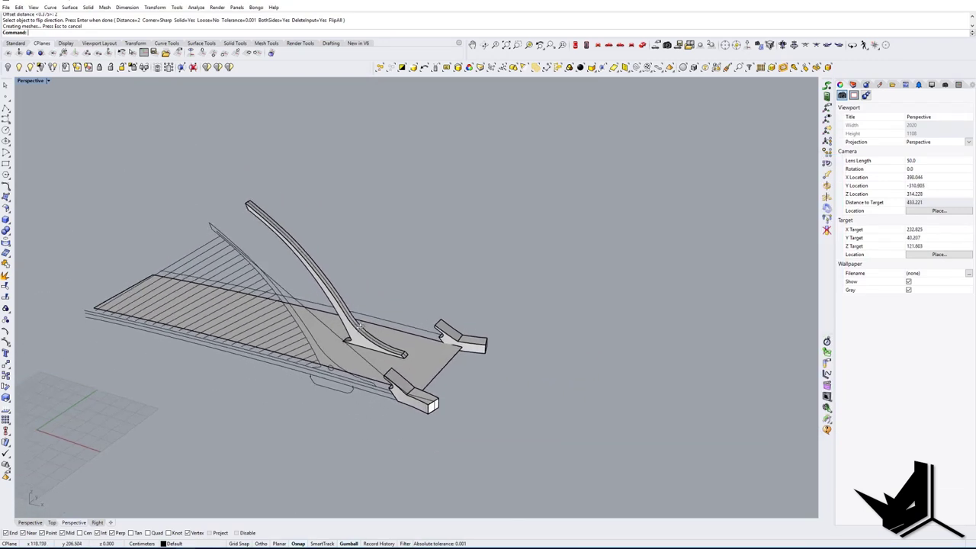
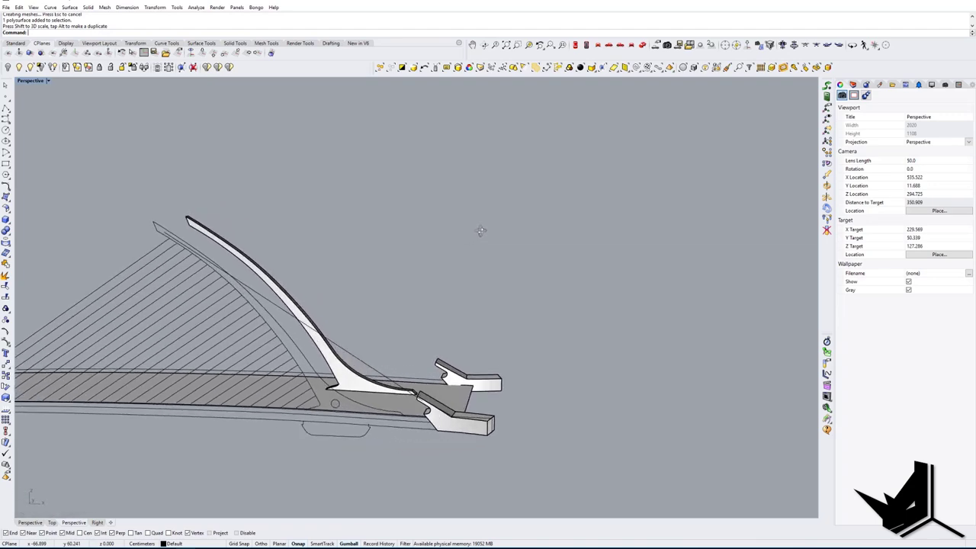
Step: Extrude the closed circle curve near the pylon's base into a solid cylinder passing completely through the pylon
{"action": "left_click", "coordinate": [341, 417]}
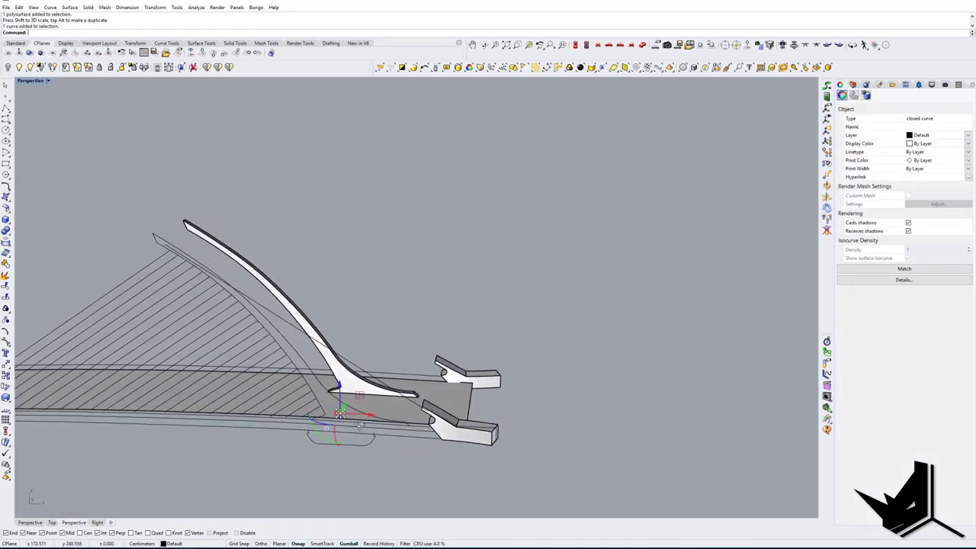
{"action": "right_click_drag", "start_coordinate": [347, 418], "coordinate": [301, 450]}
{"action": "type", "text": "ExtrudeCrv"}
{"action": "key", "text": "Return"}
{"action": "left_click", "coordinate": [425, 309]}
{"action": "key", "text": "Escape"}
{"action": "right_click_drag", "start_coordinate": [394, 328], "coordinate": [412, 318]}
{"action": "scroll", "coordinate": [341, 377], "scroll_direction": "up", "scroll_amount": 8}
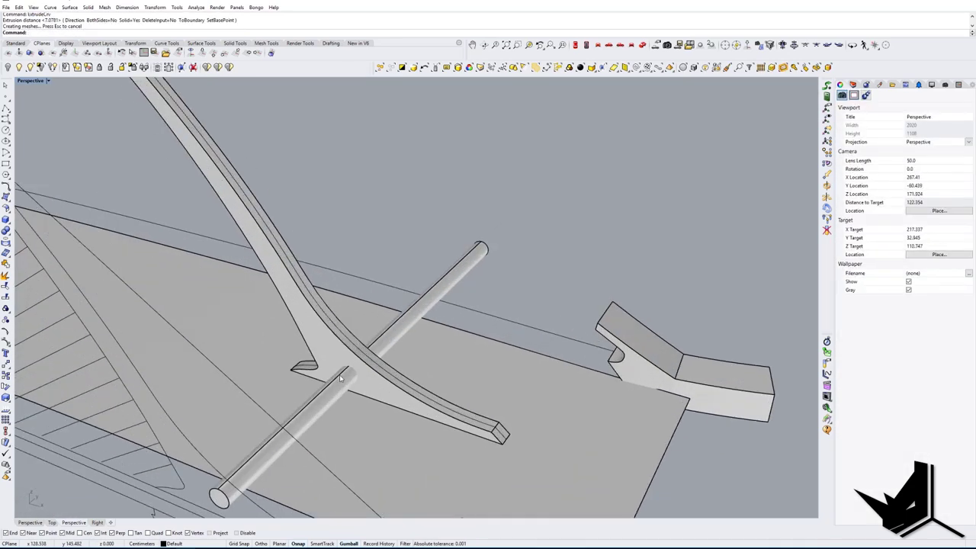
Step: Cut the round opening in the pylon's base by subtracting the cylinder with a Boolean difference
{"action": "type", "text": "B"}
{"action": "key", "text": "Return"}
{"action": "left_click", "coordinate": [339, 360]}
{"action": "key", "text": "Return"}
{"action": "left_click", "coordinate": [337, 382]}
{"action": "key", "text": "Return"}
{"action": "mouse_move", "coordinate": [360, 372]}
{"action": "right_mouse_down"}
{"action": "mouse_move", "coordinate": [399, 340]}
{"action": "mouse_move", "coordinate": [319, 388]}
{"action": "mouse_move", "coordinate": [352, 382]}
{"action": "right_mouse_up"}
{"action": "scroll", "coordinate": [374, 362], "scroll_direction": "down", "scroll_amount": 8}
{"action": "right_click_drag", "start_coordinate": [352, 279], "coordinate": [376, 347], "text": "shift"}
{"action": "right_click_drag", "start_coordinate": [376, 347], "coordinate": [354, 306]}
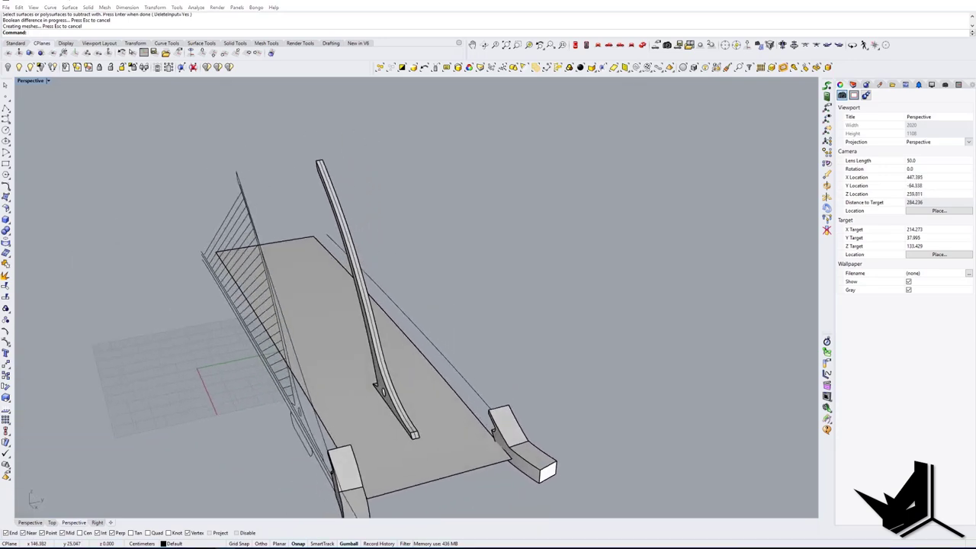
Step: Examine the pylon's faceted edges, base opening, lower end and tip in the reference photo
{"action": "key", "text": "alt+Tab"}
{"action": "scroll", "coordinate": [653, 322], "scroll_direction": "up", "scroll_amount": 7}
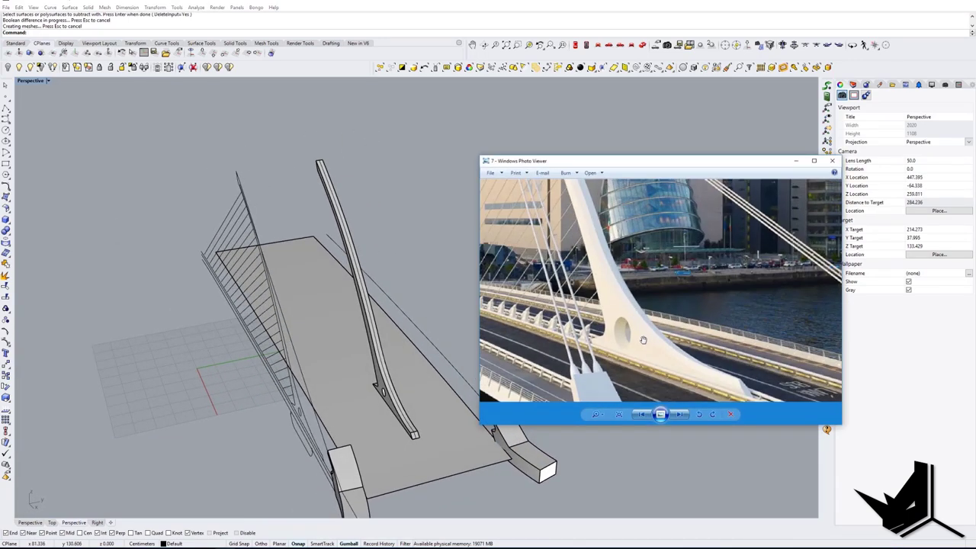
{"action": "scroll", "coordinate": [577, 316], "scroll_direction": "down", "scroll_amount": 2}
{"action": "scroll", "coordinate": [577, 316], "scroll_direction": "down", "scroll_amount": 1}
{"action": "scroll", "coordinate": [717, 383], "scroll_direction": "up", "scroll_amount": 4}
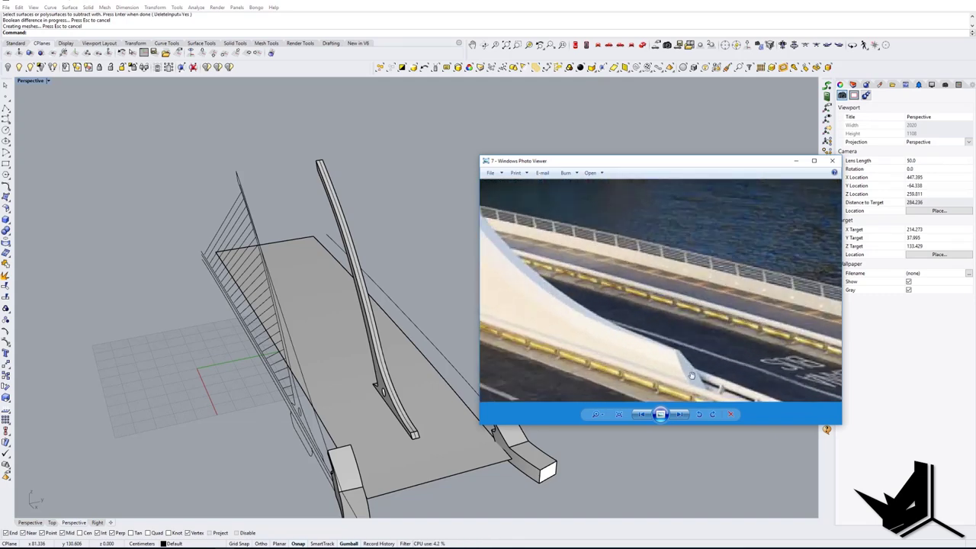
{"action": "scroll", "coordinate": [672, 353], "scroll_direction": "down", "scroll_amount": 4}
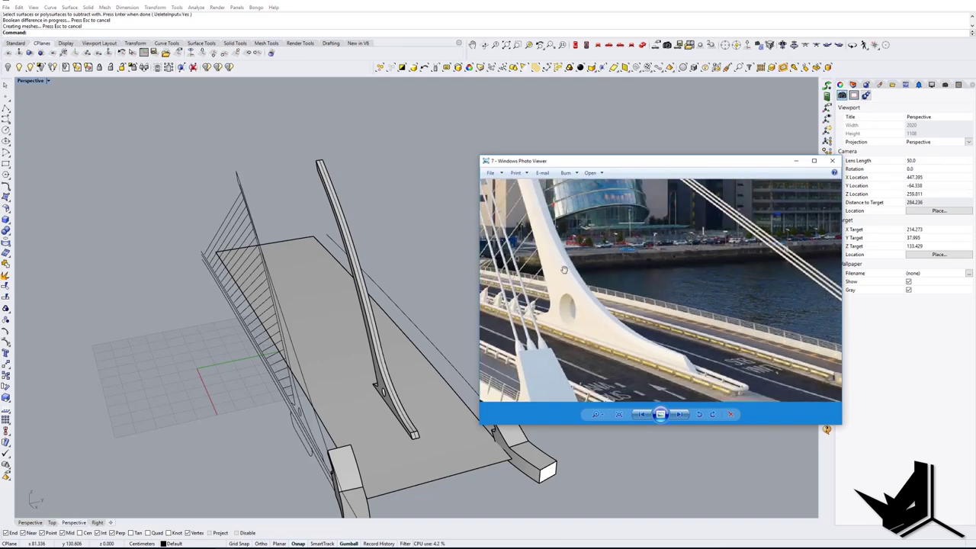
{"action": "left_click_drag", "start_coordinate": [564, 270], "coordinate": [592, 367]}
{"action": "left_click_drag", "start_coordinate": [555, 226], "coordinate": [593, 317]}
{"action": "left_click_drag", "start_coordinate": [506, 201], "coordinate": [516, 218]}
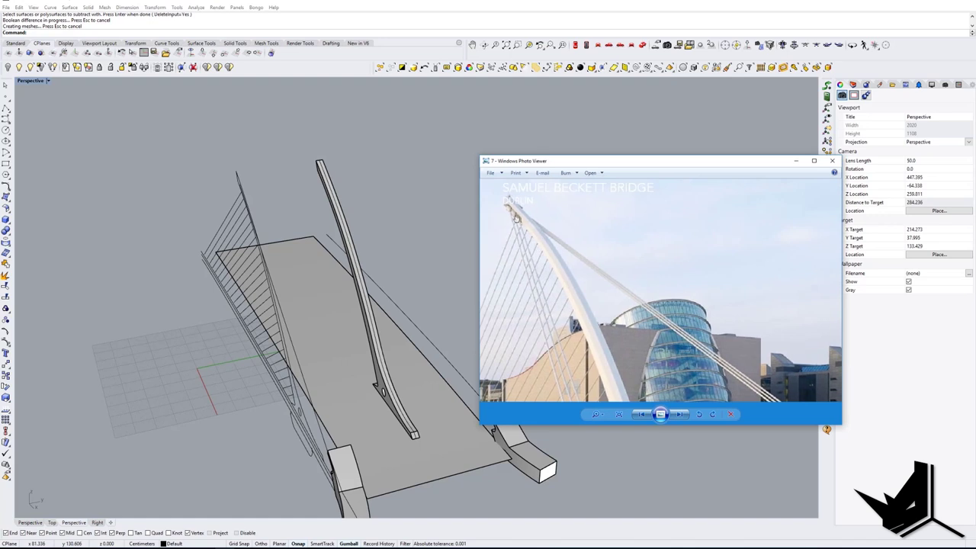
{"action": "left_click_drag", "start_coordinate": [583, 317], "coordinate": [568, 230]}
{"action": "left_click_drag", "start_coordinate": [607, 328], "coordinate": [586, 288]}
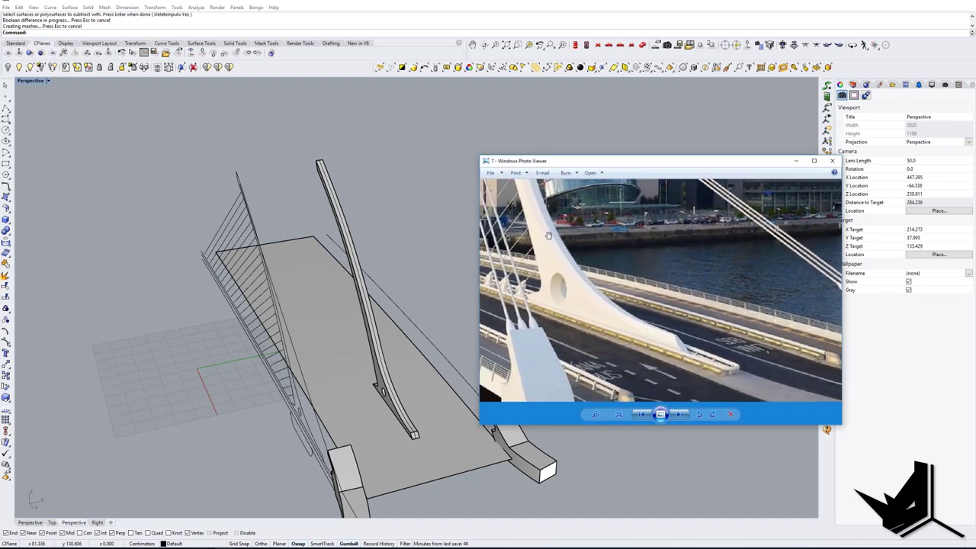
{"action": "left_click_drag", "start_coordinate": [548, 234], "coordinate": [546, 265]}
{"action": "left_click_drag", "start_coordinate": [607, 307], "coordinate": [580, 281]}
{"action": "left_click_drag", "start_coordinate": [702, 245], "coordinate": [710, 254]}
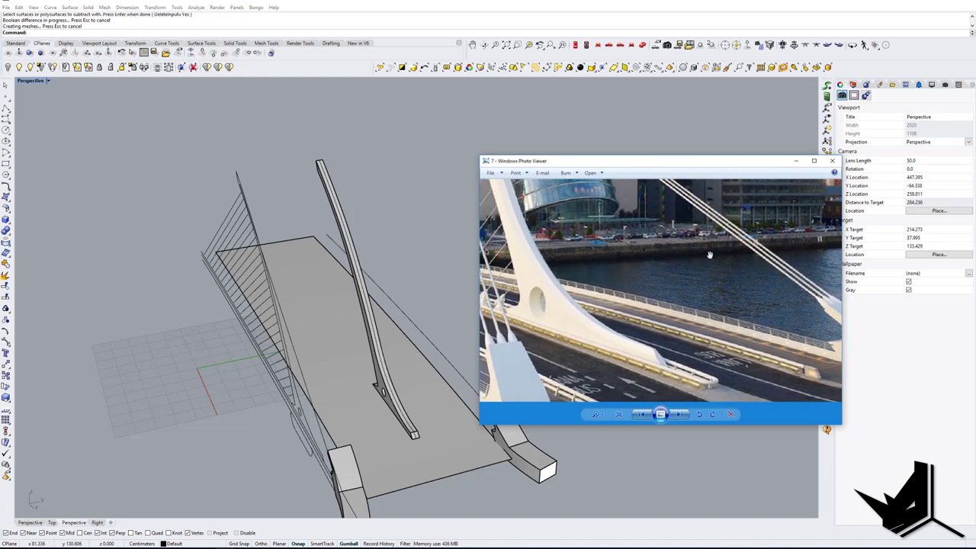
{"action": "left_click", "coordinate": [797, 163]}
Step: Try chamfering the pylon's curved back face against its side face with ChamferSrf distances of 0.2 and 0.2
{"action": "right_click_drag", "start_coordinate": [446, 375], "coordinate": [409, 458], "text": "shift"}
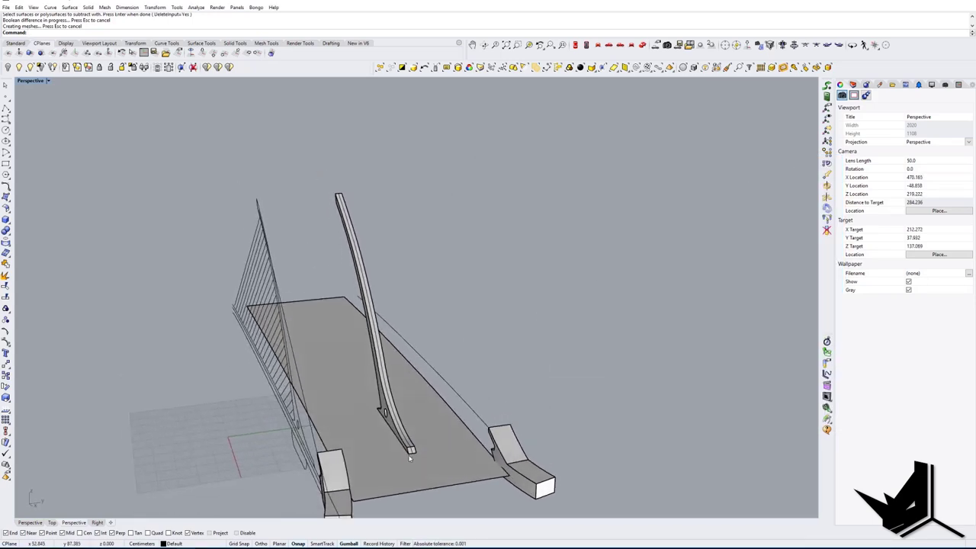
{"action": "scroll", "coordinate": [409, 458], "scroll_direction": "up", "scroll_amount": 8}
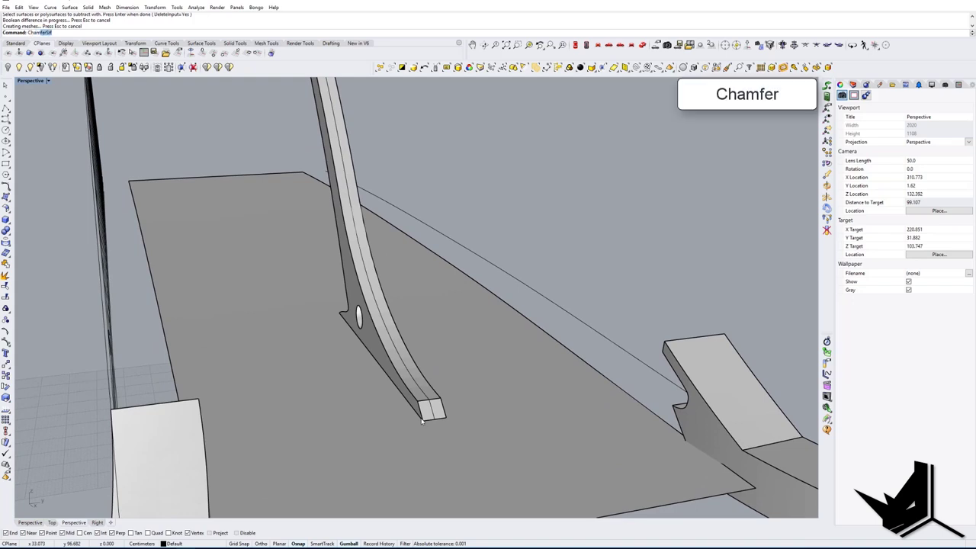
{"action": "key", "text": "Return"}
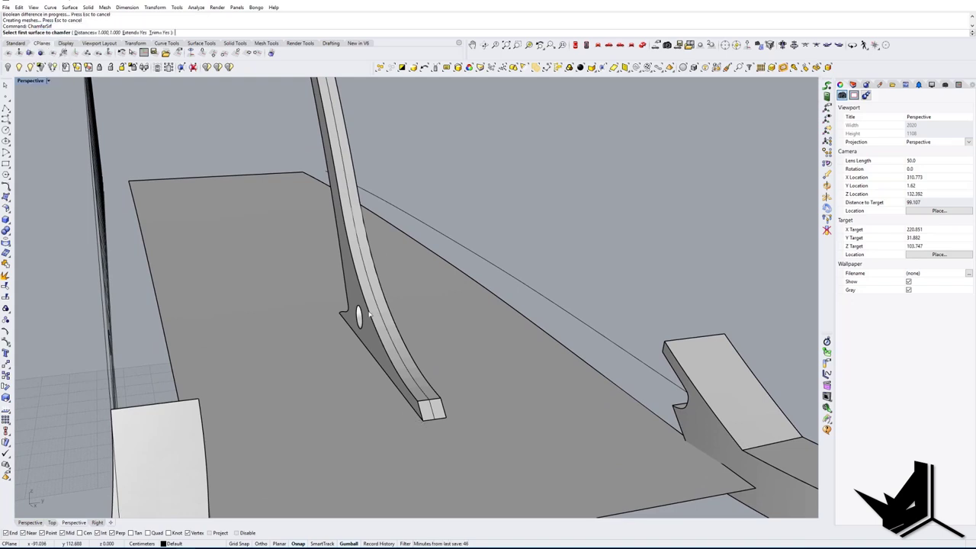
{"action": "scroll", "coordinate": [370, 315], "scroll_direction": "up", "scroll_amount": 5}
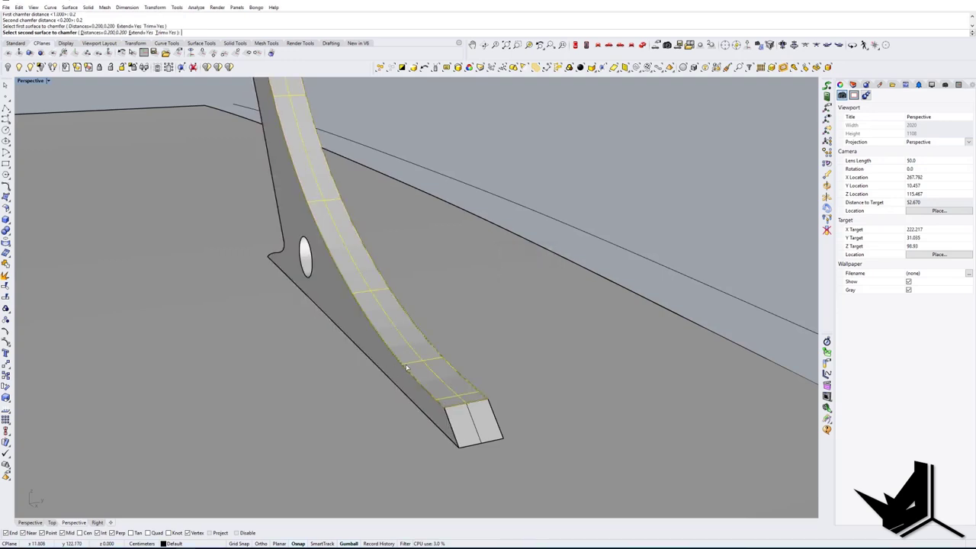
{"action": "scroll", "coordinate": [407, 369], "scroll_direction": "up", "scroll_amount": 2}
{"action": "left_click", "coordinate": [419, 387]}
{"action": "scroll", "coordinate": [421, 387], "scroll_direction": "down", "scroll_amount": 4}
{"action": "right_click_drag", "start_coordinate": [421, 388], "coordinate": [394, 350]}
{"action": "scroll", "coordinate": [395, 340], "scroll_direction": "up", "scroll_amount": 5}
{"action": "scroll", "coordinate": [455, 440], "scroll_direction": "up", "scroll_amount": 1}
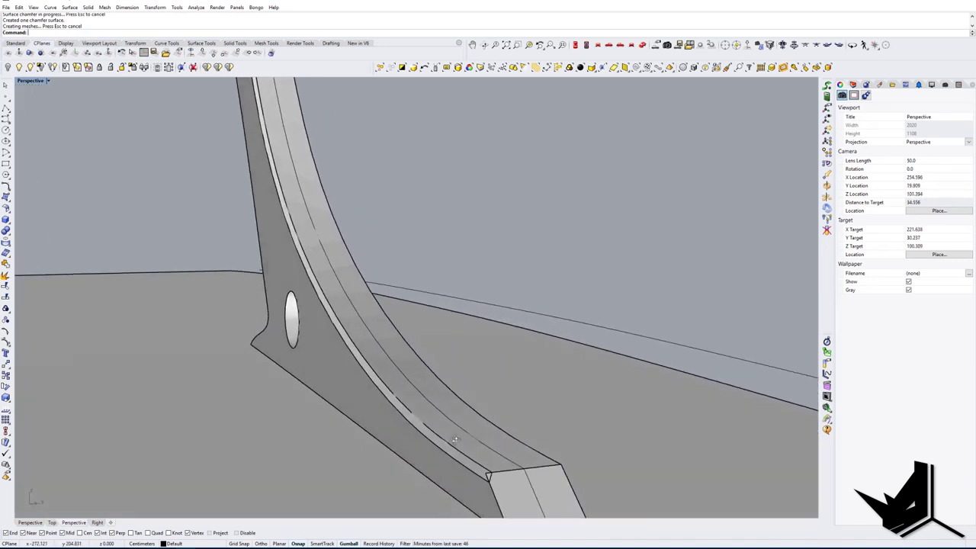
Step: Chamfer the pylon's curved back face against both side faces with ChamferSrf distances of 1 and 1
{"action": "right_click_drag", "start_coordinate": [455, 440], "coordinate": [429, 398]}
{"action": "right_click", "coordinate": [429, 398]}
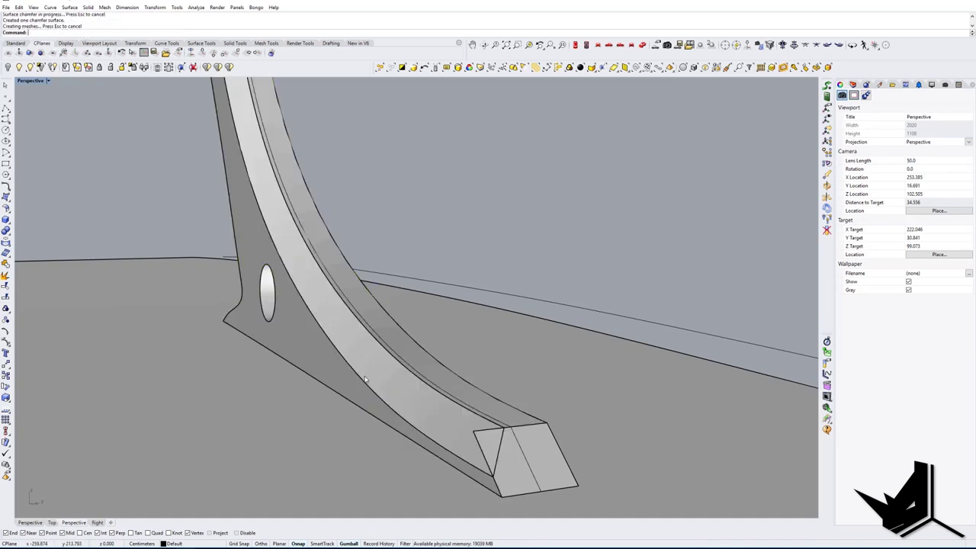
{"action": "mouse_move", "coordinate": [364, 380]}
{"action": "right_mouse_down"}
{"action": "mouse_move", "coordinate": [334, 355]}
{"action": "mouse_move", "coordinate": [374, 350]}
{"action": "mouse_move", "coordinate": [373, 375]}
{"action": "right_mouse_up"}
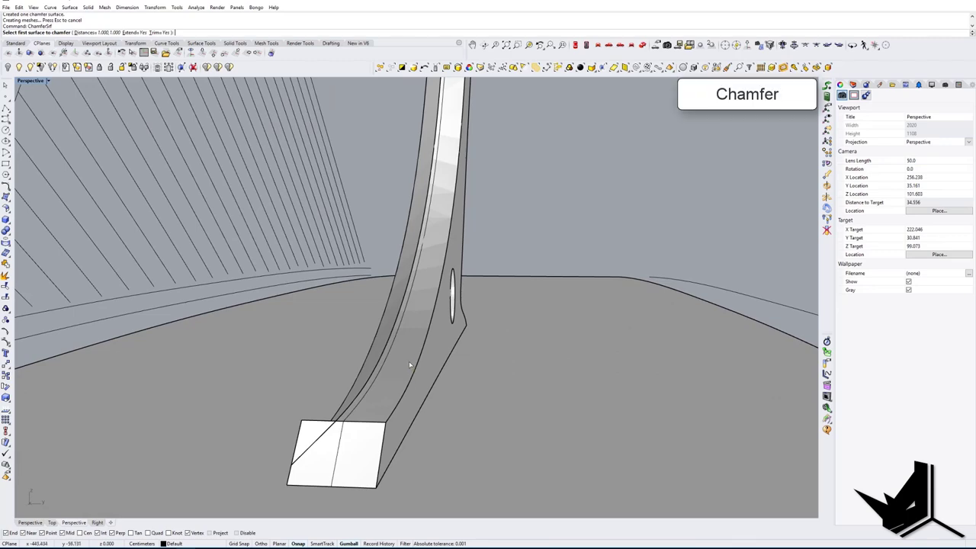
{"action": "scroll", "coordinate": [422, 369], "scroll_direction": "down", "scroll_amount": 8}
{"action": "right_click_drag", "start_coordinate": [422, 370], "coordinate": [386, 352]}
{"action": "scroll", "coordinate": [389, 373], "scroll_direction": "down", "scroll_amount": 8}
{"action": "scroll", "coordinate": [324, 288], "scroll_direction": "up", "scroll_amount": 10}
{"action": "scroll", "coordinate": [314, 332], "scroll_direction": "down", "scroll_amount": 4}
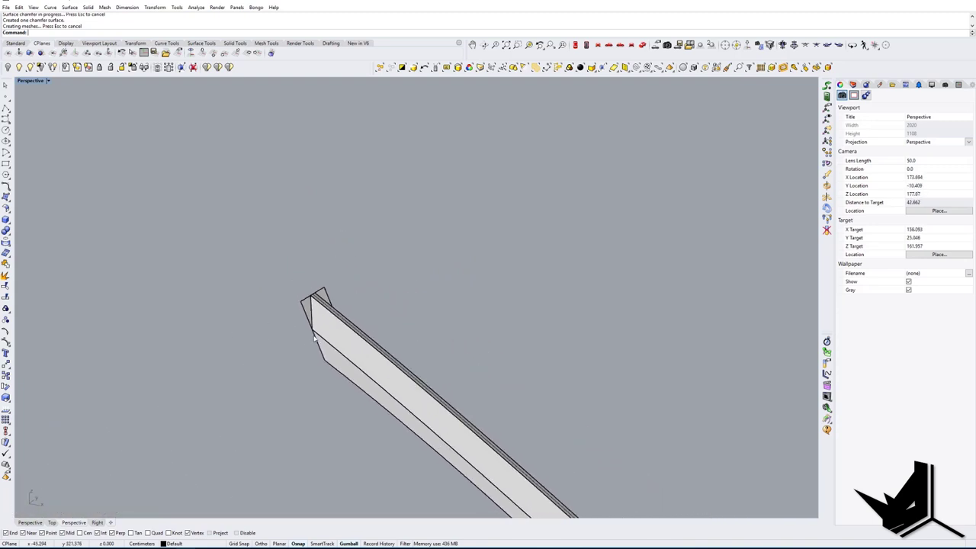
Step: Extract the end face at the pylon's upper tip with ExtractSrf and delete it
{"action": "right_click_drag", "start_coordinate": [314, 336], "coordinate": [437, 325]}
{"action": "scroll", "coordinate": [355, 356], "scroll_direction": "up", "scroll_amount": 3}
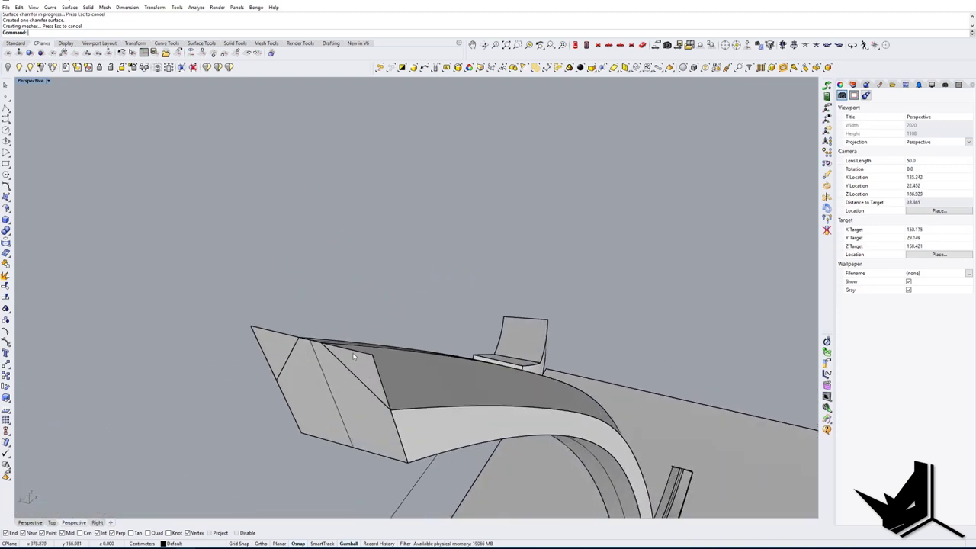
{"action": "left_click", "coordinate": [325, 373]}
{"action": "right_click_drag", "start_coordinate": [325, 372], "coordinate": [396, 341]}
{"action": "key", "text": "Escape"}
{"action": "type", "text": "EExtractSrf"}
{"action": "key", "text": "Return"}
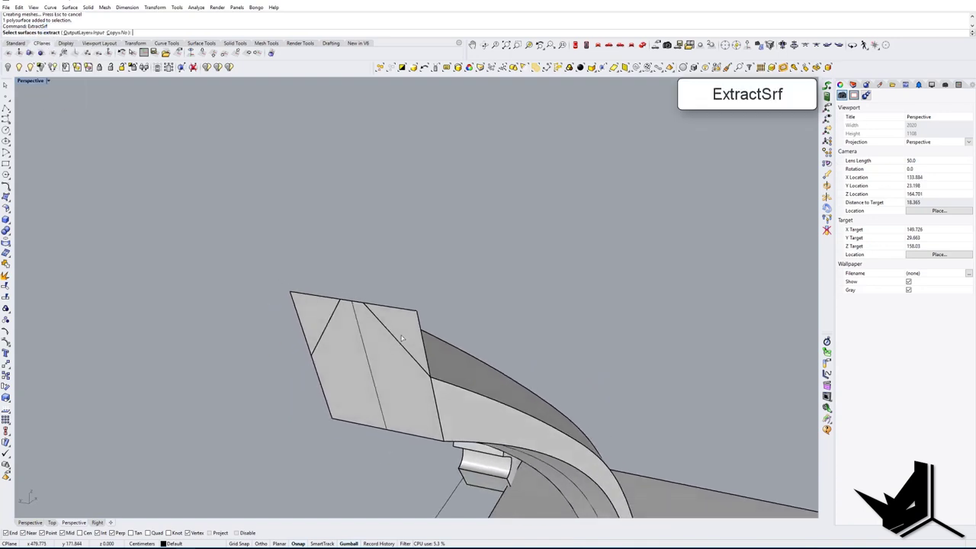
{"action": "key", "text": "Delete"}
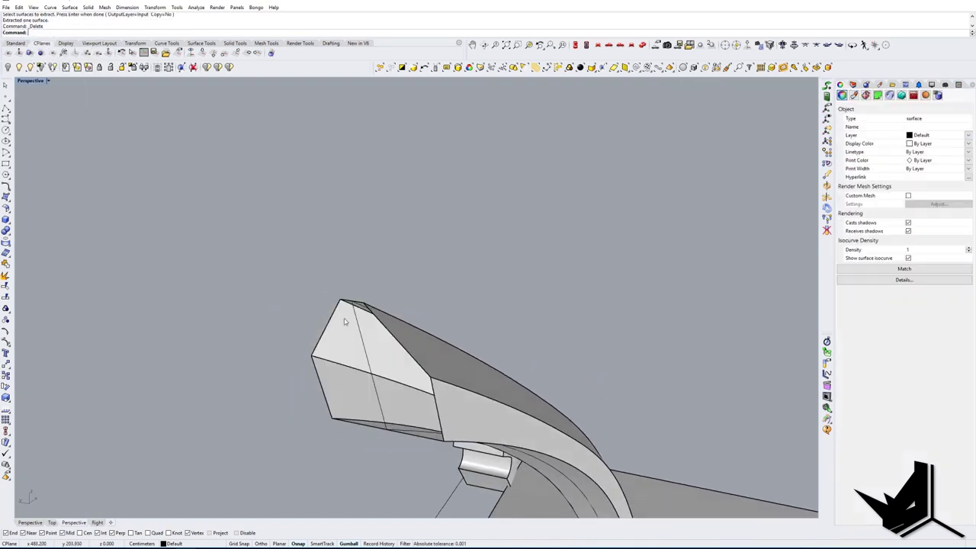
Step: Select all the edges around the open upper tip of the pylon and join them into one closed curve
{"action": "right_click_drag", "start_coordinate": [320, 322], "coordinate": [280, 270]}
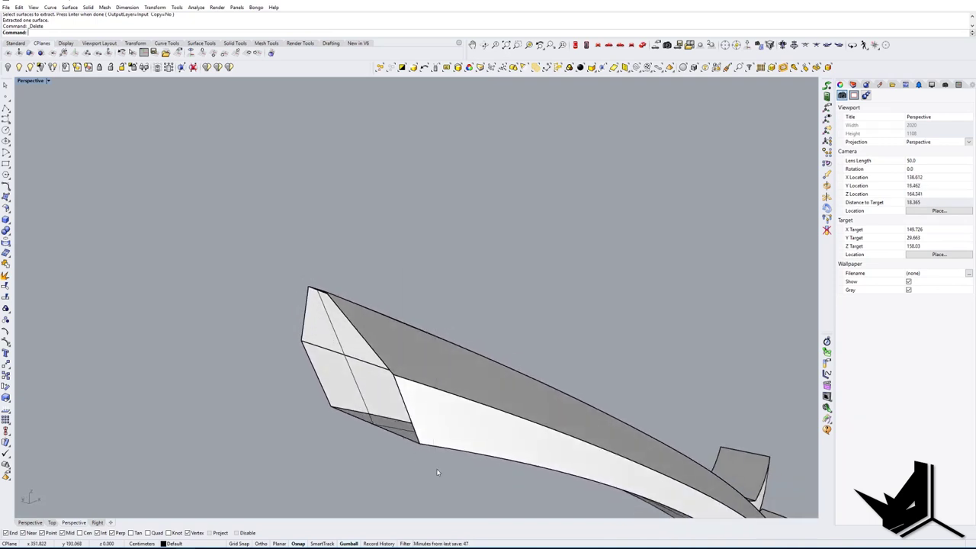
{"action": "right_click_drag", "start_coordinate": [399, 393], "coordinate": [403, 363]}
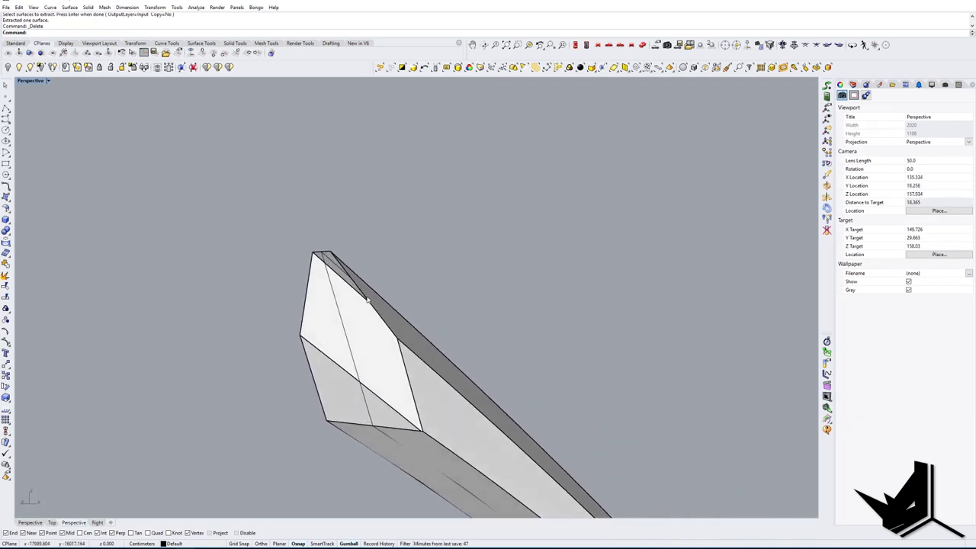
{"action": "left_click", "coordinate": [367, 298], "text": "ctrl+shift"}
{"action": "right_click_drag", "start_coordinate": [366, 305], "coordinate": [289, 347]}
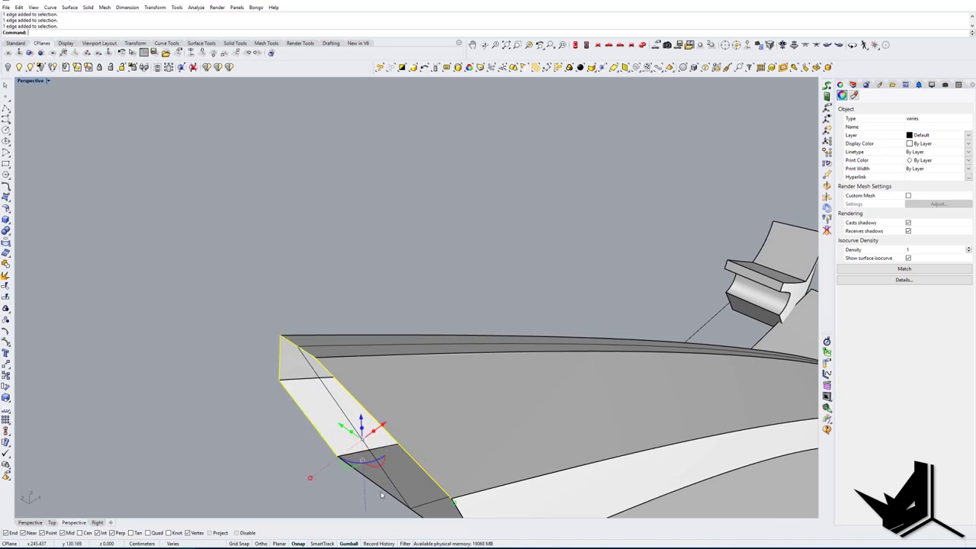
{"action": "right_click_drag", "start_coordinate": [386, 496], "coordinate": [441, 442]}
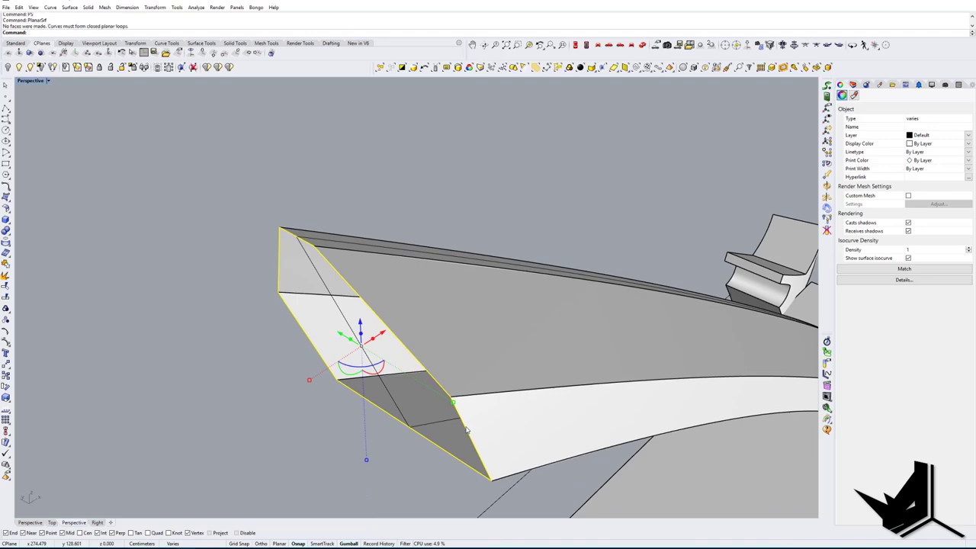
{"action": "right_click_drag", "start_coordinate": [412, 379], "coordinate": [459, 402]}
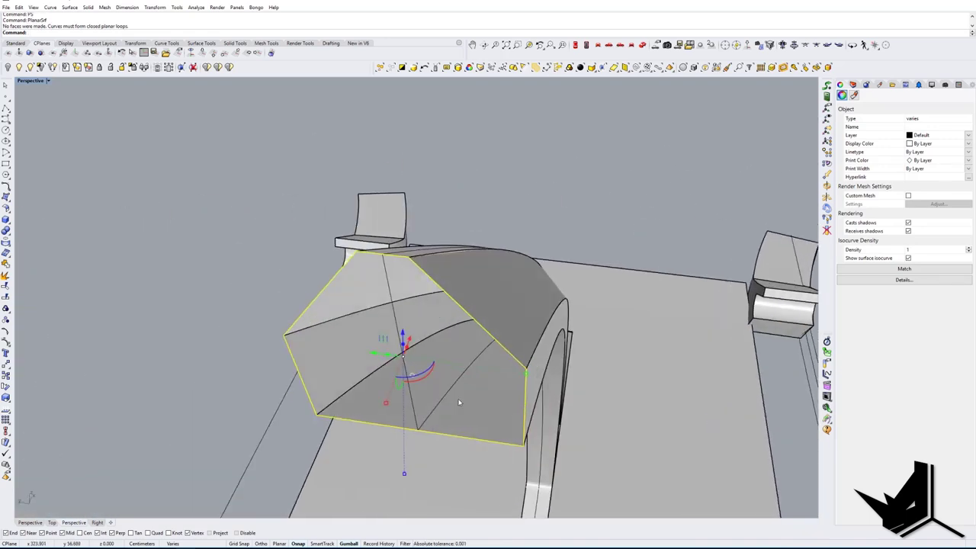
{"action": "key", "text": "BackSpace"}
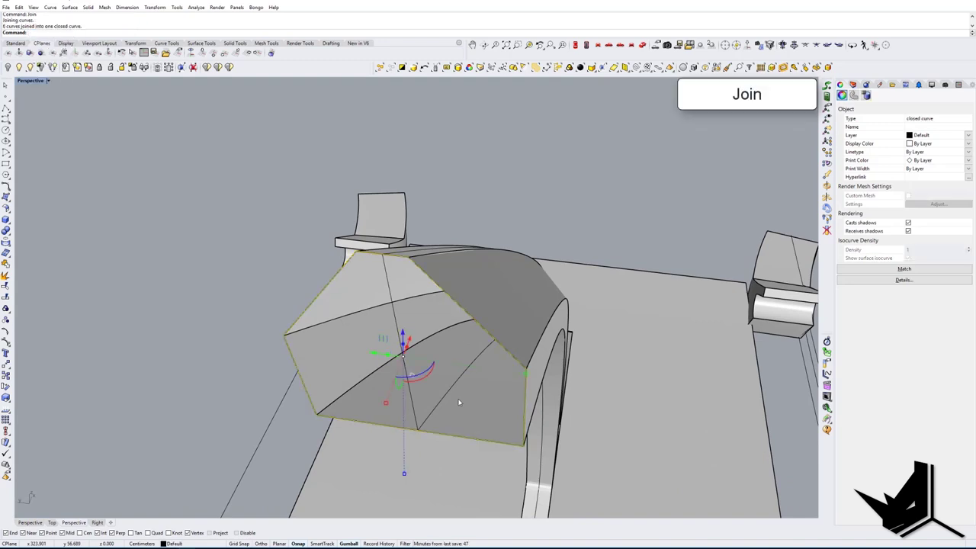
Step: Try patching the tip's closed curve with 5 U and V spans and automatic trim off
{"action": "type", "text": "Patch"}
{"action": "key", "text": "Return"}
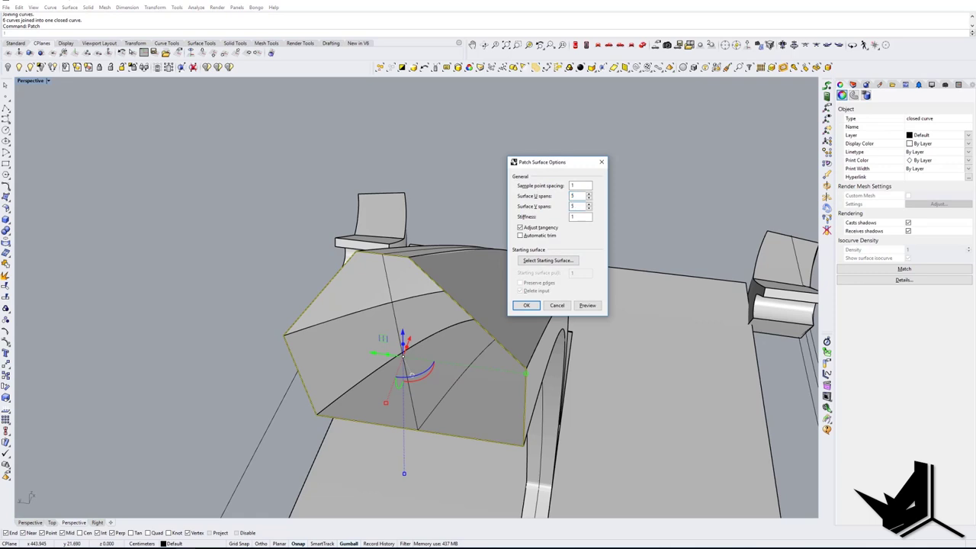
{"action": "key", "text": "Return"}
{"action": "right_click_drag", "start_coordinate": [479, 343], "coordinate": [478, 342]}
{"action": "key", "text": "ctrl+z"}
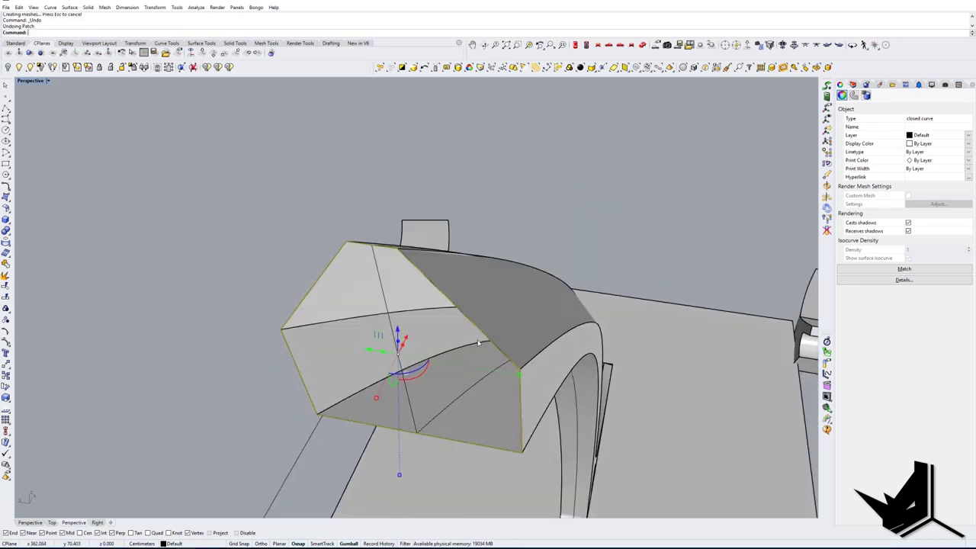
Step: Patch the tip's closed curve with 5 U and V spans, stiffness 1 and automatic trim on
{"action": "key", "text": "Return"}
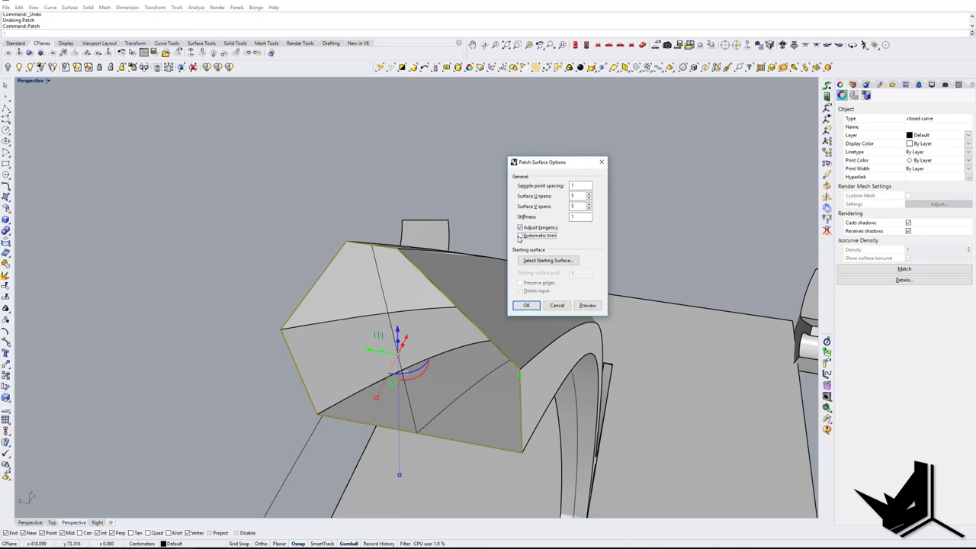
{"action": "left_click", "coordinate": [530, 305]}
{"action": "key", "text": "Escape"}
{"action": "right_click_drag", "start_coordinate": [479, 346], "coordinate": [450, 380]}
{"action": "scroll", "coordinate": [425, 355], "scroll_direction": "down", "scroll_amount": 5}
{"action": "scroll", "coordinate": [424, 352], "scroll_direction": "up", "scroll_amount": 6}
Step: Join the tip patch, both chamfer surfaces and the pylon body into one polysurface
{"action": "left_click", "coordinate": [424, 351]}
{"action": "left_click", "coordinate": [463, 317], "text": "shift"}
{"action": "left_click", "coordinate": [400, 290], "text": "shift"}
{"action": "right_click_drag", "start_coordinate": [383, 302], "coordinate": [390, 211]}
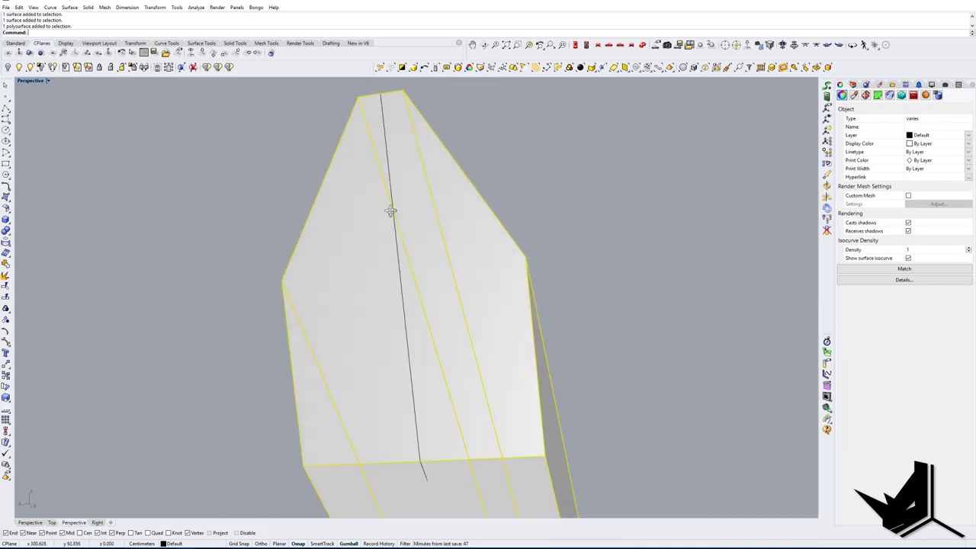
{"action": "scroll", "coordinate": [415, 328], "scroll_direction": "down", "scroll_amount": 5}
{"action": "mouse_move", "coordinate": [455, 412]}
{"action": "right_mouse_down"}
{"action": "mouse_move", "coordinate": [445, 458]}
{"action": "mouse_move", "coordinate": [450, 428]}
{"action": "right_mouse_up"}
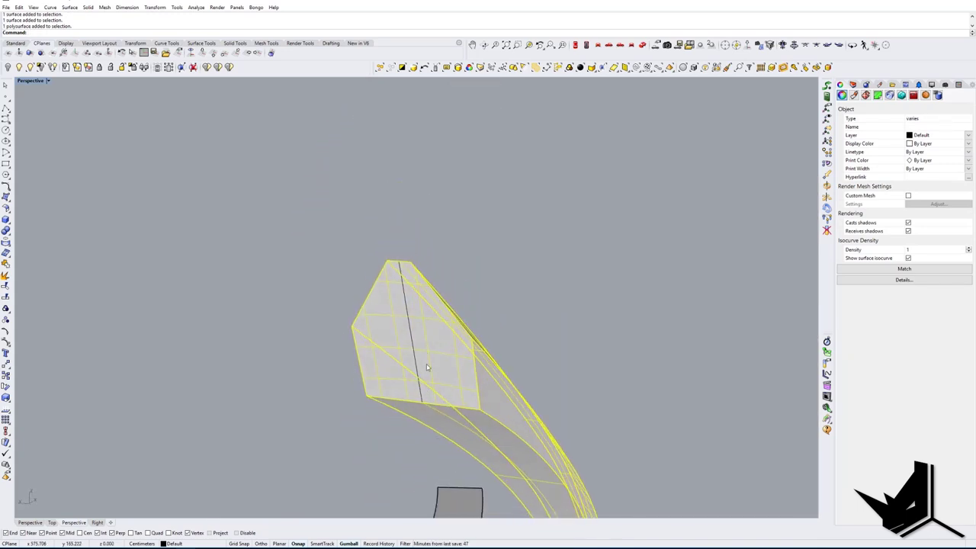
{"action": "right_click_drag", "start_coordinate": [446, 370], "coordinate": [339, 285]}
{"action": "scroll", "coordinate": [324, 311], "scroll_direction": "down", "scroll_amount": 2}
{"action": "type", "text": "Join"}
{"action": "key", "text": "Return"}
{"action": "key", "text": "Escape"}
Step: Extract the untrimmed end face at the pylon's lower end and delete it
{"action": "left_click", "coordinate": [293, 302]}
{"action": "scroll", "coordinate": [400, 306], "scroll_direction": "down", "scroll_amount": 4}
{"action": "left_click", "coordinate": [414, 361]}
{"action": "scroll", "coordinate": [373, 305], "scroll_direction": "down", "scroll_amount": 4}
{"action": "scroll", "coordinate": [353, 387], "scroll_direction": "up", "scroll_amount": 6}
{"action": "right_click_drag", "start_coordinate": [352, 386], "coordinate": [307, 388]}
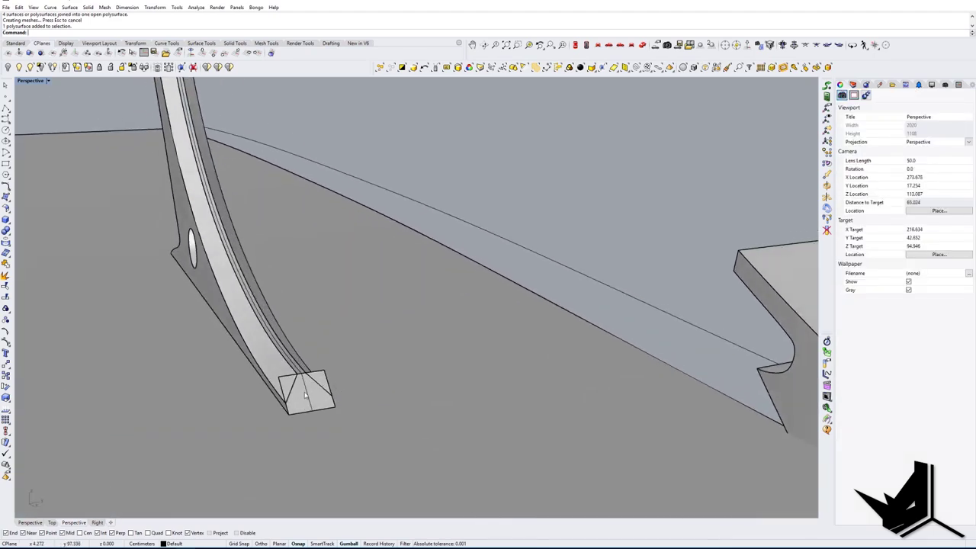
{"action": "scroll", "coordinate": [298, 389], "scroll_direction": "up", "scroll_amount": 6}
{"action": "left_click", "coordinate": [366, 382]}
{"action": "right_click_drag", "start_coordinate": [366, 383], "coordinate": [343, 375], "text": "shift"}
{"action": "key", "text": "Escape"}
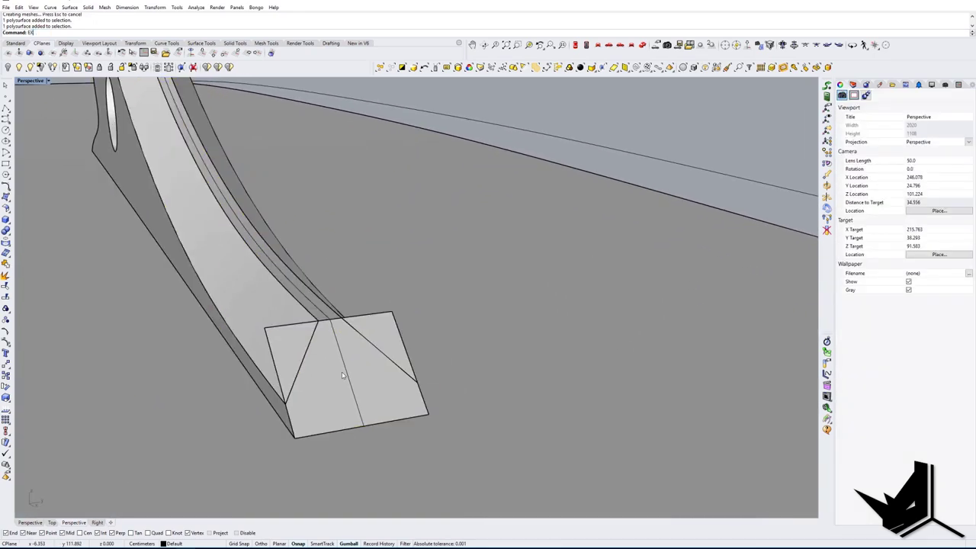
{"action": "left_click", "coordinate": [337, 379]}
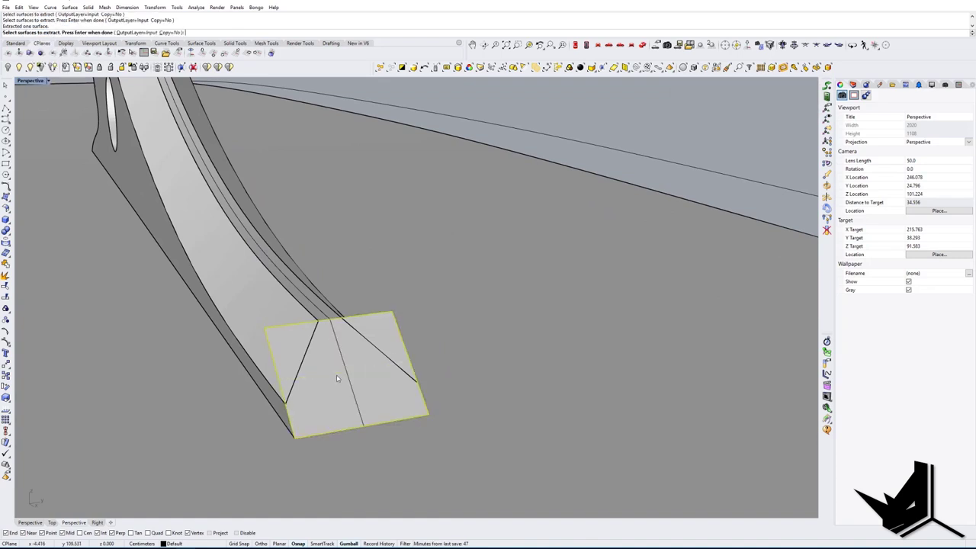
{"action": "key", "text": "Return"}
{"action": "key", "text": "Delete"}
Step: Join the edges around the pylon's open lower end into a closed curve and cap it with a patch
{"action": "right_click_drag", "start_coordinate": [338, 375], "coordinate": [485, 378]}
{"action": "left_click_drag", "start_coordinate": [430, 189], "coordinate": [572, 334], "text": "ctrl+shift"}
{"action": "right_click_drag", "start_coordinate": [573, 334], "coordinate": [472, 355]}
{"action": "type", "text": "Patch"}
{"action": "key", "text": "Return"}
{"action": "left_click", "coordinate": [534, 307]}
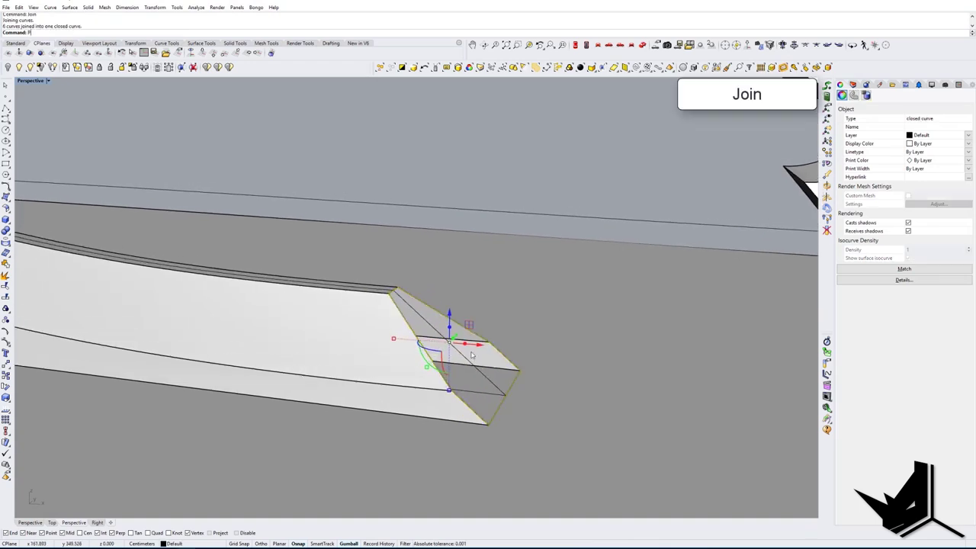
Step: Patch the closed curve at the pylon's lower end and join the patch with the pylon body
{"action": "type", "text": "atch"}
{"action": "key", "text": "Return"}
{"action": "left_click", "coordinate": [526, 306]}
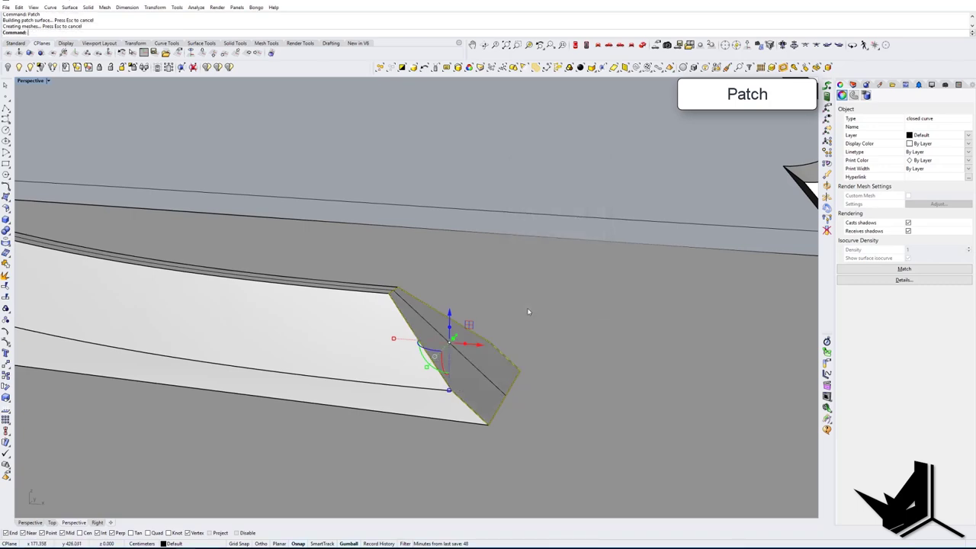
{"action": "left_click", "coordinate": [440, 346]}
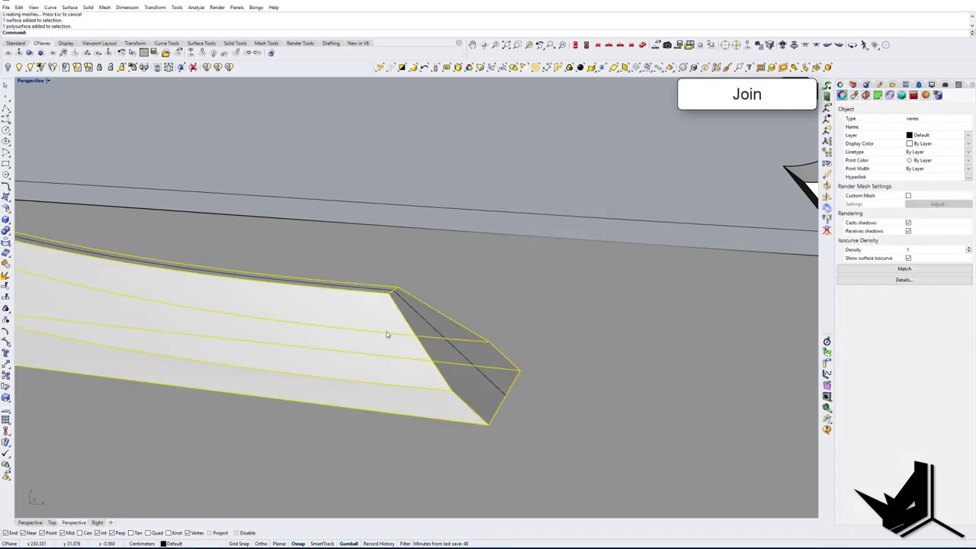
Step: Extrude the pylon's bottom face downward as a solid to form a base block
{"action": "scroll", "coordinate": [387, 335], "scroll_direction": "down", "scroll_amount": 12}
{"action": "right_click_drag", "start_coordinate": [388, 336], "coordinate": [480, 378]}
{"action": "scroll", "coordinate": [453, 397], "scroll_direction": "up", "scroll_amount": 8}
{"action": "scroll", "coordinate": [481, 377], "scroll_direction": "up", "scroll_amount": 7}
{"action": "type", "text": "es"}
{"action": "key", "text": "Return"}
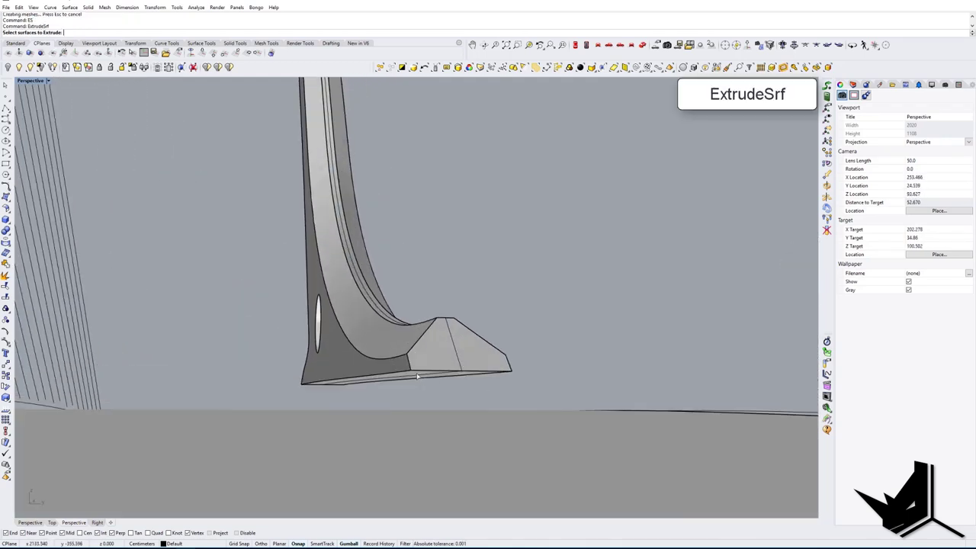
{"action": "key", "text": "Return"}
{"action": "right_click_drag", "start_coordinate": [404, 385], "coordinate": [404, 413]}
{"action": "right_click_drag", "start_coordinate": [310, 416], "coordinate": [314, 338], "text": "shift"}
{"action": "left_click", "coordinate": [322, 377]}
Step: Examine the pylon's base and its oval opening in the reference photo and compare them with the model
{"action": "scroll", "coordinate": [322, 386], "scroll_direction": "down", "scroll_amount": 4}
{"action": "right_click_drag", "start_coordinate": [322, 386], "coordinate": [398, 381]}
{"action": "scroll", "coordinate": [405, 402], "scroll_direction": "down", "scroll_amount": 4}
{"action": "scroll", "coordinate": [427, 392], "scroll_direction": "down", "scroll_amount": 3}
{"action": "scroll", "coordinate": [442, 372], "scroll_direction": "up", "scroll_amount": 11}
{"action": "left_click", "coordinate": [171, 548]}
{"action": "scroll", "coordinate": [546, 292], "scroll_direction": "up", "scroll_amount": 5}
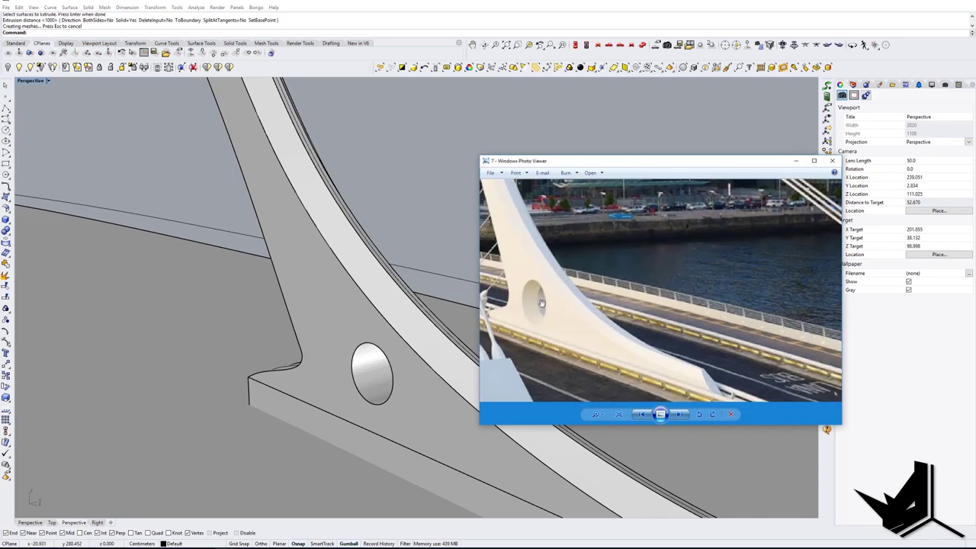
{"action": "scroll", "coordinate": [546, 293], "scroll_direction": "down", "scroll_amount": 5}
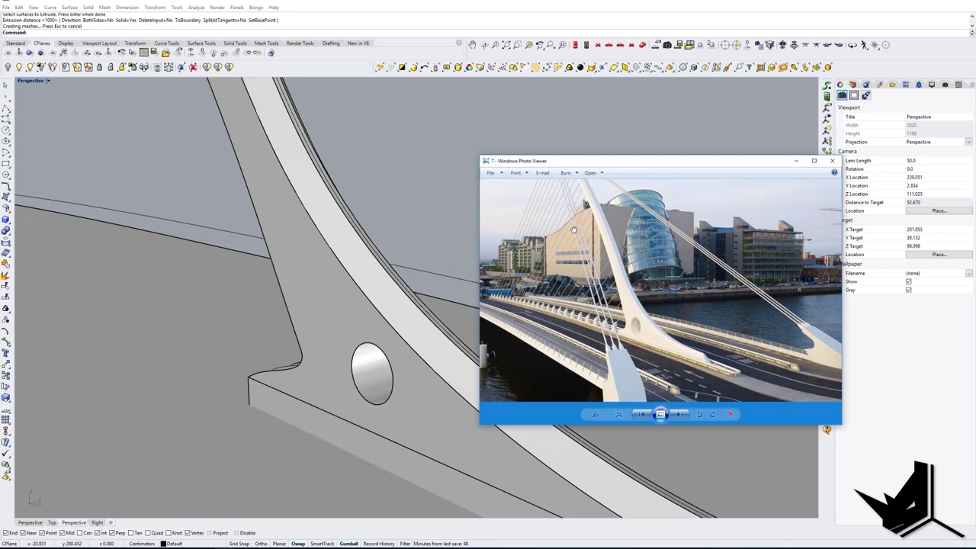
{"action": "left_click", "coordinate": [796, 163]}
Step: Extrude the deck surface downward into a solid slab
{"action": "right_click_drag", "start_coordinate": [355, 270], "coordinate": [333, 241]}
{"action": "scroll", "coordinate": [342, 270], "scroll_direction": "down", "scroll_amount": 12}
{"action": "left_click", "coordinate": [330, 259]}
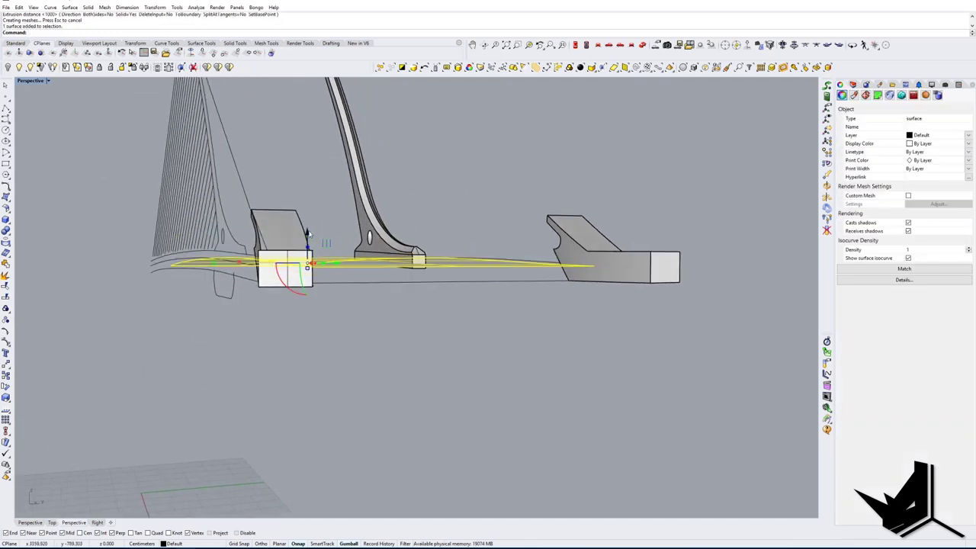
{"action": "left_click_drag", "start_coordinate": [307, 238], "coordinate": [308, 244]}
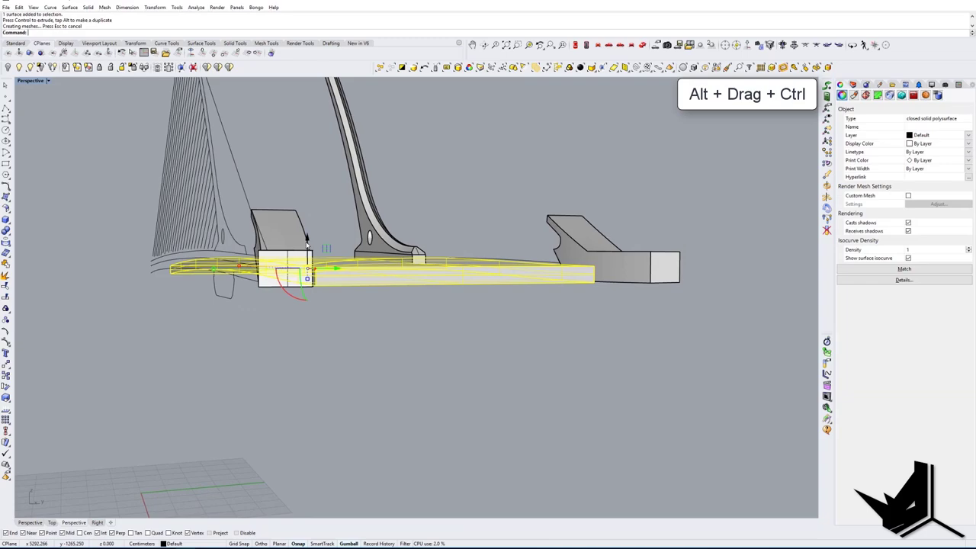
{"action": "key", "text": "Escape"}
Step: Select the back-stay cable curve that runs up from the near end block
{"action": "right_click_drag", "start_coordinate": [313, 259], "coordinate": [381, 309]}
{"action": "right_click_drag", "start_coordinate": [381, 309], "coordinate": [427, 333], "text": "shift"}
{"action": "left_click", "coordinate": [224, 548]}
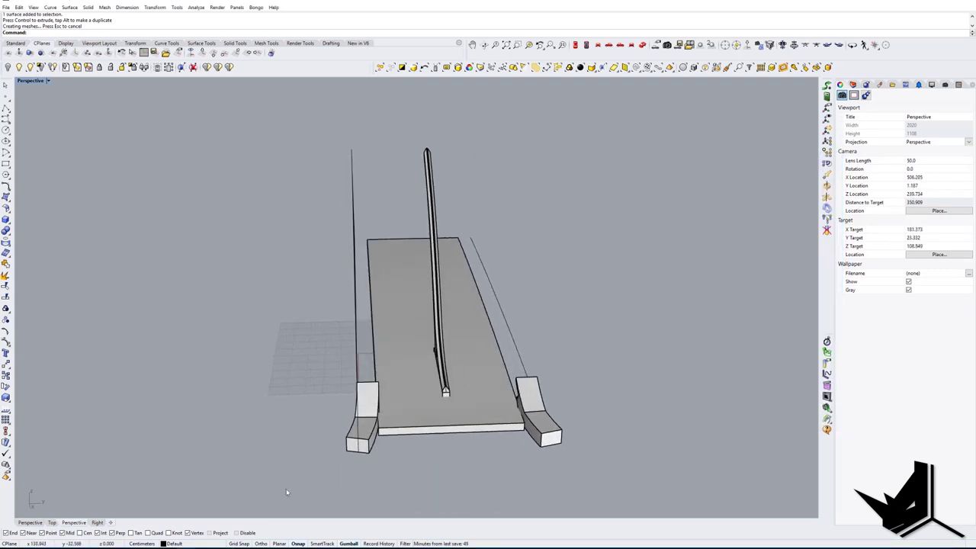
{"action": "right_click_drag", "start_coordinate": [391, 340], "coordinate": [411, 365], "text": "shift"}
{"action": "right_click_drag", "start_coordinate": [411, 365], "coordinate": [448, 347]}
{"action": "left_click", "coordinate": [540, 363]}
{"action": "scroll", "coordinate": [404, 410], "scroll_direction": "up", "scroll_amount": 8}
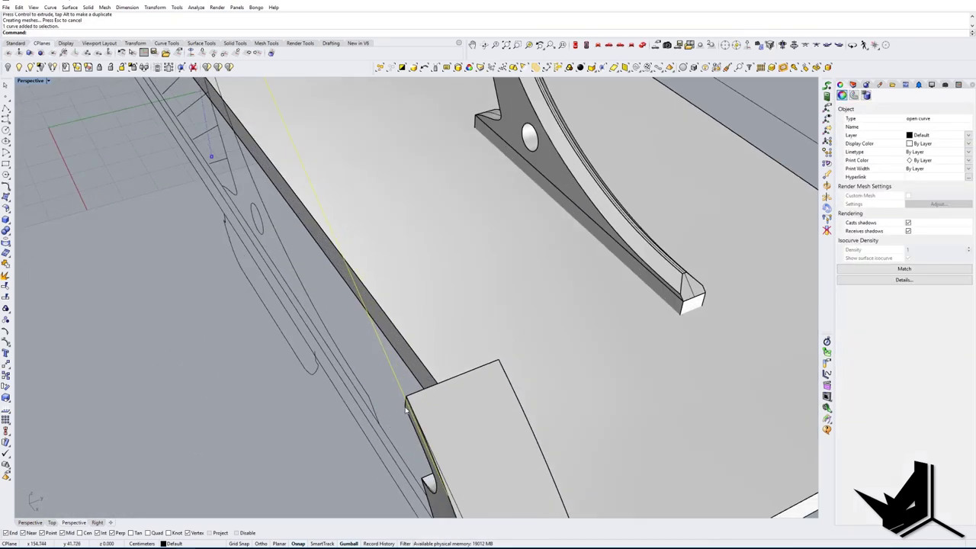
{"action": "type", "text": "c"}
{"action": "key", "text": "Return"}
{"action": "scroll", "coordinate": [420, 400], "scroll_direction": "up", "scroll_amount": 8}
{"action": "scroll", "coordinate": [420, 400], "scroll_direction": "down", "scroll_amount": 12}
{"action": "right_click_drag", "start_coordinate": [419, 400], "coordinate": [441, 375]}
{"action": "scroll", "coordinate": [519, 382], "scroll_direction": "down", "scroll_amount": 6}
{"action": "right_click_drag", "start_coordinate": [516, 381], "coordinate": [433, 386]}
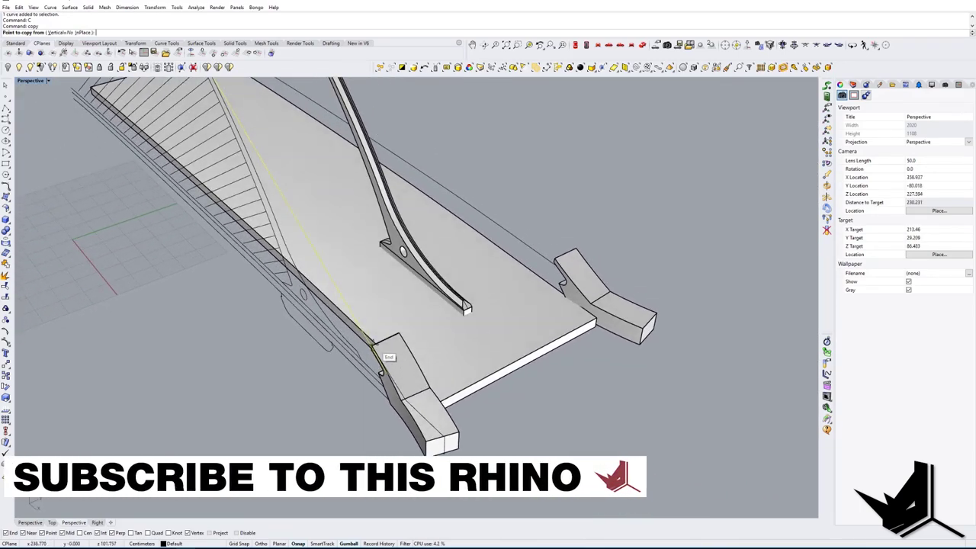
{"action": "scroll", "coordinate": [383, 348], "scroll_direction": "up", "scroll_amount": 9}
{"action": "key", "text": "Escape"}
Step: Duplicate the selected back-stay curve sideways, inward across the near end block
{"action": "mouse_move", "coordinate": [380, 345]}
{"action": "right_mouse_down"}
{"action": "mouse_move", "coordinate": [373, 350]}
{"action": "mouse_move", "coordinate": [393, 343]}
{"action": "right_mouse_up"}
{"action": "scroll", "coordinate": [366, 320], "scroll_direction": "down", "scroll_amount": 8}
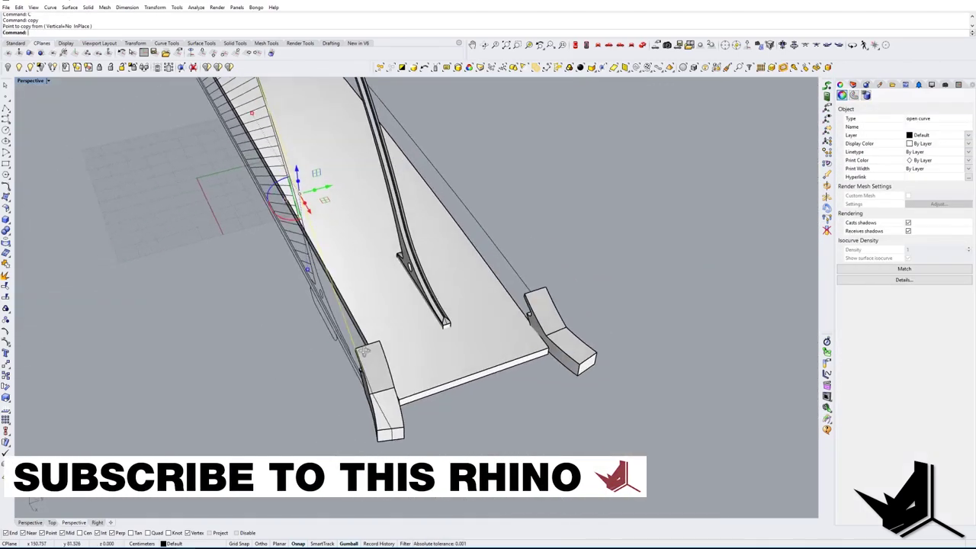
{"action": "left_click_drag", "start_coordinate": [328, 186], "coordinate": [333, 184], "text": "alt"}
{"action": "right_click_drag", "start_coordinate": [415, 276], "coordinate": [393, 307]}
{"action": "scroll", "coordinate": [357, 364], "scroll_direction": "up", "scroll_amount": 5}
{"action": "key", "text": "Escape"}
{"action": "right_click_drag", "start_coordinate": [357, 364], "coordinate": [372, 328]}
Step: Move the upper end point of the duplicated back-stay curve across to the central pylon, near its tip
{"action": "left_click", "coordinate": [406, 378]}
{"action": "scroll", "coordinate": [407, 379], "scroll_direction": "down", "scroll_amount": 8}
{"action": "scroll", "coordinate": [350, 180], "scroll_direction": "up", "scroll_amount": 5}
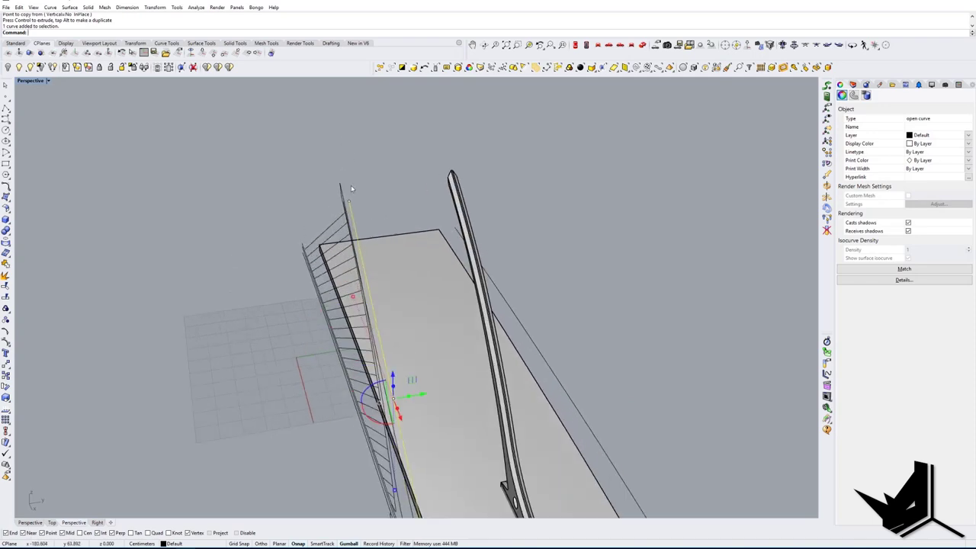
{"action": "left_click", "coordinate": [350, 200]}
{"action": "right_click_drag", "start_coordinate": [350, 200], "coordinate": [375, 203]}
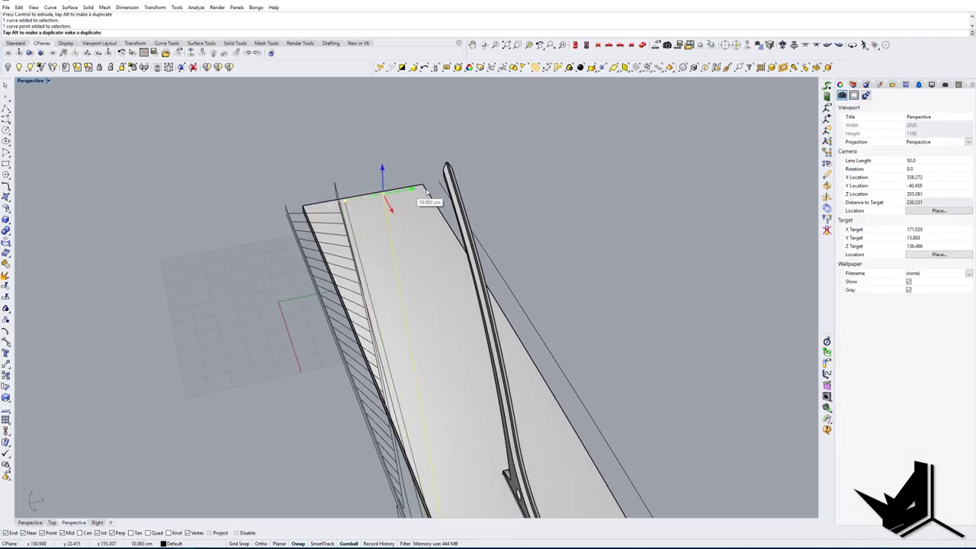
{"action": "right_click_drag", "start_coordinate": [464, 206], "coordinate": [401, 247]}
{"action": "scroll", "coordinate": [319, 200], "scroll_direction": "up", "scroll_amount": 8}
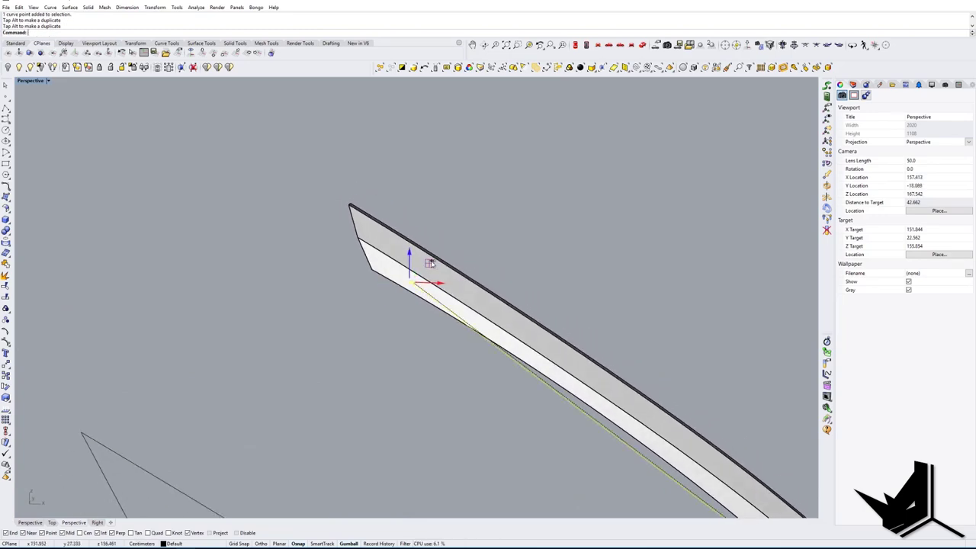
{"action": "left_click_drag", "start_coordinate": [432, 264], "coordinate": [432, 264]}
{"action": "scroll", "coordinate": [442, 273], "scroll_direction": "down", "scroll_amount": 6}
{"action": "right_click_drag", "start_coordinate": [474, 287], "coordinate": [405, 342]}
{"action": "scroll", "coordinate": [450, 327], "scroll_direction": "down", "scroll_amount": 3}
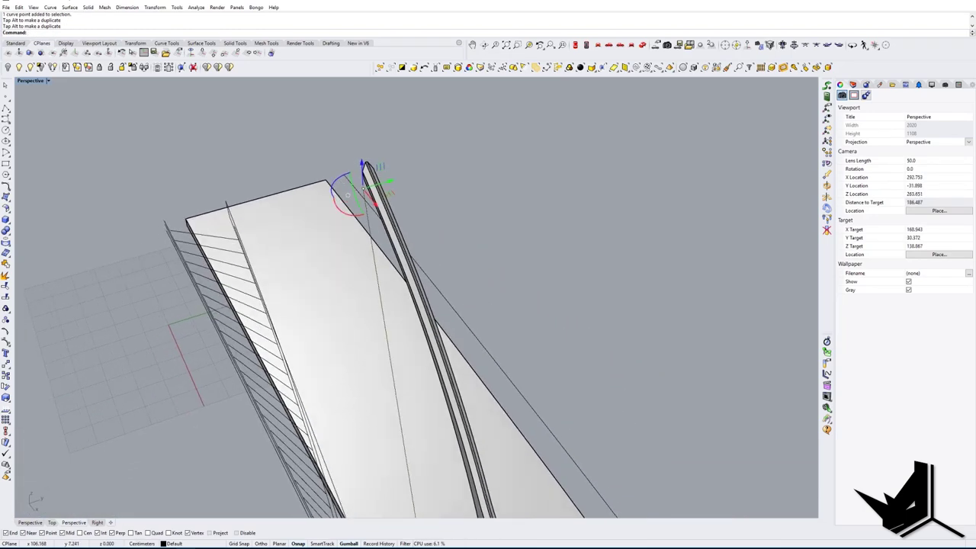
Step: Examine how the cables attach near the pylon's tip in the reference photo
{"action": "key", "text": "alt+Tab"}
{"action": "key", "text": "alt+Tab"}
{"action": "left_click_drag", "start_coordinate": [660, 261], "coordinate": [665, 328]}
{"action": "scroll", "coordinate": [574, 198], "scroll_direction": "up", "scroll_amount": 6}
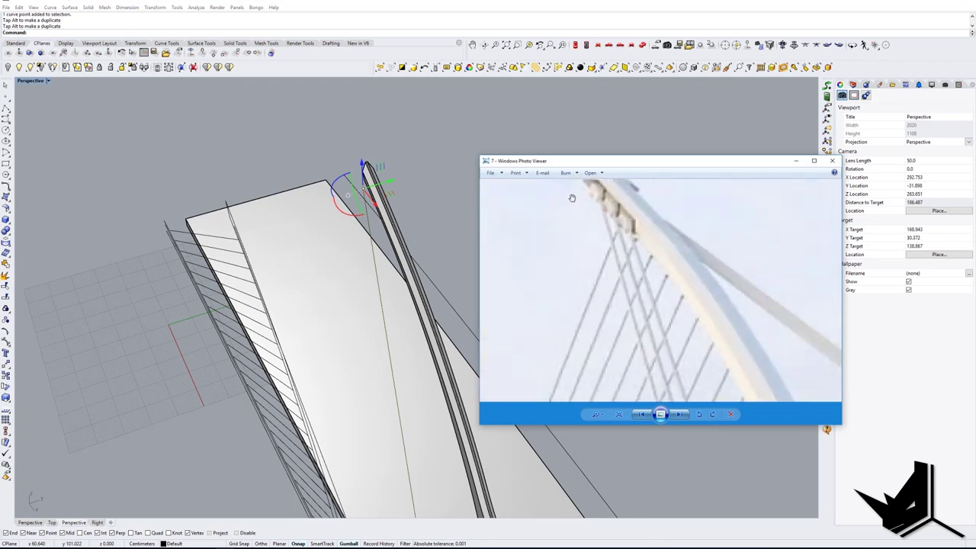
{"action": "left_click_drag", "start_coordinate": [608, 219], "coordinate": [619, 265]}
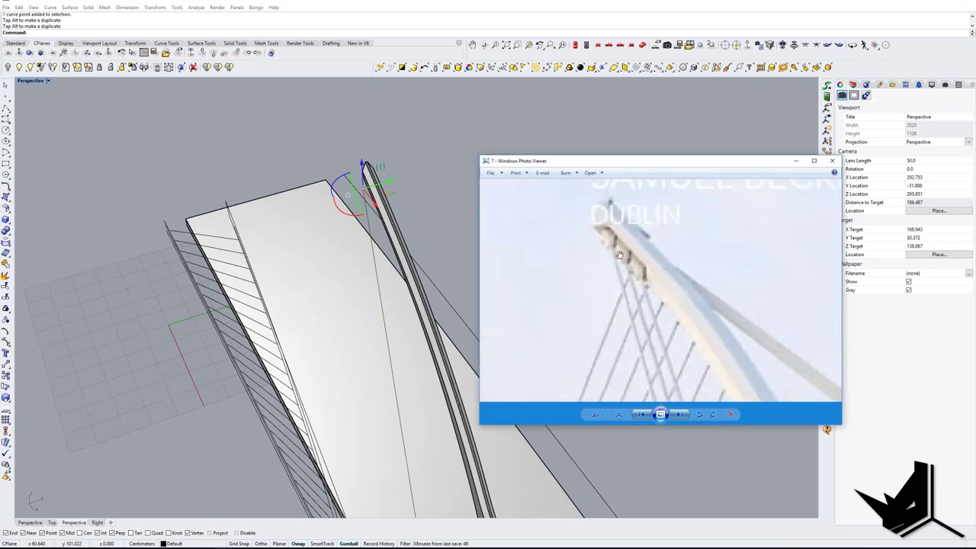
{"action": "left_click", "coordinate": [799, 164]}
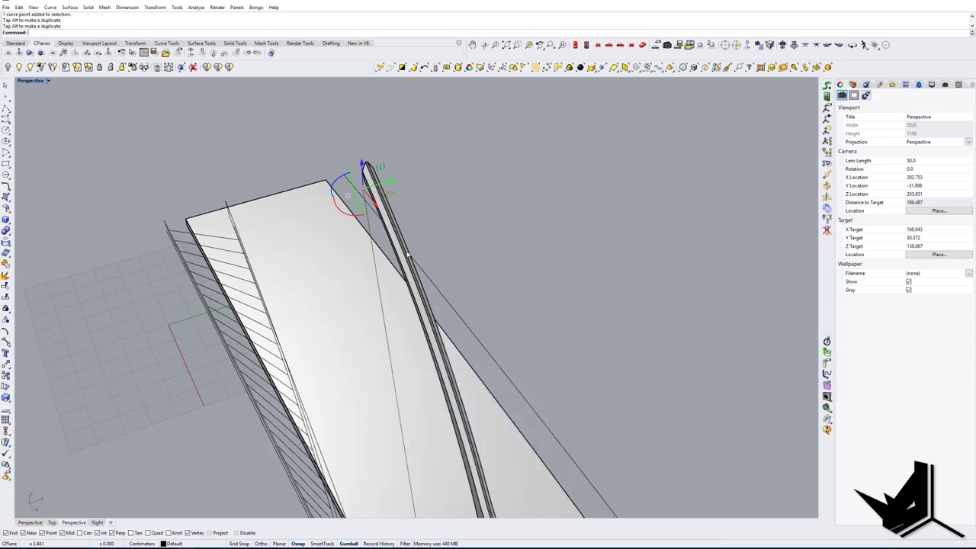
Step: Extract a U-direction isocurve across the pylon's lower side face, close to the tip
{"action": "right_click_drag", "start_coordinate": [366, 263], "coordinate": [477, 234]}
{"action": "scroll", "coordinate": [350, 226], "scroll_direction": "up", "scroll_amount": 9}
{"action": "scroll", "coordinate": [427, 302], "scroll_direction": "up", "scroll_amount": 2}
{"action": "right_click_drag", "start_coordinate": [228, 253], "coordinate": [351, 281], "text": "shift"}
{"action": "key", "text": "Escape"}
{"action": "key", "text": "Escape"}
{"action": "left_click", "coordinate": [381, 262]}
{"action": "key", "text": "Escape"}
{"action": "scroll", "coordinate": [367, 260], "scroll_direction": "up", "scroll_amount": 4}
{"action": "type", "text": "Extract"}
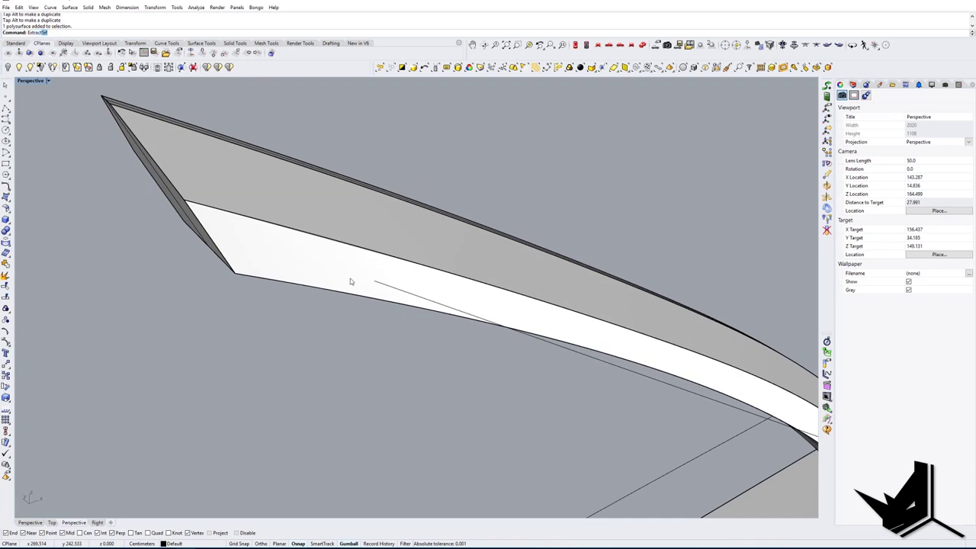
{"action": "type", "text": "Isocurve"}
{"action": "key", "text": "Return"}
{"action": "scroll", "coordinate": [345, 283], "scroll_direction": "up", "scroll_amount": 2}
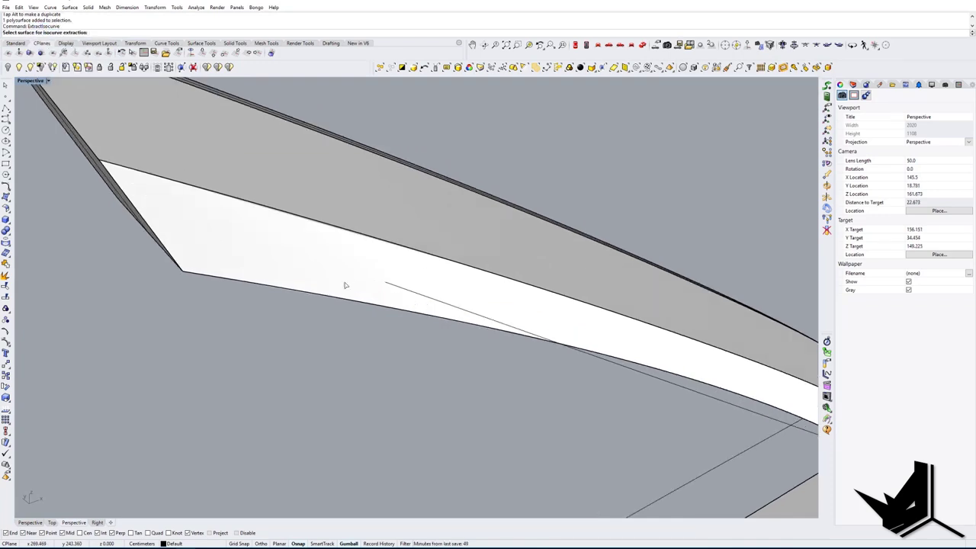
{"action": "scroll", "coordinate": [344, 282], "scroll_direction": "down", "scroll_amount": 4}
{"action": "right_click_drag", "start_coordinate": [345, 282], "coordinate": [306, 258]}
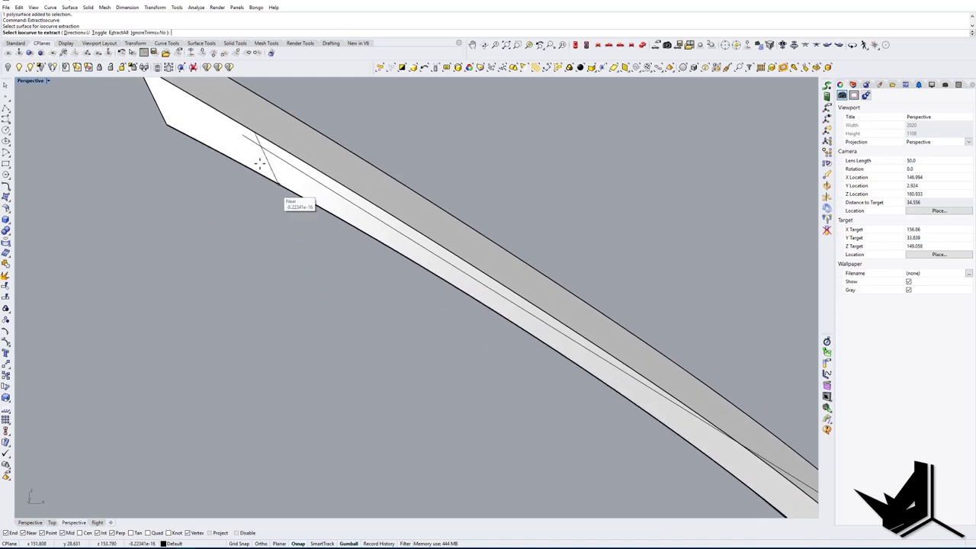
{"action": "right_click_drag", "start_coordinate": [261, 161], "coordinate": [270, 205], "text": "shift"}
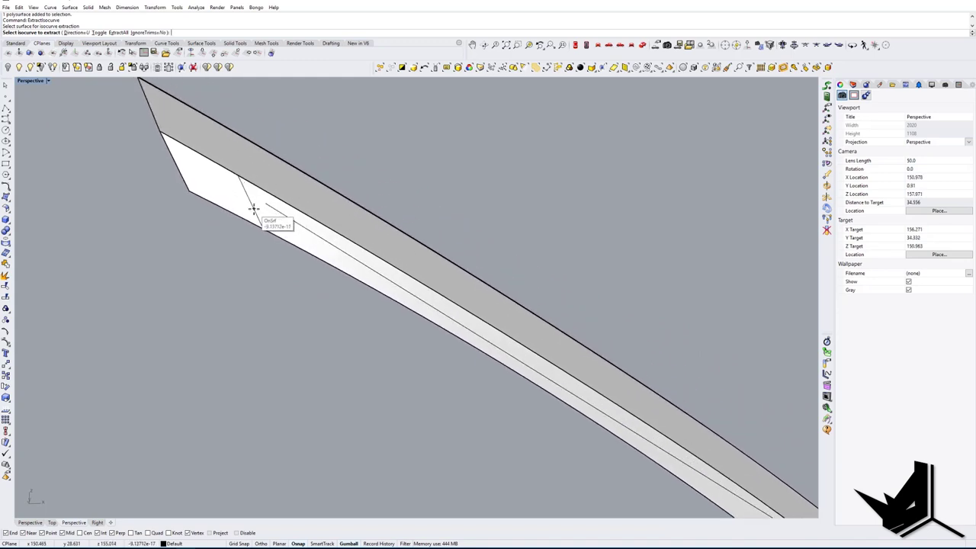
{"action": "key", "text": "Return"}
{"action": "left_click", "coordinate": [285, 322]}
{"action": "right_click_drag", "start_coordinate": [285, 323], "coordinate": [283, 337]}
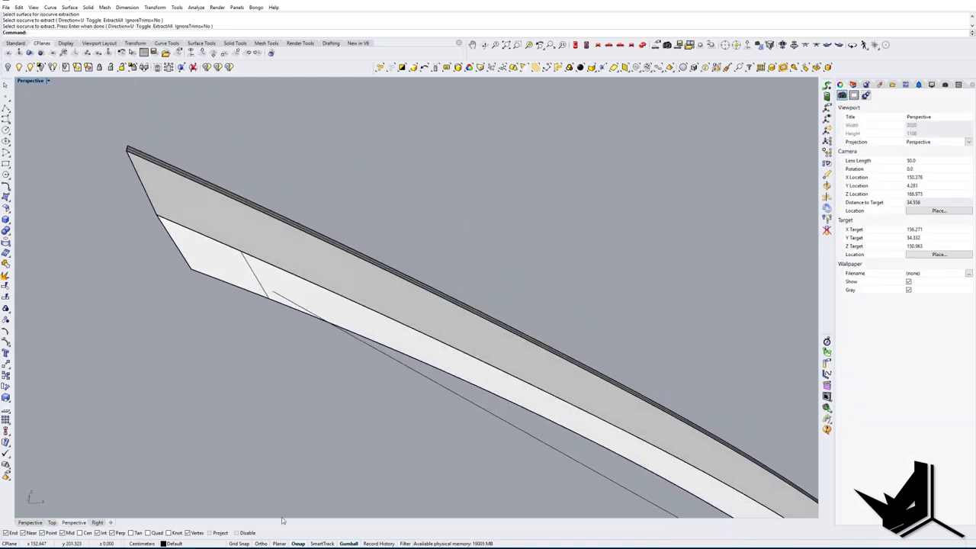
Step: Check the cable anchors in the photo and extract a second crosswise isocurve farther down the same pylon face
{"action": "key", "text": "alt+Tab"}
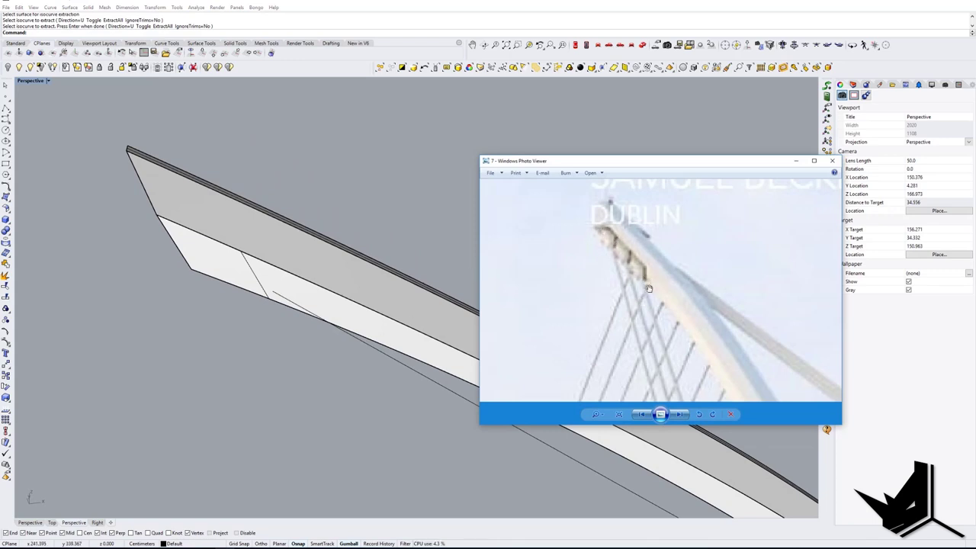
{"action": "left_click", "coordinate": [795, 163]}
{"action": "right_click_drag", "start_coordinate": [363, 279], "coordinate": [344, 287]}
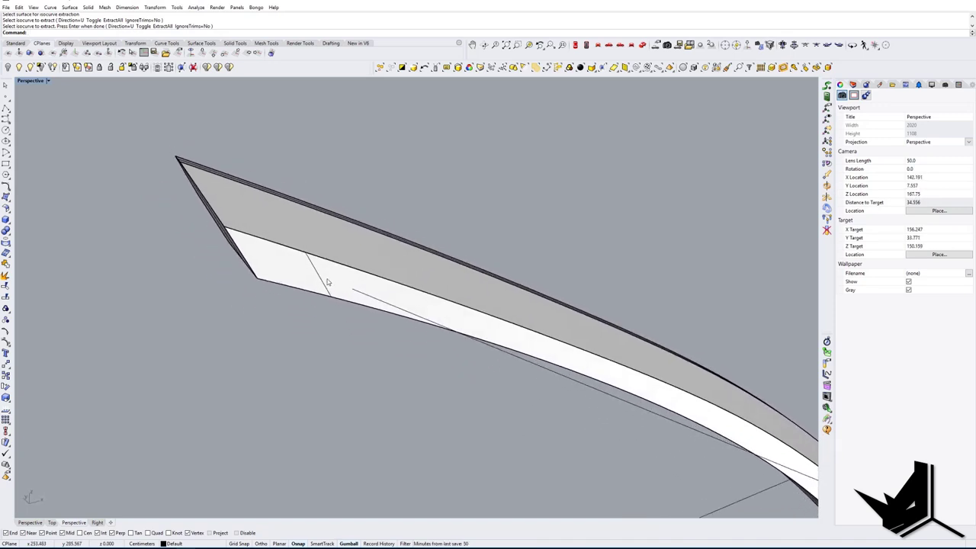
{"action": "left_click", "coordinate": [329, 282]}
{"action": "right_click", "coordinate": [331, 282]}
{"action": "left_click", "coordinate": [332, 281]}
{"action": "scroll", "coordinate": [375, 284], "scroll_direction": "up", "scroll_amount": 4}
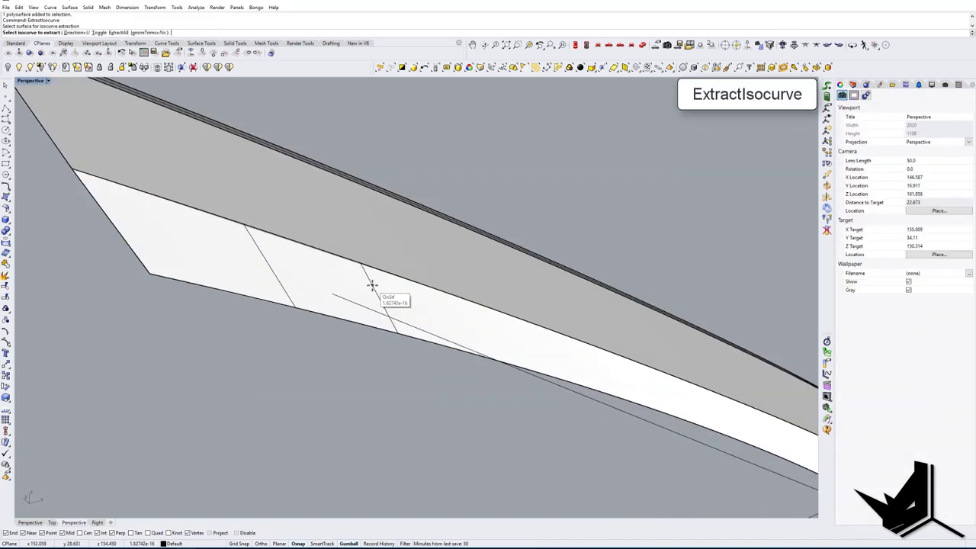
{"action": "scroll", "coordinate": [373, 290], "scroll_direction": "down", "scroll_amount": 8}
{"action": "right_click_drag", "start_coordinate": [363, 294], "coordinate": [388, 299]}
{"action": "scroll", "coordinate": [352, 294], "scroll_direction": "up", "scroll_amount": 6}
{"action": "left_click", "coordinate": [349, 297]}
{"action": "right_click", "coordinate": [421, 317]}
Step: Extract two more U-direction isocurves at similar spacing farther down the pylon's lower side face
{"action": "left_click", "coordinate": [429, 316]}
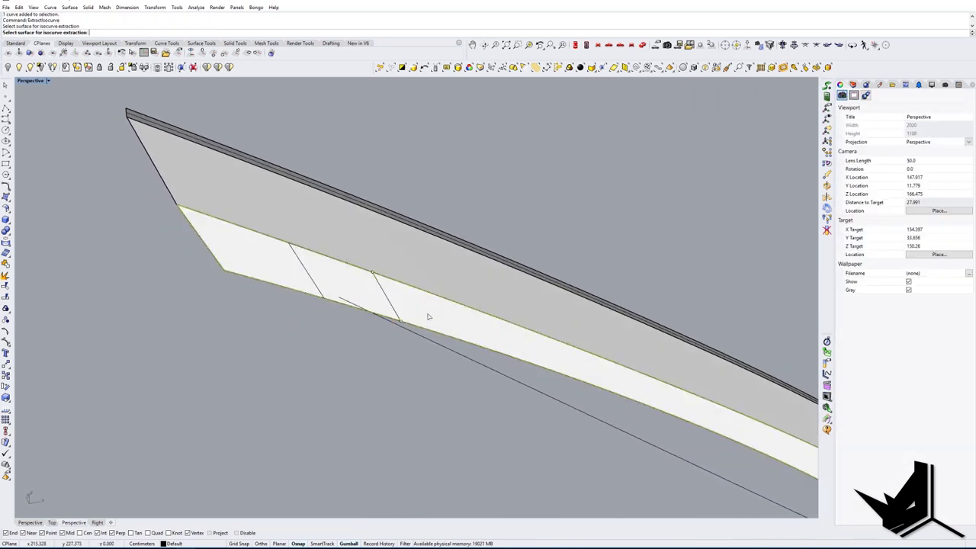
{"action": "left_click", "coordinate": [449, 323]}
{"action": "right_click", "coordinate": [451, 324]}
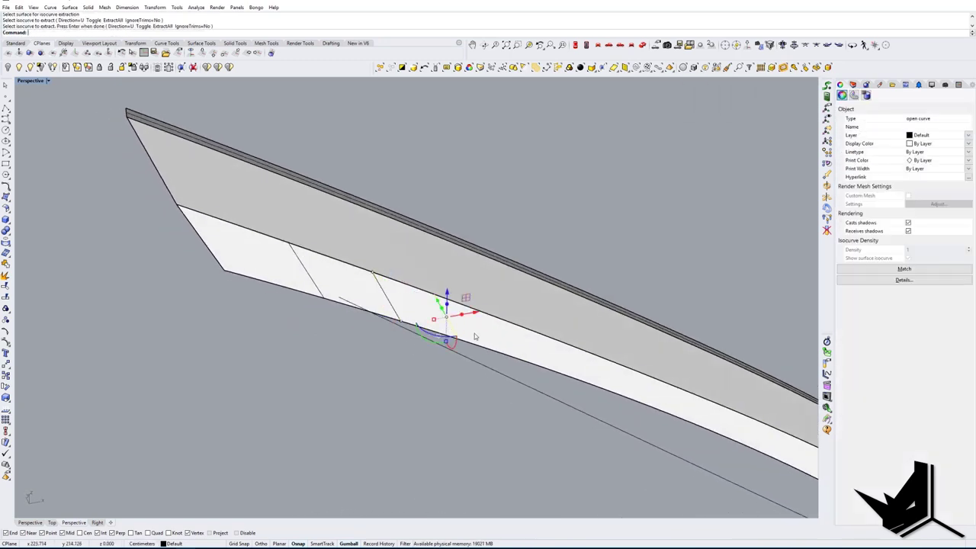
{"action": "key", "text": "Escape"}
{"action": "right_click_drag", "start_coordinate": [487, 334], "coordinate": [390, 297], "text": "shift"}
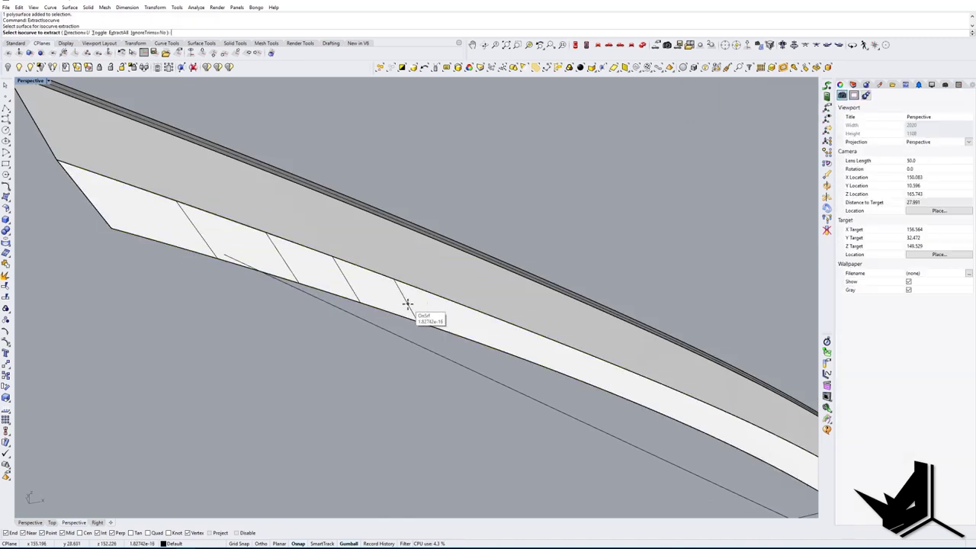
{"action": "left_click", "coordinate": [411, 305]}
{"action": "right_click", "coordinate": [411, 304]}
{"action": "scroll", "coordinate": [411, 303], "scroll_direction": "down", "scroll_amount": 8}
{"action": "key", "text": "Escape"}
{"action": "right_click_drag", "start_coordinate": [410, 301], "coordinate": [382, 297]}
{"action": "scroll", "coordinate": [322, 255], "scroll_direction": "up", "scroll_amount": 8}
{"action": "right_click_drag", "start_coordinate": [316, 255], "coordinate": [326, 279]}
{"action": "scroll", "coordinate": [326, 262], "scroll_direction": "up", "scroll_amount": 2}
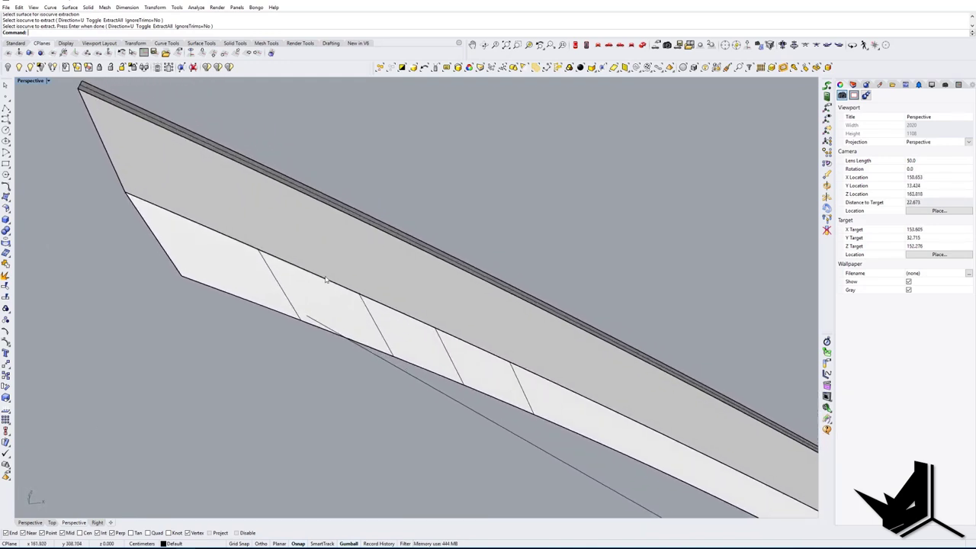
{"action": "type", "text": "ExtractIsocurve"}
{"action": "key", "text": "Return"}
{"action": "left_click", "coordinate": [324, 296]}
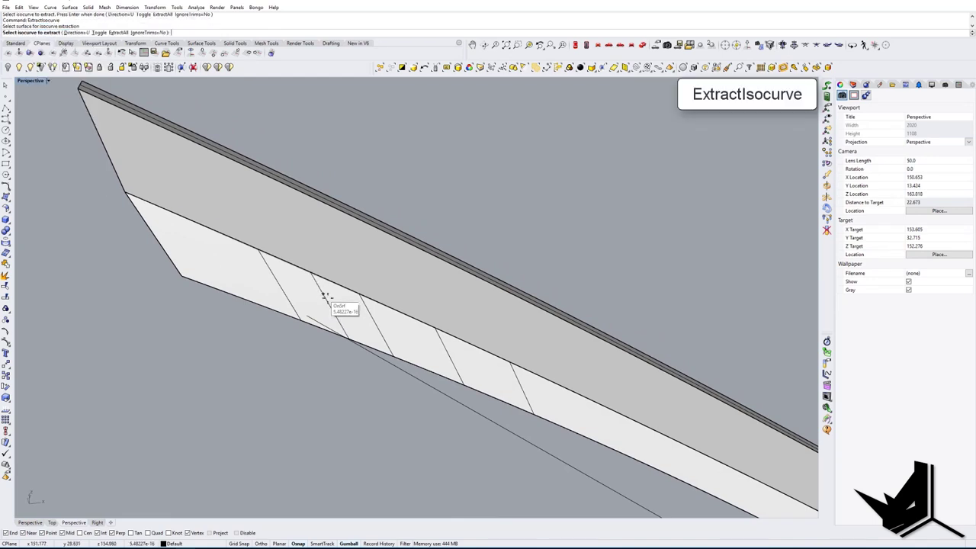
{"action": "type", "text": "t"}
{"action": "key", "text": "Return"}
{"action": "scroll", "coordinate": [304, 281], "scroll_direction": "up", "scroll_amount": 2}
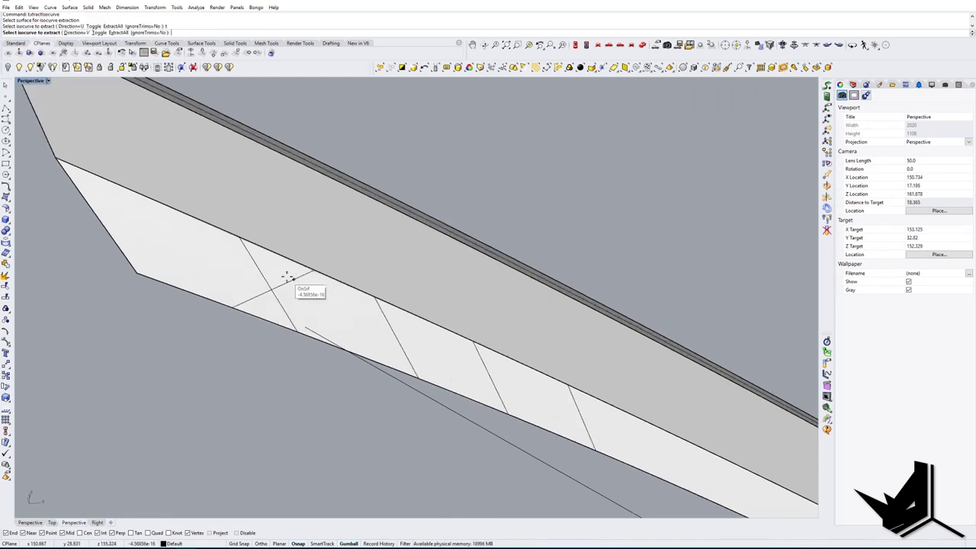
{"action": "scroll", "coordinate": [283, 275], "scroll_direction": "down", "scroll_amount": 4}
{"action": "right_click_drag", "start_coordinate": [282, 275], "coordinate": [337, 334]}
{"action": "scroll", "coordinate": [289, 215], "scroll_direction": "up", "scroll_amount": 4}
{"action": "key", "text": "Escape"}
{"action": "left_click", "coordinate": [290, 278]}
{"action": "key", "text": "Escape"}
Step: Extract the pylon's lower side face carrying the four isocurves from the polysurface as a separate surface
{"action": "left_click", "coordinate": [355, 344]}
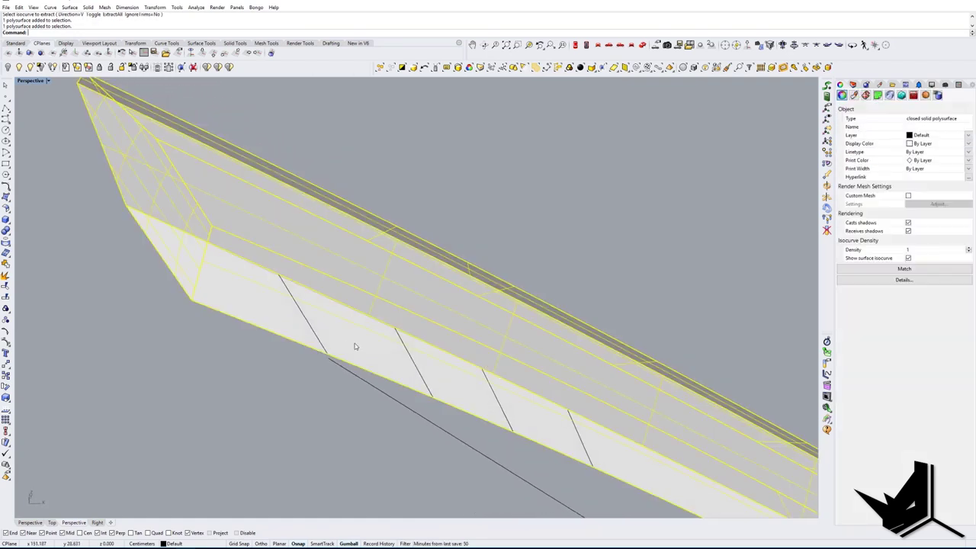
{"action": "key", "text": "Escape"}
{"action": "type", "text": "ExtractSrf"}
{"action": "key", "text": "Return"}
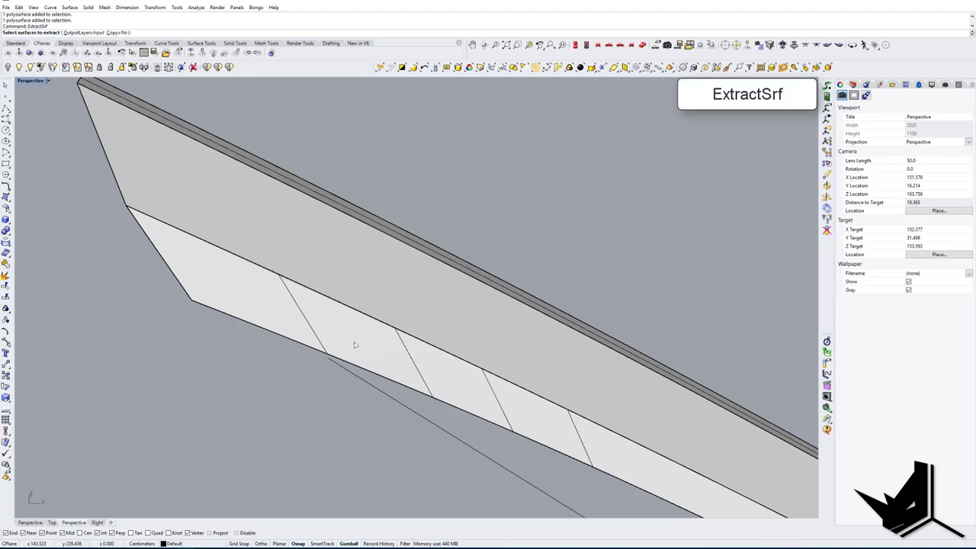
{"action": "left_click", "coordinate": [353, 344]}
{"action": "key", "text": "Return"}
{"action": "right_click_drag", "start_coordinate": [362, 345], "coordinate": [329, 330]}
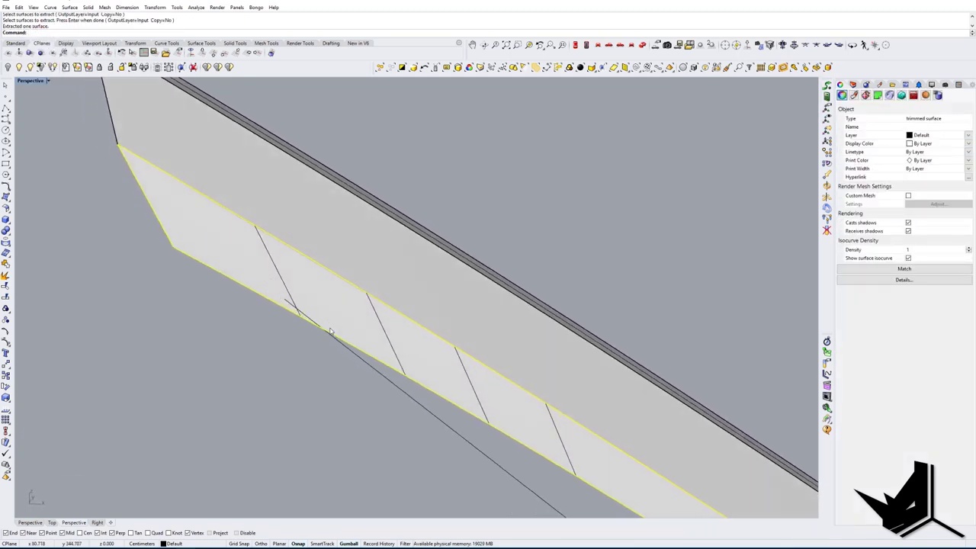
Step: Copy the extracted lower side face of the pylon in place
{"action": "type", "text": "C"}
{"action": "key", "text": "Return"}
{"action": "type", "text": "i"}
{"action": "key", "text": "Return"}
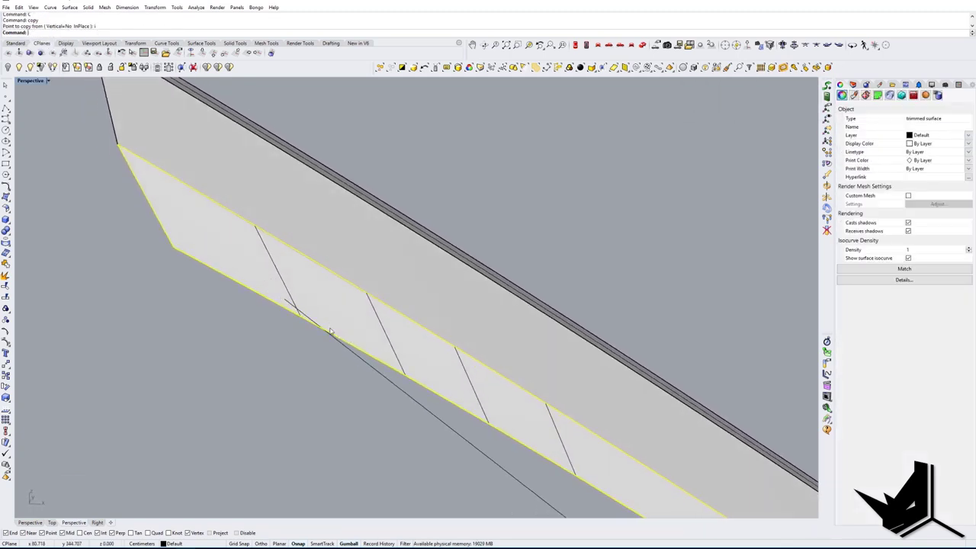
Step: Join one of the coincident lower side faces back to the pylon polysurface and hide the joined solid
{"action": "left_click", "coordinate": [226, 244]}
{"action": "left_click", "coordinate": [521, 268]}
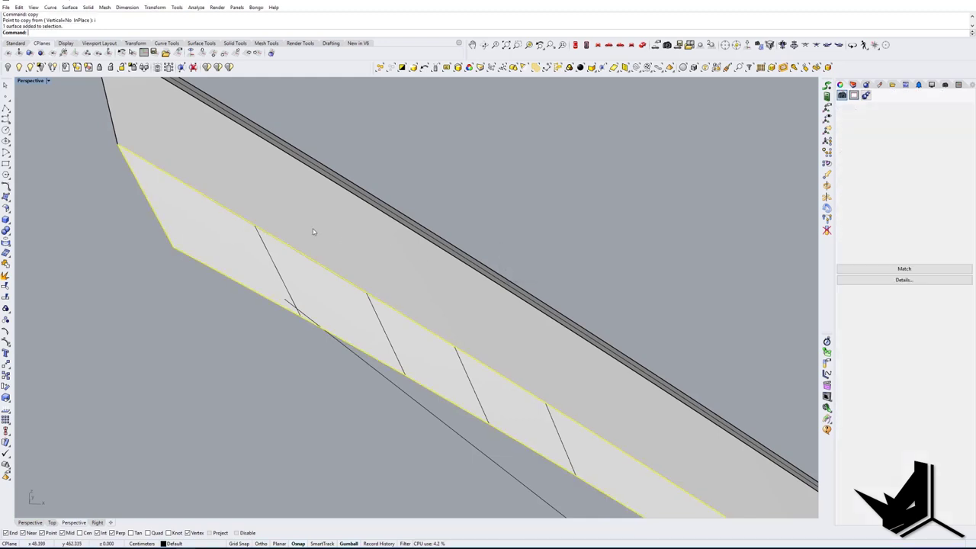
{"action": "left_click", "coordinate": [309, 227]}
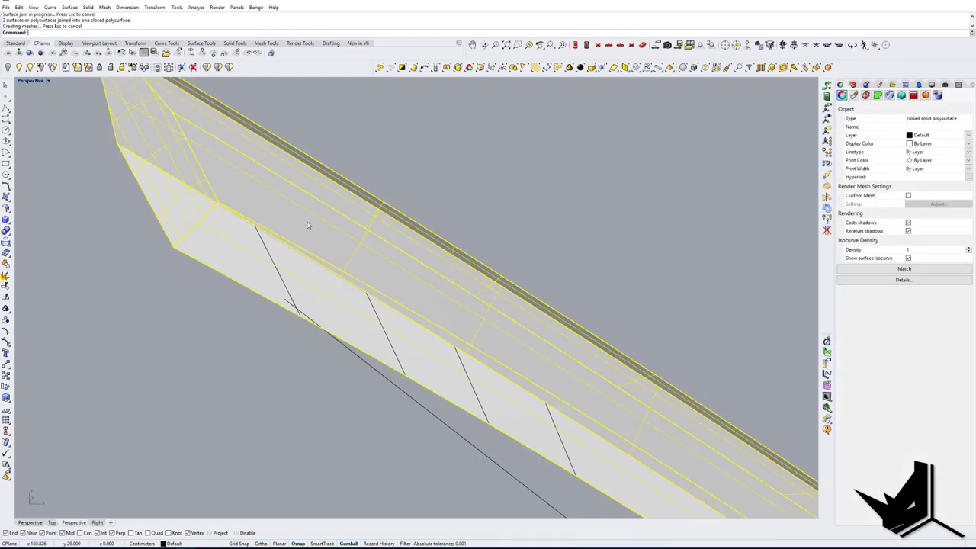
{"action": "key", "text": "ctrl+h"}
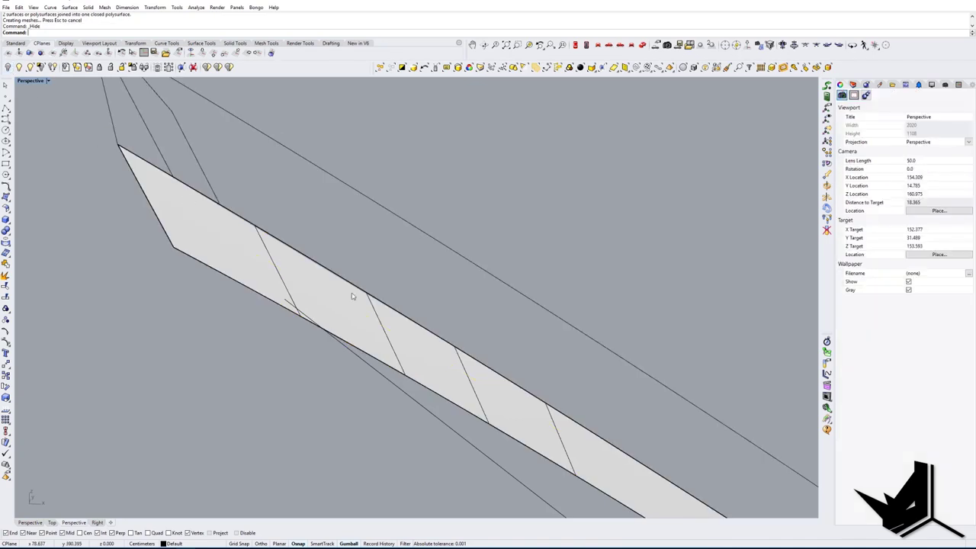
Step: Split the remaining face with the four crosswise isocurves and delete the two outer end pieces, keeping the three middle panels
{"action": "right_click_drag", "start_coordinate": [353, 297], "coordinate": [363, 326]}
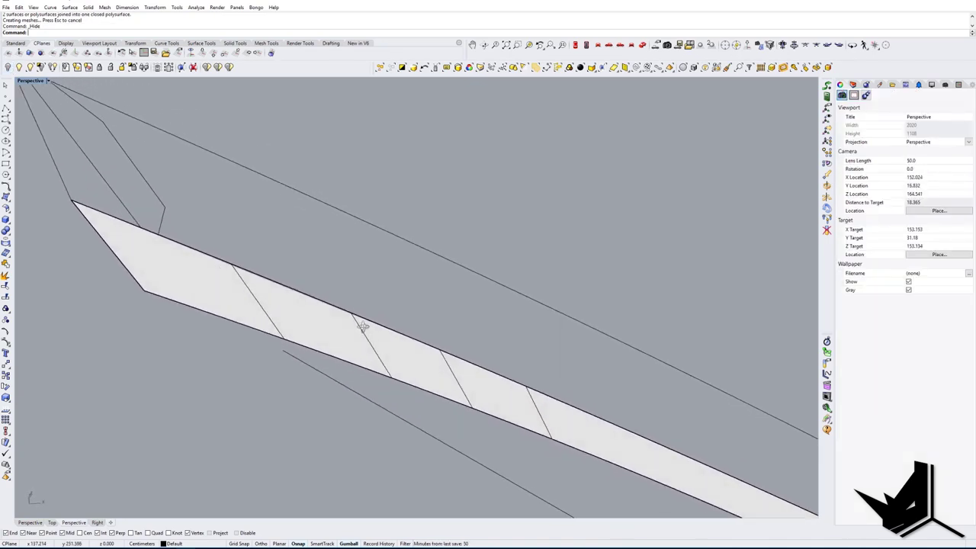
{"action": "key", "text": "Return"}
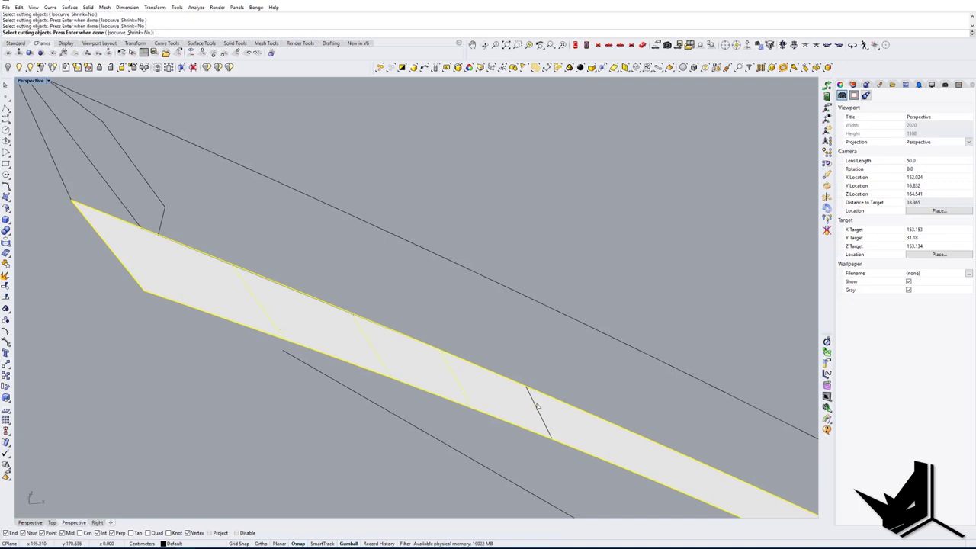
{"action": "left_click", "coordinate": [567, 422]}
{"action": "key", "text": "Delete"}
{"action": "left_click", "coordinate": [221, 294]}
{"action": "key", "text": "Delete"}
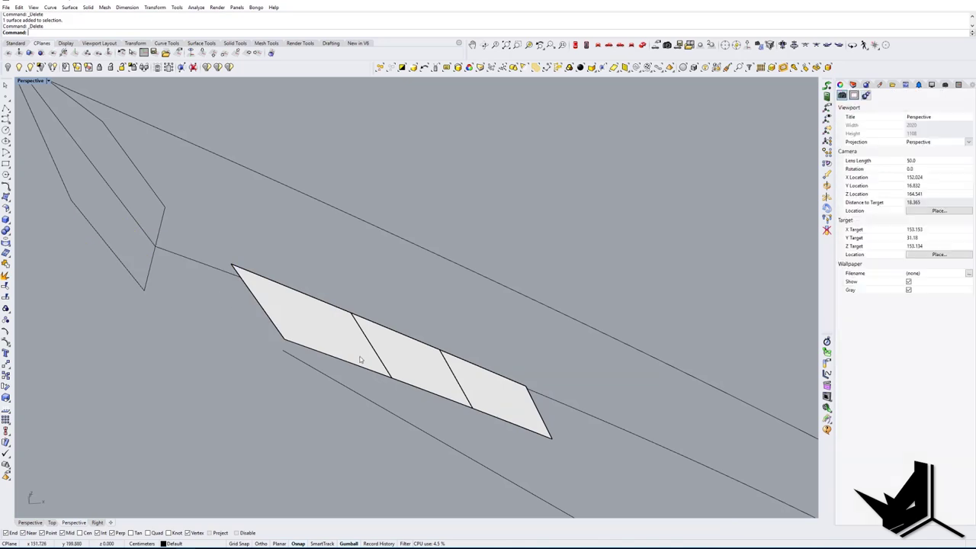
Step: Select the panel nearest the pylon's tip and set the gumball alignment to Object
{"action": "right_click_drag", "start_coordinate": [362, 361], "coordinate": [358, 354]}
{"action": "left_click", "coordinate": [318, 318]}
{"action": "mouse_move", "coordinate": [320, 319]}
{"action": "right_mouse_down", "text": "shift"}
{"action": "mouse_move", "coordinate": [368, 338]}
{"action": "mouse_move", "coordinate": [291, 313]}
{"action": "mouse_move", "coordinate": [315, 330]}
{"action": "right_mouse_up", "text": "shift"}
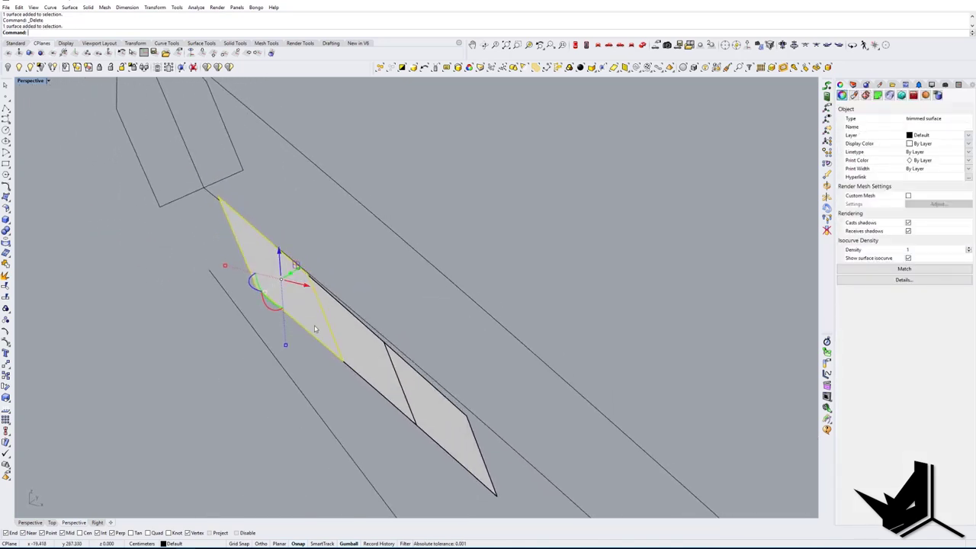
{"action": "key", "text": "Return"}
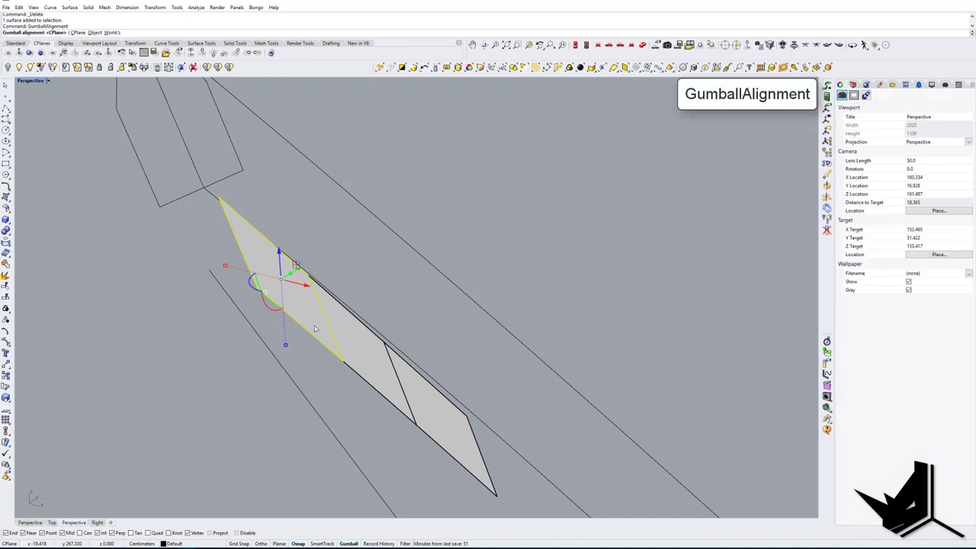
{"action": "key", "text": "Return"}
{"action": "right_click_drag", "start_coordinate": [290, 326], "coordinate": [330, 317]}
{"action": "scroll", "coordinate": [343, 328], "scroll_direction": "down", "scroll_amount": 12}
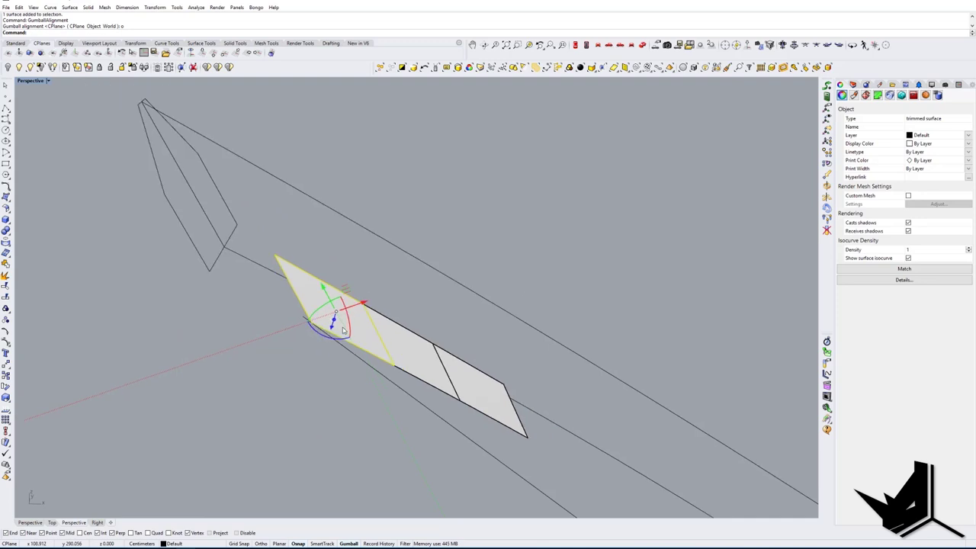
Step: Scale the uppermost of the three panel surfaces down slightly in 3D, using the object-aligned gumball
{"action": "scroll", "coordinate": [342, 331], "scroll_direction": "down", "scroll_amount": 6}
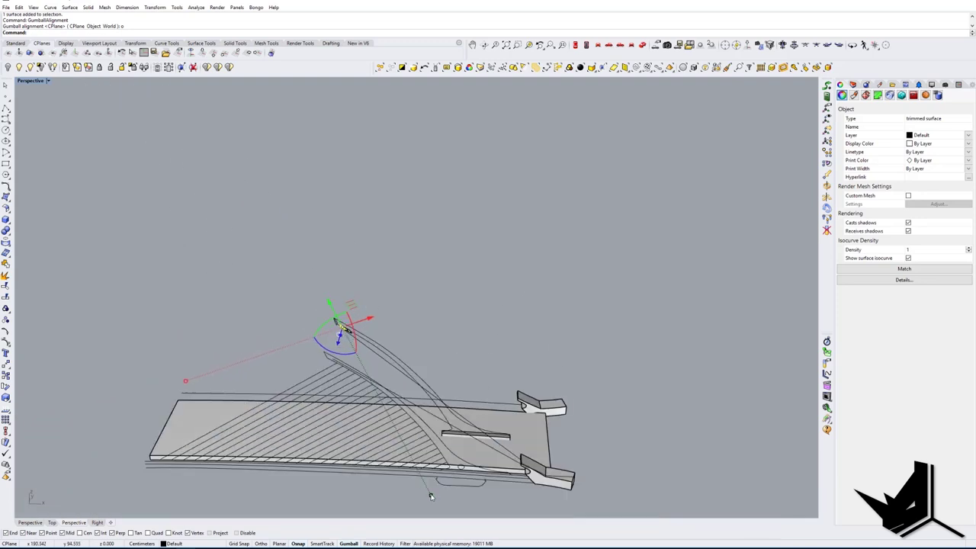
{"action": "left_click_drag", "start_coordinate": [430, 496], "coordinate": [424, 483], "text": "shift"}
{"action": "scroll", "coordinate": [355, 321], "scroll_direction": "down", "scroll_amount": 2}
{"action": "scroll", "coordinate": [345, 324], "scroll_direction": "up", "scroll_amount": 8}
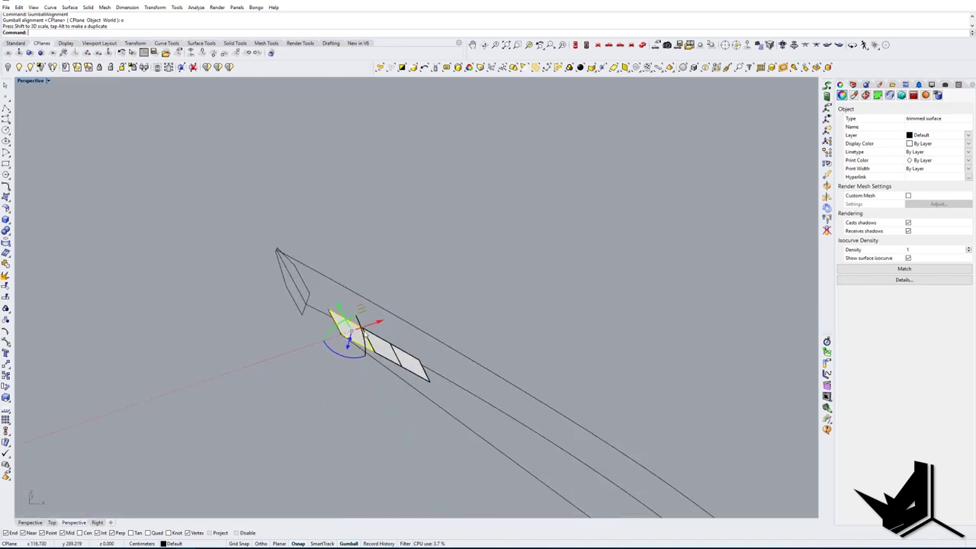
Step: Scale the middle panel surface down slightly in 3D to leave a narrow gap around it
{"action": "left_click", "coordinate": [477, 440]}
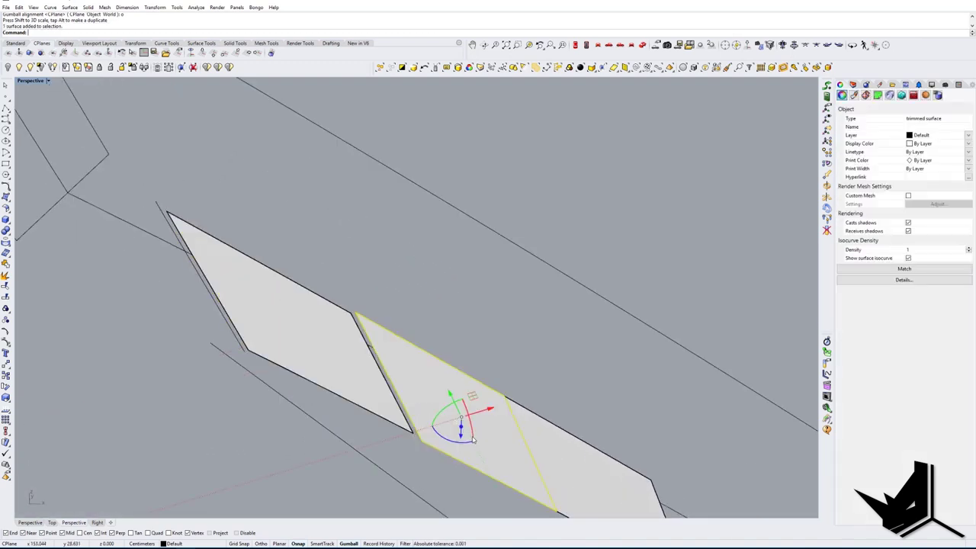
{"action": "scroll", "coordinate": [330, 266], "scroll_direction": "down", "scroll_amount": 8}
{"action": "scroll", "coordinate": [330, 266], "scroll_direction": "down", "scroll_amount": 3}
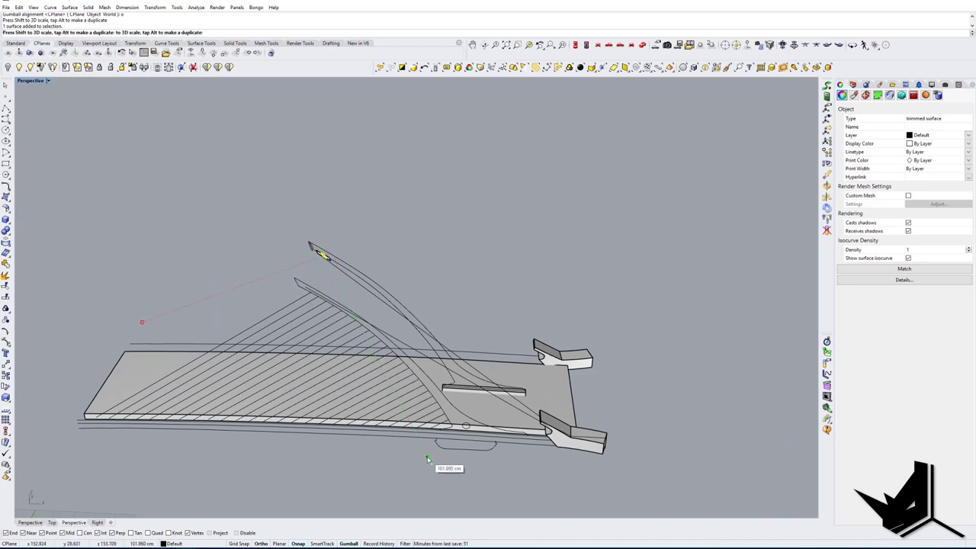
{"action": "scroll", "coordinate": [321, 258], "scroll_direction": "up", "scroll_amount": 10}
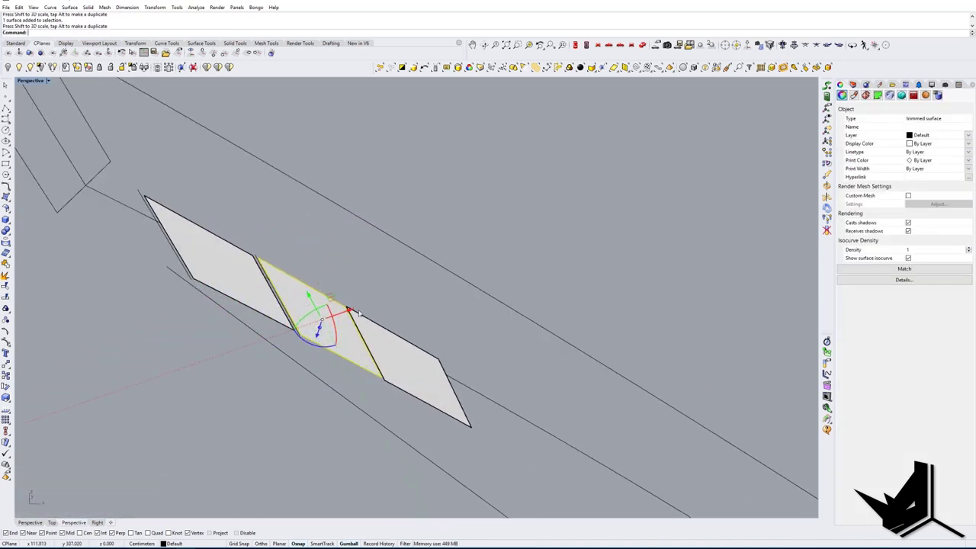
Step: Scale the lowest panel surface down slightly in 3D and deselect it
{"action": "left_click", "coordinate": [405, 375]}
{"action": "right_click_drag", "start_coordinate": [405, 375], "coordinate": [331, 262], "text": "shift"}
{"action": "scroll", "coordinate": [329, 263], "scroll_direction": "down", "scroll_amount": 12}
{"action": "right_click_drag", "start_coordinate": [408, 398], "coordinate": [383, 273], "text": "shift"}
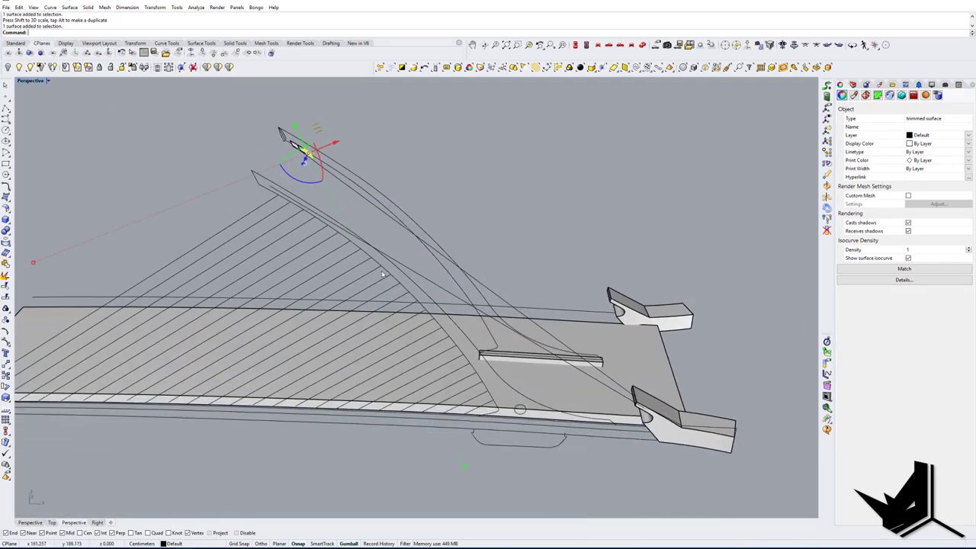
{"action": "scroll", "coordinate": [383, 273], "scroll_direction": "down", "scroll_amount": 4}
{"action": "scroll", "coordinate": [441, 416], "scroll_direction": "up", "scroll_amount": 4}
{"action": "right_click_drag", "start_coordinate": [435, 394], "coordinate": [440, 428], "text": "shift"}
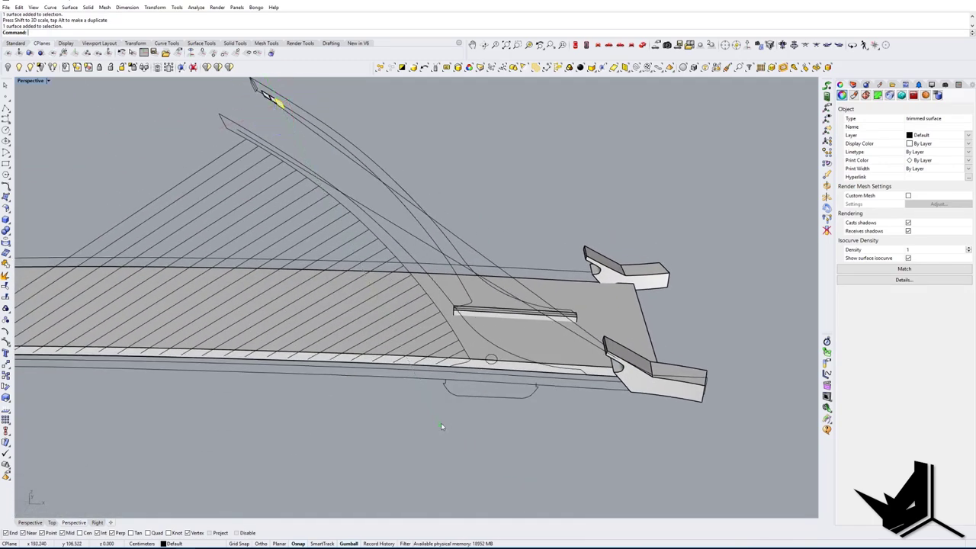
{"action": "left_click_drag", "start_coordinate": [438, 421], "coordinate": [435, 416], "text": "shift"}
{"action": "right_click_drag", "start_coordinate": [308, 148], "coordinate": [366, 307], "text": "shift"}
{"action": "left_click", "coordinate": [366, 307]}
Step: Extrude the three scaled panel surfaces into thin solids and show the hidden objects
{"action": "scroll", "coordinate": [324, 271], "scroll_direction": "up", "scroll_amount": 12}
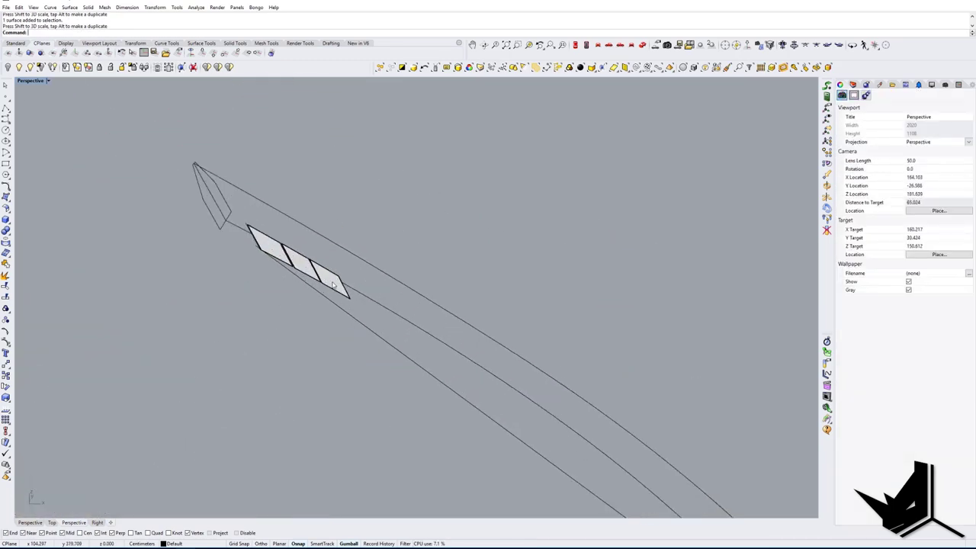
{"action": "right_click_drag", "start_coordinate": [318, 274], "coordinate": [358, 332], "text": "shift"}
{"action": "left_click", "coordinate": [380, 331]}
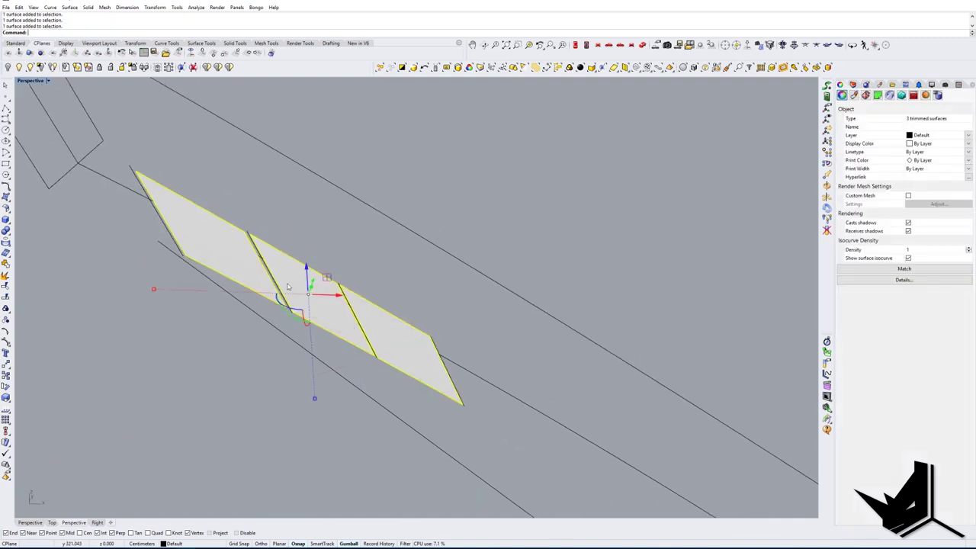
{"action": "right_click_drag", "start_coordinate": [288, 287], "coordinate": [280, 256]}
{"action": "left_click_drag", "start_coordinate": [277, 257], "coordinate": [276, 258], "text": "ctrl"}
{"action": "right_click_drag", "start_coordinate": [277, 260], "coordinate": [366, 217]}
{"action": "left_click", "coordinate": [355, 244]}
{"action": "left_click", "coordinate": [21, 67]}
Step: Select the upper end point of the long cable line beside the uppermost panel
{"action": "right_click_drag", "start_coordinate": [362, 285], "coordinate": [250, 301]}
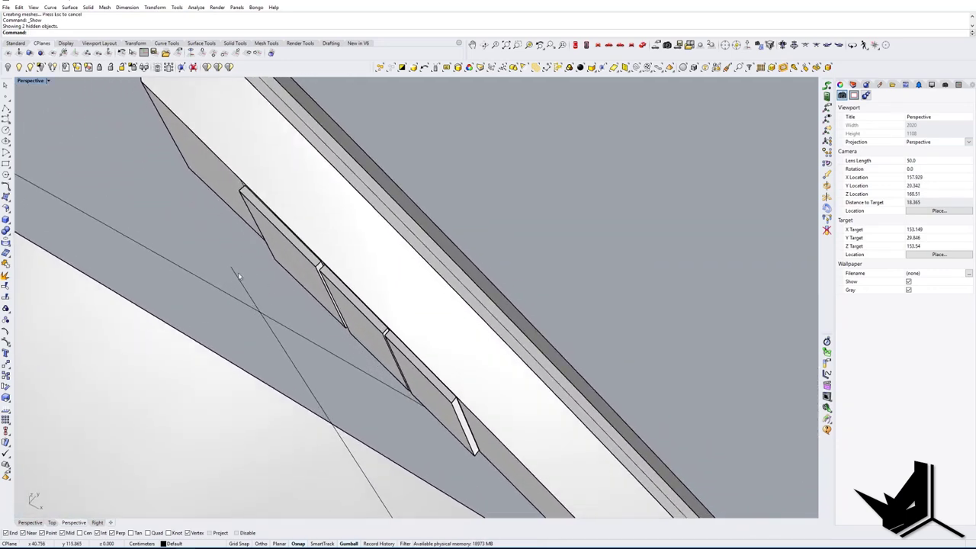
{"action": "left_click", "coordinate": [241, 280]}
{"action": "left_click_drag", "start_coordinate": [214, 251], "coordinate": [246, 284]}
{"action": "right_click_drag", "start_coordinate": [245, 283], "coordinate": [281, 290]}
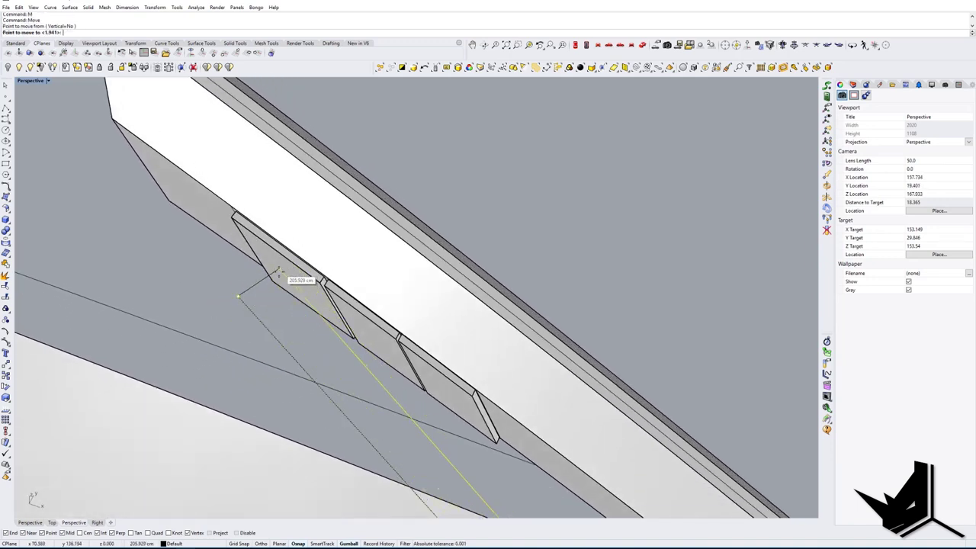
{"action": "left_click", "coordinate": [279, 272]}
Step: Draw a diagonal polyline between opposite corners of the uppermost panel's face and place a point at its midpoint
{"action": "right_click_drag", "start_coordinate": [279, 272], "coordinate": [317, 275]}
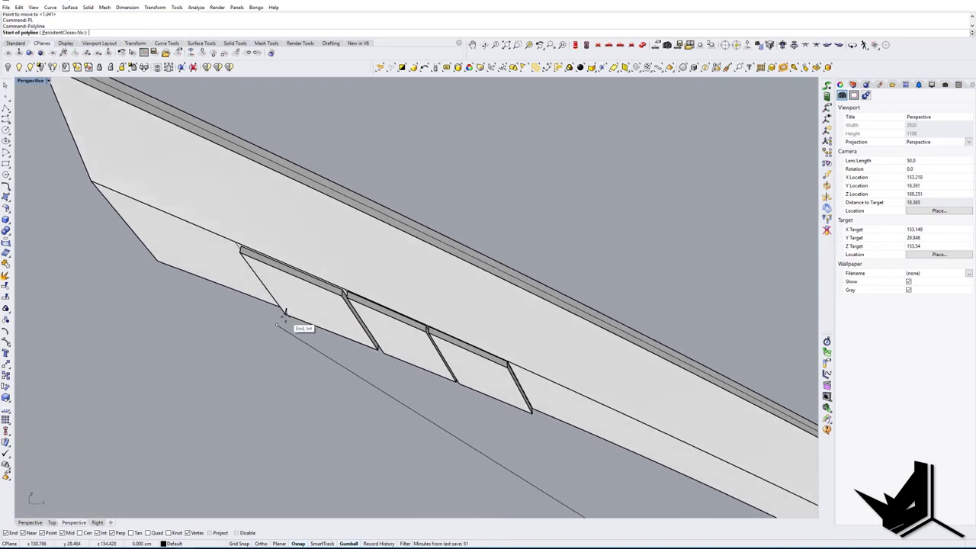
{"action": "left_click", "coordinate": [342, 301]}
{"action": "key", "text": "Return"}
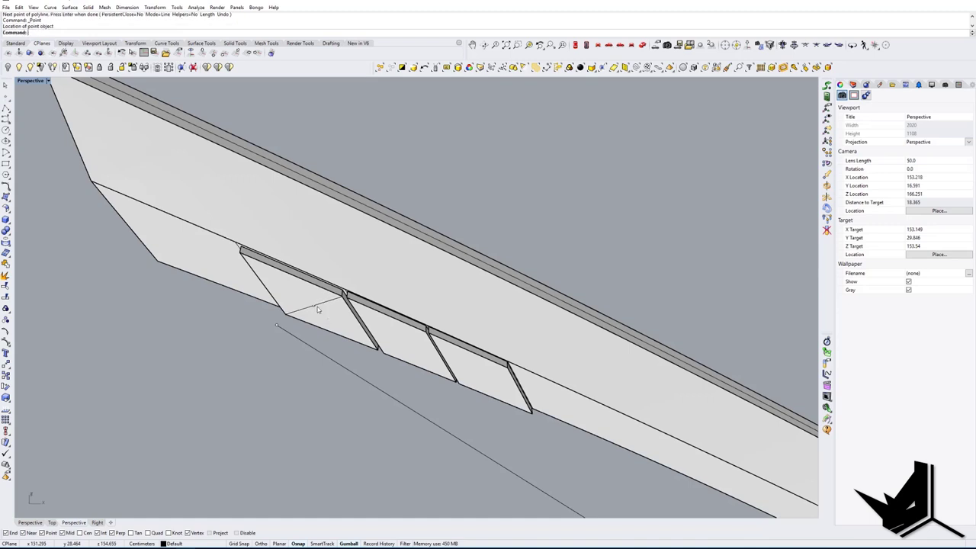
Step: Move the cable line's upper end onto the midpoint of the uppermost panel's diagonal
{"action": "right_click_drag", "start_coordinate": [319, 309], "coordinate": [263, 330]}
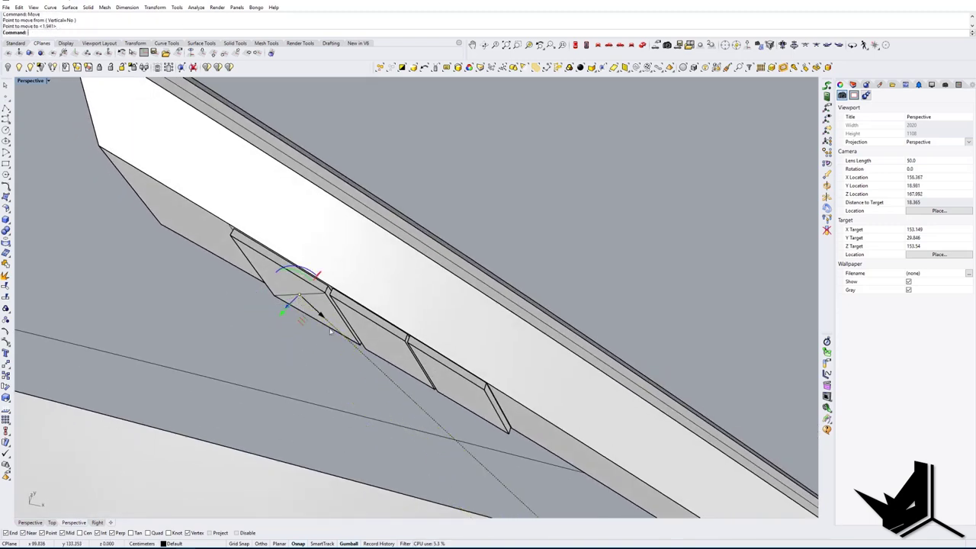
{"action": "mouse_move", "coordinate": [331, 332]}
{"action": "right_mouse_down"}
{"action": "mouse_move", "coordinate": [266, 333]}
{"action": "mouse_move", "coordinate": [343, 325]}
{"action": "right_mouse_up"}
{"action": "scroll", "coordinate": [321, 286], "scroll_direction": "up", "scroll_amount": 3}
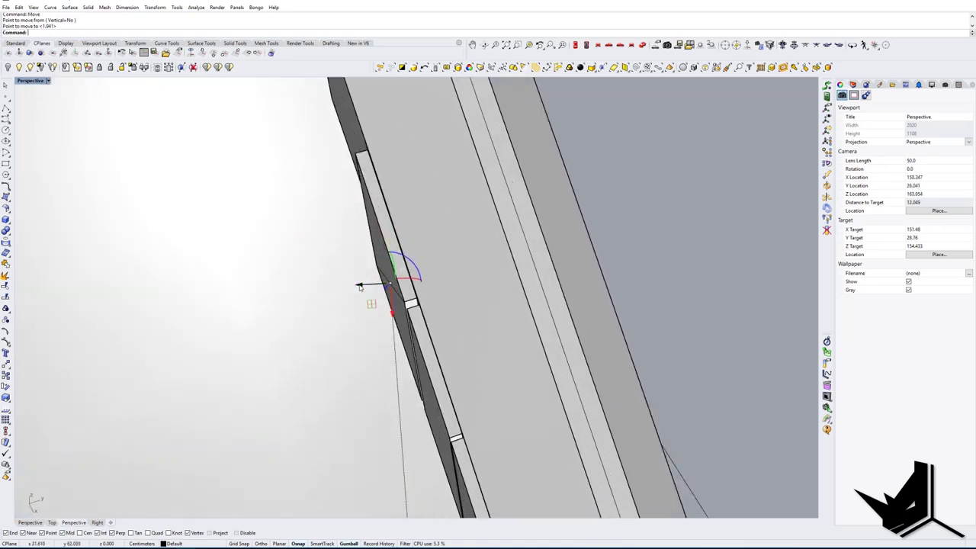
Step: Draw diagonal lines between opposite corners on the faces of the middle and lowest panels
{"action": "scroll", "coordinate": [361, 288], "scroll_direction": "down", "scroll_amount": 8}
{"action": "right_click_drag", "start_coordinate": [362, 290], "coordinate": [324, 354]}
{"action": "scroll", "coordinate": [367, 296], "scroll_direction": "up", "scroll_amount": 6}
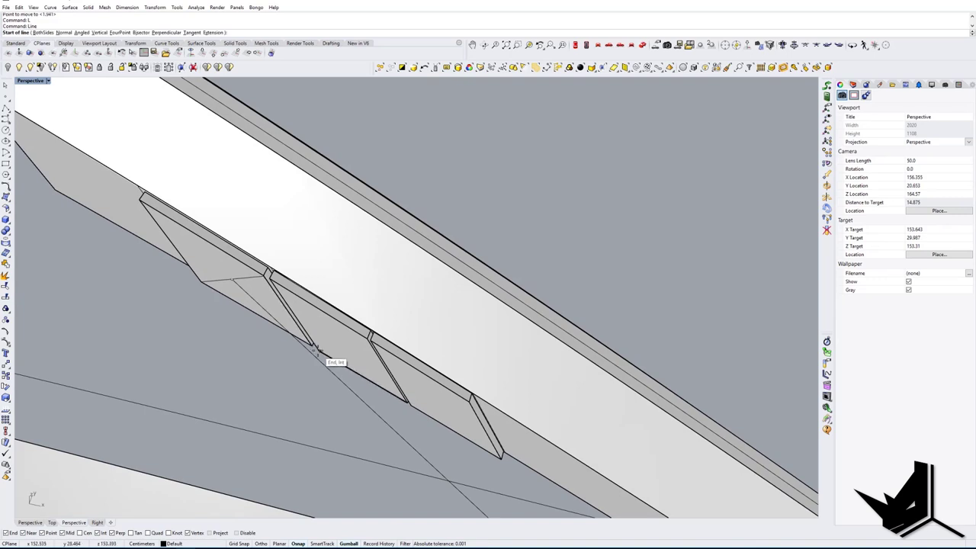
{"action": "left_click", "coordinate": [369, 340]}
{"action": "type", "text": "l"}
{"action": "key", "text": "Return"}
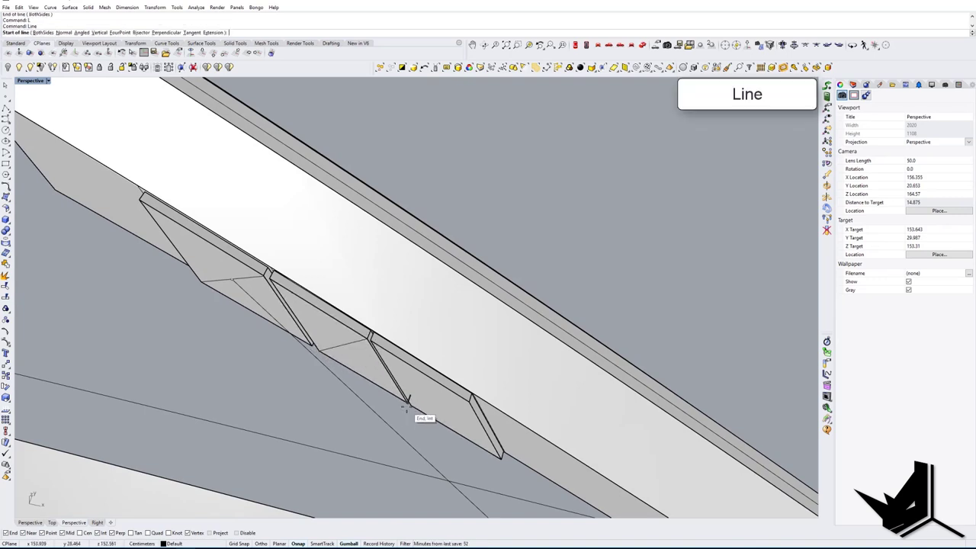
{"action": "left_click", "coordinate": [408, 403]}
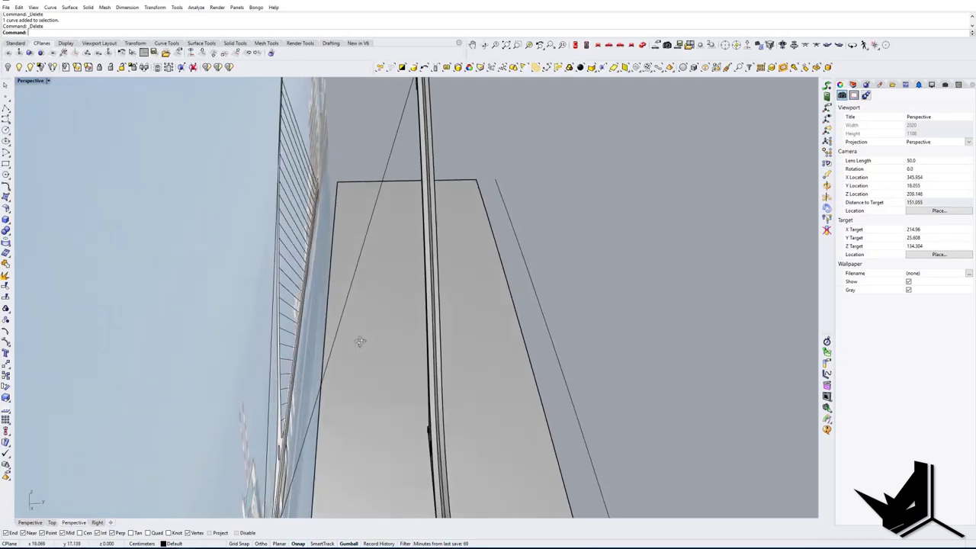
Step: Set the gumball alignment to World for the cable line and hide the reference picture
{"action": "right_click_drag", "start_coordinate": [401, 352], "coordinate": [357, 311]}
{"action": "left_click", "coordinate": [343, 307]}
{"action": "scroll", "coordinate": [357, 334], "scroll_direction": "down", "scroll_amount": 5}
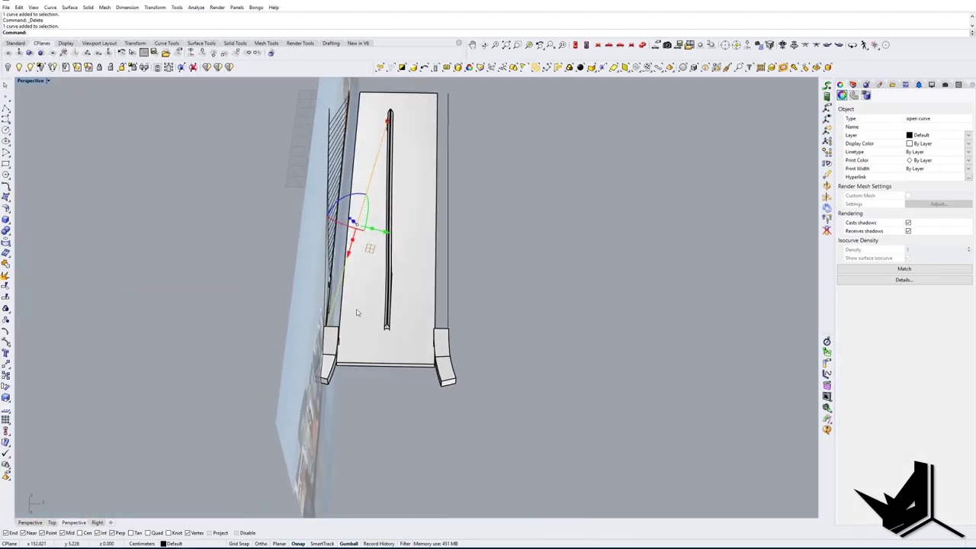
{"action": "key", "text": "Return"}
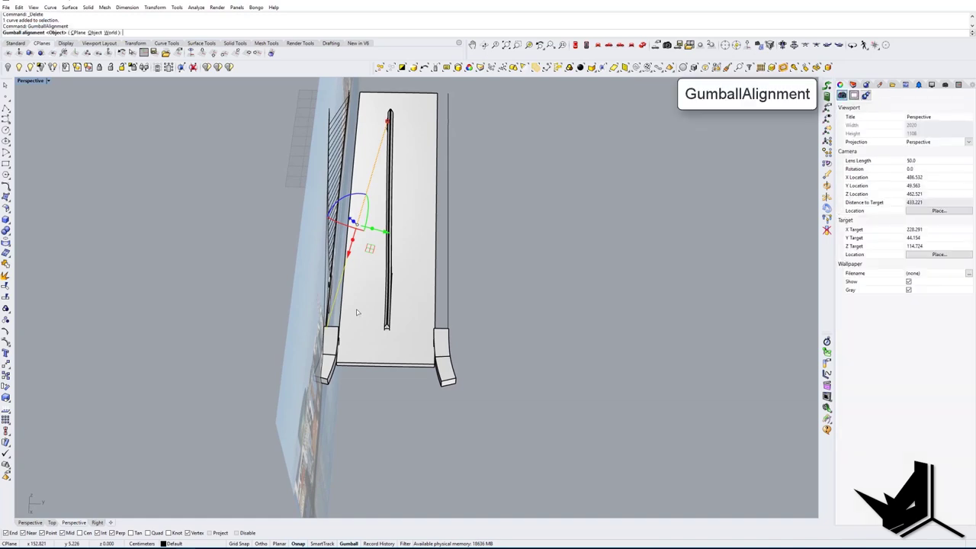
{"action": "type", "text": "w"}
{"action": "key", "text": "Return"}
{"action": "left_click", "coordinate": [327, 284]}
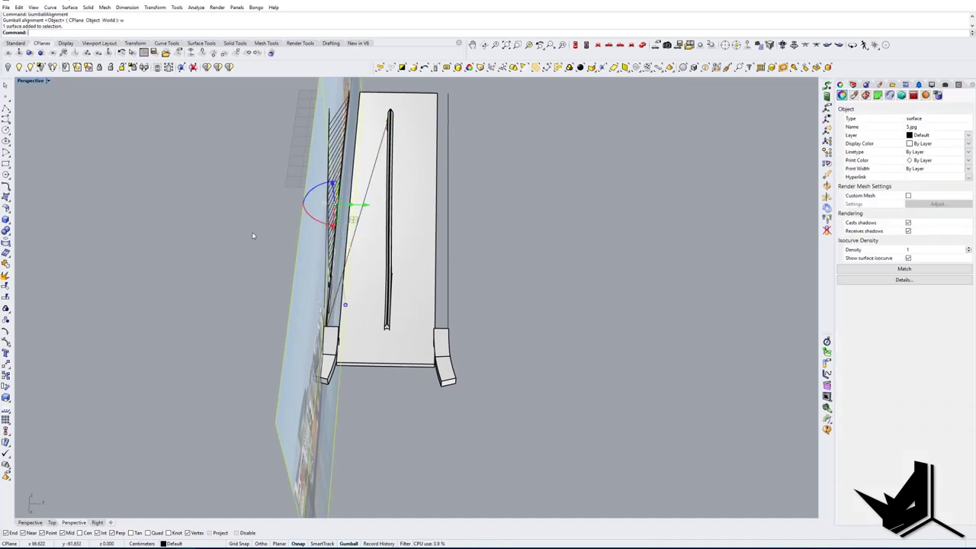
{"action": "key", "text": "ctrl+h"}
Step: Make two copies of the cable line, spaced sideways across the bridge deck
{"action": "left_click", "coordinate": [333, 282]}
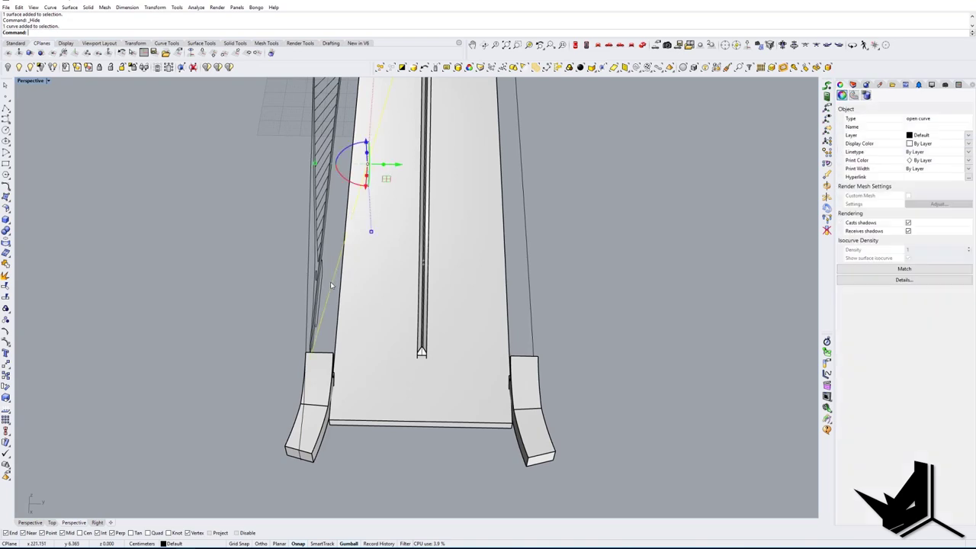
{"action": "scroll", "coordinate": [332, 283], "scroll_direction": "down", "scroll_amount": 5}
{"action": "scroll", "coordinate": [333, 267], "scroll_direction": "up", "scroll_amount": 5}
{"action": "right_click_drag", "start_coordinate": [340, 273], "coordinate": [384, 247]}
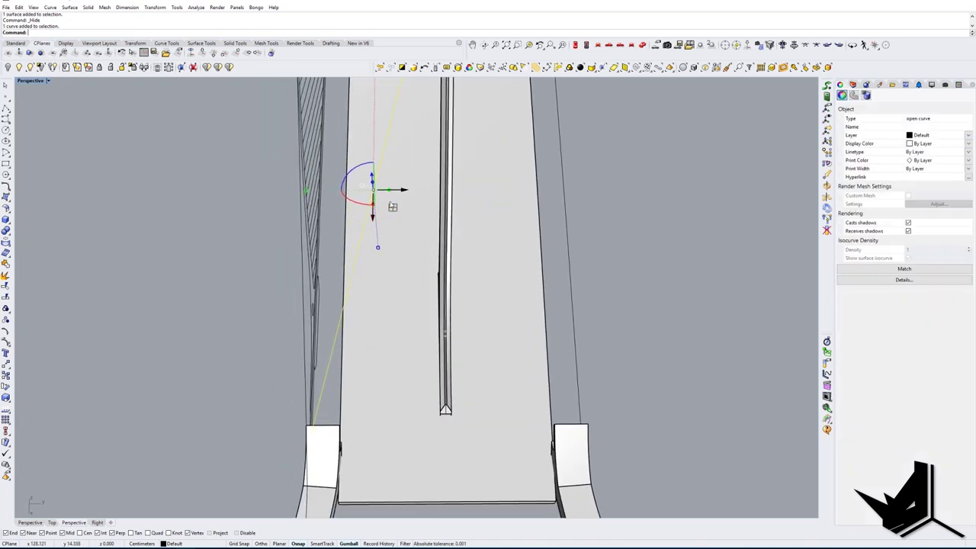
{"action": "left_click_drag", "start_coordinate": [411, 194], "coordinate": [419, 193], "text": "alt"}
{"action": "key", "text": "Escape"}
{"action": "scroll", "coordinate": [407, 276], "scroll_direction": "down", "scroll_amount": 2}
{"action": "right_click_drag", "start_coordinate": [408, 276], "coordinate": [373, 321], "text": "shift"}
{"action": "scroll", "coordinate": [355, 369], "scroll_direction": "down", "scroll_amount": 5}
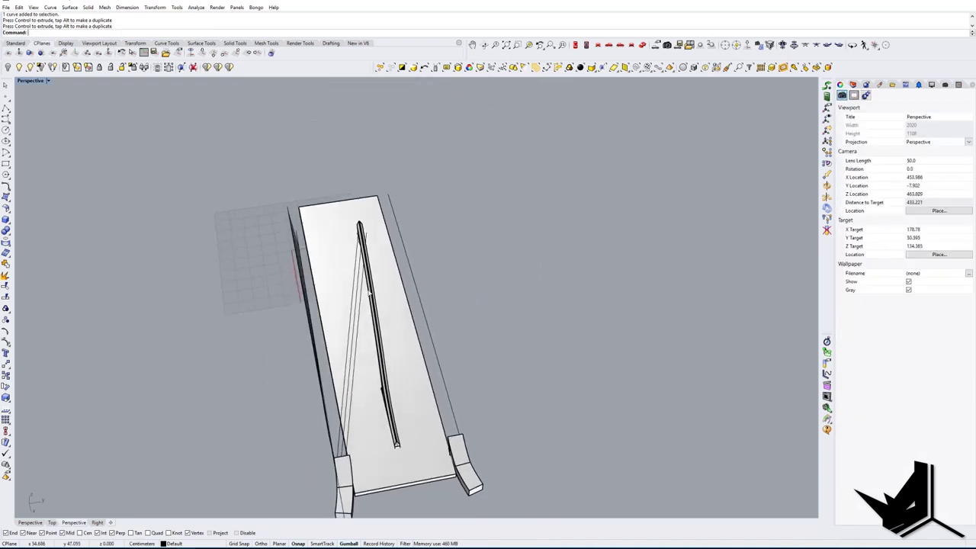
Step: Move the upper end point of the first copied cable line to the midpoint of the middle panel's diagonal
{"action": "scroll", "coordinate": [374, 321], "scroll_direction": "up", "scroll_amount": 7}
{"action": "left_click", "coordinate": [361, 369]}
{"action": "right_click_drag", "start_coordinate": [362, 369], "coordinate": [382, 315]}
{"action": "scroll", "coordinate": [372, 282], "scroll_direction": "up", "scroll_amount": 4}
{"action": "key", "text": "Escape"}
{"action": "left_click", "coordinate": [375, 425]}
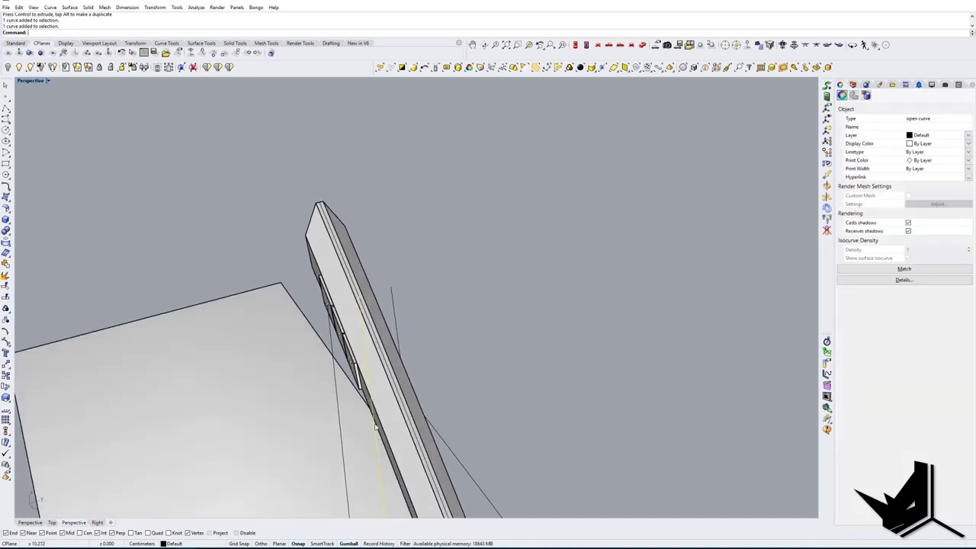
{"action": "left_click_drag", "start_coordinate": [338, 137], "coordinate": [382, 295]}
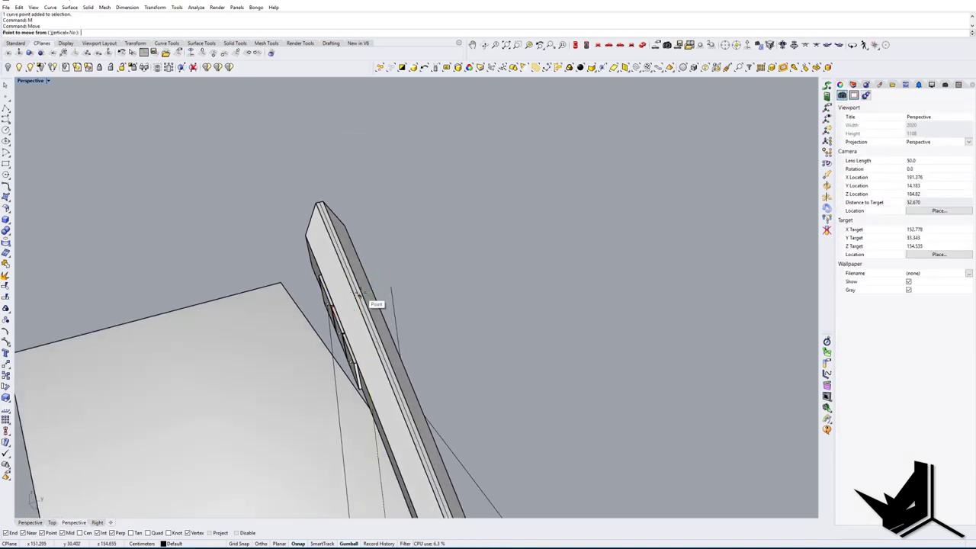
{"action": "scroll", "coordinate": [370, 300], "scroll_direction": "up", "scroll_amount": 5}
{"action": "left_click", "coordinate": [366, 282]}
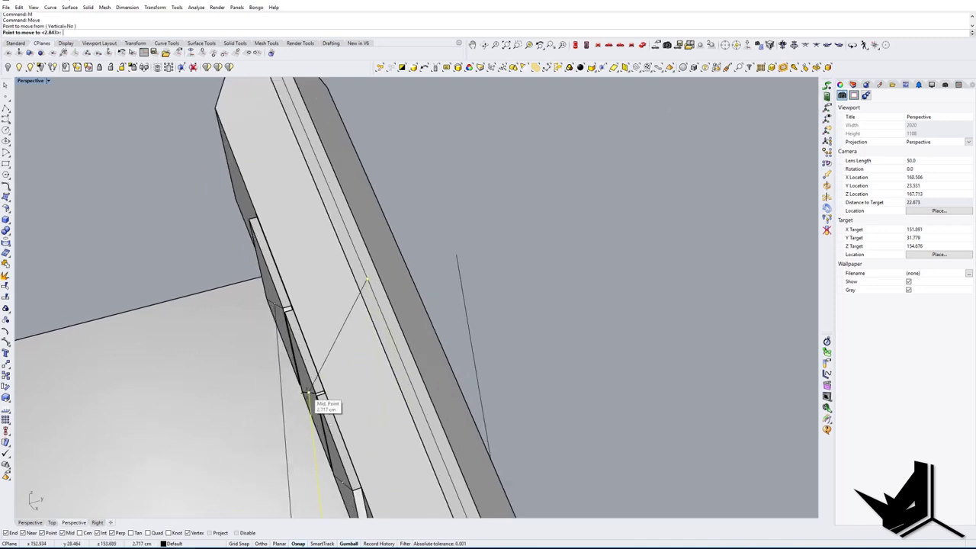
{"action": "scroll", "coordinate": [309, 393], "scroll_direction": "up", "scroll_amount": 4}
{"action": "left_click", "coordinate": [308, 394]}
Step: Move the upper end point of the second copied cable line to the midpoint of the lowest panel's diagonal
{"action": "scroll", "coordinate": [332, 319], "scroll_direction": "down", "scroll_amount": 8}
{"action": "left_click_drag", "start_coordinate": [424, 280], "coordinate": [392, 268]}
{"action": "left_click", "coordinate": [404, 272]}
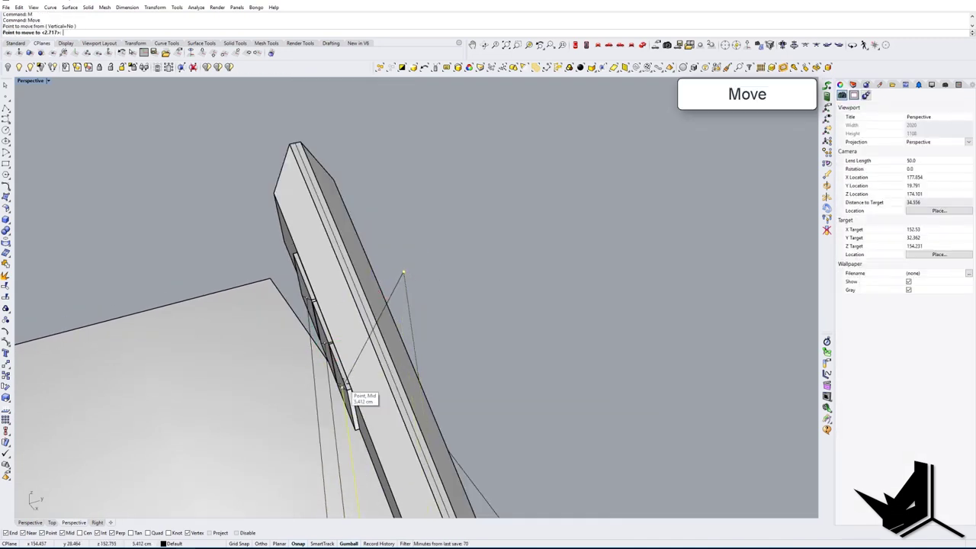
{"action": "scroll", "coordinate": [343, 389], "scroll_direction": "up", "scroll_amount": 5}
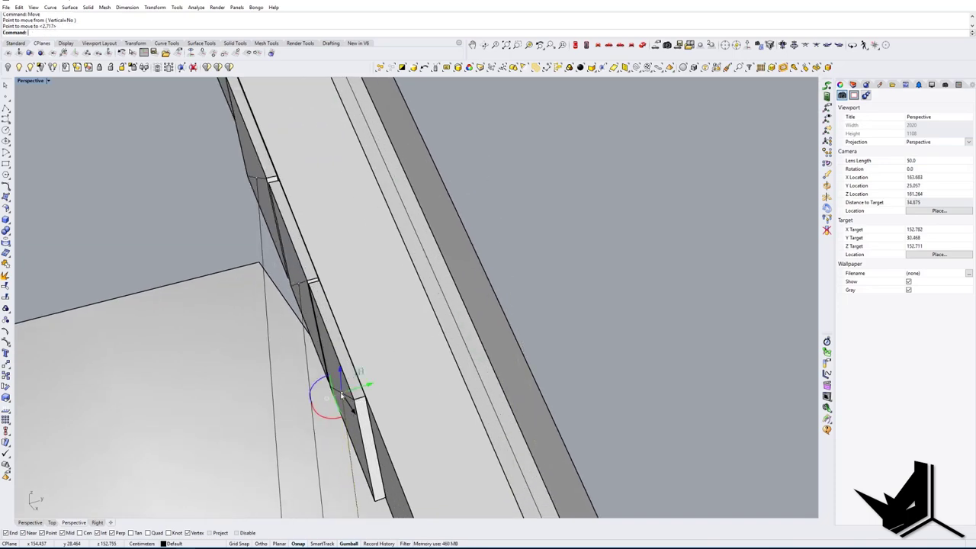
{"action": "key", "text": "Escape"}
Step: Create pipes with a diameter of 0.25 cm along the three cable lines
{"action": "scroll", "coordinate": [376, 247], "scroll_direction": "down", "scroll_amount": 20}
{"action": "right_click_drag", "start_coordinate": [377, 328], "coordinate": [383, 261]}
{"action": "right_click_drag", "start_coordinate": [387, 328], "coordinate": [390, 284], "text": "shift"}
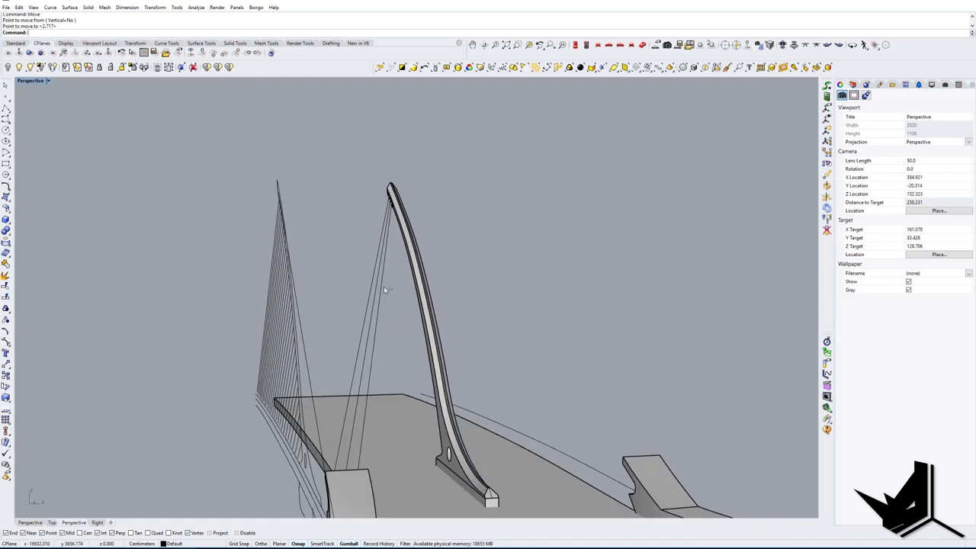
{"action": "left_click_drag", "start_coordinate": [384, 288], "coordinate": [361, 273]}
{"action": "right_click_drag", "start_coordinate": [362, 267], "coordinate": [367, 290]}
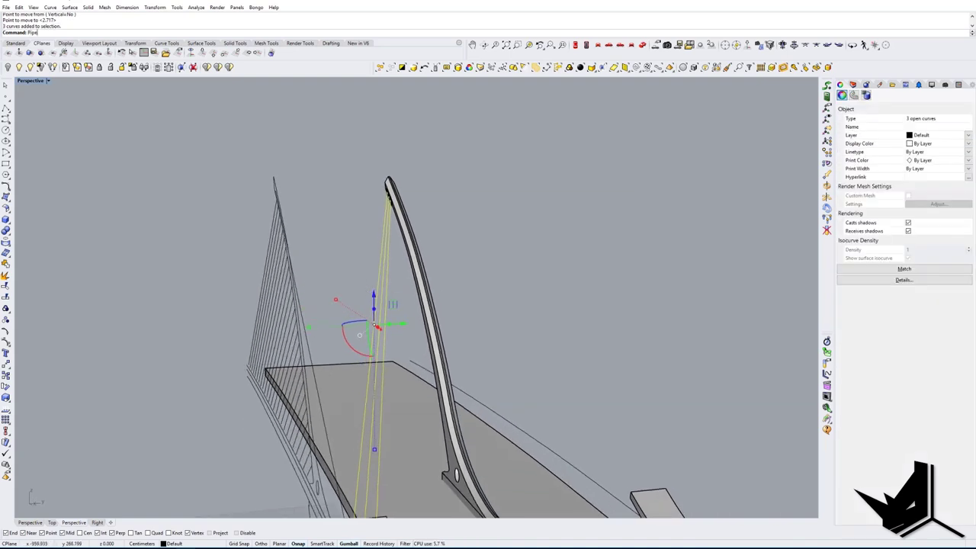
{"action": "key", "text": "Return"}
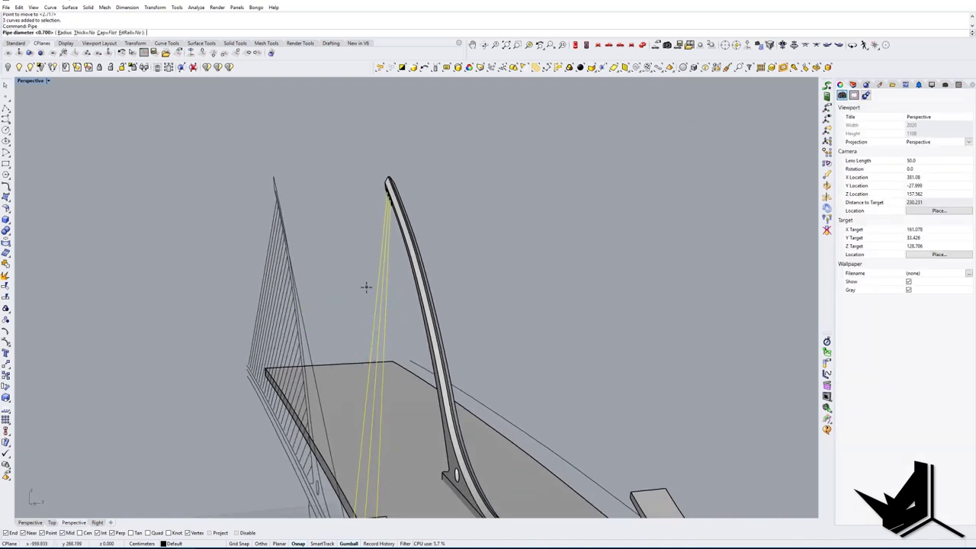
{"action": "type", "text": "0.25"}
{"action": "key", "text": "Return"}
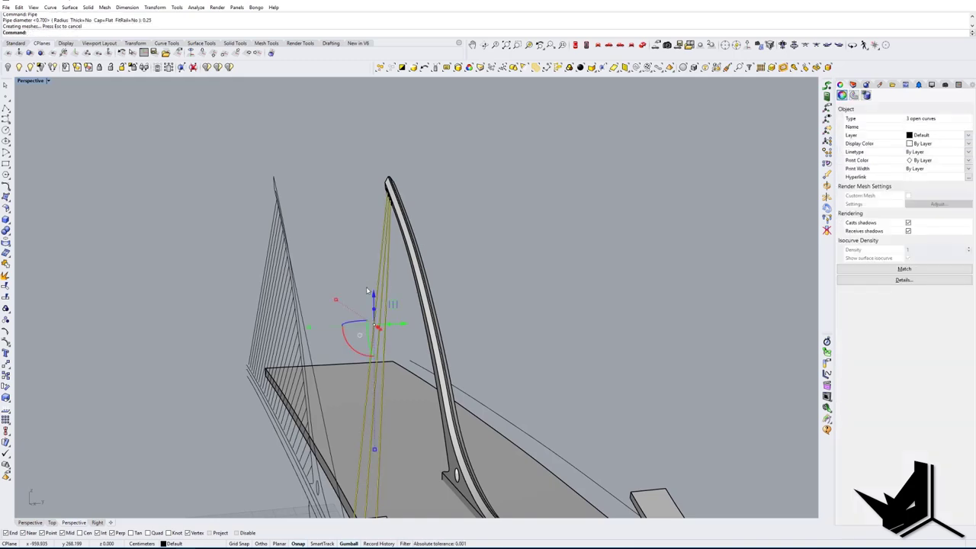
Step: Mirror the three anchor panels with their piped cables across the pylon's centre line to the other side
{"action": "scroll", "coordinate": [387, 305], "scroll_direction": "up", "scroll_amount": 6}
{"action": "left_click", "coordinate": [389, 299]}
{"action": "right_click_drag", "start_coordinate": [389, 299], "coordinate": [381, 230]}
{"action": "scroll", "coordinate": [403, 285], "scroll_direction": "down", "scroll_amount": 4}
{"action": "scroll", "coordinate": [363, 318], "scroll_direction": "up", "scroll_amount": 4}
{"action": "scroll", "coordinate": [402, 350], "scroll_direction": "down", "scroll_amount": 4}
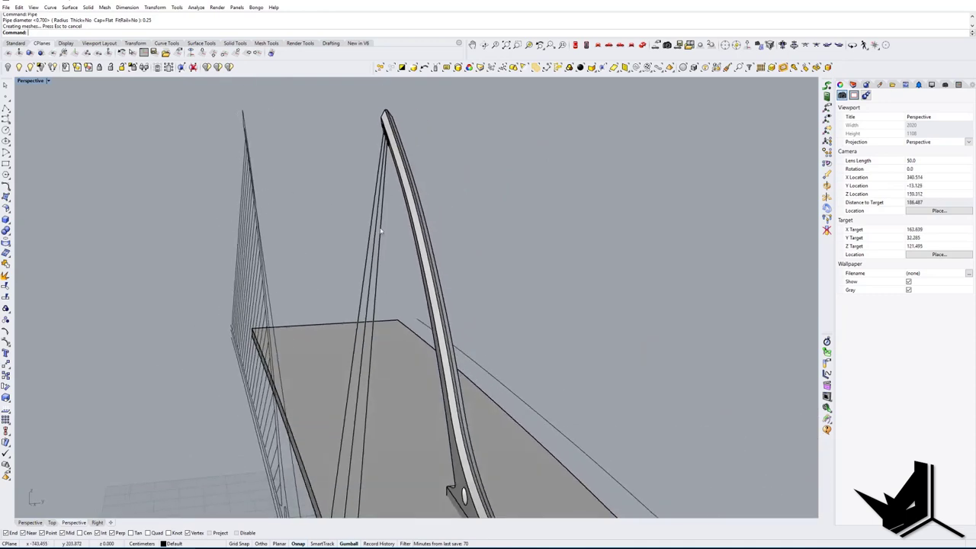
{"action": "scroll", "coordinate": [380, 231], "scroll_direction": "up", "scroll_amount": 3}
{"action": "left_click_drag", "start_coordinate": [323, 174], "coordinate": [390, 307]}
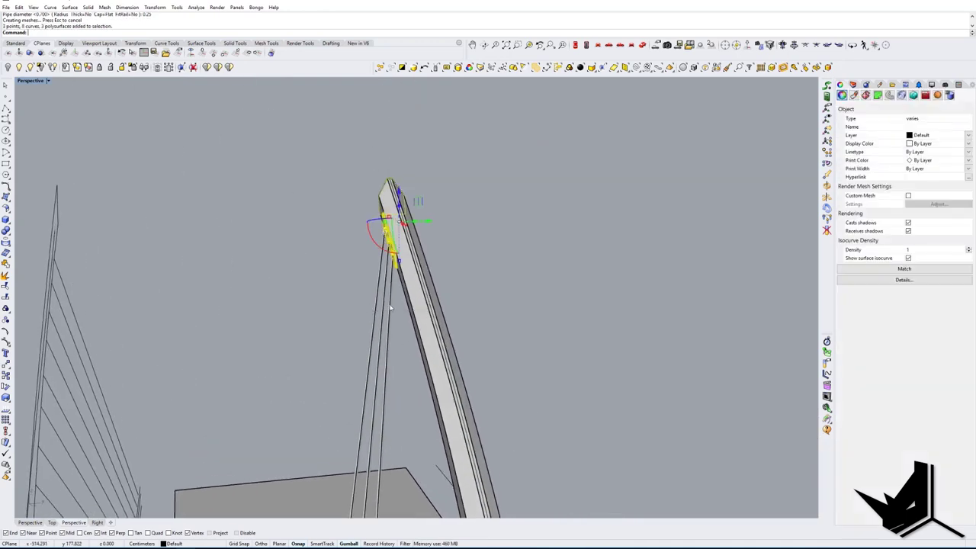
{"action": "right_click_drag", "start_coordinate": [390, 307], "coordinate": [388, 316]}
{"action": "left_click", "coordinate": [364, 239]}
{"action": "scroll", "coordinate": [364, 240], "scroll_direction": "up", "scroll_amount": 2}
{"action": "left_click_drag", "start_coordinate": [345, 221], "coordinate": [415, 344]}
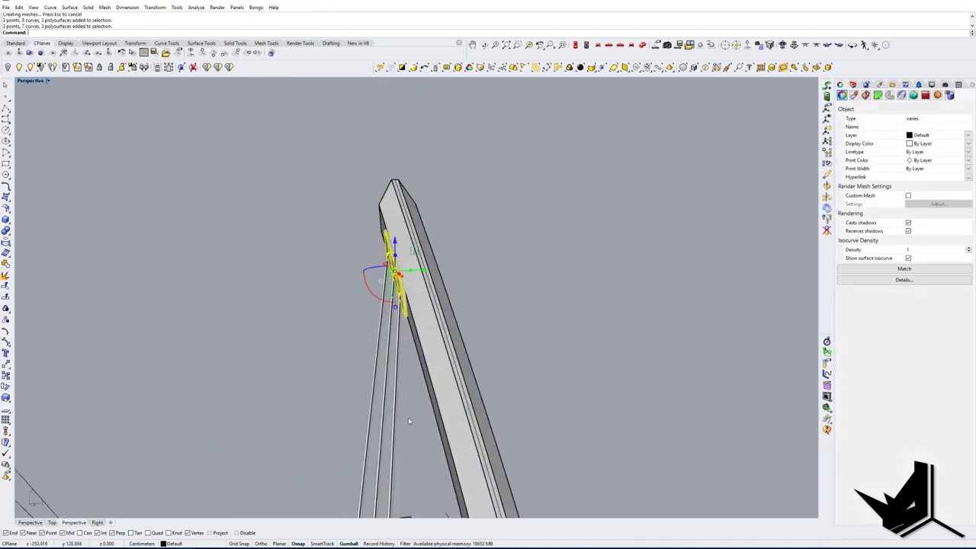
{"action": "right_click_drag", "start_coordinate": [436, 282], "coordinate": [405, 279]}
{"action": "type", "text": "mi"}
{"action": "key", "text": "Return"}
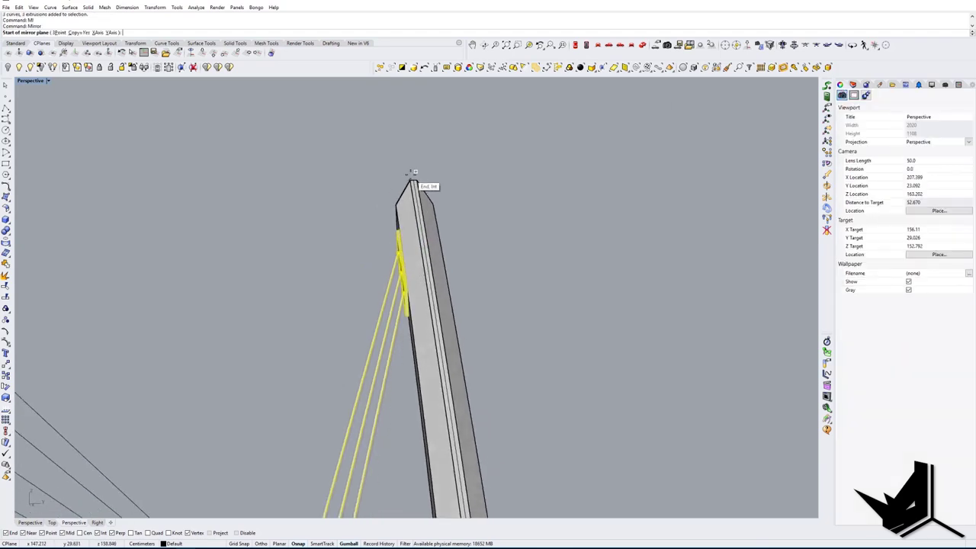
{"action": "left_click", "coordinate": [414, 180]}
{"action": "left_click", "coordinate": [406, 153]}
{"action": "scroll", "coordinate": [405, 153], "scroll_direction": "down", "scroll_amount": 7}
{"action": "left_click", "coordinate": [510, 296]}
Step: Extract two lengthwise isocurves from the deck's top surface, one along each side of the pylon base
{"action": "scroll", "coordinate": [510, 296], "scroll_direction": "down", "scroll_amount": 6}
{"action": "right_click_drag", "start_coordinate": [510, 296], "coordinate": [368, 338]}
{"action": "scroll", "coordinate": [450, 334], "scroll_direction": "up", "scroll_amount": 4}
{"action": "right_click_drag", "start_coordinate": [451, 334], "coordinate": [342, 291]}
{"action": "scroll", "coordinate": [404, 327], "scroll_direction": "down", "scroll_amount": 4}
{"action": "type", "text": "EX"}
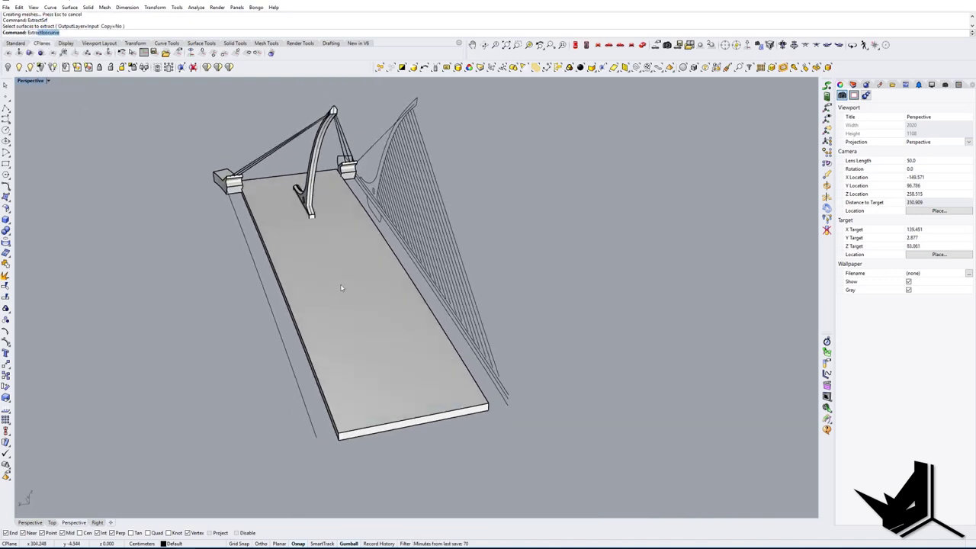
{"action": "key", "text": "Return"}
{"action": "left_click", "coordinate": [340, 285]}
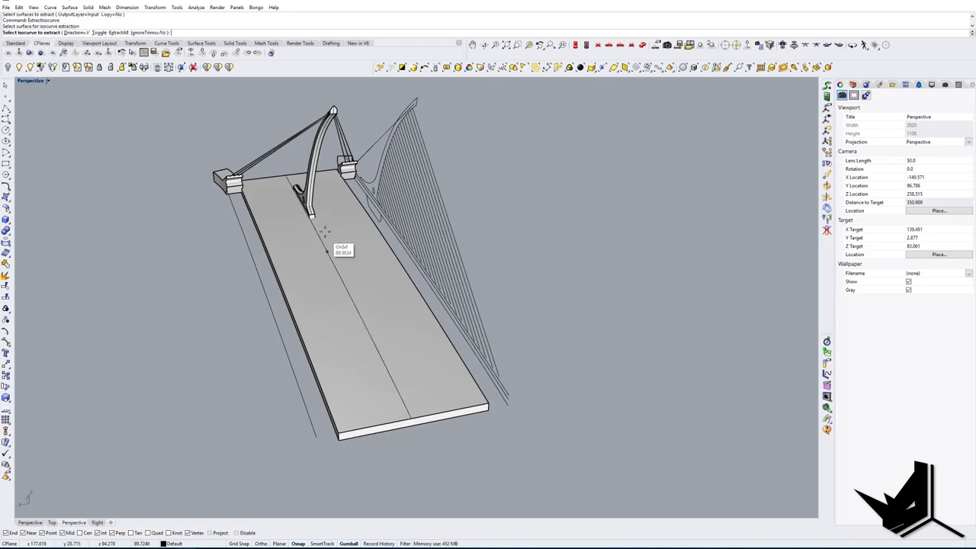
{"action": "scroll", "coordinate": [313, 216], "scroll_direction": "up", "scroll_amount": 8}
{"action": "scroll", "coordinate": [314, 224], "scroll_direction": "up", "scroll_amount": 4}
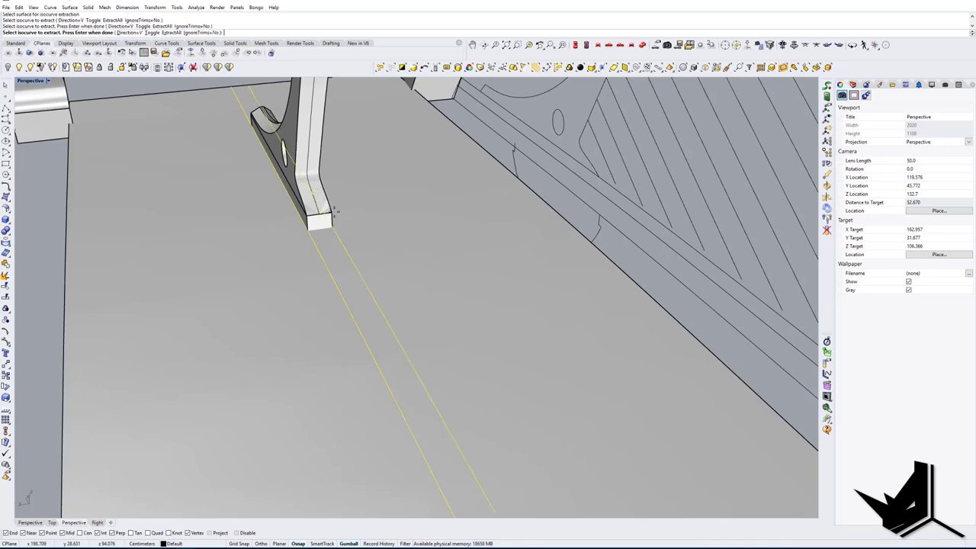
{"action": "key", "text": "Return"}
{"action": "key", "text": "Escape"}
Step: Examine the deck from several angles and check the reference photo for the median strip in front of the pylon
{"action": "scroll", "coordinate": [333, 216], "scroll_direction": "down", "scroll_amount": 15}
{"action": "right_click_drag", "start_coordinate": [387, 299], "coordinate": [372, 276]}
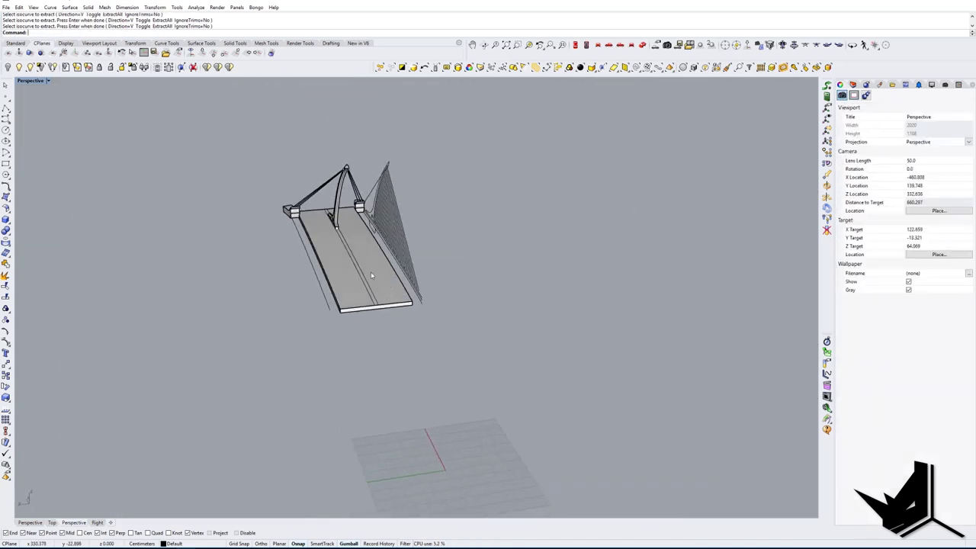
{"action": "scroll", "coordinate": [371, 272], "scroll_direction": "up", "scroll_amount": 12}
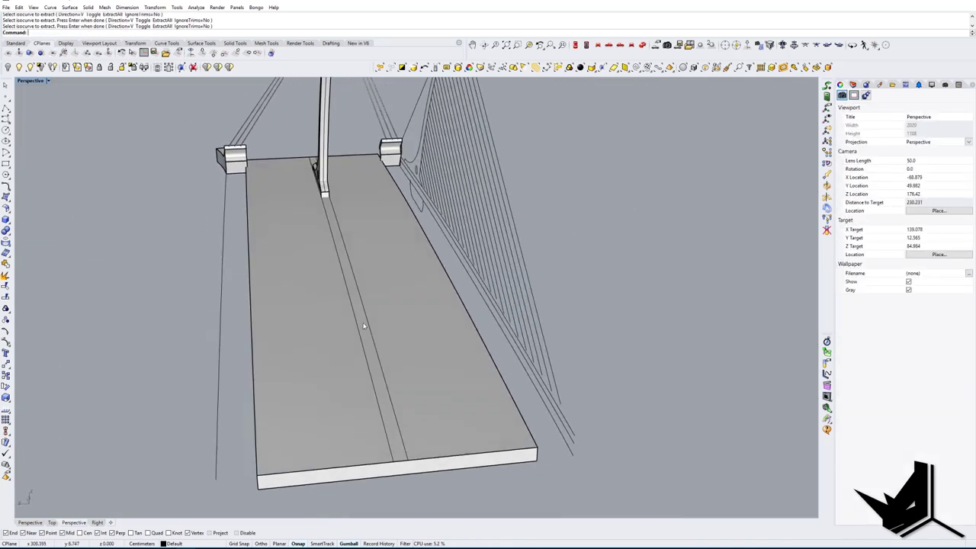
{"action": "right_click_drag", "start_coordinate": [364, 326], "coordinate": [512, 323]}
{"action": "left_click", "coordinate": [298, 275]}
{"action": "key", "text": "Escape"}
{"action": "right_click_drag", "start_coordinate": [364, 253], "coordinate": [424, 367]}
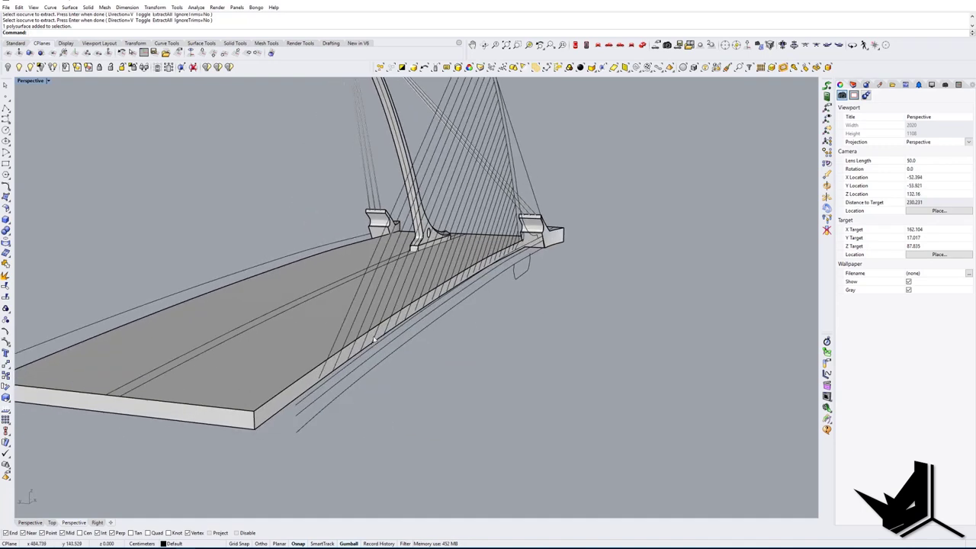
{"action": "left_click", "coordinate": [225, 548]}
{"action": "left_click_drag", "start_coordinate": [497, 275], "coordinate": [636, 322]}
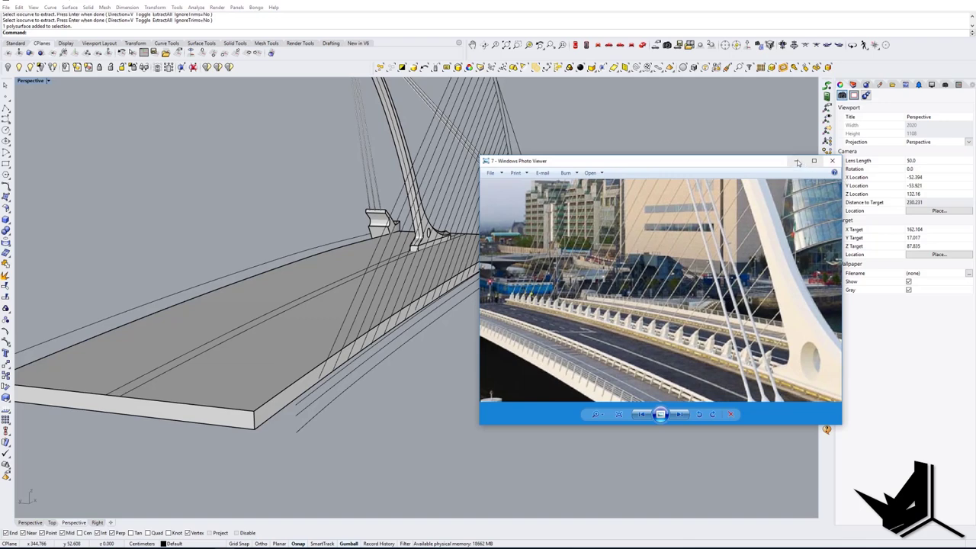
{"action": "left_click", "coordinate": [798, 162]}
Step: Extract two isocurves across the deck's top surface, one near its far end and one just in front of the pylon base
{"action": "right_click_drag", "start_coordinate": [327, 320], "coordinate": [467, 302]}
{"action": "right_click_drag", "start_coordinate": [534, 336], "coordinate": [429, 332], "text": "shift"}
{"action": "type", "text": "EXtractIsocurve"}
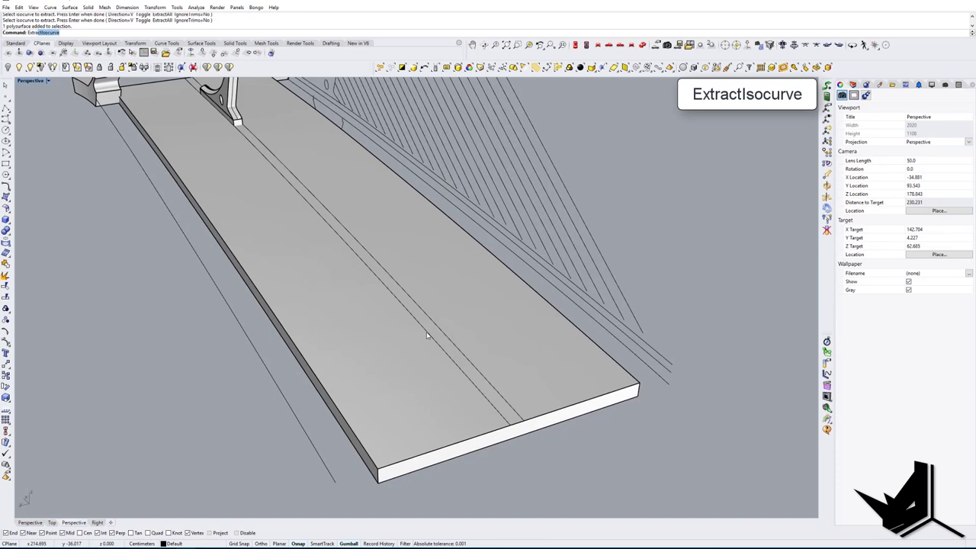
{"action": "key", "text": "Return"}
{"action": "left_click", "coordinate": [423, 337]}
{"action": "right_click_drag", "start_coordinate": [479, 358], "coordinate": [550, 300]}
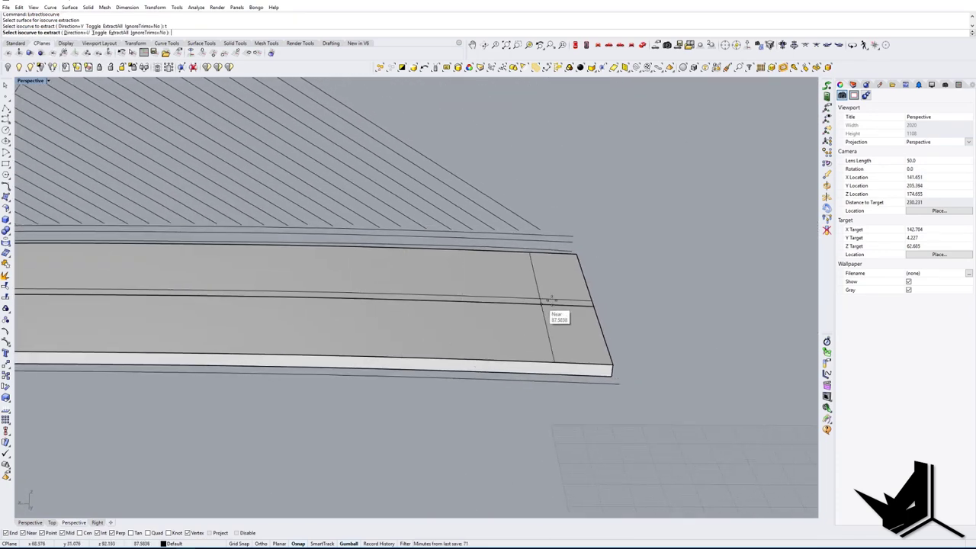
{"action": "left_click", "coordinate": [565, 298]}
{"action": "right_click_drag", "start_coordinate": [401, 300], "coordinate": [590, 312], "text": "shift"}
{"action": "scroll", "coordinate": [598, 310], "scroll_direction": "down", "scroll_amount": 5}
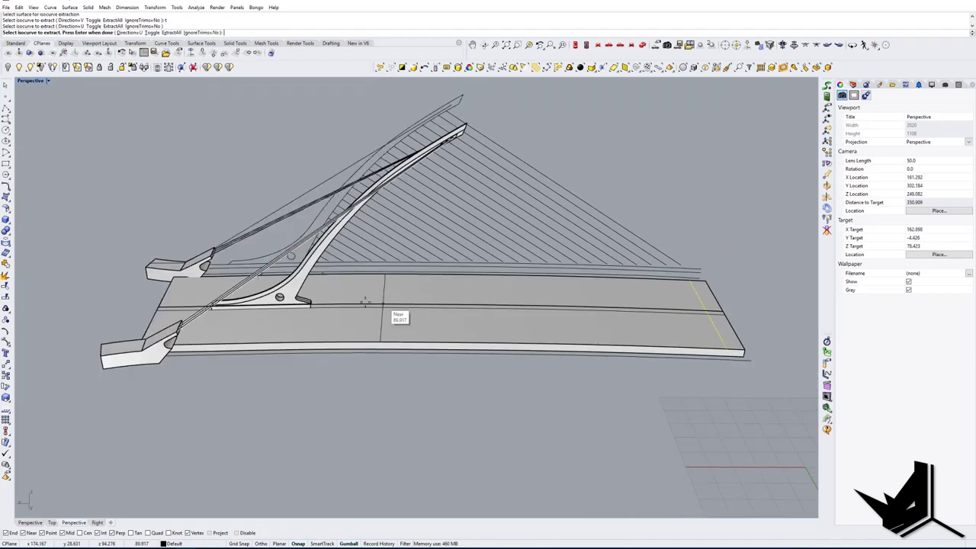
{"action": "scroll", "coordinate": [342, 295], "scroll_direction": "up", "scroll_amount": 12}
{"action": "right_click_drag", "start_coordinate": [308, 291], "coordinate": [383, 305], "text": "shift"}
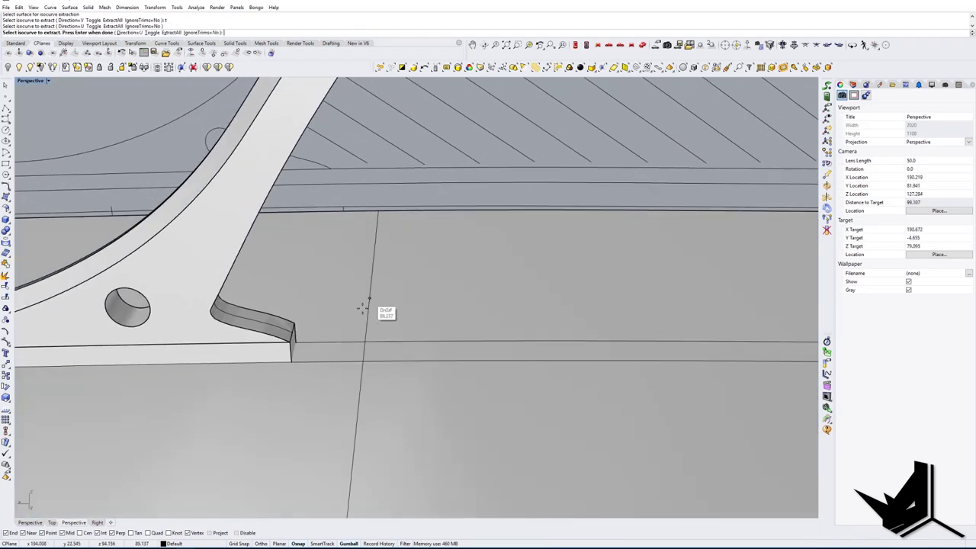
{"action": "left_click", "coordinate": [319, 341]}
{"action": "key", "text": "Return"}
{"action": "scroll", "coordinate": [318, 341], "scroll_direction": "down", "scroll_amount": 12}
{"action": "key", "text": "Escape"}
Step: Hide the deck solid
{"action": "right_click_drag", "start_coordinate": [420, 349], "coordinate": [301, 283]}
{"action": "left_click", "coordinate": [301, 283]}
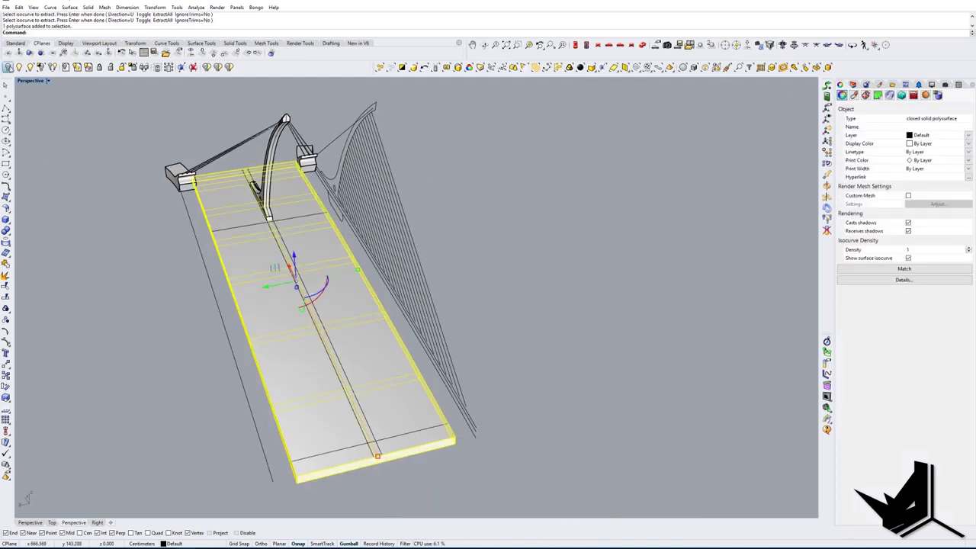
{"action": "left_click", "coordinate": [9, 68]}
Step: Trim the crossing isocurves against each other at the pylon base, using all four as cutting objects
{"action": "right_click_drag", "start_coordinate": [390, 299], "coordinate": [339, 312]}
{"action": "left_click_drag", "start_coordinate": [360, 469], "coordinate": [288, 416]}
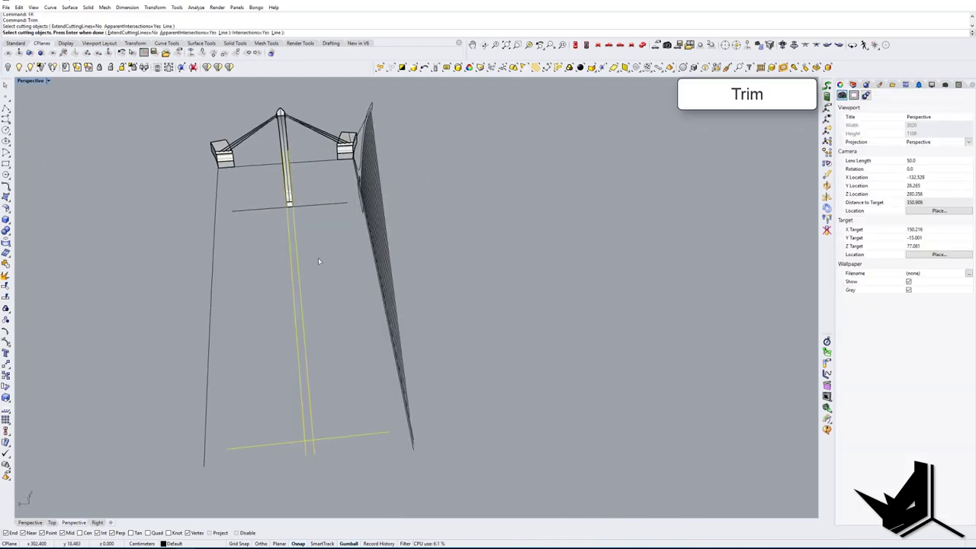
{"action": "right_click_drag", "start_coordinate": [303, 216], "coordinate": [418, 229]}
{"action": "scroll", "coordinate": [255, 319], "scroll_direction": "up", "scroll_amount": 6}
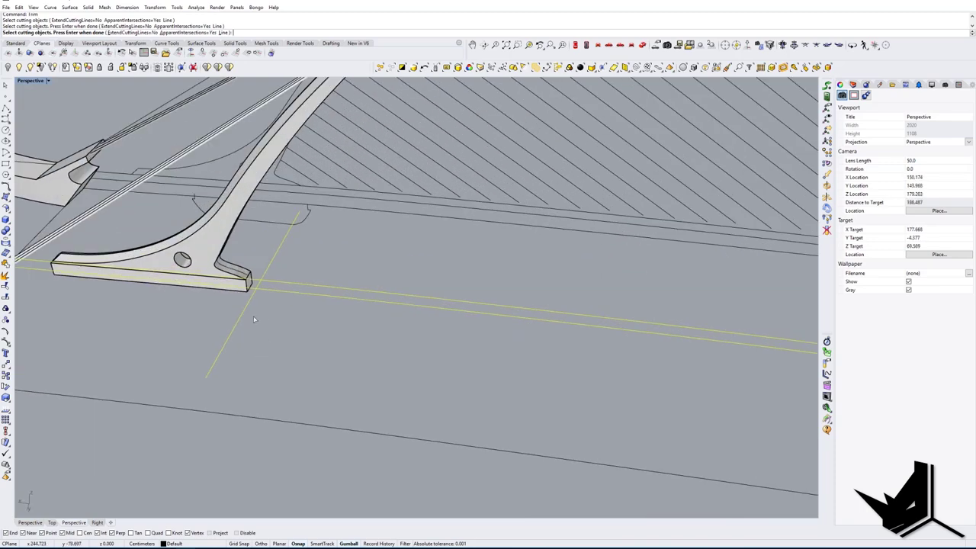
{"action": "left_click", "coordinate": [241, 309]}
{"action": "scroll", "coordinate": [266, 292], "scroll_direction": "up", "scroll_amount": 4}
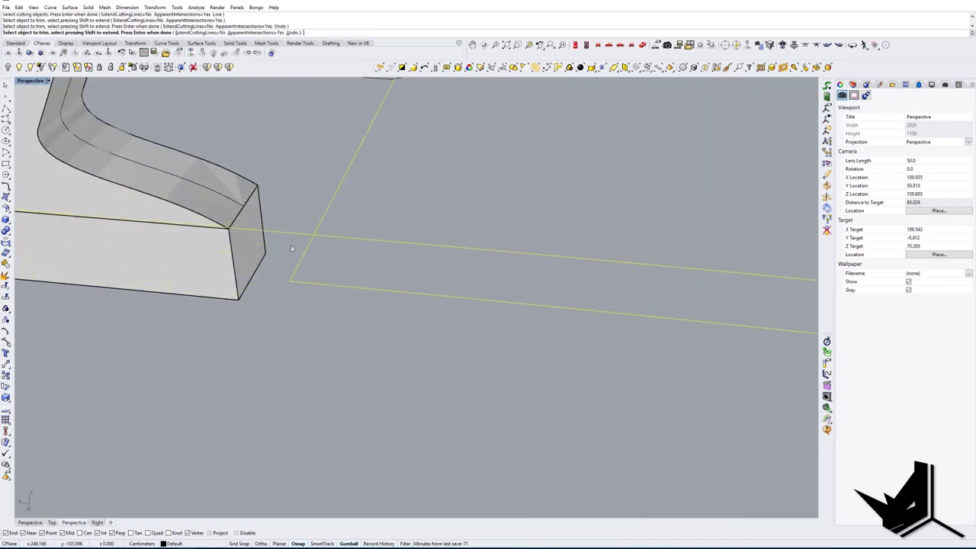
{"action": "left_click", "coordinate": [329, 205]}
Step: Trim off the overhanging curve ends where the isocurves cross near the deck's far end
{"action": "scroll", "coordinate": [313, 211], "scroll_direction": "down", "scroll_amount": 16}
{"action": "right_click_drag", "start_coordinate": [615, 276], "coordinate": [460, 302], "text": "shift"}
{"action": "scroll", "coordinate": [461, 303], "scroll_direction": "up", "scroll_amount": 4}
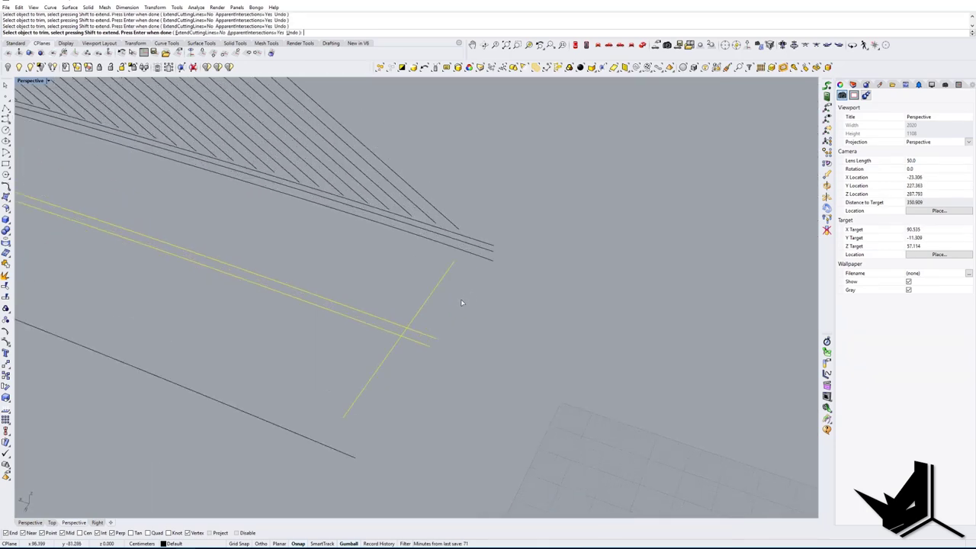
{"action": "left_click_drag", "start_coordinate": [381, 353], "coordinate": [375, 352]}
{"action": "scroll", "coordinate": [490, 395], "scroll_direction": "down", "scroll_amount": 8}
{"action": "right_click_drag", "start_coordinate": [490, 395], "coordinate": [408, 375]}
{"action": "key", "text": "Return"}
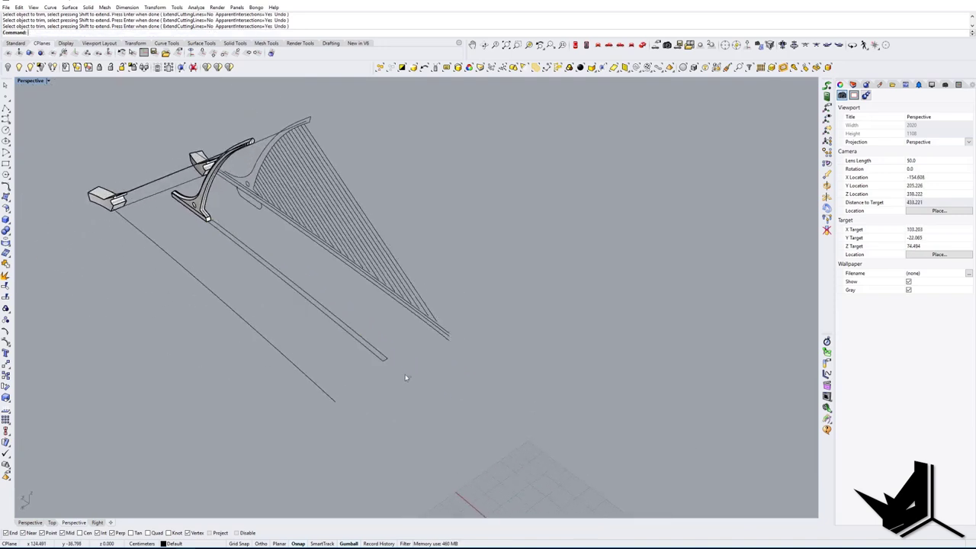
Step: Join the four trimmed curves into one closed strip outline and show the hidden objects
{"action": "left_click_drag", "start_coordinate": [405, 374], "coordinate": [366, 344]}
{"action": "scroll", "coordinate": [219, 229], "scroll_direction": "up", "scroll_amount": 11}
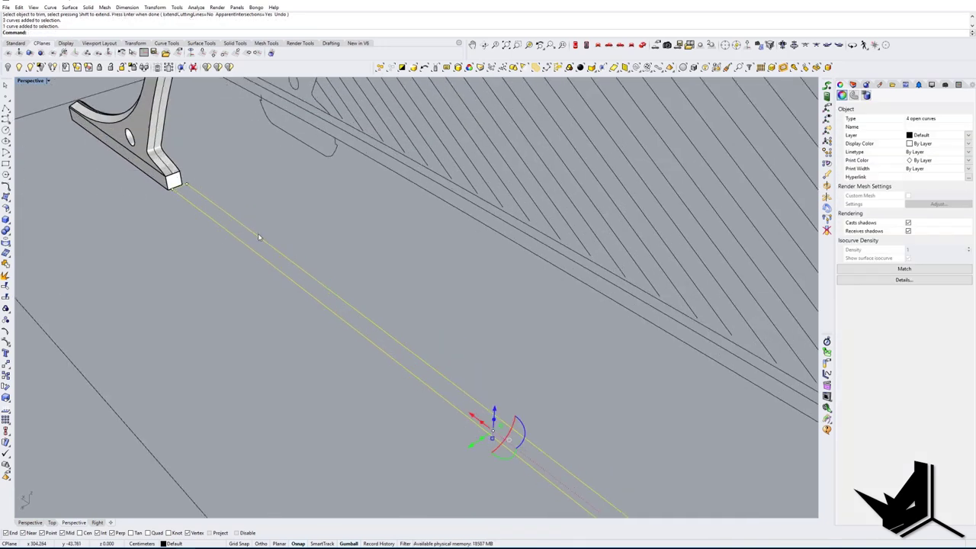
{"action": "key", "text": "Return"}
{"action": "key", "text": "Escape"}
{"action": "left_click", "coordinate": [20, 68]}
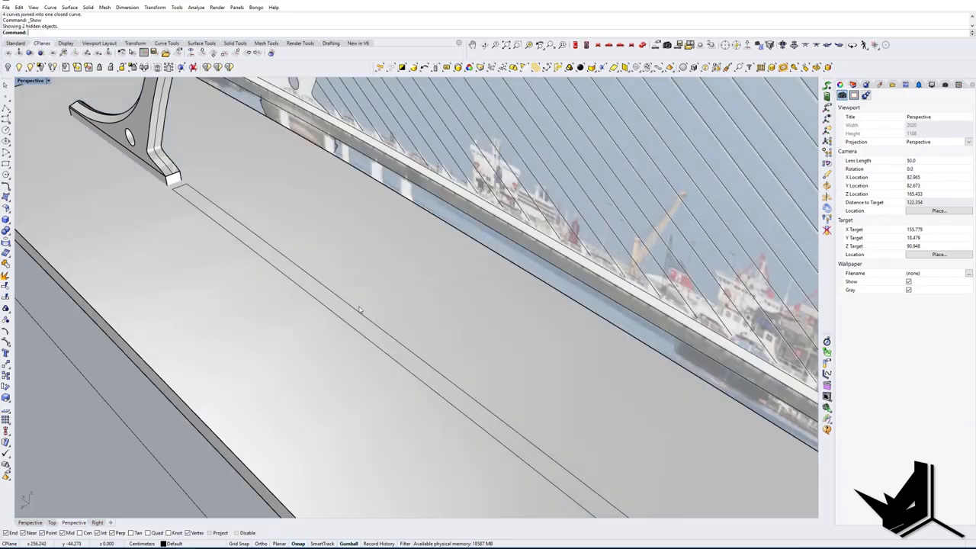
Step: Extract the top face of the deck solid as a separate surface with ExtractSrf
{"action": "right_click_drag", "start_coordinate": [359, 308], "coordinate": [286, 306]}
{"action": "left_click", "coordinate": [286, 306]}
{"action": "scroll", "coordinate": [285, 307], "scroll_direction": "down", "scroll_amount": 5}
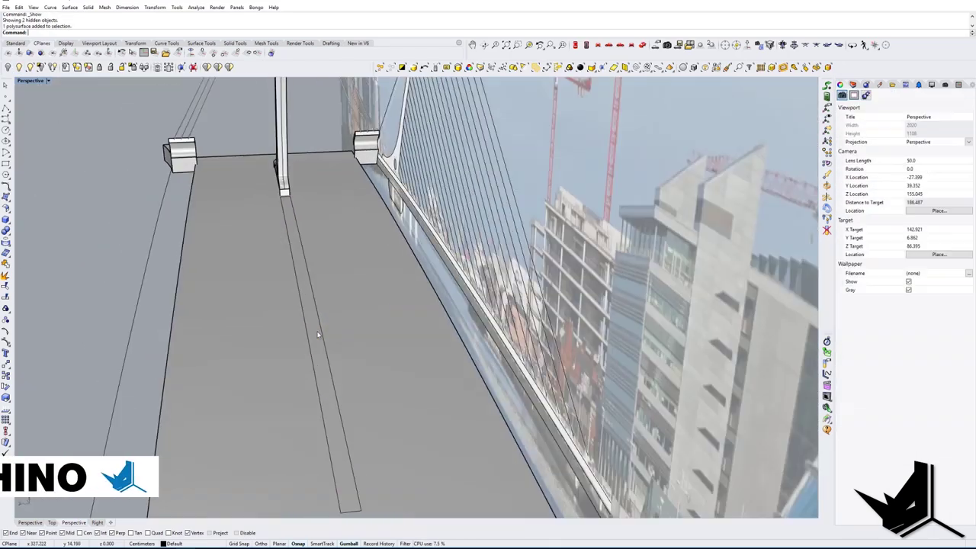
{"action": "right_click_drag", "start_coordinate": [198, 267], "coordinate": [359, 309]}
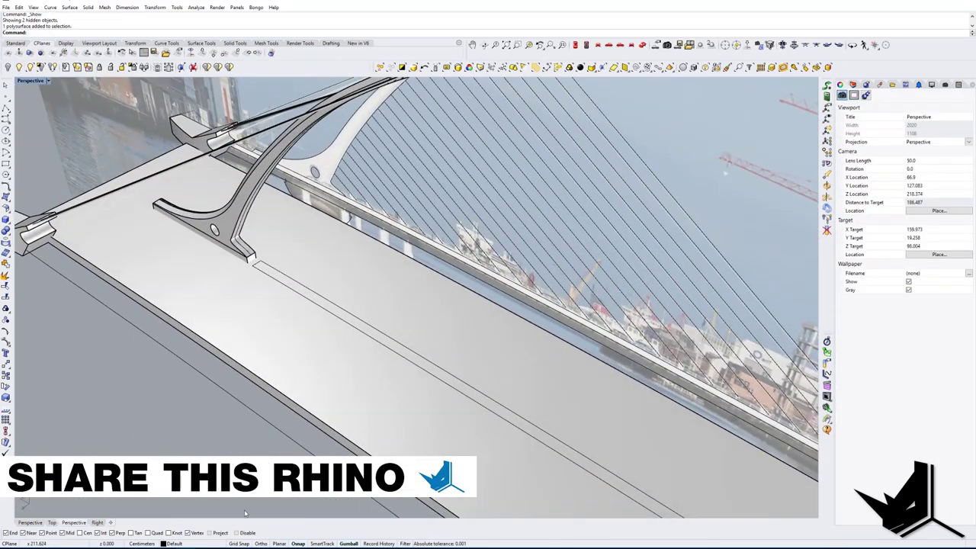
{"action": "right_click_drag", "start_coordinate": [245, 514], "coordinate": [314, 349], "text": "shift"}
{"action": "type", "text": "Extrac"}
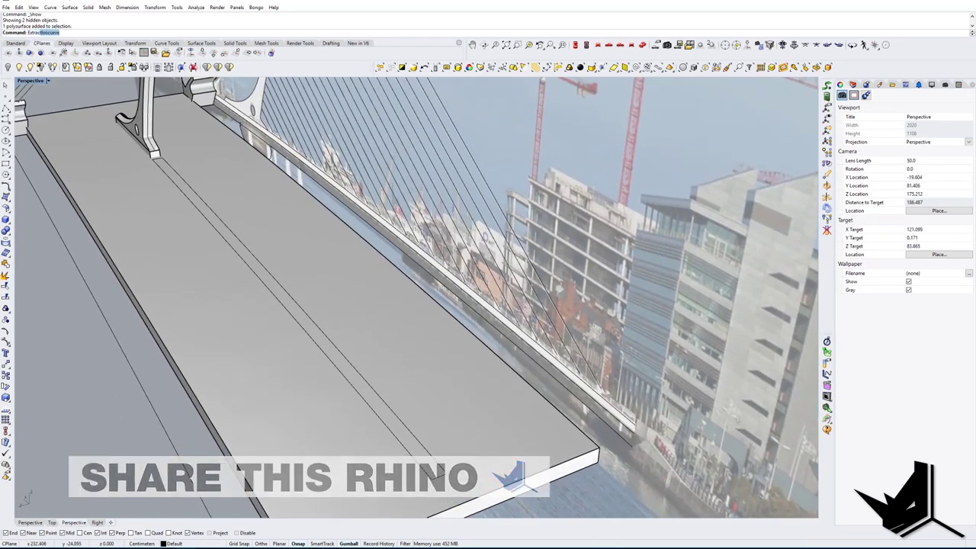
{"action": "type", "text": "tSrf"}
{"action": "key", "text": "Return"}
{"action": "left_click", "coordinate": [314, 349]}
{"action": "key", "text": "Return"}
{"action": "key", "text": "Escape"}
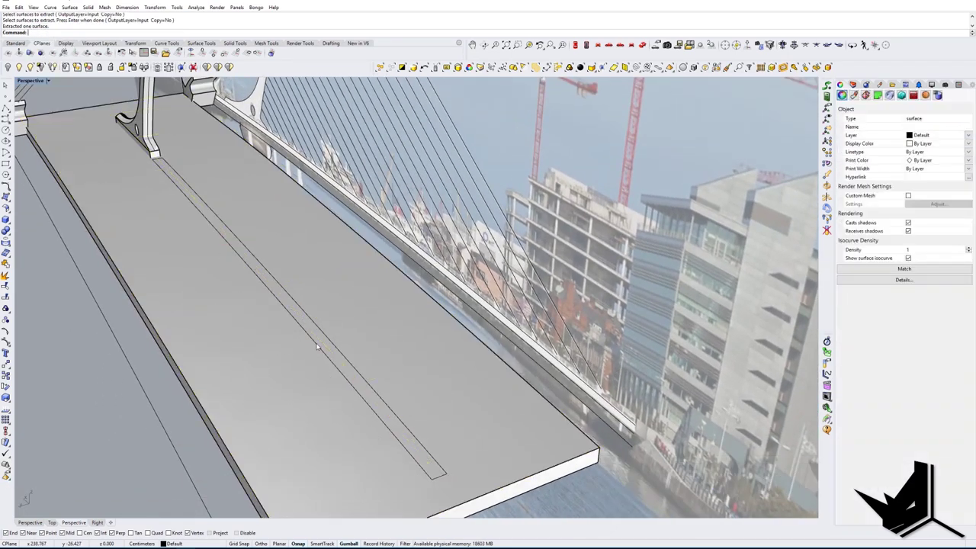
{"action": "key", "text": "Escape"}
Step: Split the deck's top surface with the closed strip outline
{"action": "type", "text": "Split"}
{"action": "key", "text": "Return"}
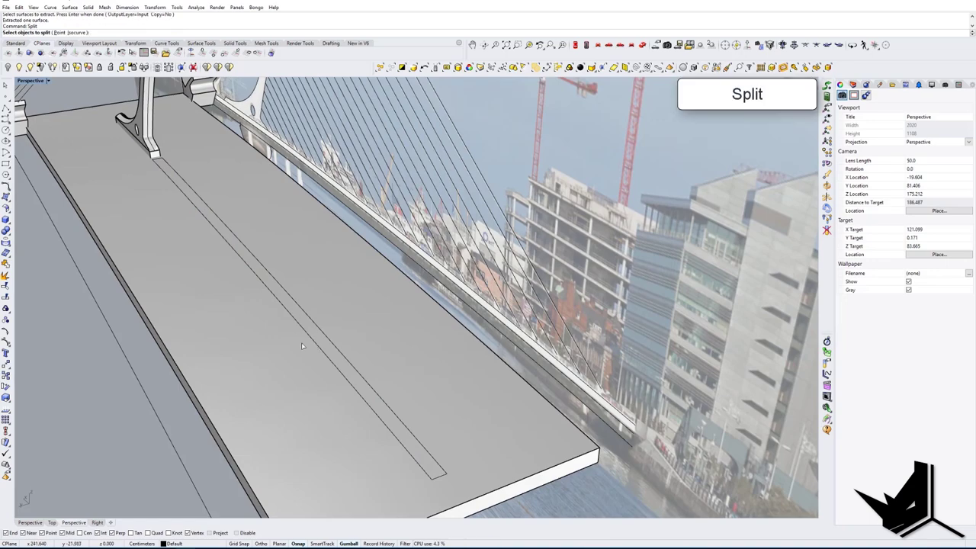
{"action": "left_click", "coordinate": [302, 346]}
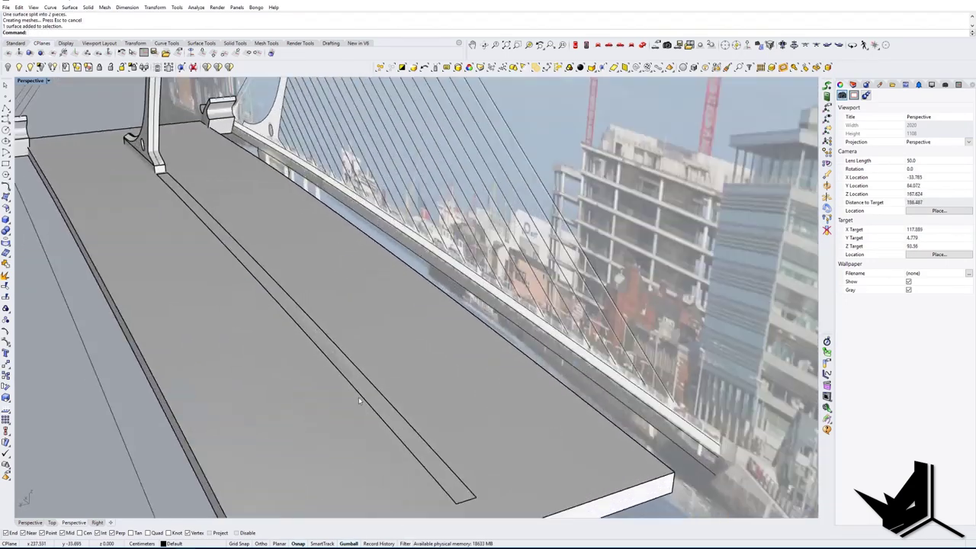
{"action": "left_click", "coordinate": [404, 425]}
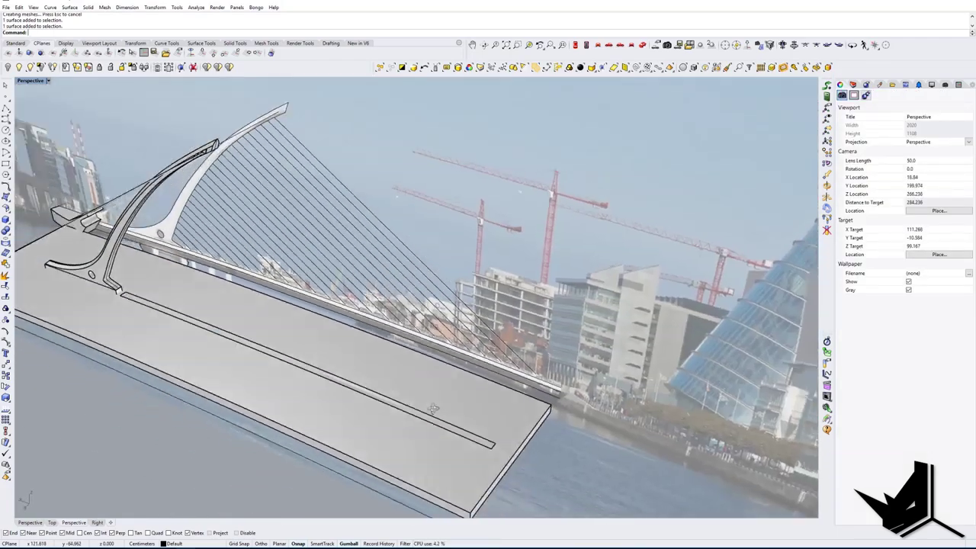
{"action": "right_click_drag", "start_coordinate": [433, 409], "coordinate": [422, 410]}
{"action": "scroll", "coordinate": [523, 390], "scroll_direction": "up", "scroll_amount": 6}
{"action": "scroll", "coordinate": [429, 344], "scroll_direction": "down", "scroll_amount": 6}
Step: Extract two crosswise isocurves from the remaining deck surface, one beyond the strip's far end and one behind the pylon's tail
{"action": "right_click_drag", "start_coordinate": [429, 345], "coordinate": [349, 361]}
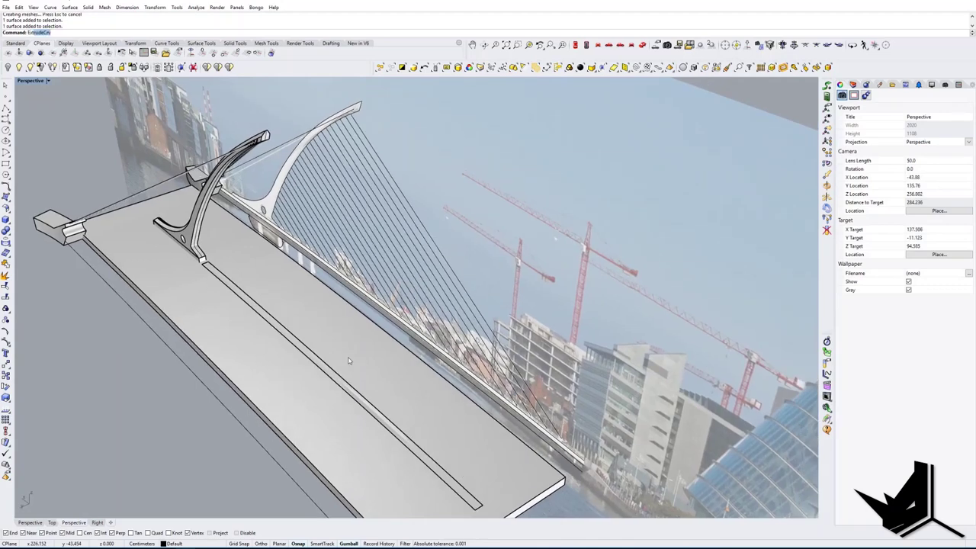
{"action": "type", "text": "ExtractIsocurve"}
{"action": "key", "text": "Return"}
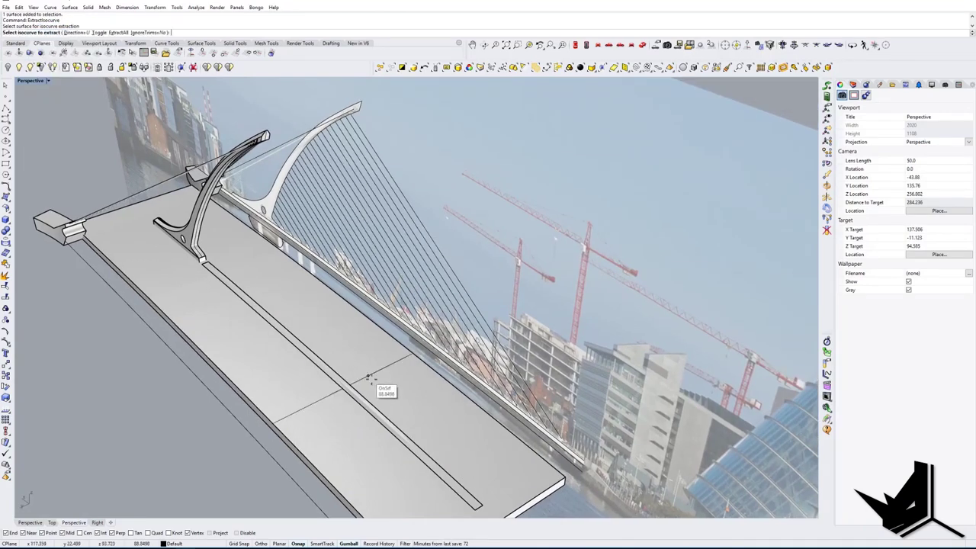
{"action": "right_click_drag", "start_coordinate": [494, 499], "coordinate": [419, 396], "text": "shift"}
{"action": "scroll", "coordinate": [419, 404], "scroll_direction": "up", "scroll_amount": 10}
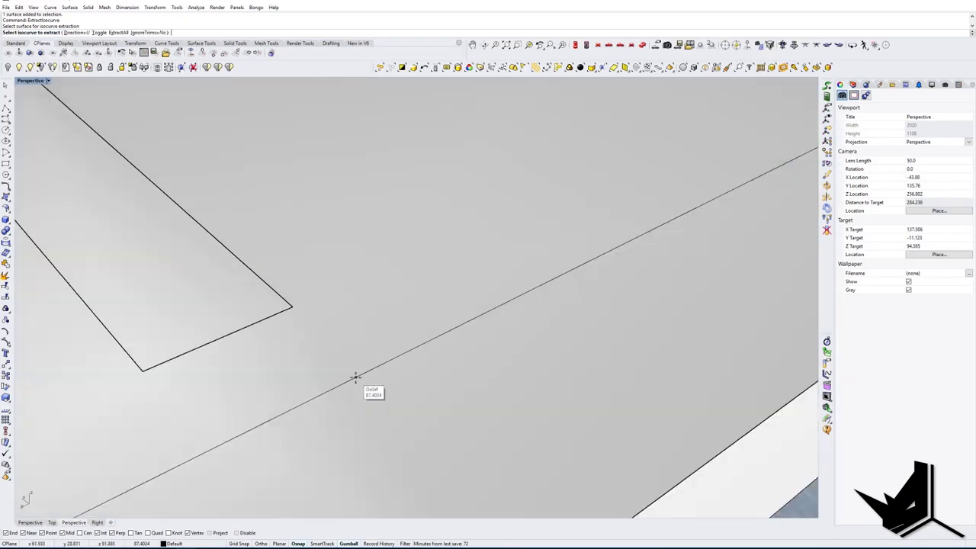
{"action": "scroll", "coordinate": [354, 371], "scroll_direction": "down", "scroll_amount": 10}
{"action": "right_click_drag", "start_coordinate": [355, 371], "coordinate": [446, 381]}
{"action": "right_click_drag", "start_coordinate": [419, 378], "coordinate": [396, 273], "text": "shift"}
{"action": "right_click_drag", "start_coordinate": [220, 442], "coordinate": [261, 410], "text": "shift"}
{"action": "scroll", "coordinate": [251, 384], "scroll_direction": "up", "scroll_amount": 12}
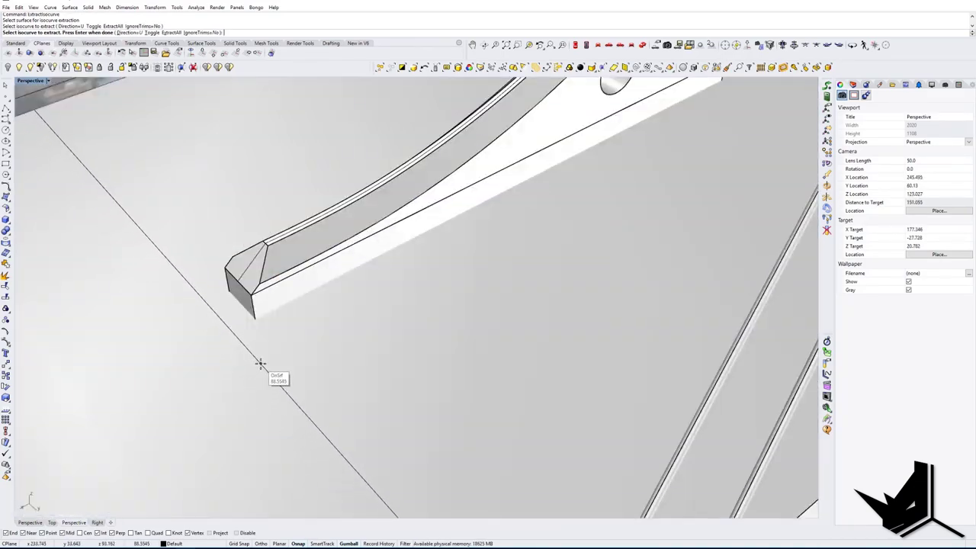
{"action": "left_click", "coordinate": [261, 364]}
Step: Toggle the isocurve direction and extract one lengthwise isocurve from the deck's top surface, running just beside the pylon's foot
{"action": "scroll", "coordinate": [261, 364], "scroll_direction": "down", "scroll_amount": 12}
{"action": "key", "text": "Return"}
{"action": "scroll", "coordinate": [267, 363], "scroll_direction": "up", "scroll_amount": 12}
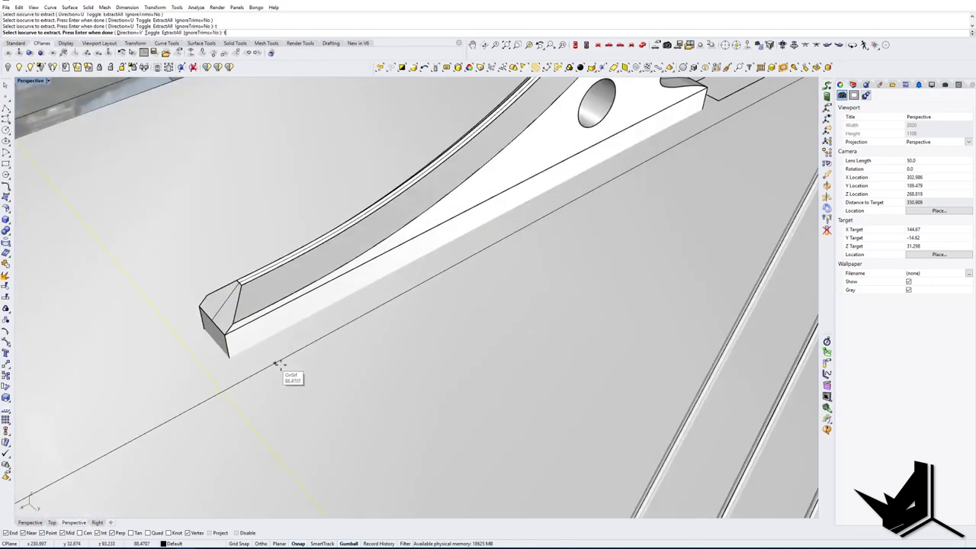
{"action": "right_click_drag", "start_coordinate": [277, 360], "coordinate": [321, 362]}
{"action": "scroll", "coordinate": [320, 362], "scroll_direction": "down", "scroll_amount": 12}
{"action": "scroll", "coordinate": [470, 315], "scroll_direction": "up", "scroll_amount": 10}
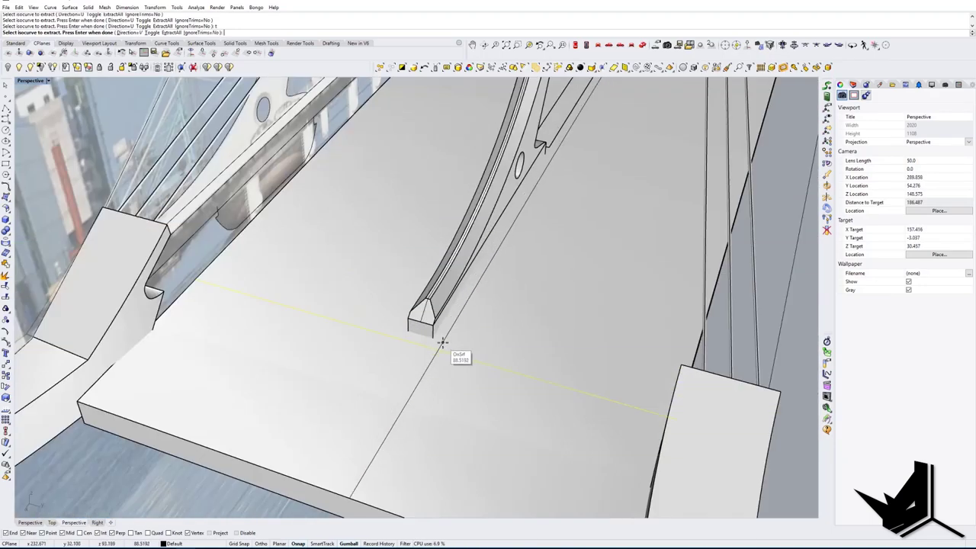
{"action": "left_click", "coordinate": [441, 350]}
{"action": "right_click_drag", "start_coordinate": [441, 350], "coordinate": [391, 345]}
{"action": "key", "text": "Return"}
{"action": "key", "text": "Escape"}
Step: Mirror the lengthwise isocurve across the bridge's centre axis to the other side of the pylon
{"action": "left_click", "coordinate": [385, 340]}
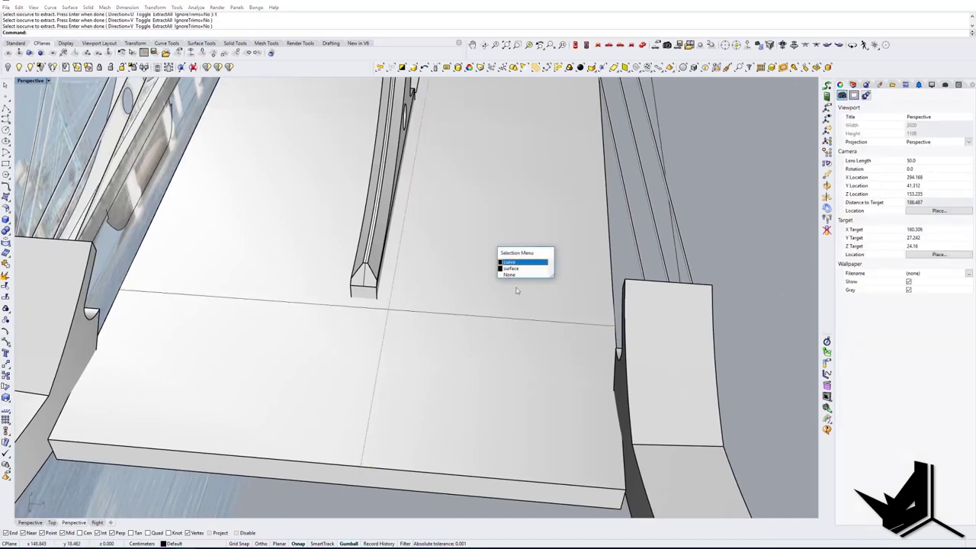
{"action": "left_click", "coordinate": [516, 262]}
{"action": "type", "text": "Mi"}
{"action": "key", "text": "Return"}
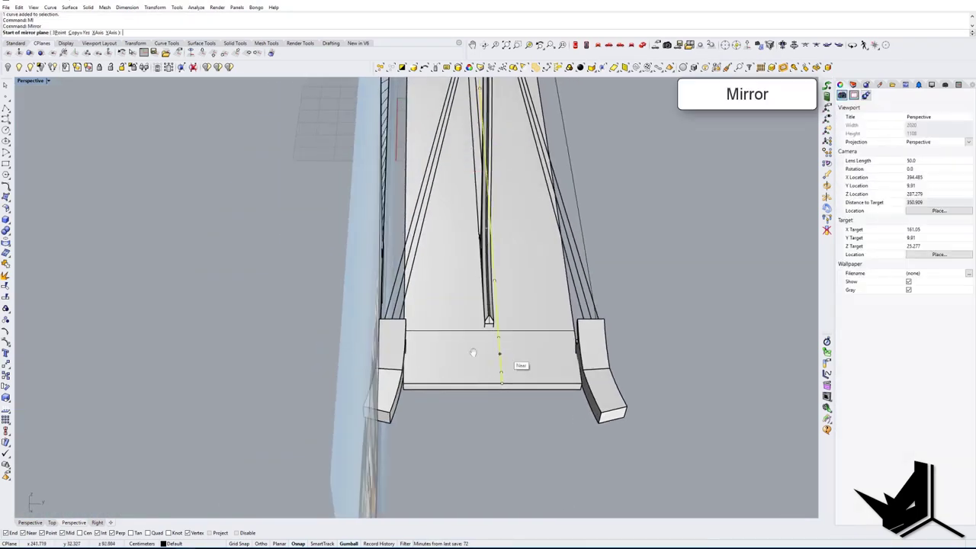
{"action": "left_click", "coordinate": [395, 431]}
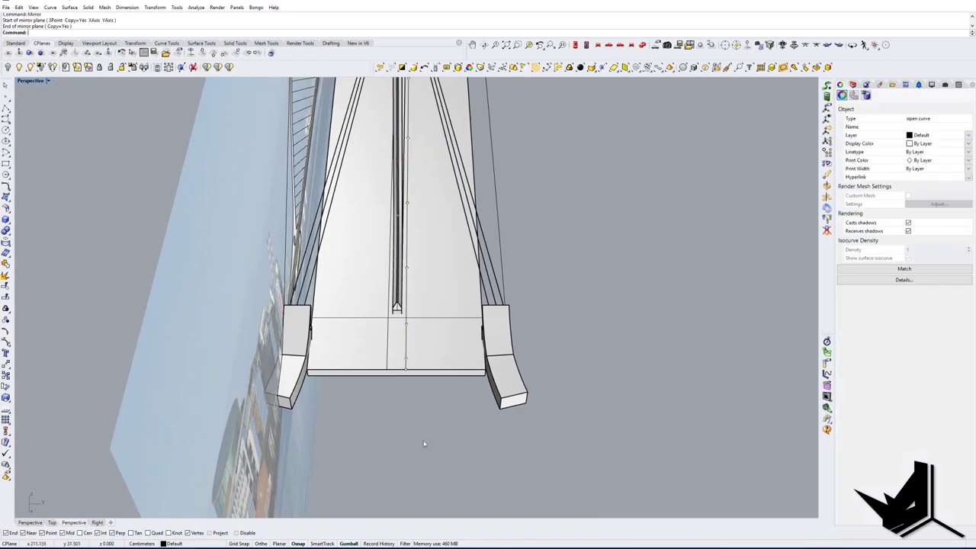
{"action": "left_click", "coordinate": [425, 444]}
Step: Extract another lengthwise isocurve from the deck's top surface with ExtractIsocurve, close to one outer side edge
{"action": "right_click_drag", "start_coordinate": [425, 444], "coordinate": [399, 410]}
{"action": "scroll", "coordinate": [355, 385], "scroll_direction": "up", "scroll_amount": 4}
{"action": "right_click_drag", "start_coordinate": [353, 384], "coordinate": [359, 378]}
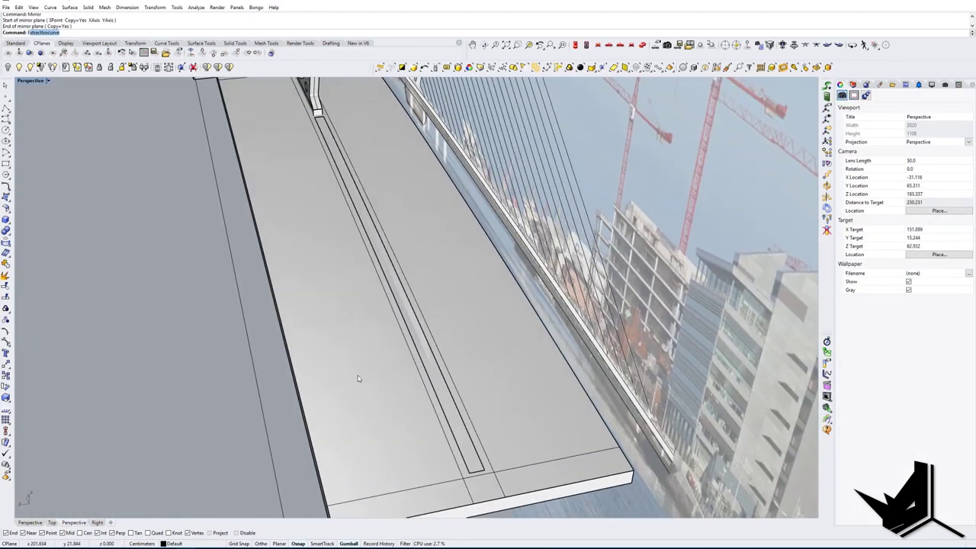
{"action": "type", "text": "EXTRA"}
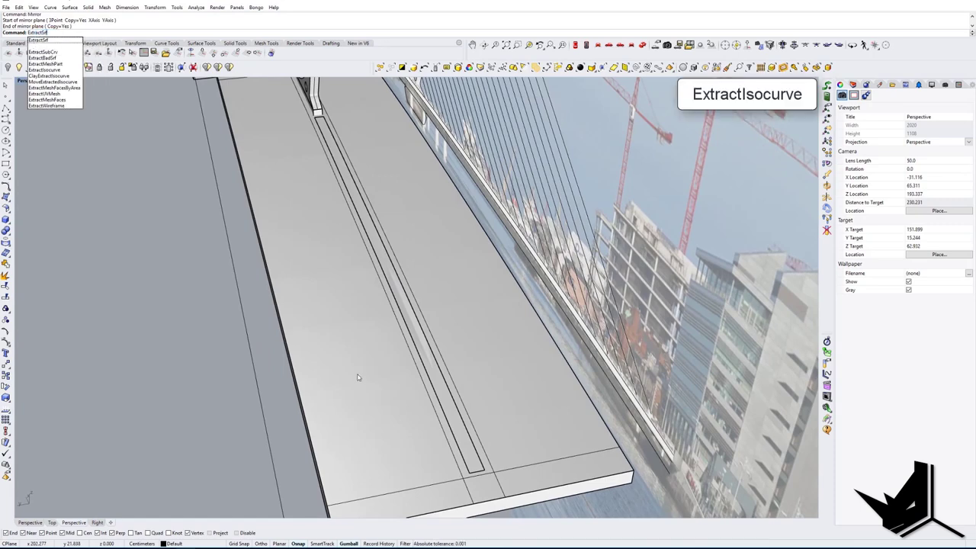
{"action": "type", "text": "ctSr"}
{"action": "key", "text": "BackSpace"}
{"action": "key", "text": "BackSpace"}
{"action": "key", "text": "BackSpace"}
{"action": "type", "text": "Isocurve"}
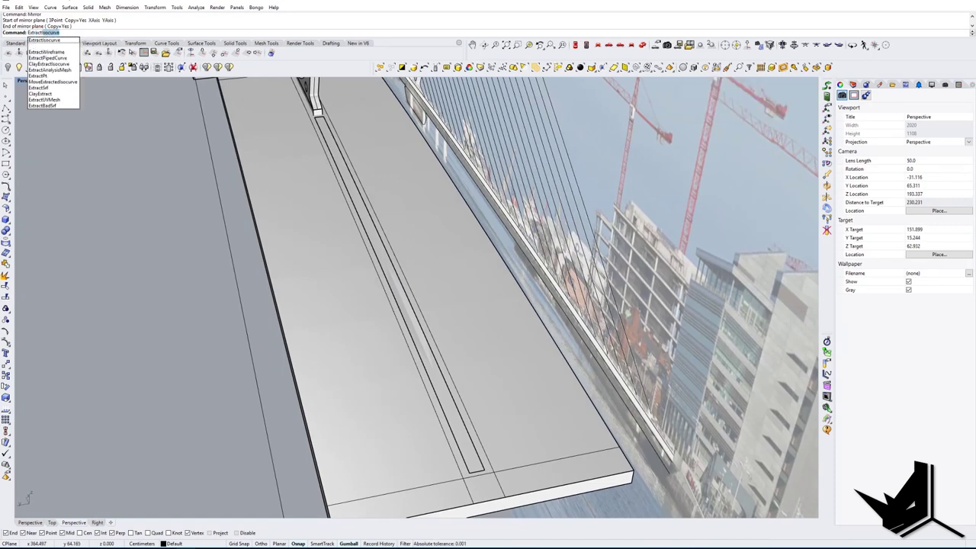
{"action": "right_click_drag", "start_coordinate": [317, 253], "coordinate": [278, 204]}
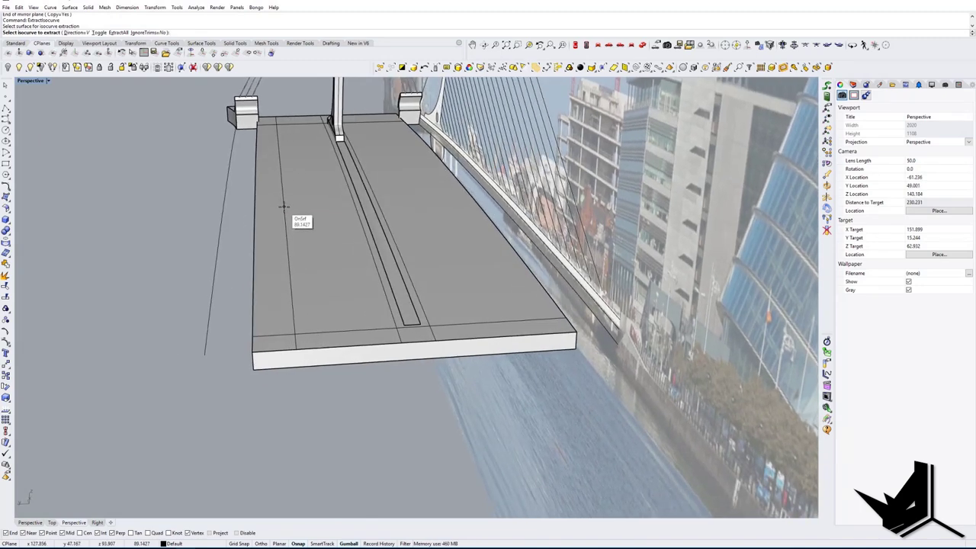
{"action": "key", "text": "Return"}
Step: Mirror the isocurve near the deck's outer edge across the bridge's centre axis to the opposite side
{"action": "left_click", "coordinate": [285, 209]}
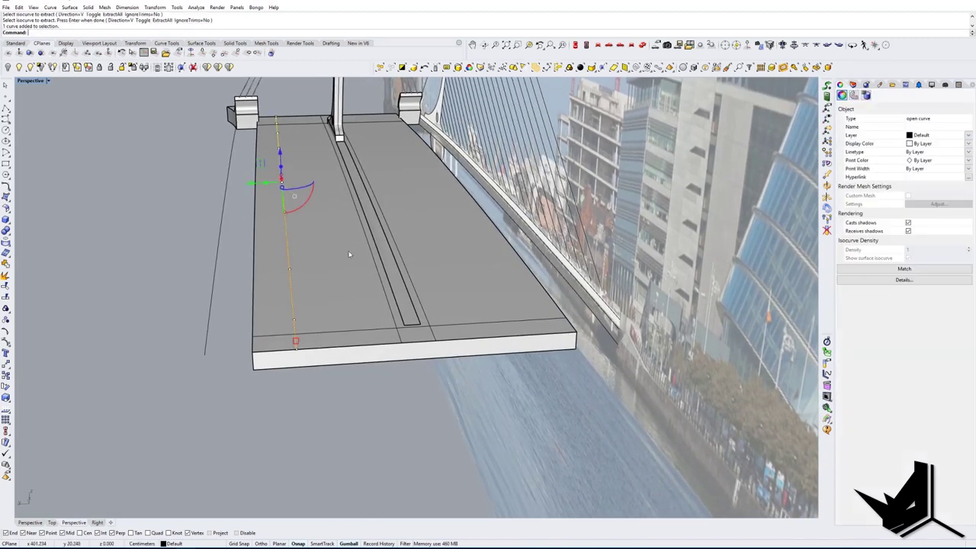
{"action": "right_click_drag", "start_coordinate": [348, 254], "coordinate": [336, 258]}
{"action": "left_click", "coordinate": [346, 340]}
{"action": "left_click", "coordinate": [358, 375]}
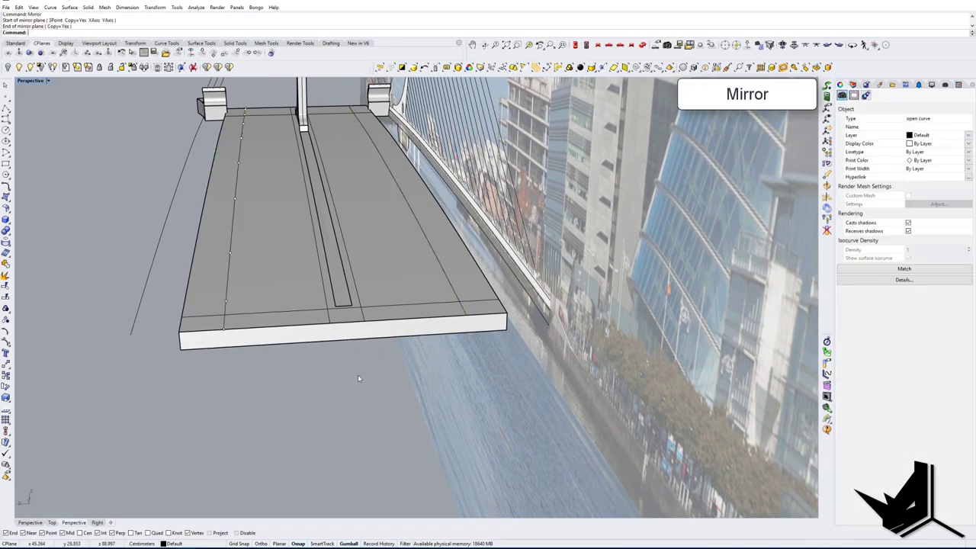
Step: Join the deck's remaining top surface with the deck body and hide the joined deck
{"action": "right_click_drag", "start_coordinate": [358, 375], "coordinate": [419, 397]}
{"action": "right_click_drag", "start_coordinate": [337, 305], "coordinate": [287, 267], "text": "shift"}
{"action": "left_click", "coordinate": [288, 266]}
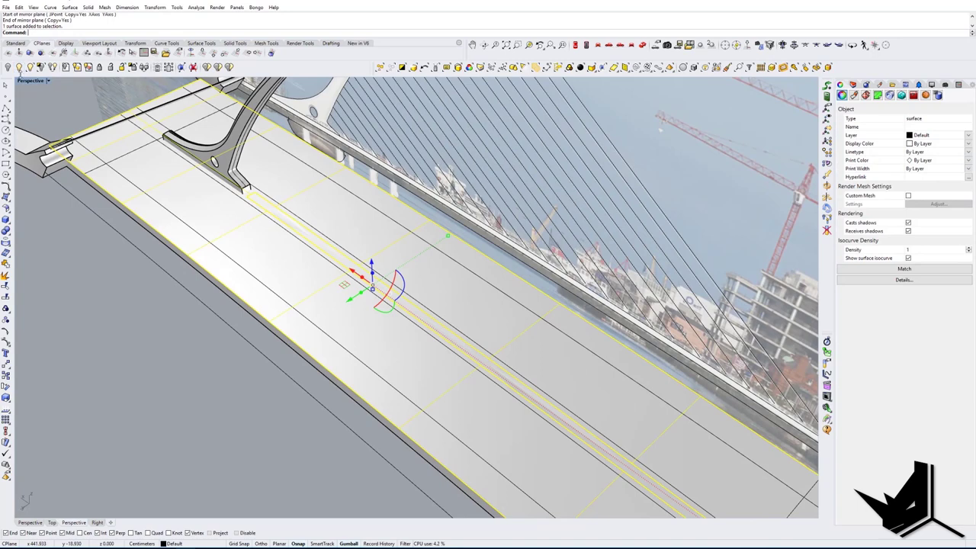
{"action": "left_click", "coordinate": [142, 226]}
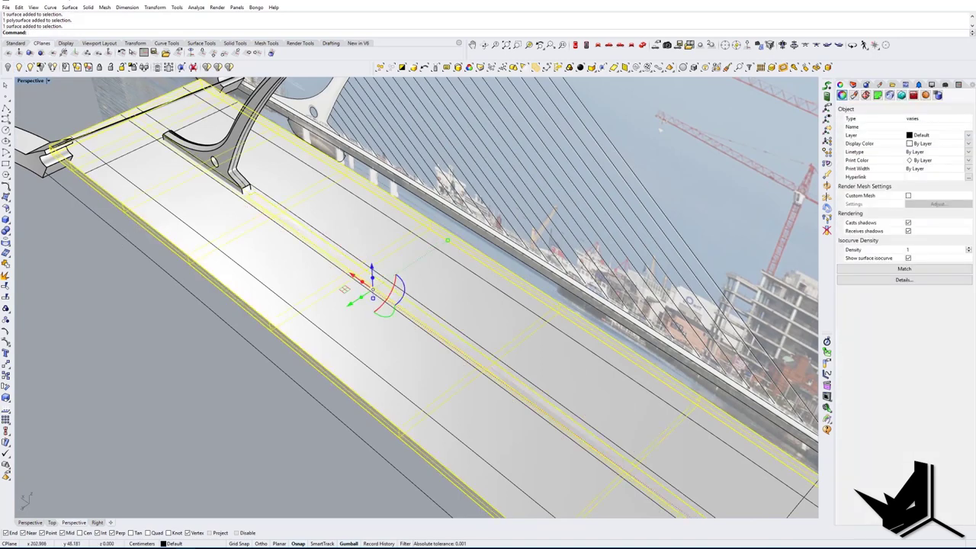
{"action": "key", "text": "ctrl+j"}
{"action": "left_click", "coordinate": [9, 69]}
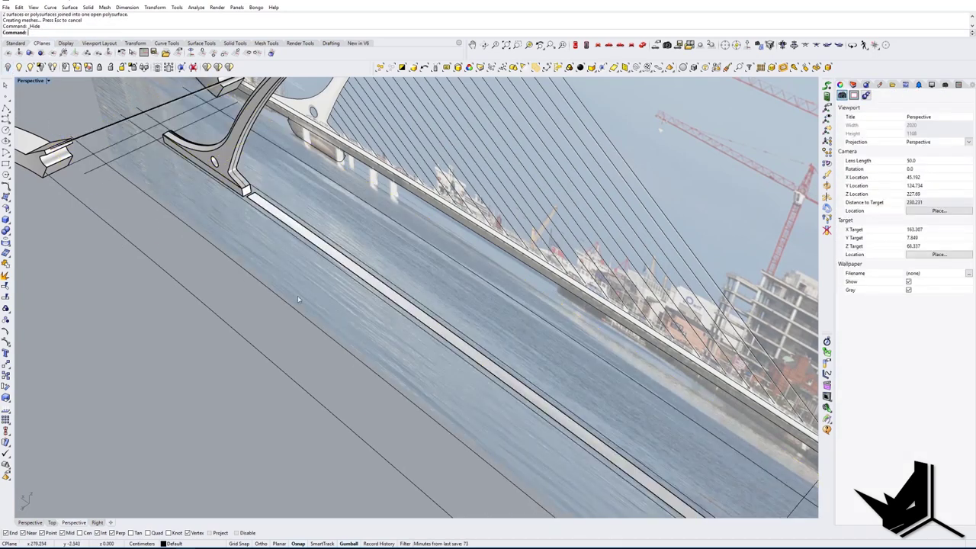
Step: Trim the inner lengthwise and crosswise isocurves against each other, removing the overhanging ends beyond the median strip's far end
{"action": "right_click_drag", "start_coordinate": [375, 308], "coordinate": [518, 389]}
{"action": "right_click_drag", "start_coordinate": [381, 427], "coordinate": [447, 417], "text": "shift"}
{"action": "type", "text": "T"}
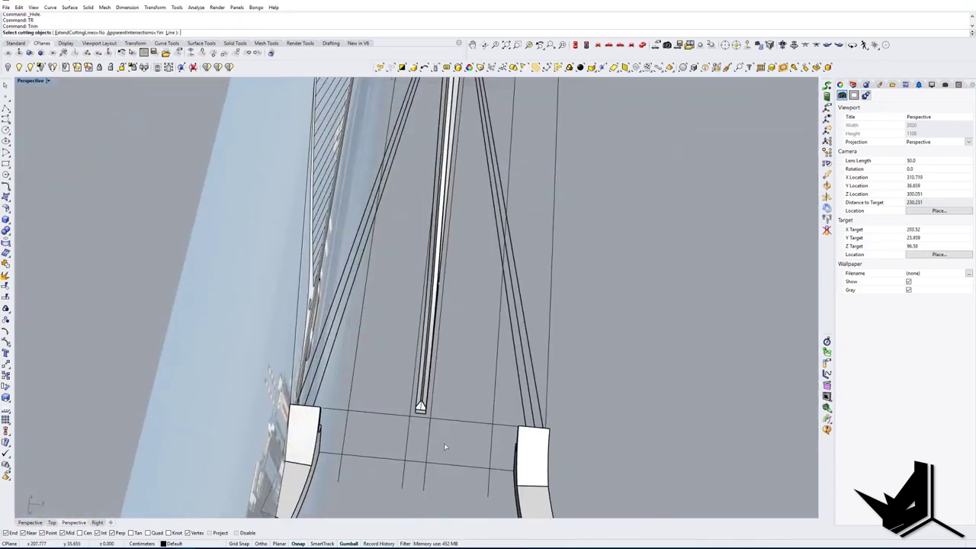
{"action": "left_click", "coordinate": [426, 422]}
{"action": "left_click", "coordinate": [396, 414]}
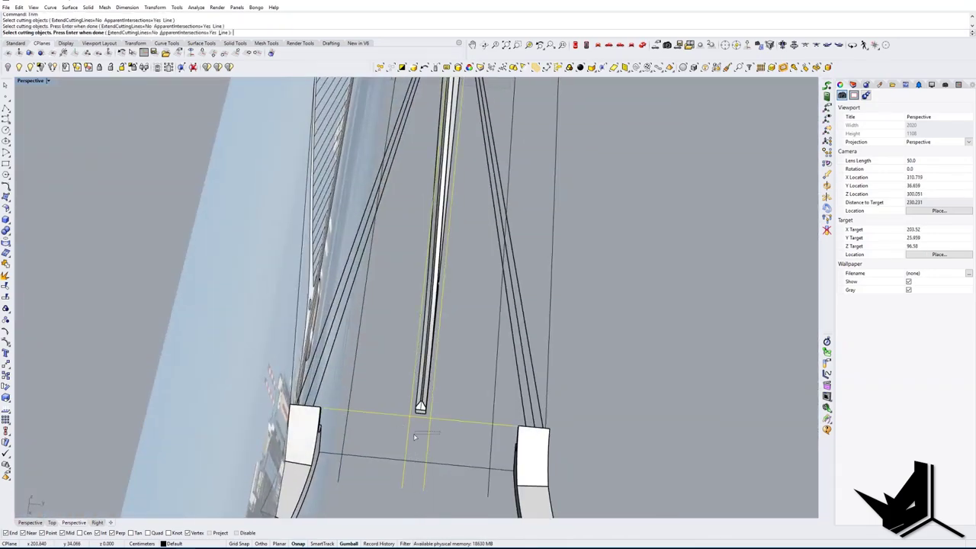
{"action": "right_click_drag", "start_coordinate": [406, 420], "coordinate": [332, 404]}
{"action": "scroll", "coordinate": [343, 397], "scroll_direction": "down", "scroll_amount": 5}
{"action": "right_click_drag", "start_coordinate": [561, 393], "coordinate": [443, 385]}
{"action": "scroll", "coordinate": [488, 404], "scroll_direction": "up", "scroll_amount": 4}
{"action": "right_click_drag", "start_coordinate": [511, 412], "coordinate": [387, 413]}
{"action": "scroll", "coordinate": [383, 411], "scroll_direction": "up", "scroll_amount": 6}
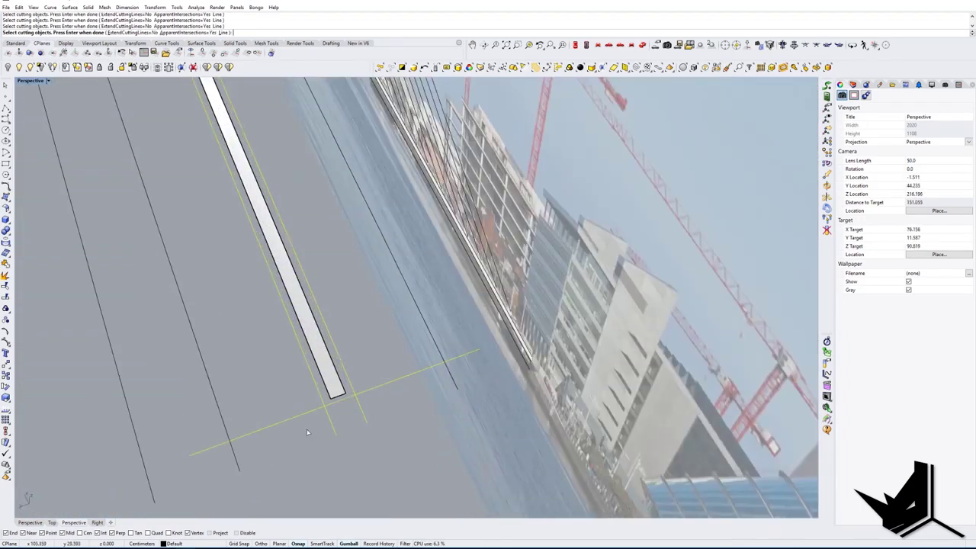
{"action": "left_click_drag", "start_coordinate": [295, 408], "coordinate": [292, 402]}
{"action": "left_click_drag", "start_coordinate": [413, 386], "coordinate": [396, 367]}
Step: Trim the overhanging ends behind the pylon's tail and join the four curves into one closed outline around the strip
{"action": "scroll", "coordinate": [401, 366], "scroll_direction": "down", "scroll_amount": 6}
{"action": "right_click_drag", "start_coordinate": [339, 412], "coordinate": [671, 297]}
{"action": "right_click_drag", "start_coordinate": [397, 396], "coordinate": [453, 440]}
{"action": "scroll", "coordinate": [458, 419], "scroll_direction": "up", "scroll_amount": 3}
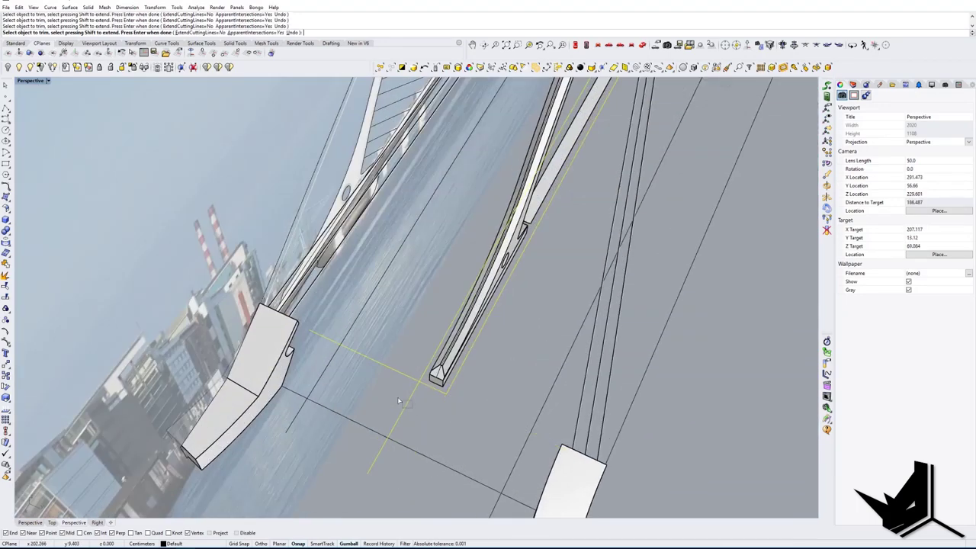
{"action": "left_click", "coordinate": [449, 392]}
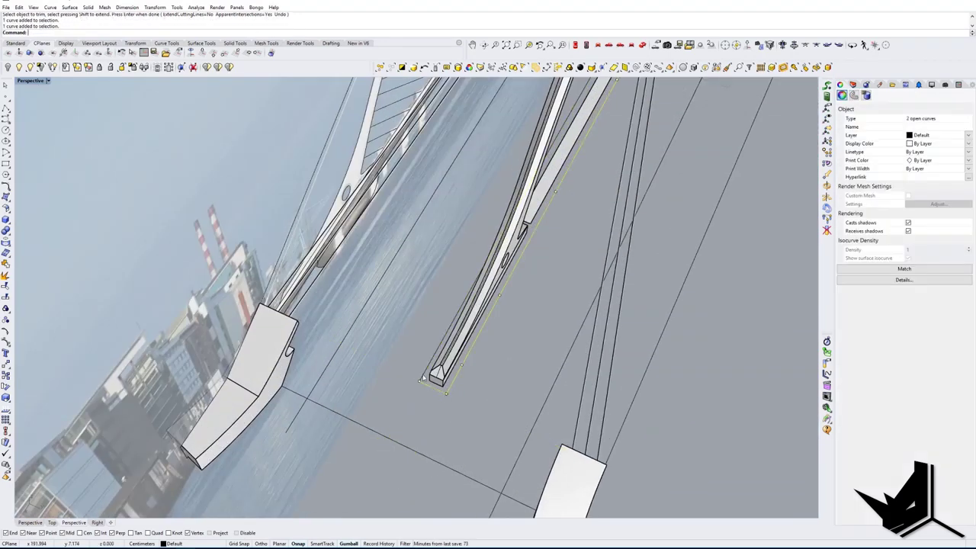
{"action": "scroll", "coordinate": [452, 391], "scroll_direction": "down", "scroll_amount": 6}
{"action": "right_click_drag", "start_coordinate": [451, 391], "coordinate": [320, 381]}
{"action": "right_click_drag", "start_coordinate": [640, 507], "coordinate": [435, 405], "text": "shift"}
{"action": "scroll", "coordinate": [436, 405], "scroll_direction": "up", "scroll_amount": 6}
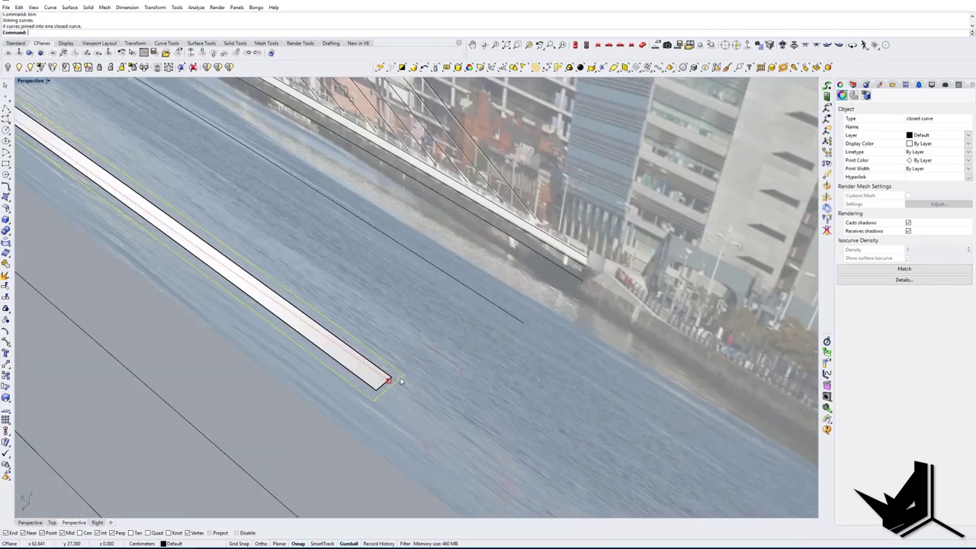
Step: Show the hidden deck around the closed outline
{"action": "scroll", "coordinate": [401, 382], "scroll_direction": "down", "scroll_amount": 3}
{"action": "right_click_drag", "start_coordinate": [426, 358], "coordinate": [104, 109]}
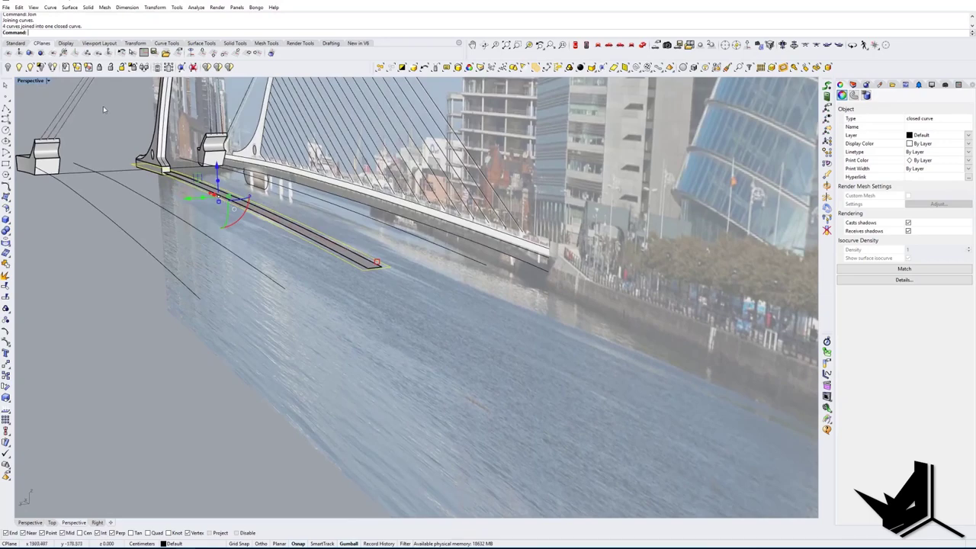
{"action": "left_click", "coordinate": [21, 71]}
{"action": "right_click_drag", "start_coordinate": [366, 191], "coordinate": [400, 225]}
{"action": "scroll", "coordinate": [315, 260], "scroll_direction": "up", "scroll_amount": 2}
{"action": "right_click_drag", "start_coordinate": [315, 260], "coordinate": [308, 253]}
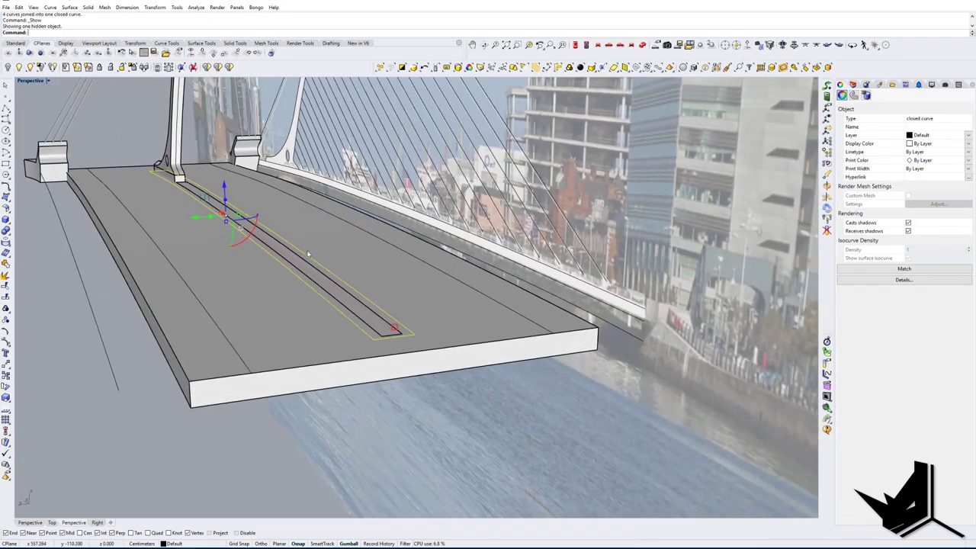
Step: Extrude the closed outline upward about 2 cm with ExtrudeCrv to form a low wall around the median strip
{"action": "type", "text": "EC"}
{"action": "key", "text": "Return"}
{"action": "scroll", "coordinate": [176, 180], "scroll_direction": "up", "scroll_amount": 4}
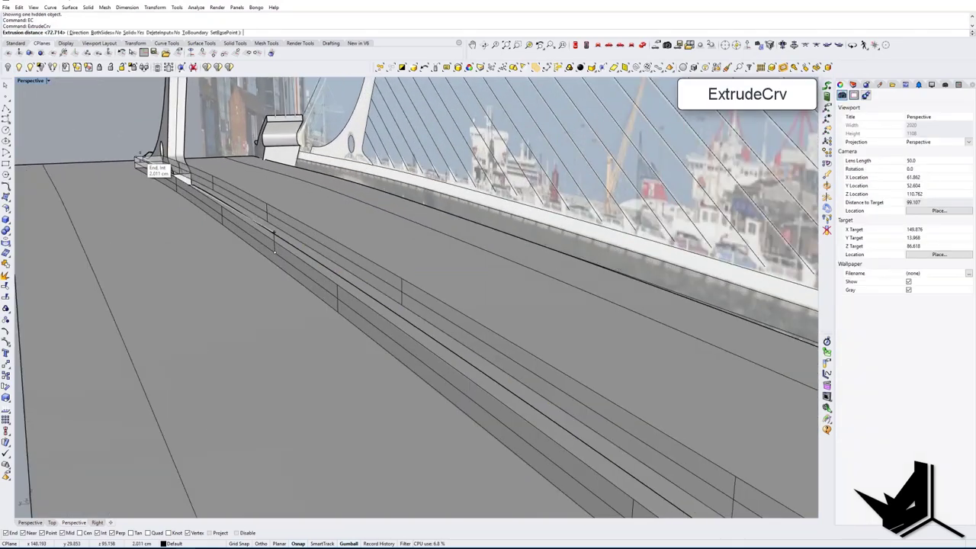
{"action": "left_click", "coordinate": [140, 156]}
Step: Offset the low wall outward by 0.15 as a solid with OffsetSrf, flipping the offset direction
{"action": "scroll", "coordinate": [140, 157], "scroll_direction": "down", "scroll_amount": 5}
{"action": "right_click_drag", "start_coordinate": [328, 286], "coordinate": [371, 309]}
{"action": "scroll", "coordinate": [290, 292], "scroll_direction": "up", "scroll_amount": 4}
{"action": "left_click", "coordinate": [389, 306]}
{"action": "type", "text": "OS"}
{"action": "key", "text": "Return"}
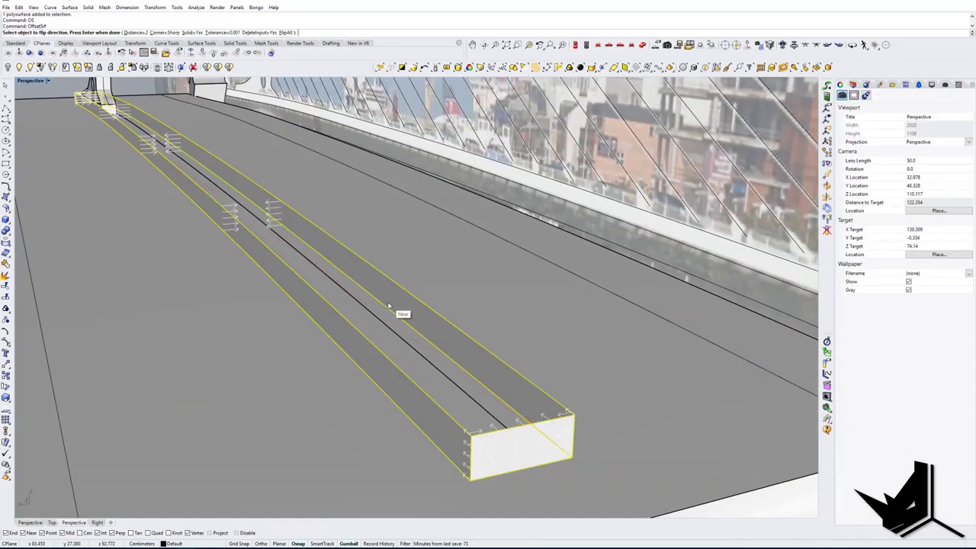
{"action": "type", "text": "f"}
{"action": "key", "text": "Return"}
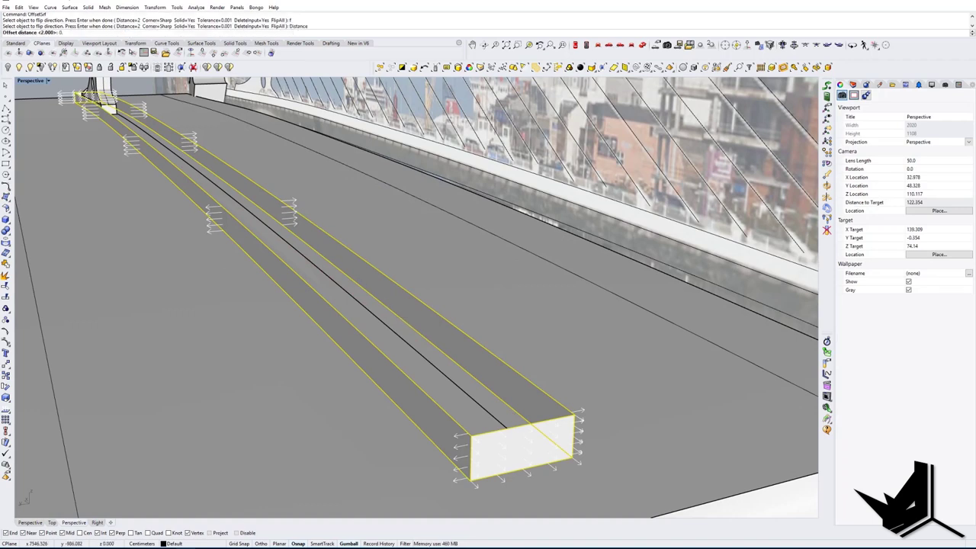
{"action": "type", "text": "5"}
{"action": "key", "text": "Return"}
{"action": "key", "text": "Return"}
{"action": "key", "text": "Escape"}
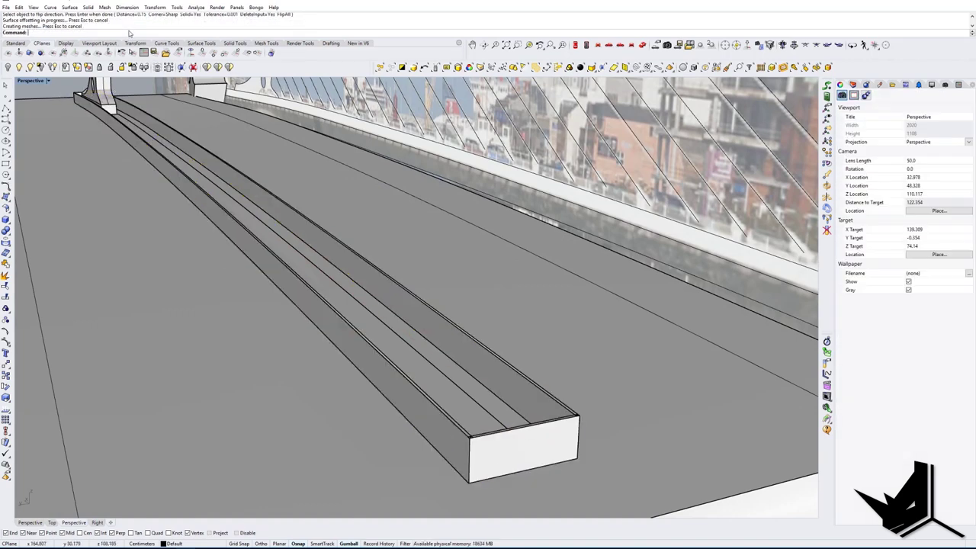
Step: Hide the background reference photo behind the bridge
{"action": "right_click_drag", "start_coordinate": [225, 173], "coordinate": [206, 177]}
{"action": "left_click", "coordinate": [234, 247]}
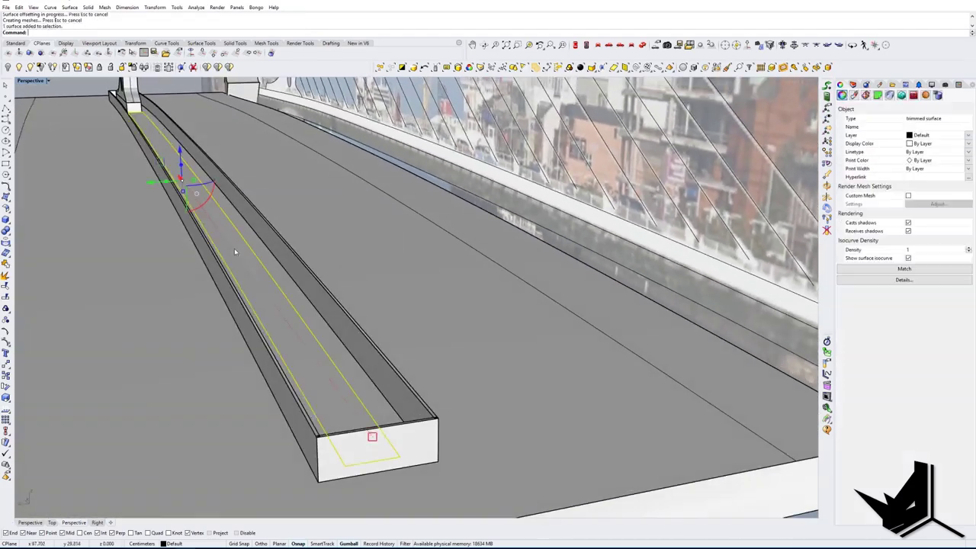
{"action": "scroll", "coordinate": [234, 248], "scroll_direction": "down", "scroll_amount": 5}
{"action": "right_click_drag", "start_coordinate": [234, 247], "coordinate": [416, 214]}
{"action": "left_click", "coordinate": [137, 99]}
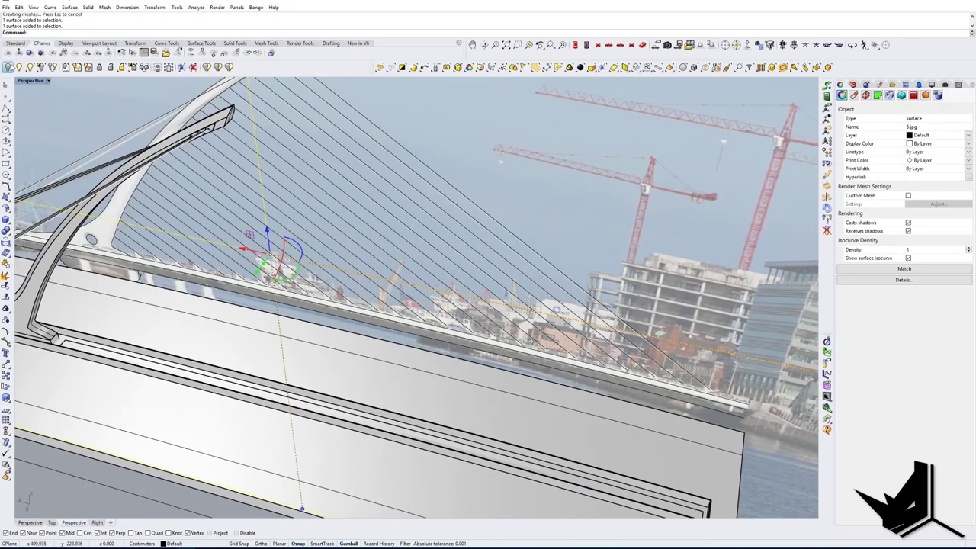
{"action": "left_click", "coordinate": [9, 68]}
Step: Select all the slanted cable lines of the flat side-elevation drawing and copy them in place
{"action": "right_click_drag", "start_coordinate": [304, 272], "coordinate": [384, 235]}
{"action": "scroll", "coordinate": [338, 260], "scroll_direction": "down", "scroll_amount": 5}
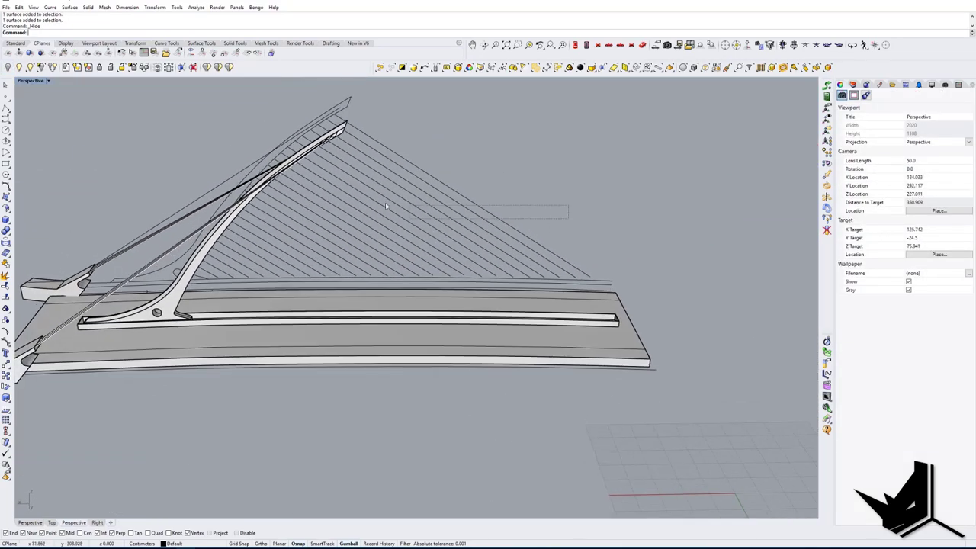
{"action": "left_click_drag", "start_coordinate": [386, 205], "coordinate": [385, 205]}
{"action": "right_click_drag", "start_coordinate": [411, 209], "coordinate": [432, 229]}
{"action": "left_click_drag", "start_coordinate": [338, 224], "coordinate": [282, 216]}
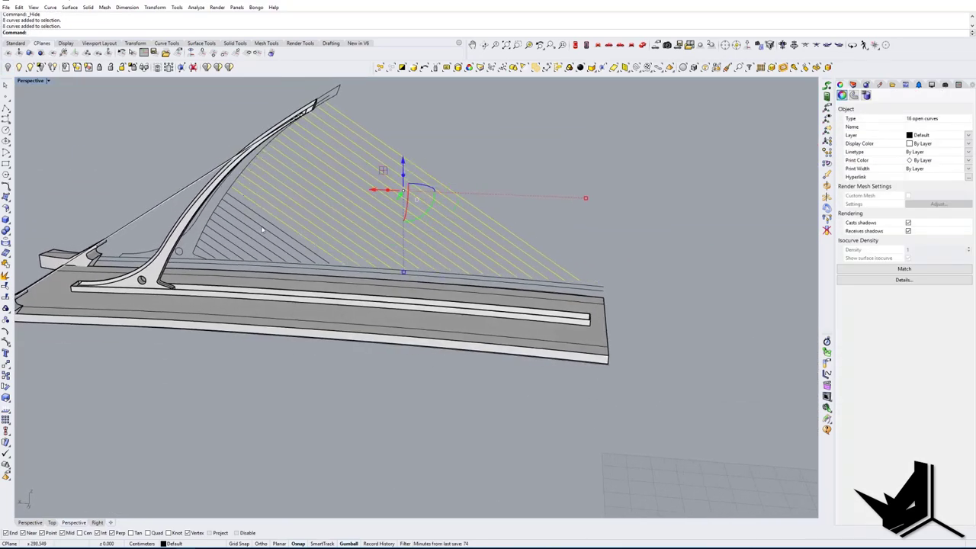
{"action": "scroll", "coordinate": [273, 236], "scroll_direction": "up", "scroll_amount": 5}
{"action": "left_click_drag", "start_coordinate": [184, 248], "coordinate": [183, 246]}
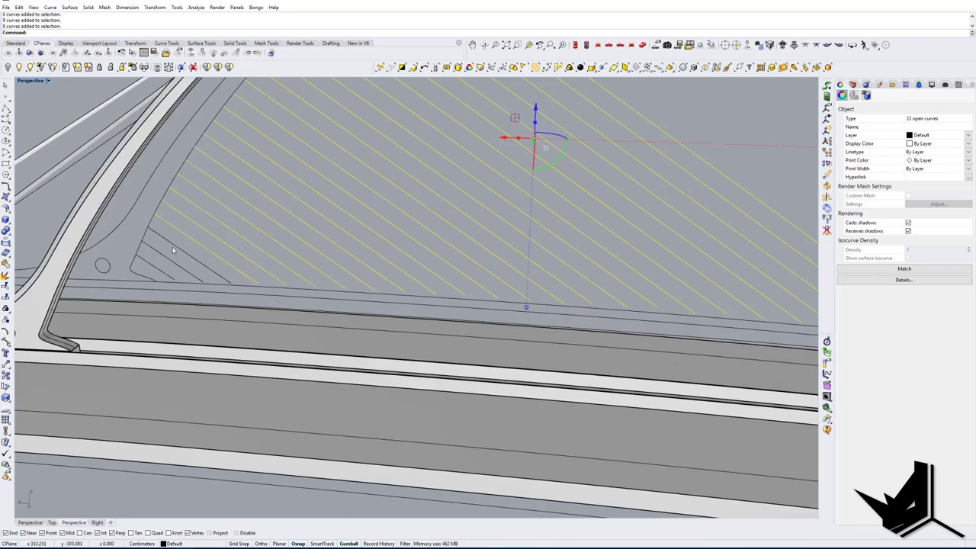
{"action": "scroll", "coordinate": [177, 251], "scroll_direction": "up", "scroll_amount": 6}
{"action": "left_click_drag", "start_coordinate": [137, 285], "coordinate": [137, 285]}
{"action": "scroll", "coordinate": [156, 279], "scroll_direction": "down", "scroll_amount": 8}
{"action": "right_click_drag", "start_coordinate": [160, 279], "coordinate": [138, 297]}
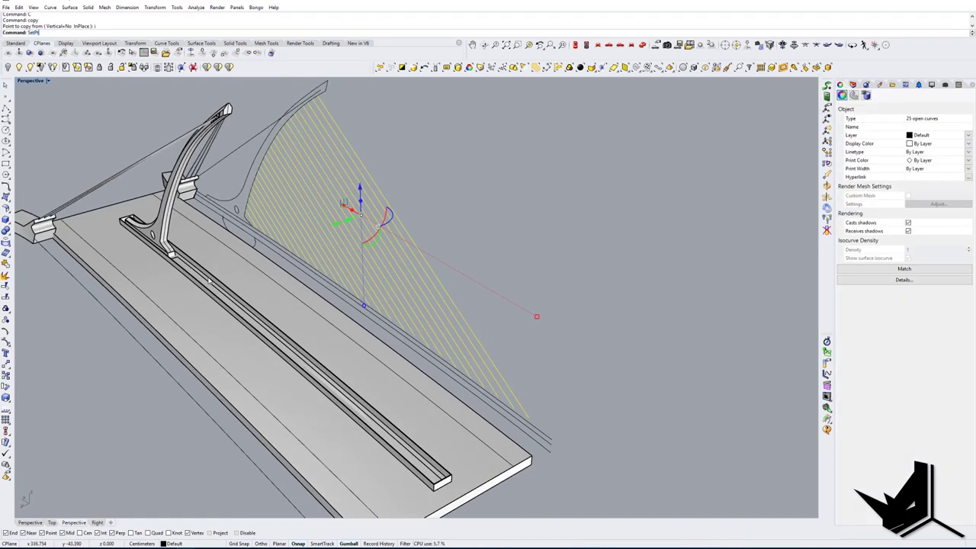
Step: Align the selected cable lines with SetPt in Y only, relative to World, at the centre of the pylon's foot
{"action": "key", "text": "Return"}
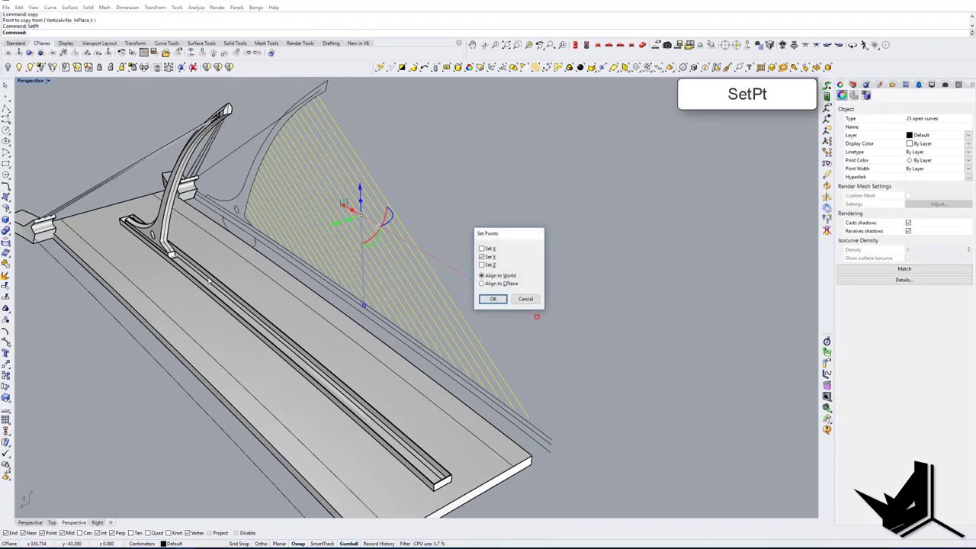
{"action": "right_click_drag", "start_coordinate": [204, 280], "coordinate": [152, 290]}
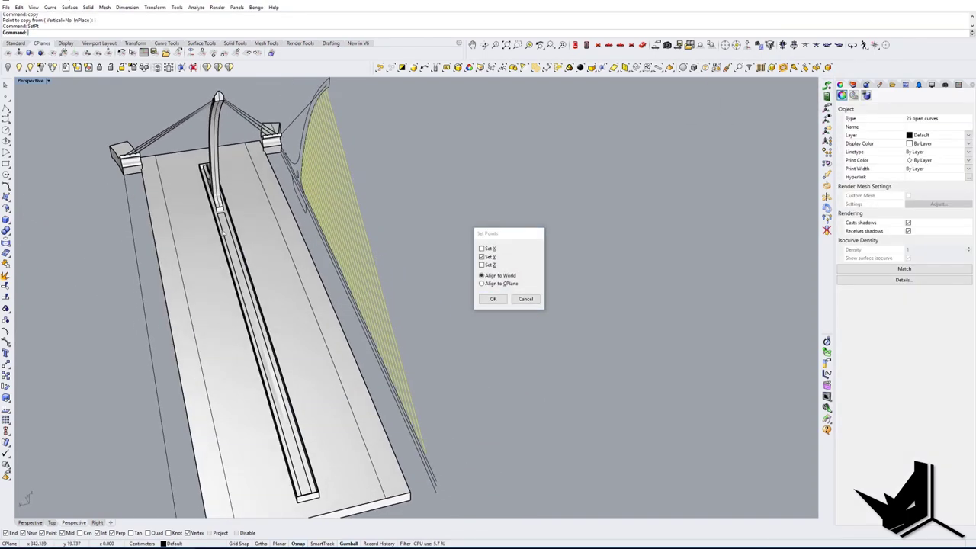
{"action": "scroll", "coordinate": [217, 211], "scroll_direction": "up", "scroll_amount": 6}
{"action": "key", "text": "Return"}
{"action": "scroll", "coordinate": [217, 210], "scroll_direction": "up", "scroll_amount": 2}
{"action": "left_click", "coordinate": [214, 209]}
{"action": "scroll", "coordinate": [217, 211], "scroll_direction": "down", "scroll_amount": 7}
{"action": "mouse_move", "coordinate": [229, 221]}
{"action": "right_mouse_down"}
{"action": "mouse_move", "coordinate": [293, 217]}
{"action": "mouse_move", "coordinate": [331, 198]}
{"action": "mouse_move", "coordinate": [271, 235]}
{"action": "mouse_move", "coordinate": [223, 246]}
{"action": "mouse_move", "coordinate": [189, 213]}
{"action": "mouse_move", "coordinate": [297, 218]}
{"action": "mouse_move", "coordinate": [381, 206]}
{"action": "mouse_move", "coordinate": [305, 230]}
{"action": "mouse_move", "coordinate": [250, 233]}
{"action": "mouse_move", "coordinate": [238, 218]}
{"action": "mouse_move", "coordinate": [308, 190]}
{"action": "mouse_move", "coordinate": [343, 219]}
{"action": "mouse_move", "coordinate": [242, 235]}
{"action": "right_mouse_up"}
{"action": "right_click_drag", "start_coordinate": [315, 217], "coordinate": [370, 239]}
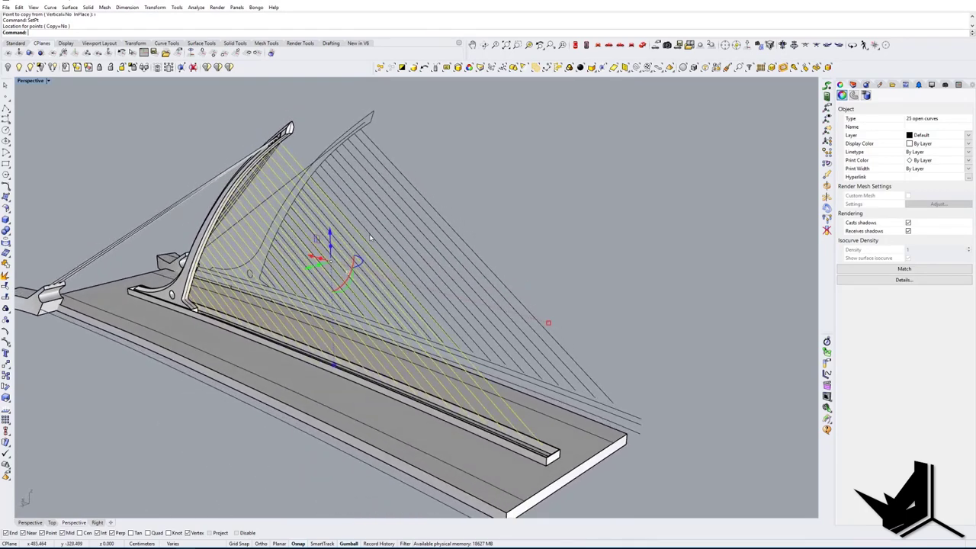
Step: Pipe the selected slanted cable lines with a diameter of 0.25 and flat caps
{"action": "key", "text": "Return"}
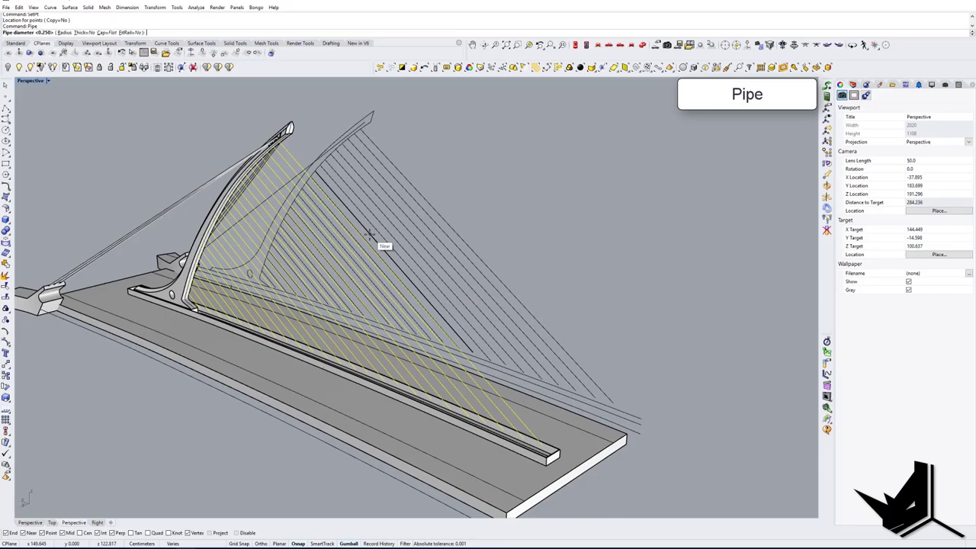
{"action": "key", "text": "Return"}
{"action": "key", "text": "Escape"}
Step: Isolate the median solid together with the pylon and the main cables
{"action": "right_click_drag", "start_coordinate": [343, 233], "coordinate": [488, 368]}
{"action": "key", "text": "ctrl+F4"}
{"action": "scroll", "coordinate": [384, 395], "scroll_direction": "up", "scroll_amount": 3}
{"action": "scroll", "coordinate": [383, 394], "scroll_direction": "up", "scroll_amount": 3}
{"action": "scroll", "coordinate": [408, 367], "scroll_direction": "down", "scroll_amount": 6}
{"action": "scroll", "coordinate": [388, 367], "scroll_direction": "up", "scroll_amount": 6}
{"action": "right_click_drag", "start_coordinate": [408, 368], "coordinate": [451, 376]}
{"action": "left_click", "coordinate": [389, 368]}
{"action": "scroll", "coordinate": [389, 368], "scroll_direction": "down", "scroll_amount": 6}
{"action": "scroll", "coordinate": [588, 355], "scroll_direction": "down", "scroll_amount": 5}
{"action": "scroll", "coordinate": [451, 376], "scroll_direction": "up", "scroll_amount": 6}
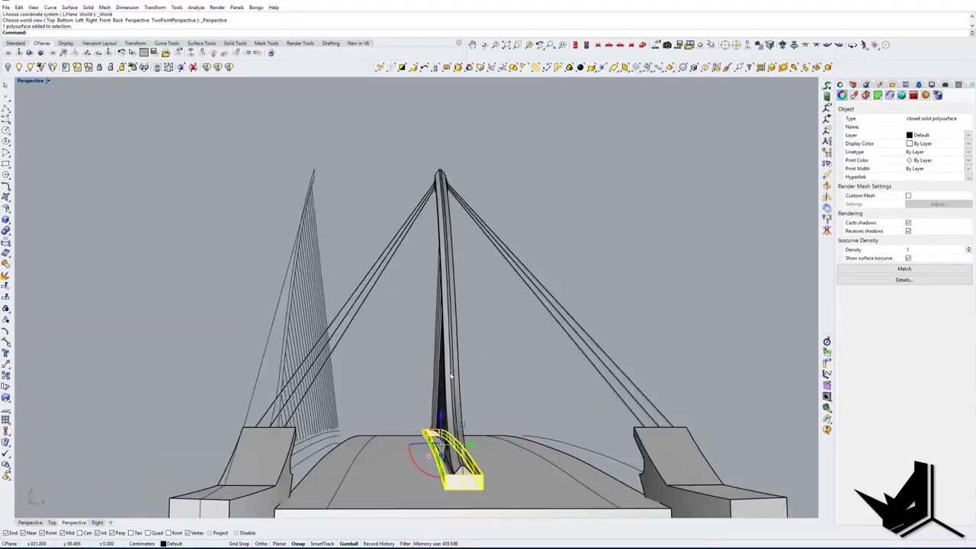
{"action": "scroll", "coordinate": [451, 376], "scroll_direction": "up", "scroll_amount": 2}
{"action": "left_click_drag", "start_coordinate": [489, 380], "coordinate": [404, 361], "text": "shift"}
{"action": "left_click", "coordinate": [52, 67]}
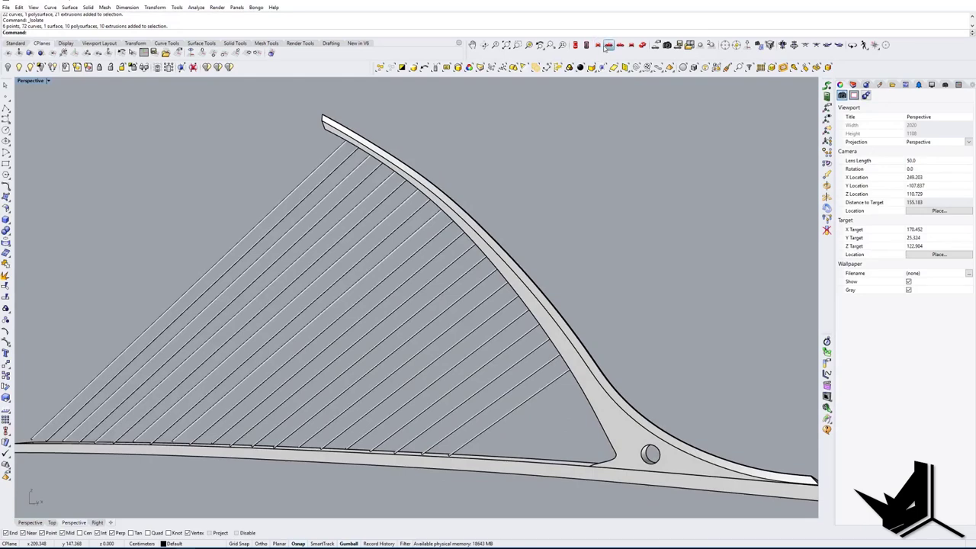
Step: Move the lower end points of all the cables down along their slope, past the underside of the median, in the Front view
{"action": "left_click", "coordinate": [608, 46]}
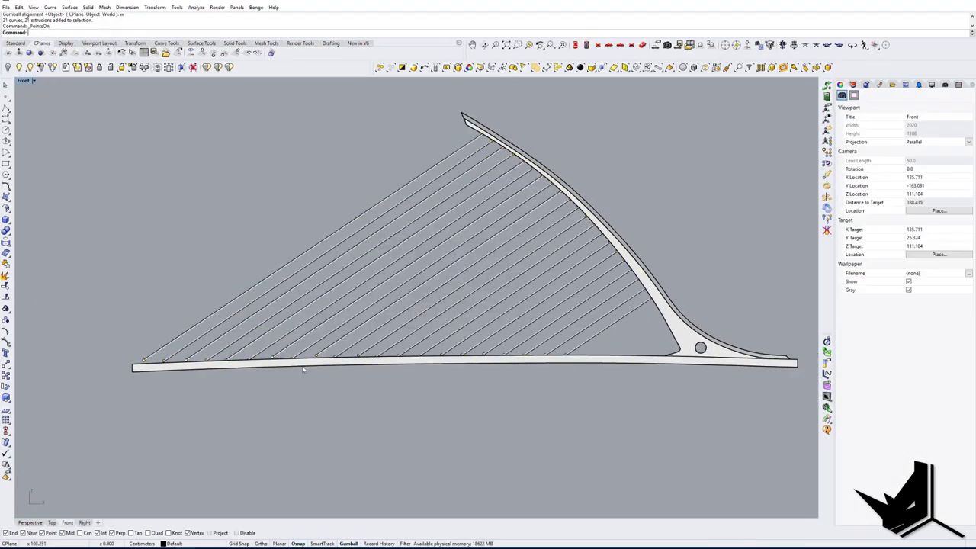
{"action": "left_click_drag", "start_coordinate": [87, 338], "coordinate": [541, 382]}
{"action": "left_click_drag", "start_coordinate": [374, 340], "coordinate": [344, 358]}
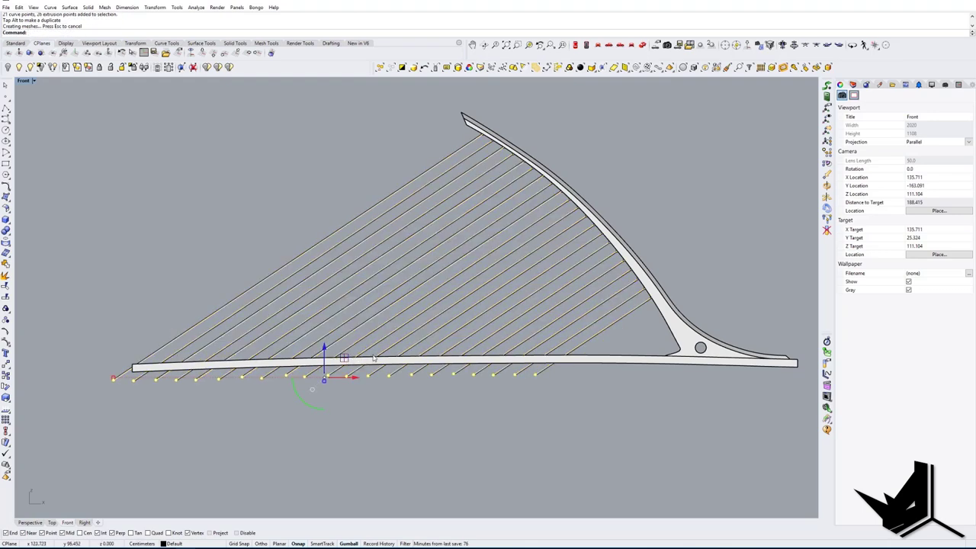
{"action": "key", "text": "Escape"}
{"action": "right_click_drag", "start_coordinate": [412, 357], "coordinate": [418, 378]}
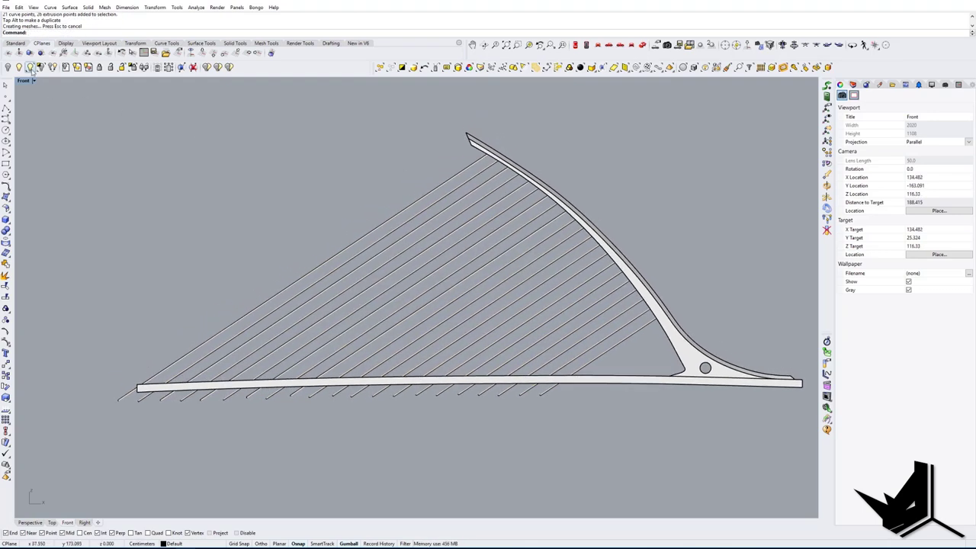
Step: Show the hidden deck curve beneath the cables and hide the median solid
{"action": "left_click", "coordinate": [33, 72]}
{"action": "right_click_drag", "start_coordinate": [409, 425], "coordinate": [412, 391]}
{"action": "scroll", "coordinate": [299, 352], "scroll_direction": "up", "scroll_amount": 6}
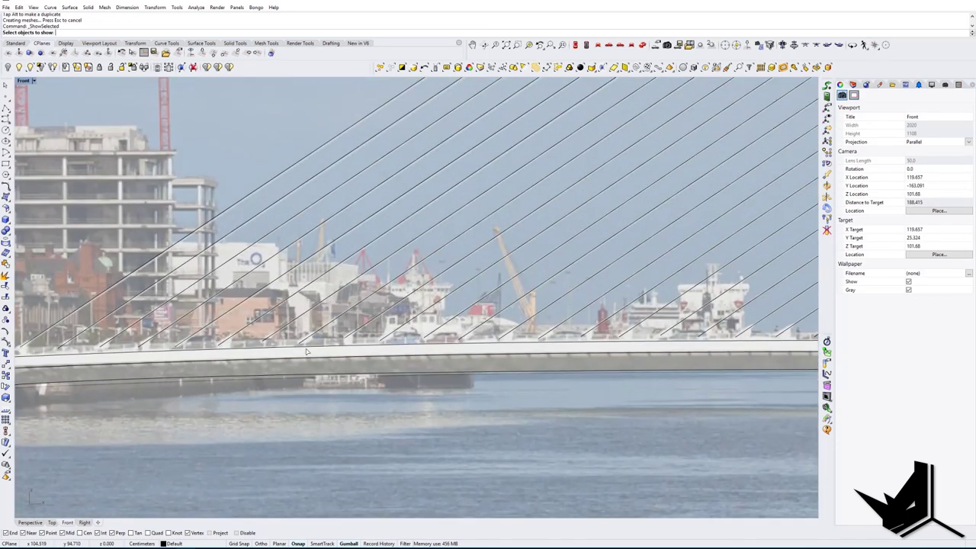
{"action": "left_click", "coordinate": [306, 352]}
{"action": "left_click", "coordinate": [306, 351]}
{"action": "right_click", "coordinate": [306, 351]}
{"action": "scroll", "coordinate": [309, 353], "scroll_direction": "down", "scroll_amount": 9}
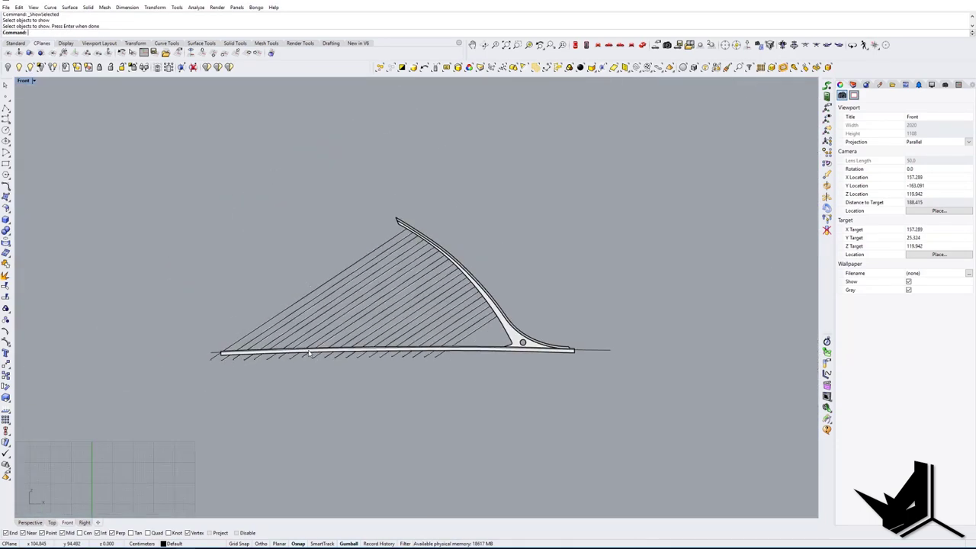
{"action": "scroll", "coordinate": [309, 352], "scroll_direction": "up", "scroll_amount": 4}
{"action": "left_click", "coordinate": [147, 359]}
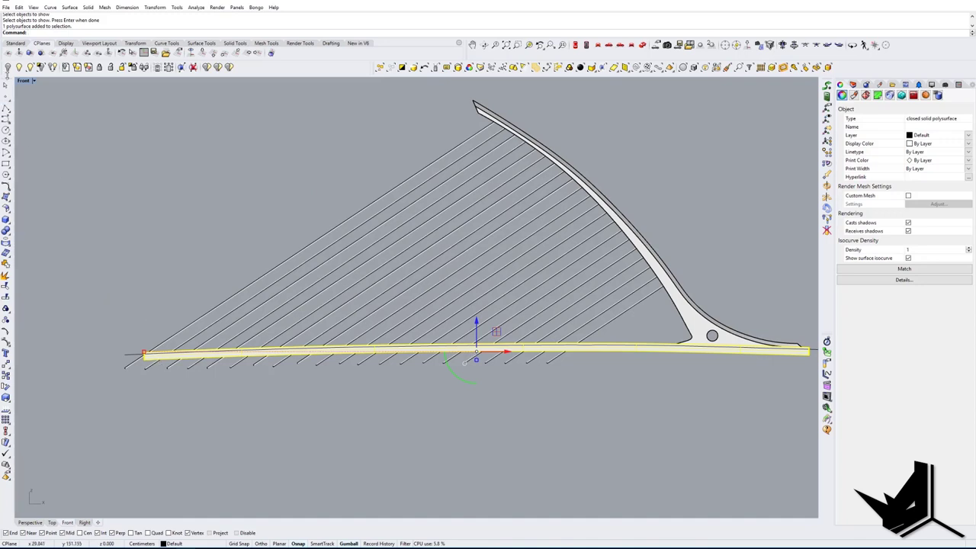
{"action": "left_click", "coordinate": [8, 69]}
Step: Trim off the lower ends of all the cables below the deck curve
{"action": "scroll", "coordinate": [444, 381], "scroll_direction": "up", "scroll_amount": 2}
{"action": "right_click_drag", "start_coordinate": [443, 382], "coordinate": [414, 384]}
{"action": "right_click_drag", "start_coordinate": [536, 355], "coordinate": [588, 357]}
{"action": "scroll", "coordinate": [583, 356], "scroll_direction": "down", "scroll_amount": 2}
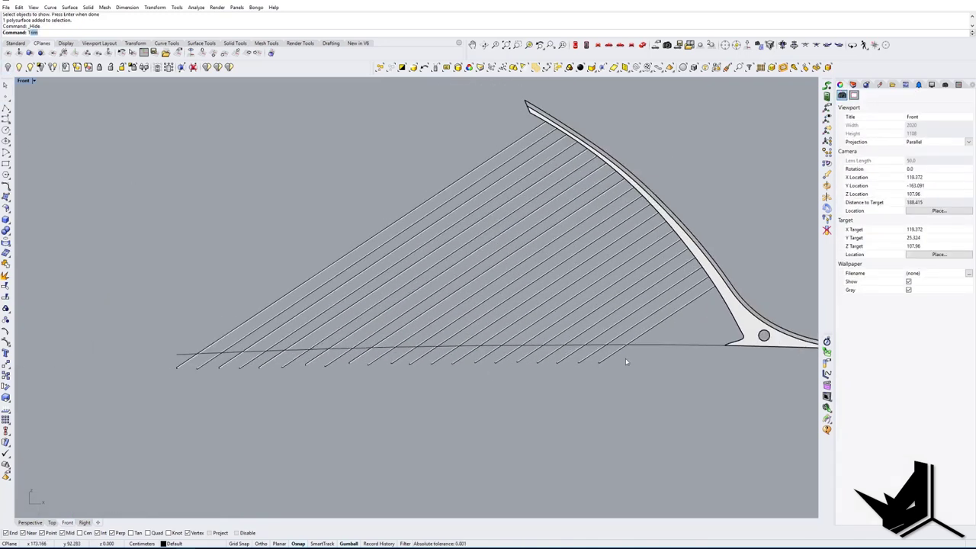
{"action": "key", "text": "Return"}
{"action": "left_click", "coordinate": [641, 345]}
{"action": "key", "text": "Return"}
{"action": "left_click_drag", "start_coordinate": [642, 378], "coordinate": [475, 353]}
{"action": "left_click_drag", "start_coordinate": [181, 365], "coordinate": [182, 366]}
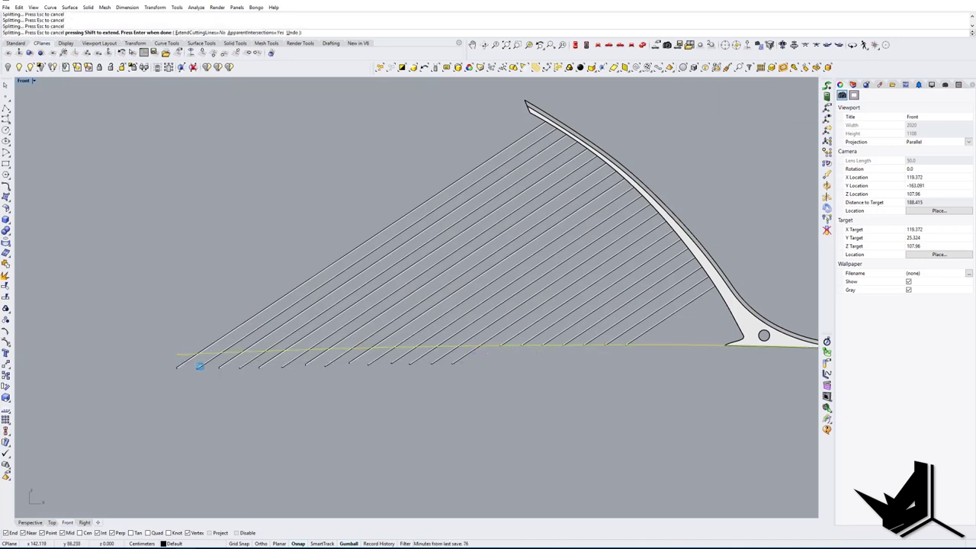
{"action": "key", "text": "Return"}
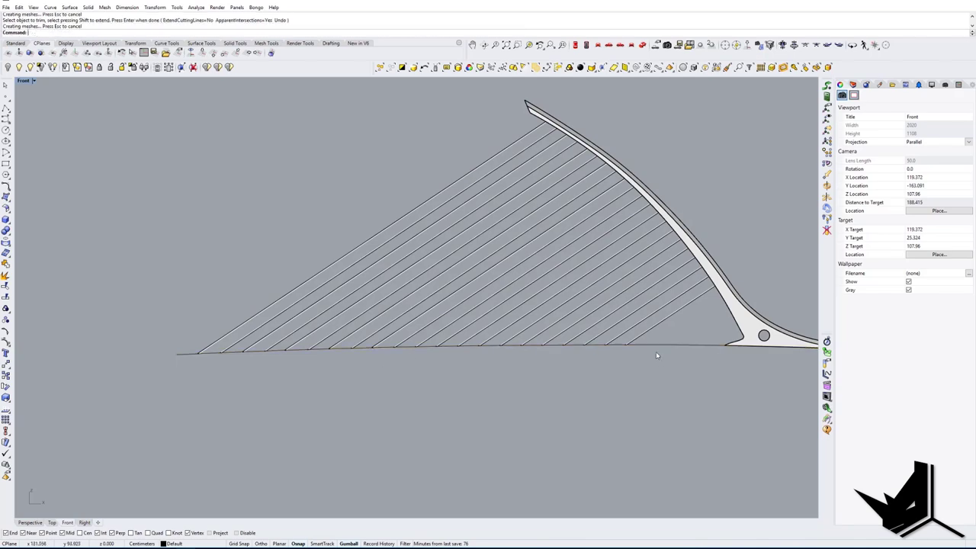
{"action": "left_click", "coordinate": [666, 343]}
{"action": "key", "text": "Escape"}
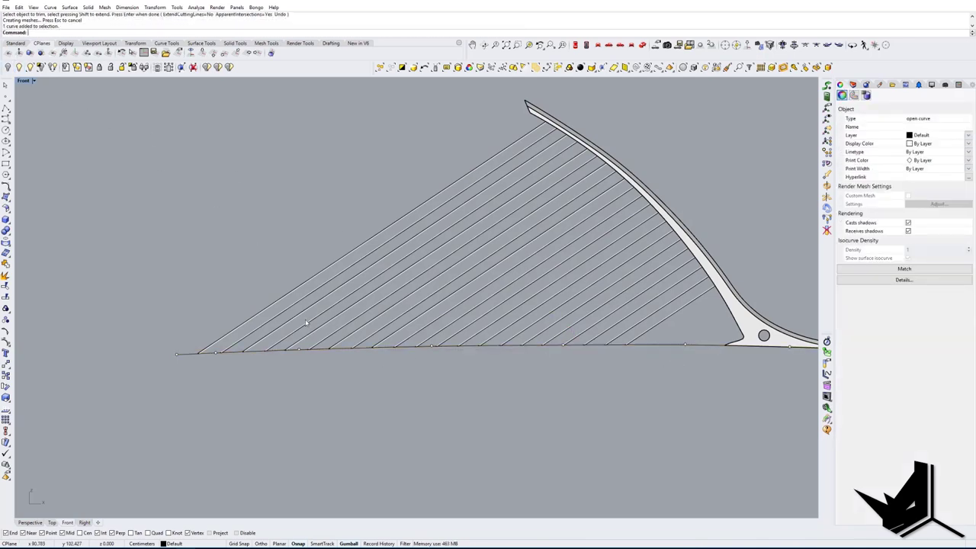
{"action": "left_click", "coordinate": [31, 69]}
{"action": "scroll", "coordinate": [230, 355], "scroll_direction": "up", "scroll_amount": 9}
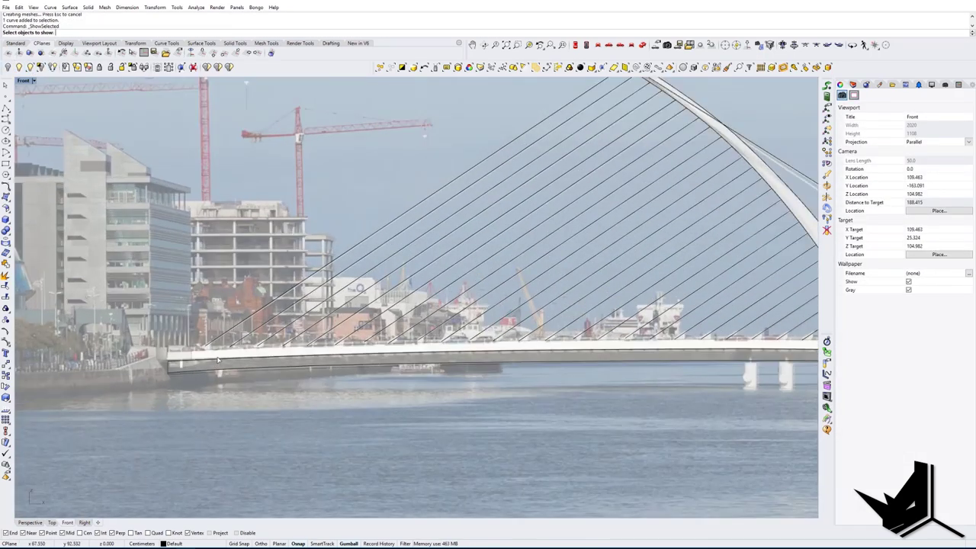
{"action": "scroll", "coordinate": [232, 355], "scroll_direction": "down", "scroll_amount": 11}
{"action": "key", "text": "Escape"}
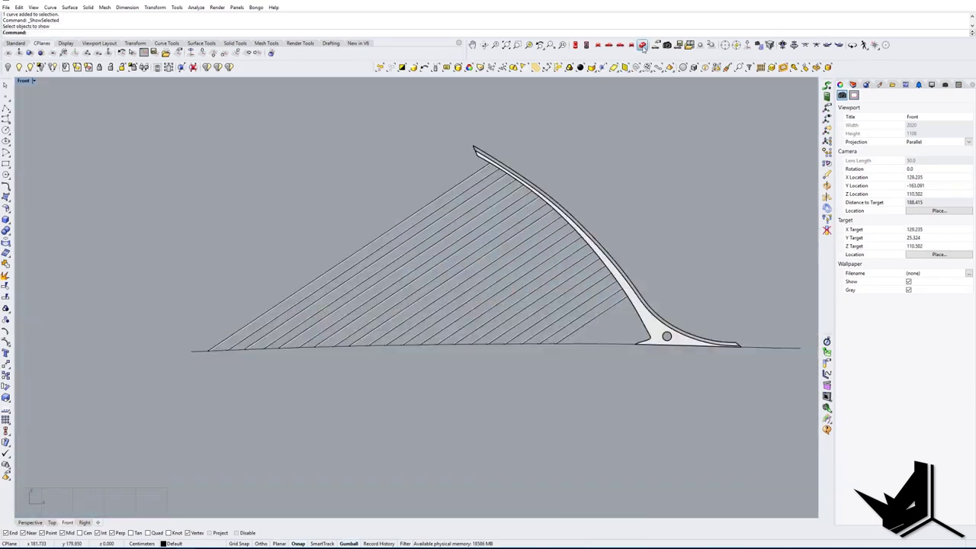
Step: Show the hidden median strip beneath the cables and hide the deck curve used for trimming
{"action": "left_click", "coordinate": [643, 47]}
{"action": "left_click", "coordinate": [31, 68]}
{"action": "right_click_drag", "start_coordinate": [441, 388], "coordinate": [465, 343]}
{"action": "scroll", "coordinate": [436, 340], "scroll_direction": "up", "scroll_amount": 6}
{"action": "scroll", "coordinate": [427, 358], "scroll_direction": "up", "scroll_amount": 4}
{"action": "right_click_drag", "start_coordinate": [392, 370], "coordinate": [481, 397]}
{"action": "left_click", "coordinate": [416, 347]}
{"action": "key", "text": "Return"}
{"action": "scroll", "coordinate": [485, 387], "scroll_direction": "down", "scroll_amount": 8}
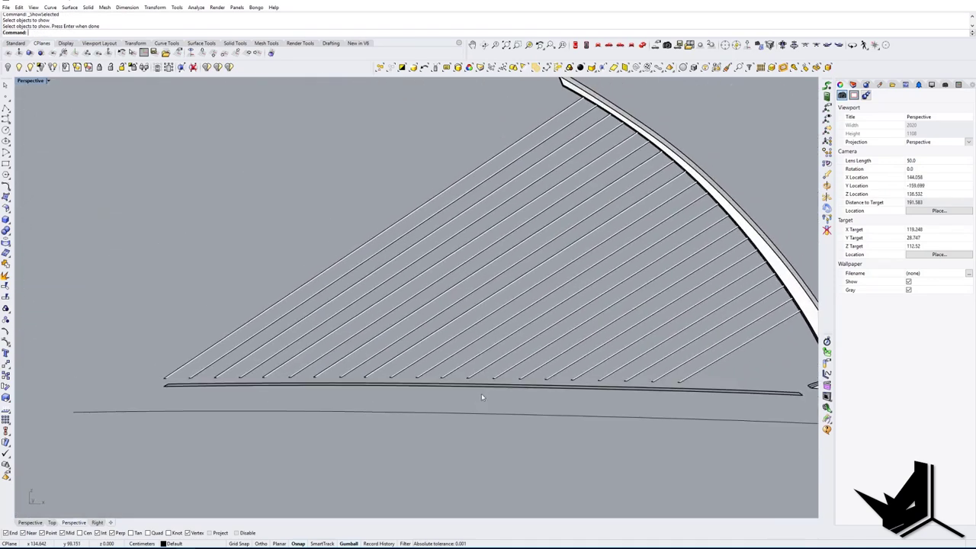
{"action": "left_click", "coordinate": [472, 414]}
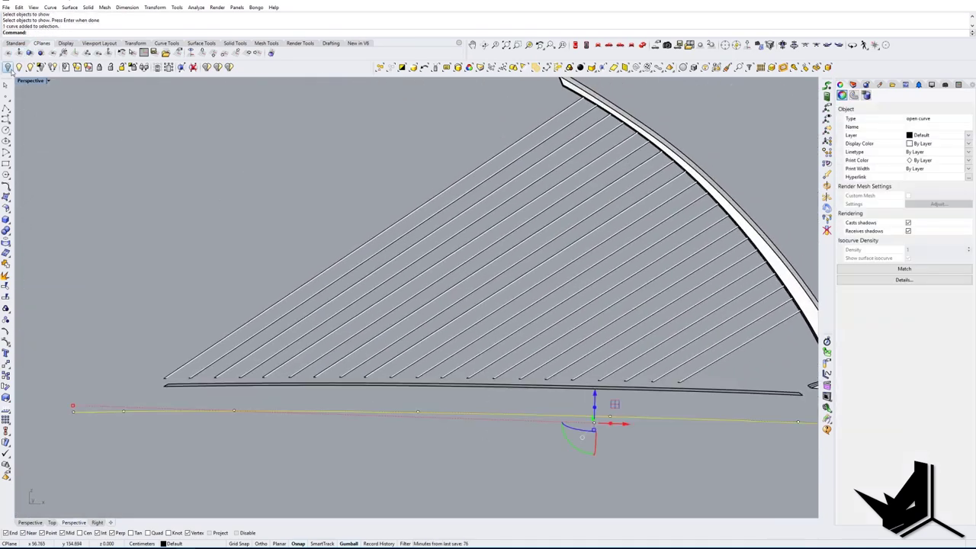
{"action": "left_click", "coordinate": [9, 68]}
Step: Draw a small upright rectangle in the Front view, standing on the median line beside the lower end of the cable nearest the pylon
{"action": "left_click", "coordinate": [597, 46]}
{"action": "right_click_drag", "start_coordinate": [354, 322], "coordinate": [297, 317]}
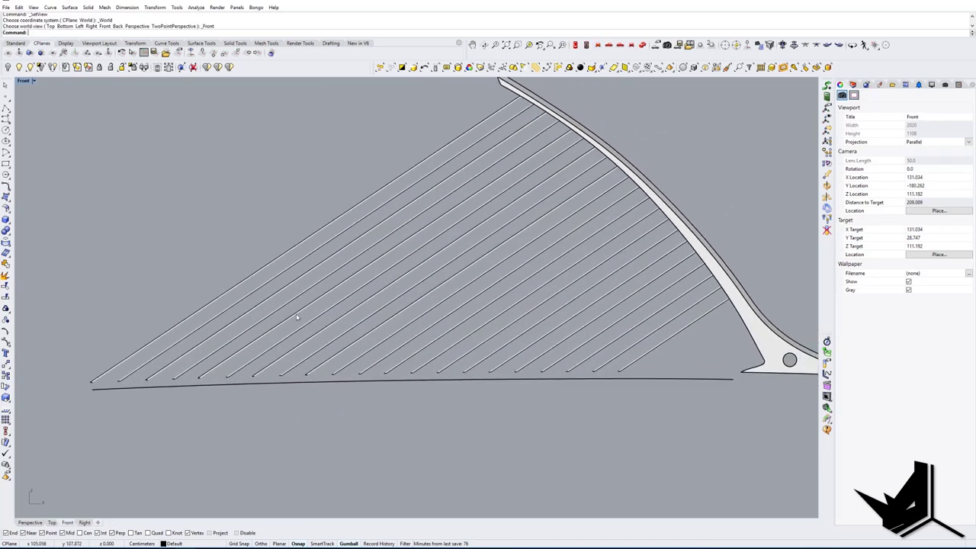
{"action": "scroll", "coordinate": [645, 382], "scroll_direction": "up", "scroll_amount": 8}
{"action": "right_click_drag", "start_coordinate": [588, 363], "coordinate": [512, 377]}
{"action": "scroll", "coordinate": [545, 371], "scroll_direction": "up", "scroll_amount": 8}
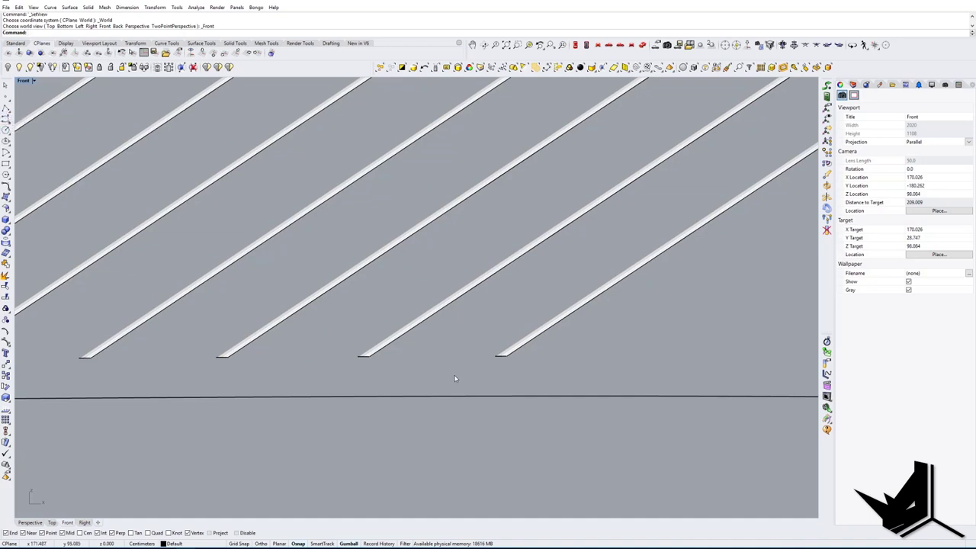
{"action": "type", "text": "rec"}
{"action": "key", "text": "Return"}
{"action": "left_click", "coordinate": [449, 396]}
{"action": "scroll", "coordinate": [523, 355], "scroll_direction": "up", "scroll_amount": 2}
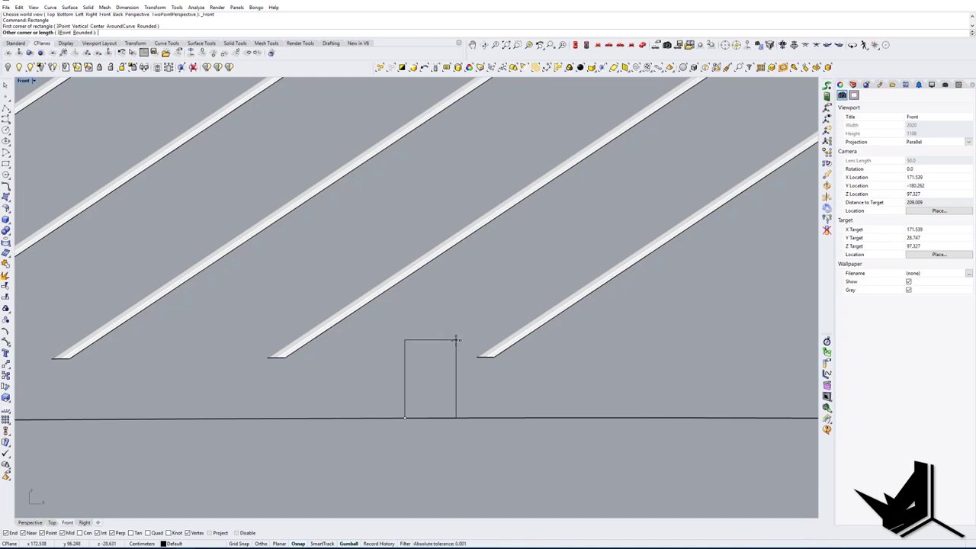
{"action": "left_click", "coordinate": [456, 340]}
Step: Move the rectangle directly under the cable's lower end and lower its top edge to just below the cable
{"action": "left_click_drag", "start_coordinate": [424, 372], "coordinate": [518, 379]}
{"action": "key", "text": "F10"}
{"action": "left_click_drag", "start_coordinate": [434, 325], "coordinate": [537, 355]}
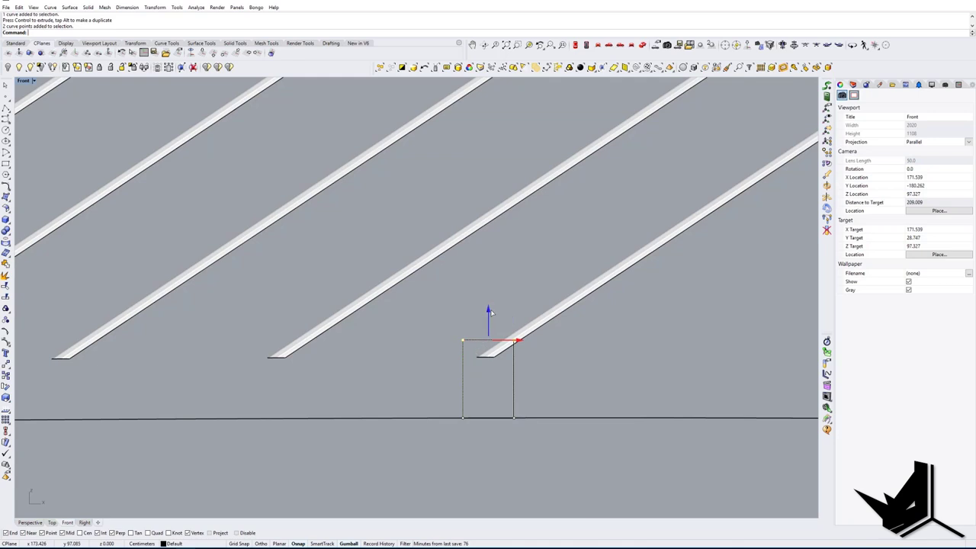
{"action": "left_click_drag", "start_coordinate": [490, 312], "coordinate": [492, 341]}
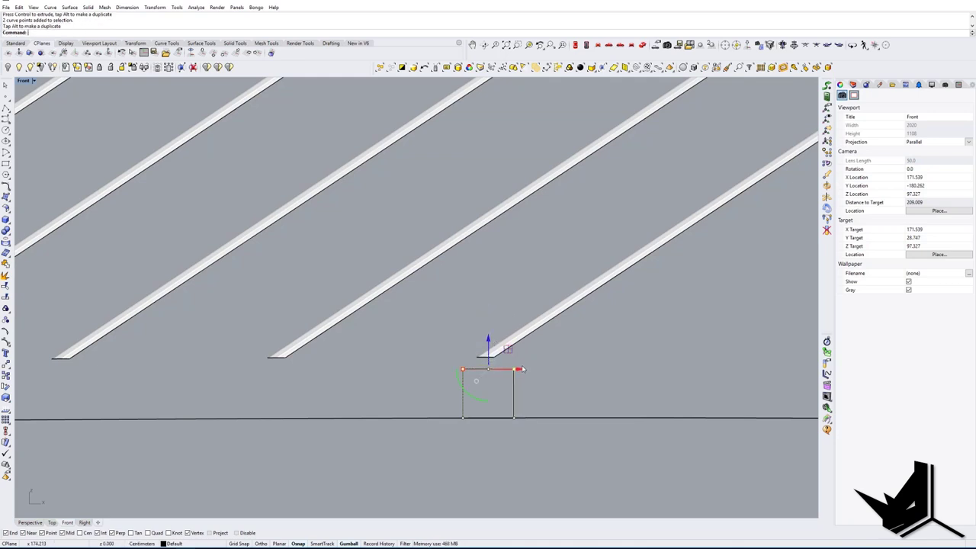
{"action": "left_click", "coordinate": [514, 381]}
{"action": "left_click_drag", "start_coordinate": [522, 395], "coordinate": [512, 395]}
{"action": "left_click", "coordinate": [525, 401]}
Step: Copy the rectangle straight up so that the copy sits on top of the original
{"action": "left_click", "coordinate": [504, 405]}
{"action": "type", "text": "copy"}
{"action": "key", "text": "Return"}
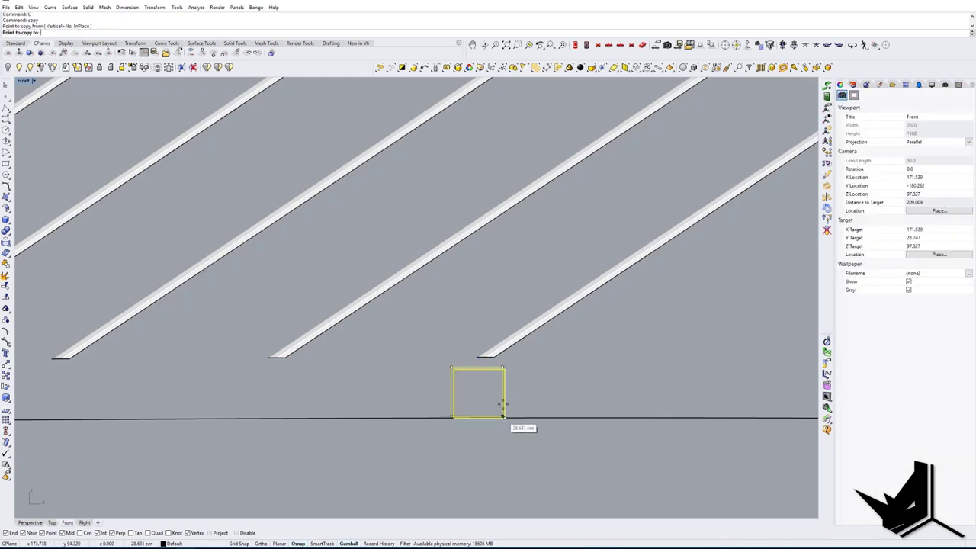
{"action": "left_click", "coordinate": [504, 418]}
{"action": "left_click", "coordinate": [505, 369]}
{"action": "key", "text": "Return"}
Step: Rotate the upper rectangle clockwise by about 54° around its lower-right corner to follow the cable's slope
{"action": "left_click_drag", "start_coordinate": [514, 305], "coordinate": [495, 327]}
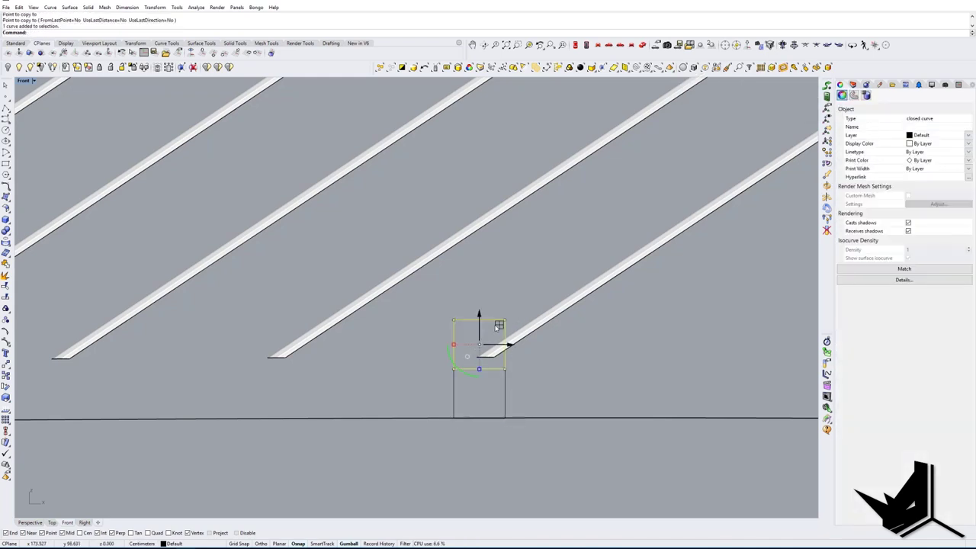
{"action": "type", "text": "rotate"}
{"action": "key", "text": "Return"}
{"action": "left_click", "coordinate": [505, 369]}
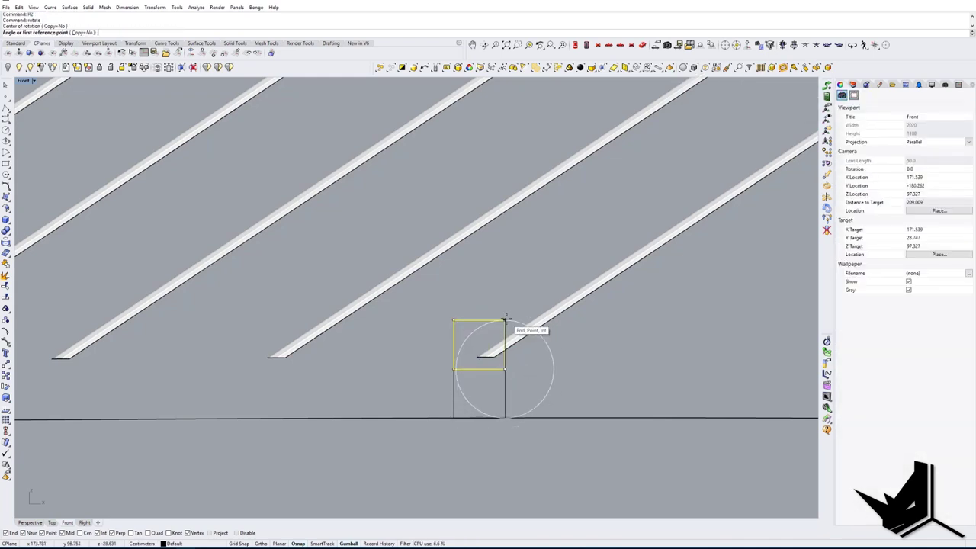
{"action": "left_click", "coordinate": [505, 320]}
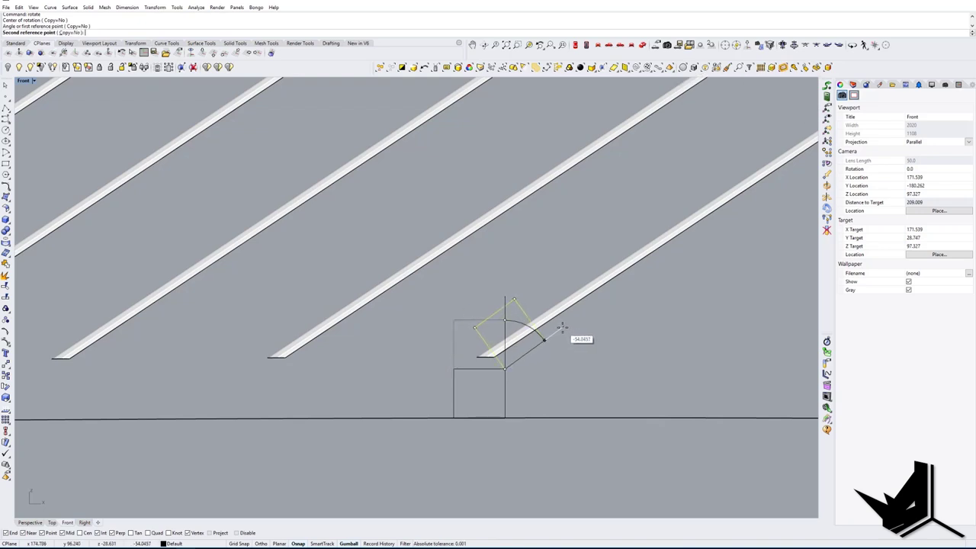
{"action": "left_click", "coordinate": [562, 328]}
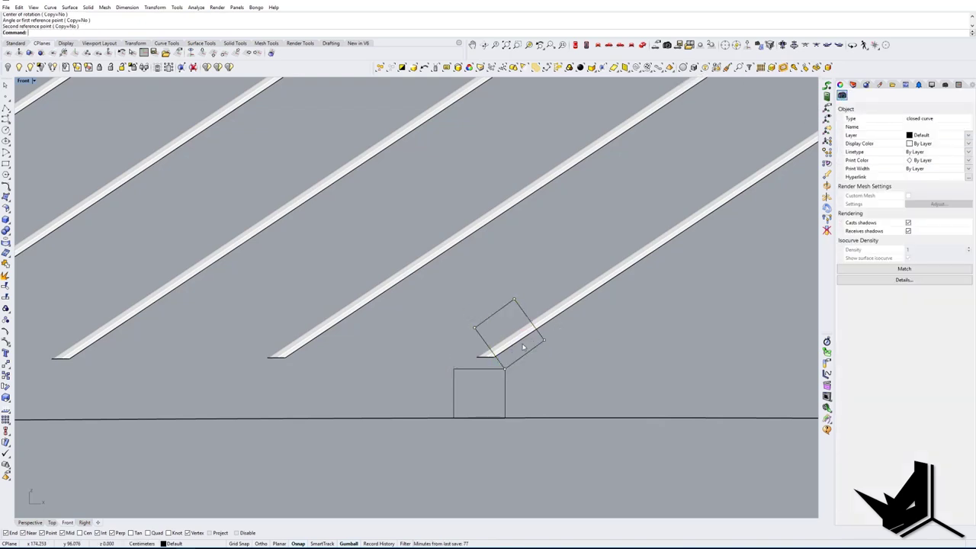
Step: Set the gumball alignment to Object, then narrow the rotated rectangle across the cable and centre it on the cable's lower end
{"action": "left_click", "coordinate": [526, 314]}
{"action": "key", "text": "Return"}
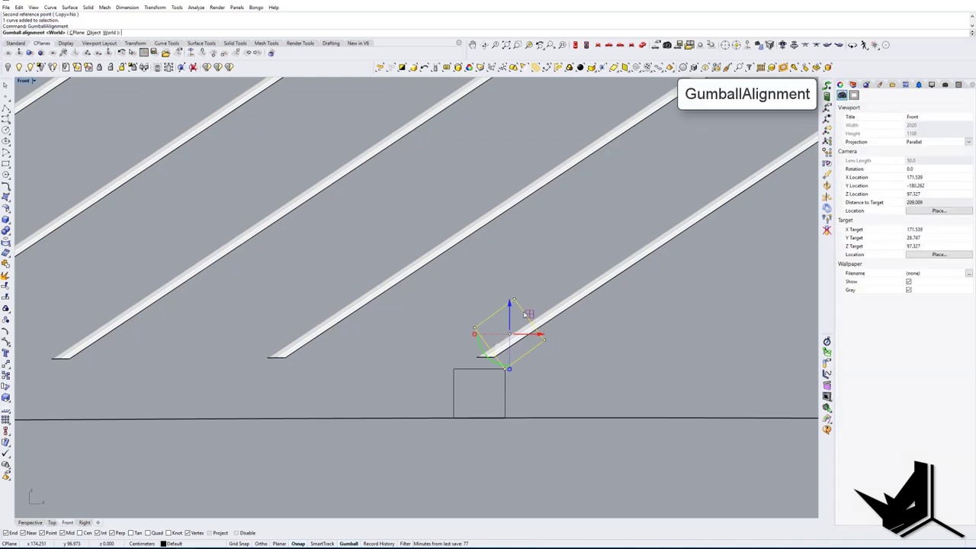
{"action": "type", "text": "o"}
{"action": "key", "text": "Return"}
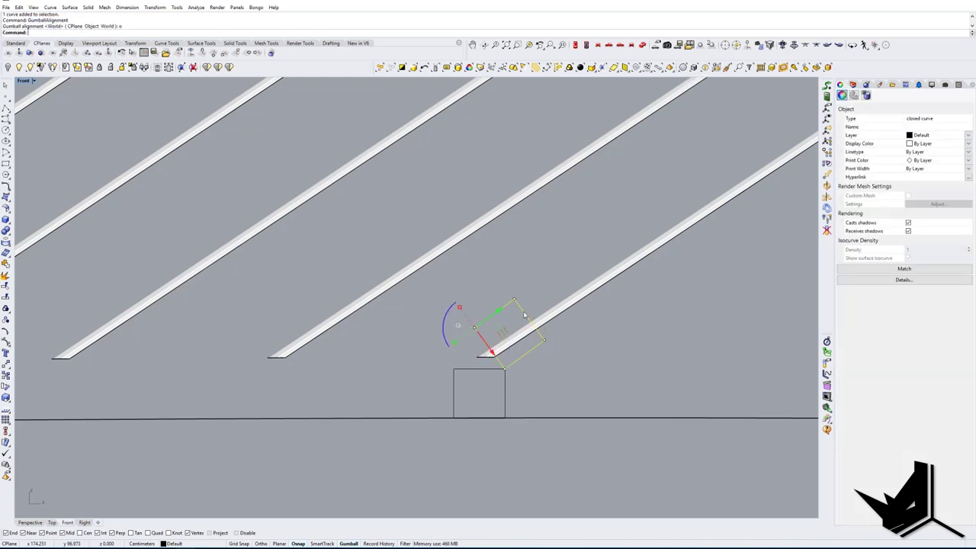
{"action": "left_click_drag", "start_coordinate": [460, 309], "coordinate": [469, 319]}
{"action": "key", "text": "Escape"}
{"action": "left_click", "coordinate": [519, 319]}
{"action": "right_click_drag", "start_coordinate": [513, 321], "coordinate": [503, 323]}
{"action": "left_click_drag", "start_coordinate": [490, 333], "coordinate": [478, 383]}
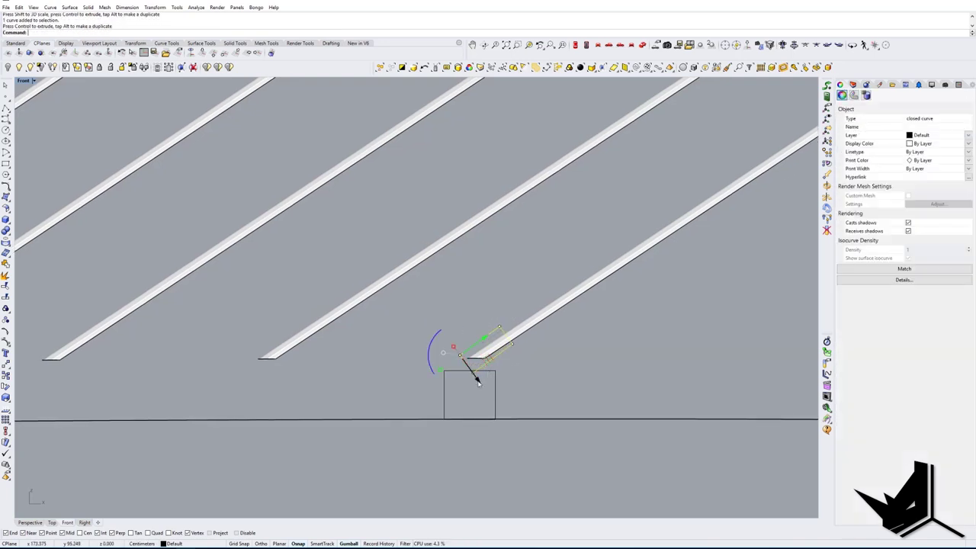
{"action": "left_click_drag", "start_coordinate": [435, 350], "coordinate": [429, 349]}
{"action": "left_click", "coordinate": [443, 352]}
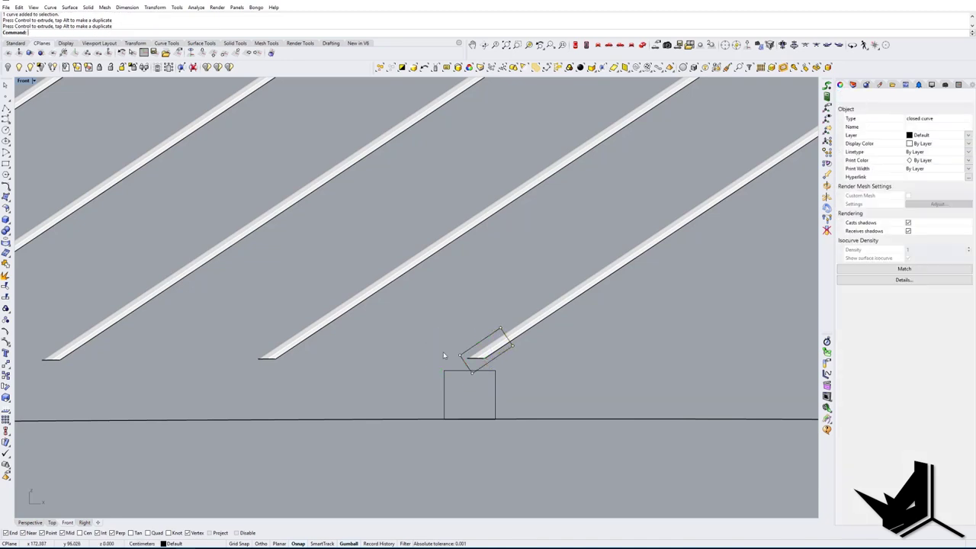
Step: Reshape the lower rectangle by moving its upper-left corner onto the rotated rectangle's left corner and its upper-right corner up beside the cable end
{"action": "right_click_drag", "start_coordinate": [499, 376], "coordinate": [424, 352]}
{"action": "scroll", "coordinate": [418, 348], "scroll_direction": "up", "scroll_amount": 2}
{"action": "left_click", "coordinate": [424, 348]}
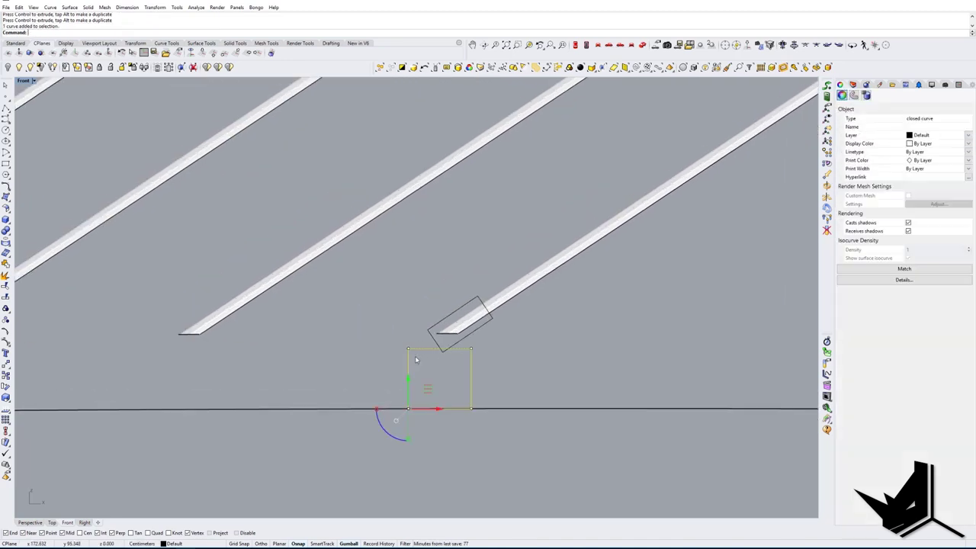
{"action": "left_click_drag", "start_coordinate": [421, 360], "coordinate": [421, 361]}
{"action": "type", "text": "m"}
{"action": "key", "text": "Return"}
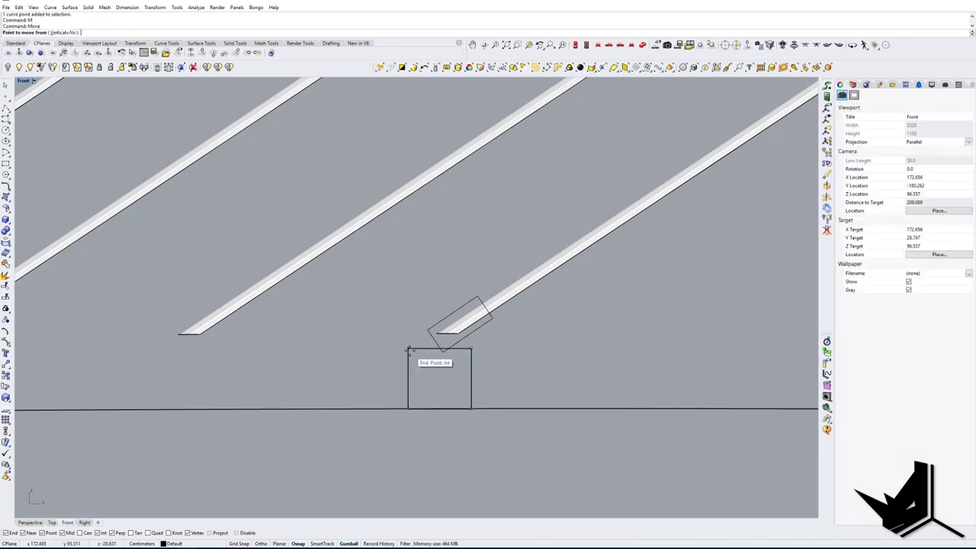
{"action": "left_click", "coordinate": [409, 350]}
{"action": "left_click", "coordinate": [429, 331]}
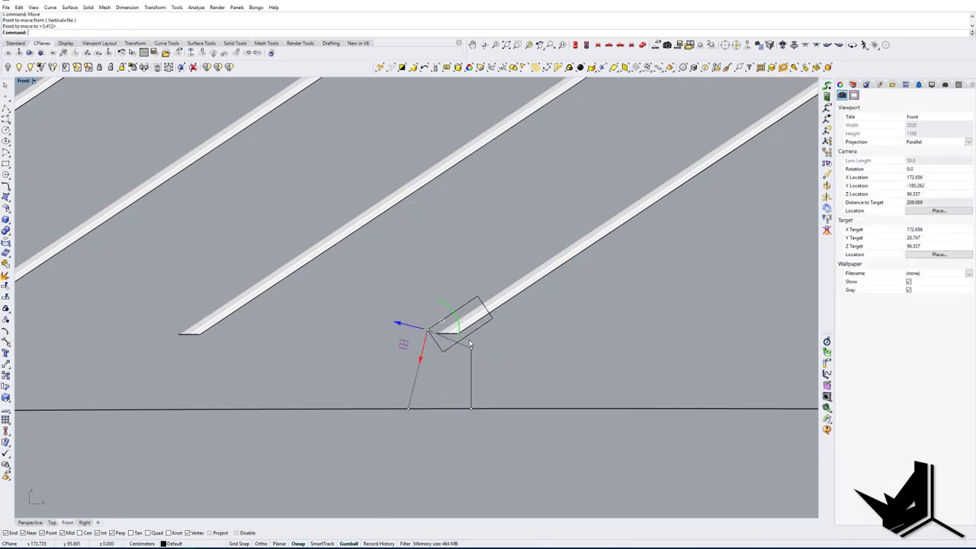
{"action": "left_click", "coordinate": [472, 347]}
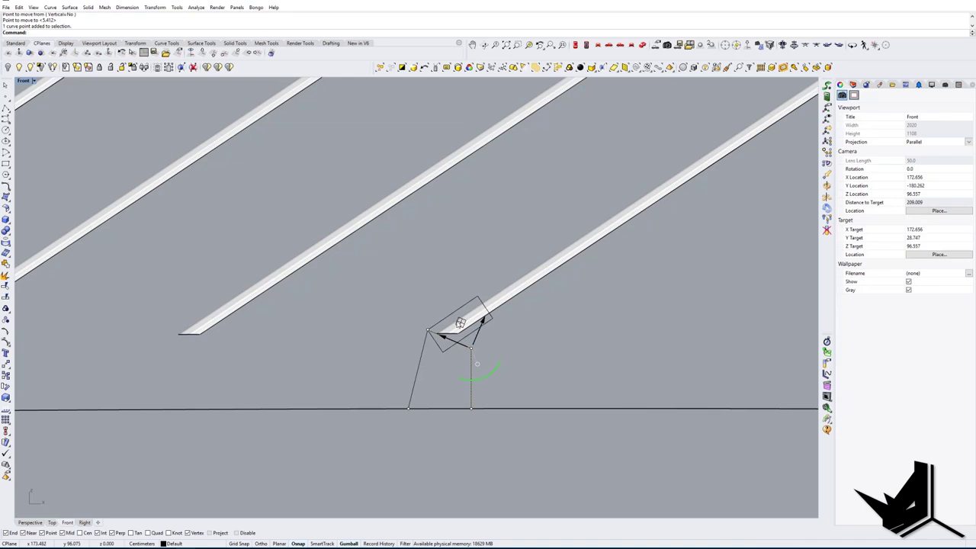
{"action": "left_click_drag", "start_coordinate": [461, 323], "coordinate": [449, 318]}
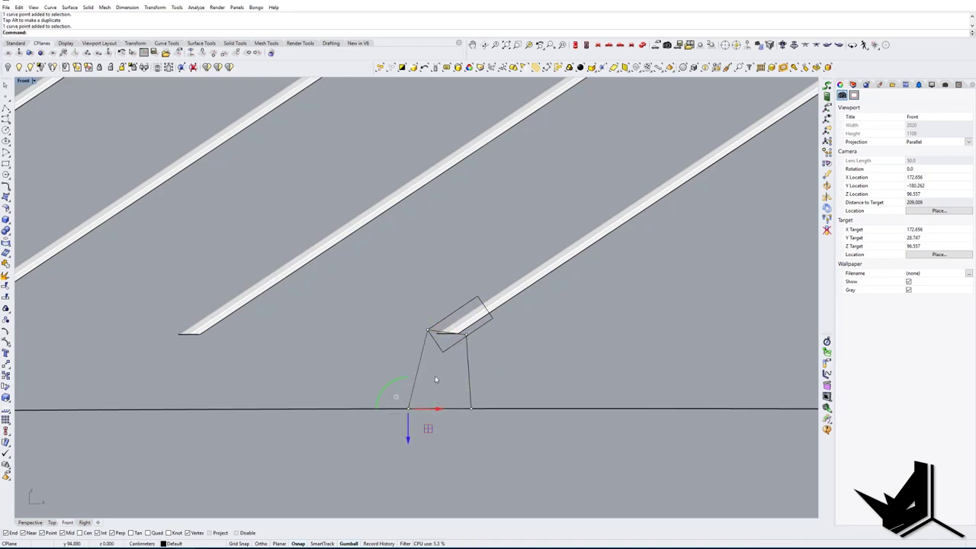
Step: Draw a rectangle on the deck line overlapping the tapered base's left side and trim the base lines inside the rotated rectangle
{"action": "type", "text": "Rectangle"}
{"action": "key", "text": "Return"}
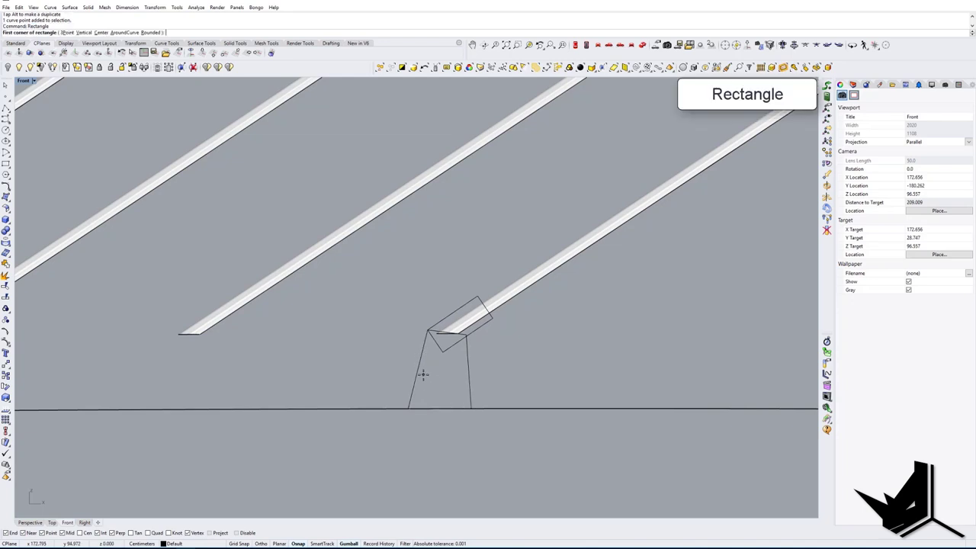
{"action": "left_click", "coordinate": [443, 358]}
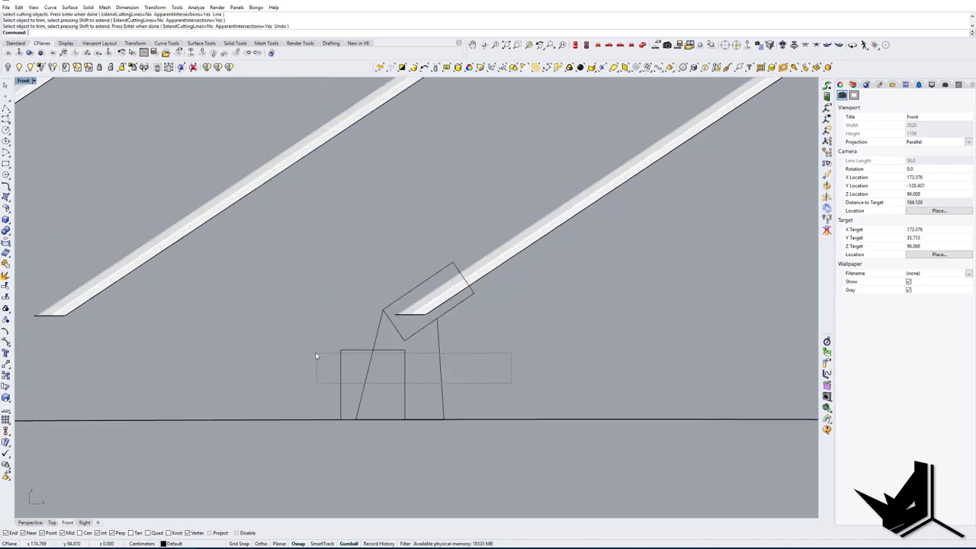
Step: Select all the anchor profile curves and align their points to one common world Y position with SetPt
{"action": "left_click_drag", "start_coordinate": [512, 414], "coordinate": [316, 353]}
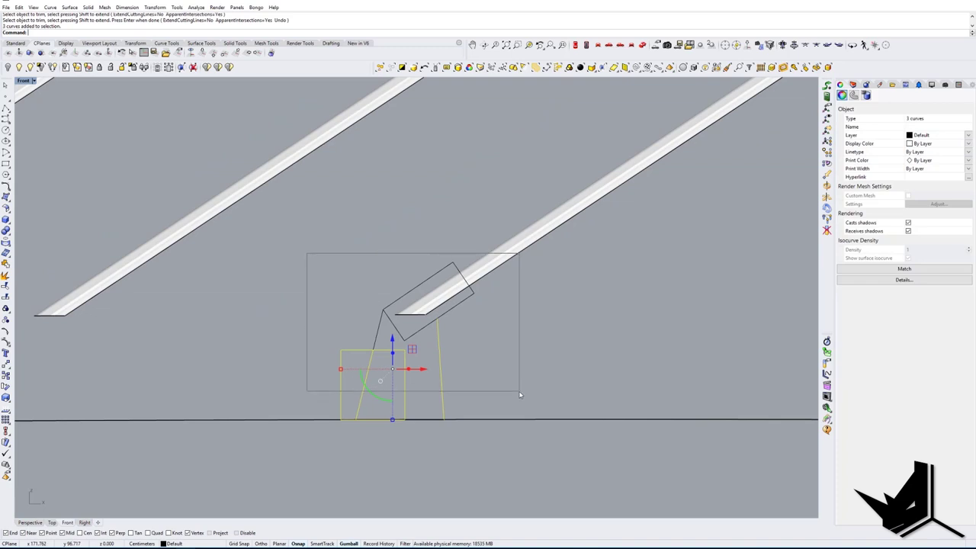
{"action": "left_click_drag", "start_coordinate": [519, 394], "coordinate": [519, 392]}
{"action": "left_click", "coordinate": [425, 420], "text": "shift"}
{"action": "right_click_drag", "start_coordinate": [470, 424], "coordinate": [459, 427]}
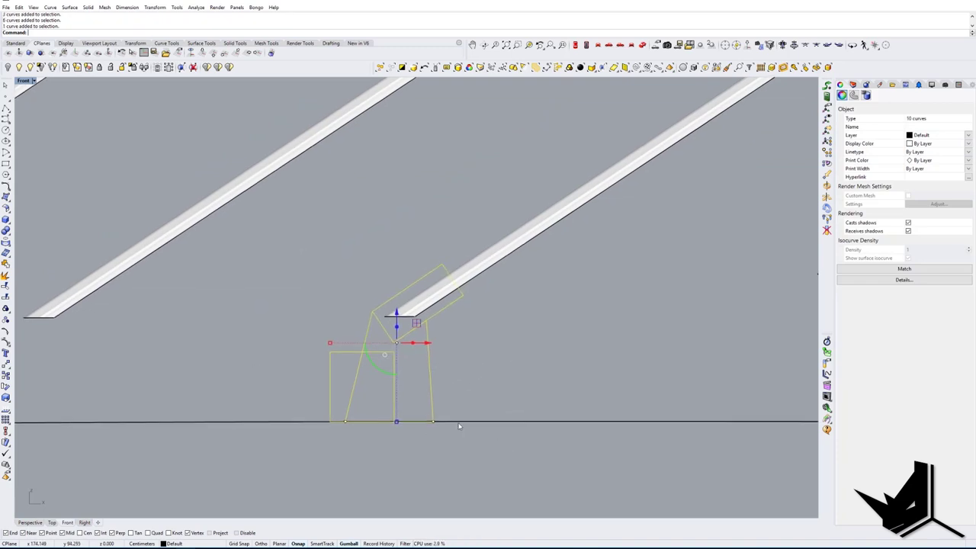
{"action": "key", "text": "Return"}
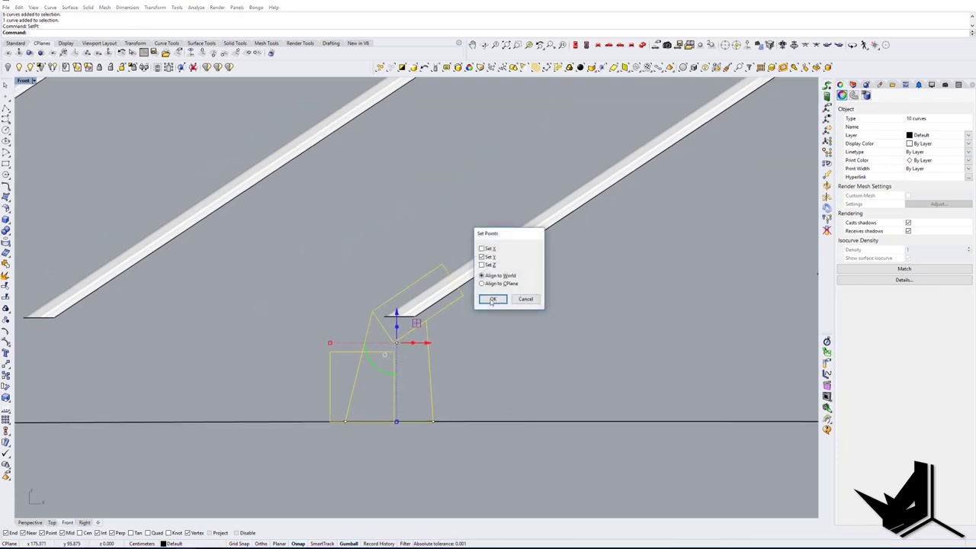
{"action": "left_click", "coordinate": [491, 301]}
{"action": "left_click", "coordinate": [360, 351]}
{"action": "right_click_drag", "start_coordinate": [452, 388], "coordinate": [432, 348]}
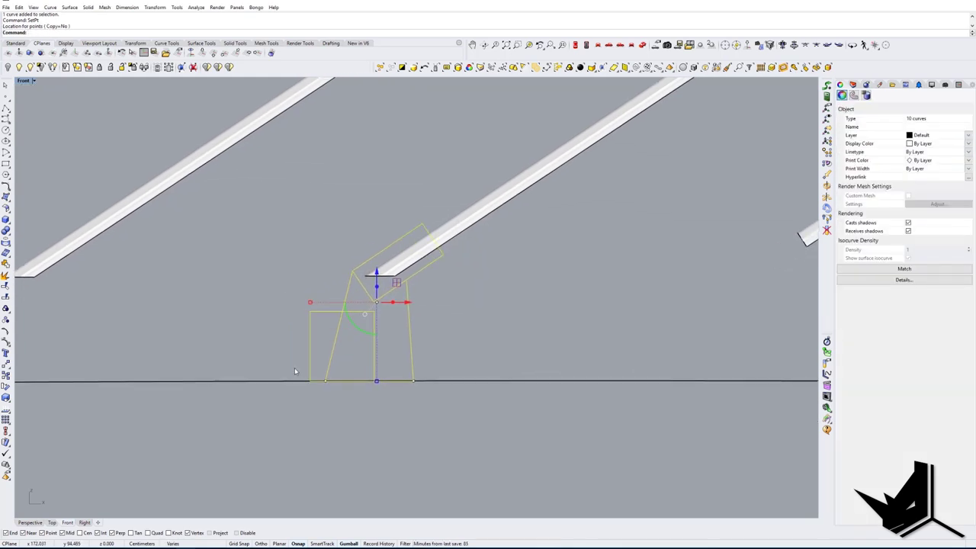
Step: Align the profile curves' bottom control points in world Z to the small rectangle's lower-left corner with SetPt
{"action": "key", "text": "F10"}
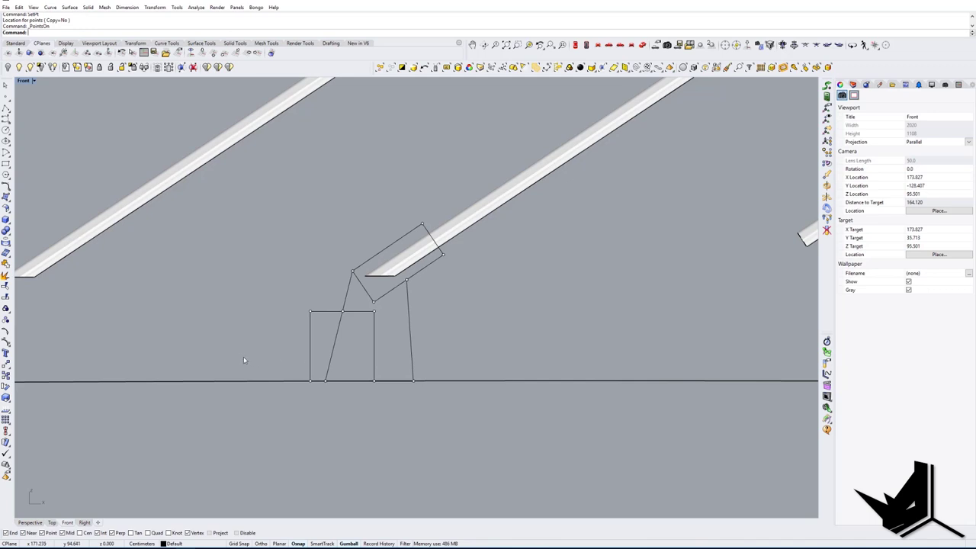
{"action": "left_click_drag", "start_coordinate": [243, 358], "coordinate": [480, 405]}
{"action": "right_click_drag", "start_coordinate": [384, 387], "coordinate": [447, 326]}
{"action": "key", "text": "Return"}
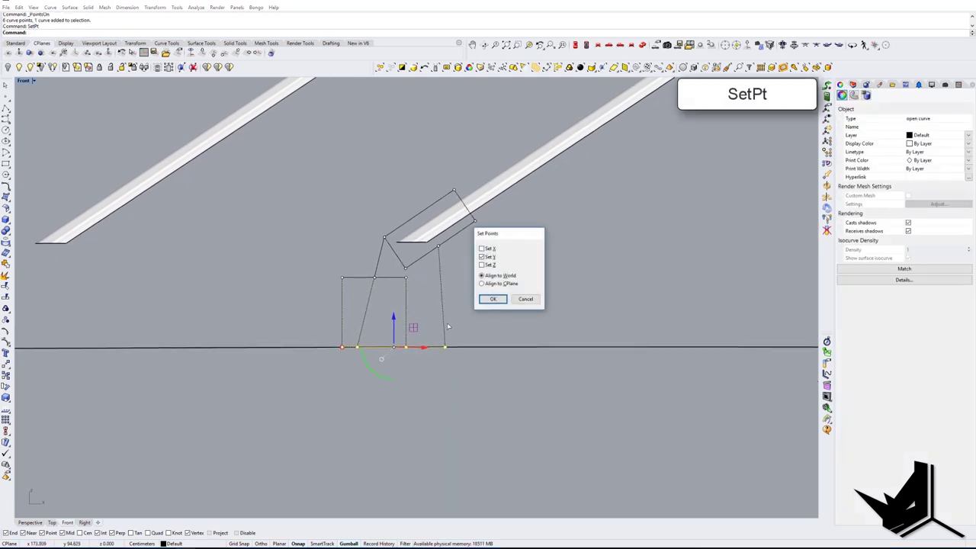
{"action": "left_click", "coordinate": [491, 258]}
{"action": "left_click", "coordinate": [491, 266]}
{"action": "left_click", "coordinate": [493, 299]}
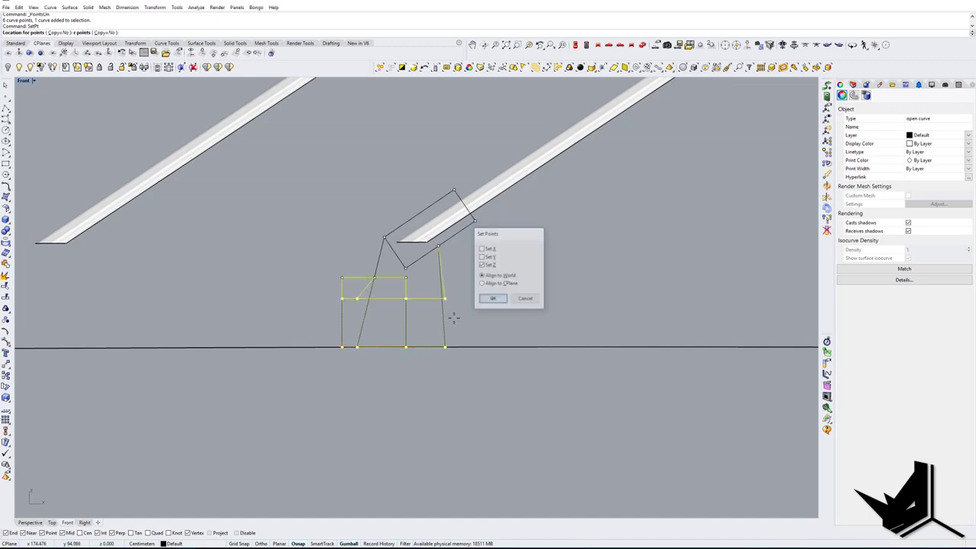
{"action": "left_click", "coordinate": [342, 348]}
{"action": "mouse_move", "coordinate": [449, 292]}
{"action": "right_mouse_down"}
{"action": "mouse_move", "coordinate": [434, 304]}
{"action": "mouse_move", "coordinate": [447, 300]}
{"action": "right_mouse_up"}
{"action": "key", "text": "Escape"}
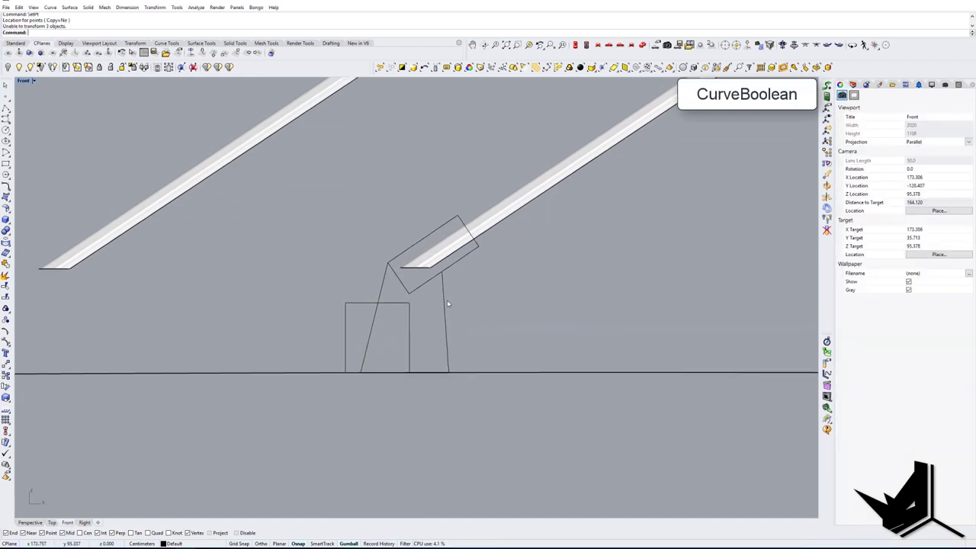
Step: Combine the small rectangle, tapered base and rotated rectangle regions into one closed anchor outline with CurveBoolean
{"action": "type", "text": "cb"}
{"action": "key", "text": "Return"}
{"action": "left_click_drag", "start_coordinate": [313, 201], "coordinate": [509, 407]}
{"action": "key", "text": "Return"}
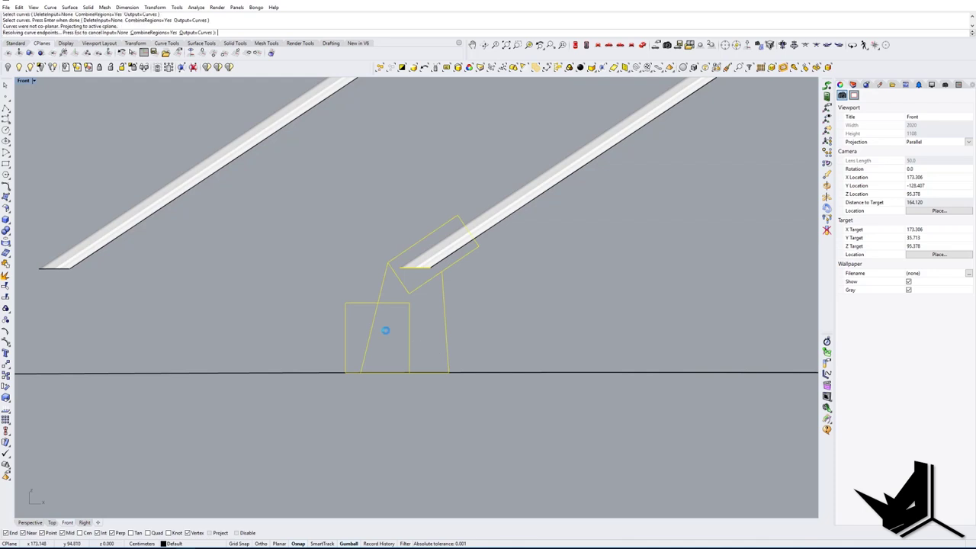
{"action": "left_click", "coordinate": [358, 331]}
{"action": "left_click", "coordinate": [390, 331]}
{"action": "left_click", "coordinate": [429, 328]}
{"action": "left_click", "coordinate": [413, 280]}
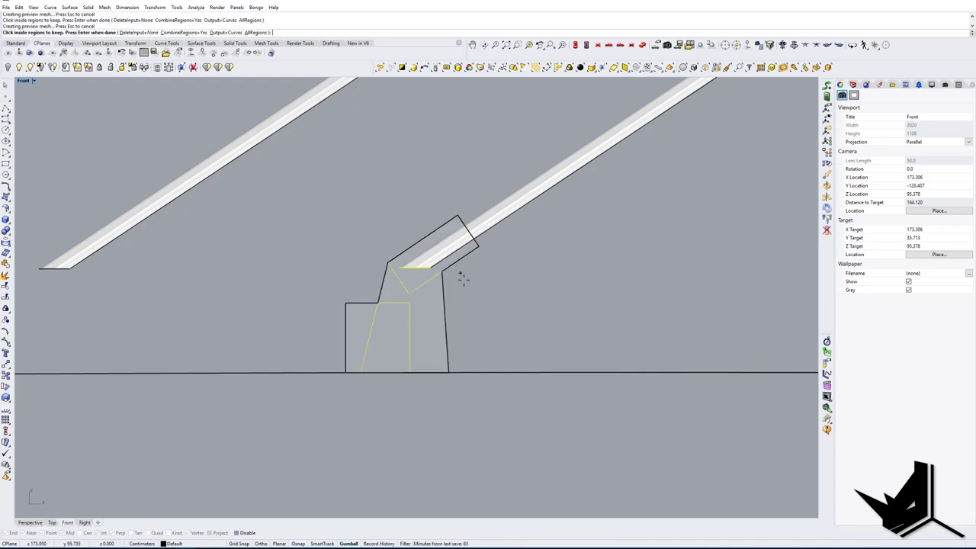
{"action": "key", "text": "Return"}
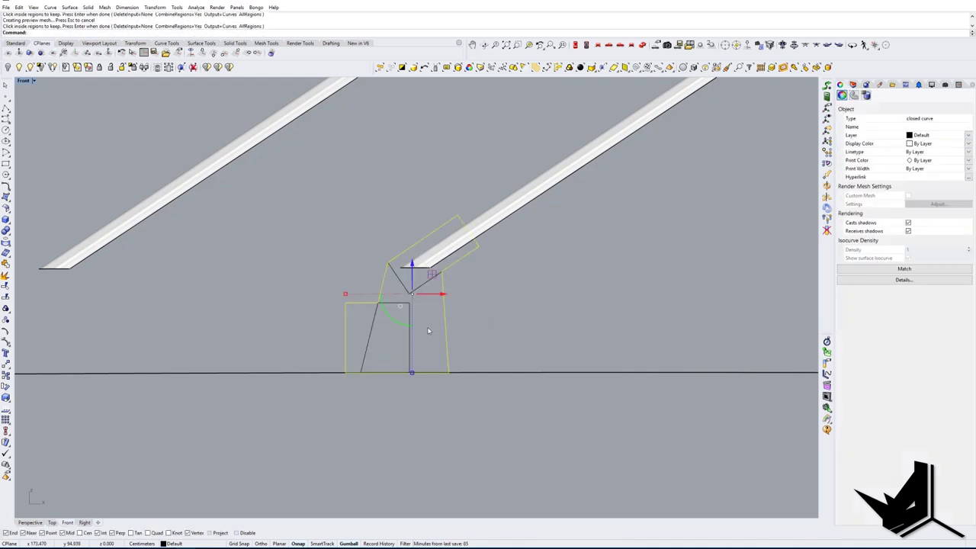
Step: Delete the leftover construction curves so that only the merged anchor outline remains, and select that outline
{"action": "key", "text": "Escape"}
{"action": "left_click_drag", "start_coordinate": [409, 294], "coordinate": [404, 290]}
{"action": "key", "text": "Delete"}
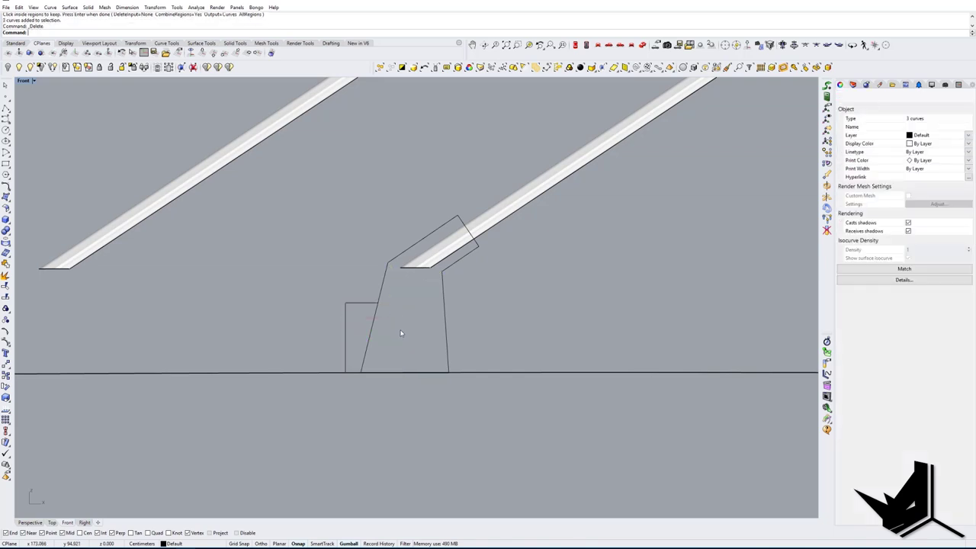
{"action": "left_click", "coordinate": [373, 318]}
{"action": "key", "text": "Delete"}
{"action": "left_click", "coordinate": [373, 304]}
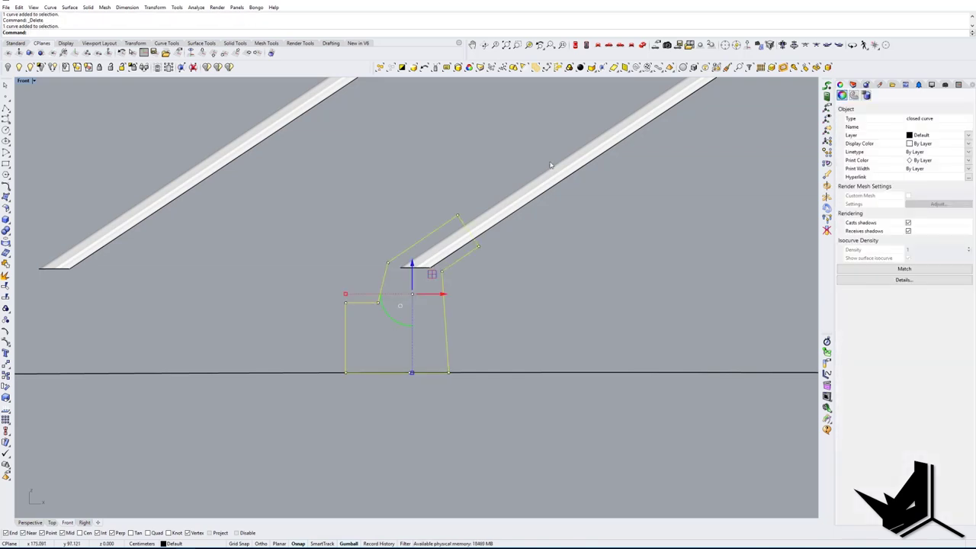
Step: In the perspective view, align the anchor outline in world Y with the midpoint of the median's end edge using SetPt
{"action": "left_click", "coordinate": [644, 45]}
{"action": "right_click_drag", "start_coordinate": [579, 305], "coordinate": [384, 372]}
{"action": "scroll", "coordinate": [384, 372], "scroll_direction": "up", "scroll_amount": 3}
{"action": "type", "text": "SetPt"}
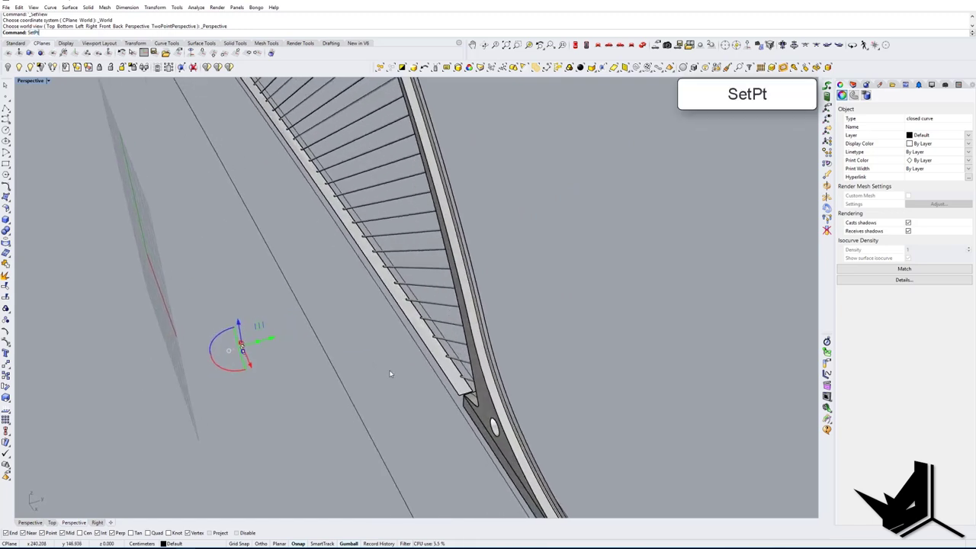
{"action": "key", "text": "Return"}
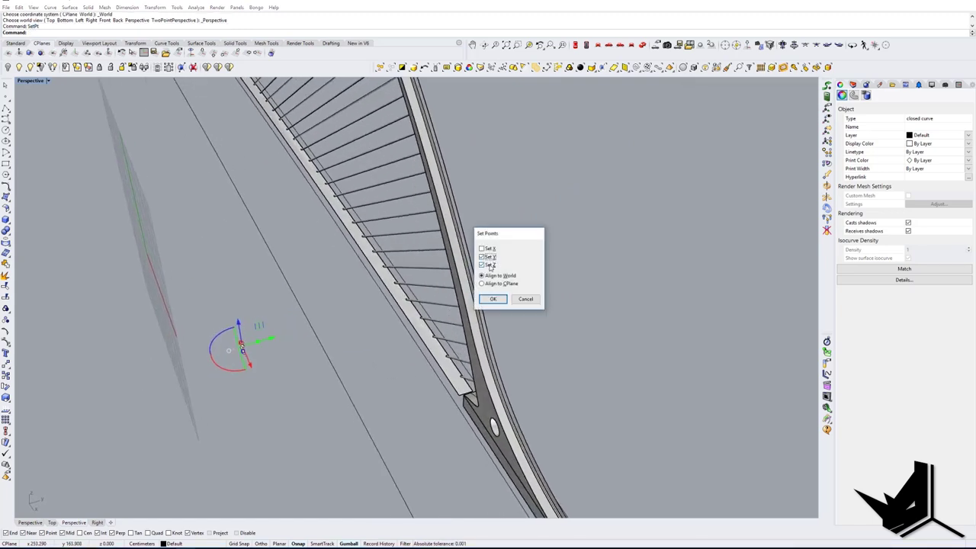
{"action": "left_click", "coordinate": [485, 298]}
{"action": "right_click_drag", "start_coordinate": [534, 437], "coordinate": [427, 323], "text": "shift"}
{"action": "scroll", "coordinate": [457, 439], "scroll_direction": "up", "scroll_amount": 5}
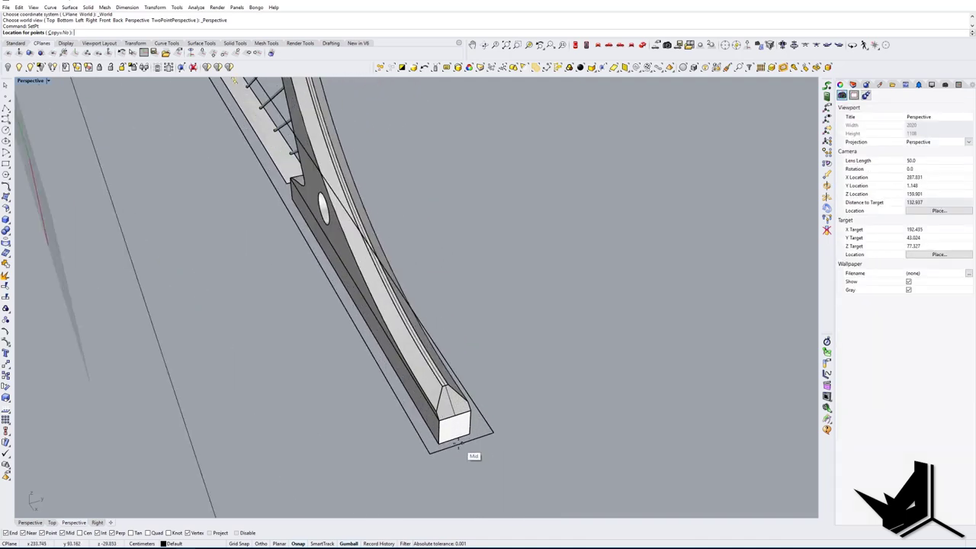
{"action": "left_click", "coordinate": [455, 440]}
{"action": "scroll", "coordinate": [456, 439], "scroll_direction": "down", "scroll_amount": 6}
{"action": "right_click_drag", "start_coordinate": [205, 278], "coordinate": [183, 337]}
{"action": "scroll", "coordinate": [305, 256], "scroll_direction": "up", "scroll_amount": 8}
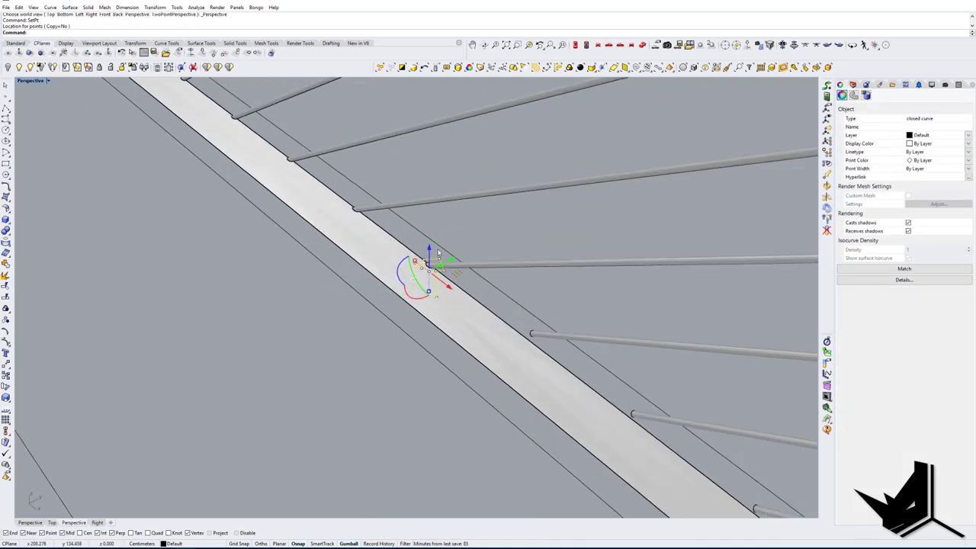
Step: Fill the closed anchor outline with a planar surface using PlanarSrf
{"action": "right_click_drag", "start_coordinate": [429, 294], "coordinate": [449, 291]}
{"action": "scroll", "coordinate": [449, 292], "scroll_direction": "up", "scroll_amount": 6}
{"action": "left_click", "coordinate": [450, 292]}
{"action": "scroll", "coordinate": [438, 294], "scroll_direction": "down", "scroll_amount": 4}
{"action": "left_click", "coordinate": [439, 293]}
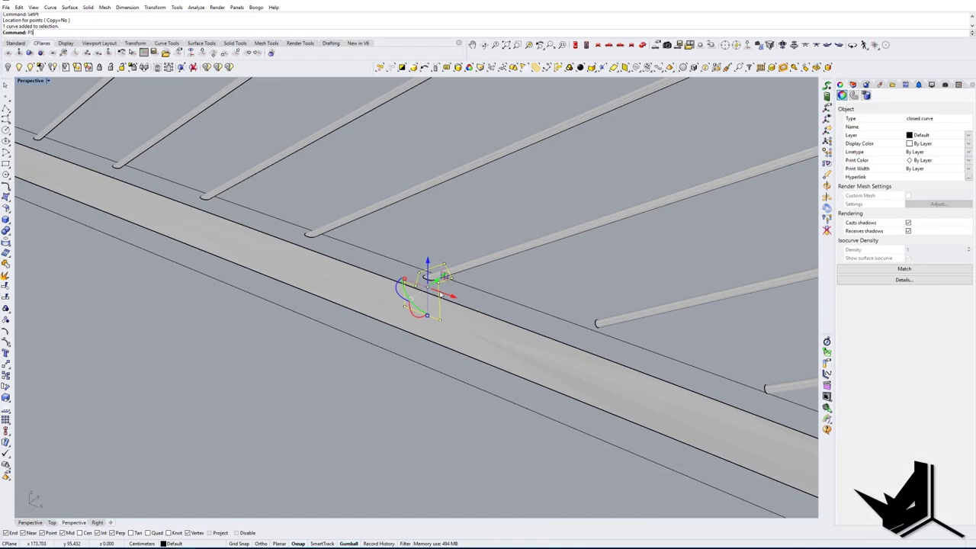
{"action": "key", "text": "Escape"}
{"action": "scroll", "coordinate": [440, 295], "scroll_direction": "up", "scroll_amount": 2}
Step: Offset the planar surface by 0.3 to both sides as a solid, deleting the input surface
{"action": "left_click", "coordinate": [436, 298]}
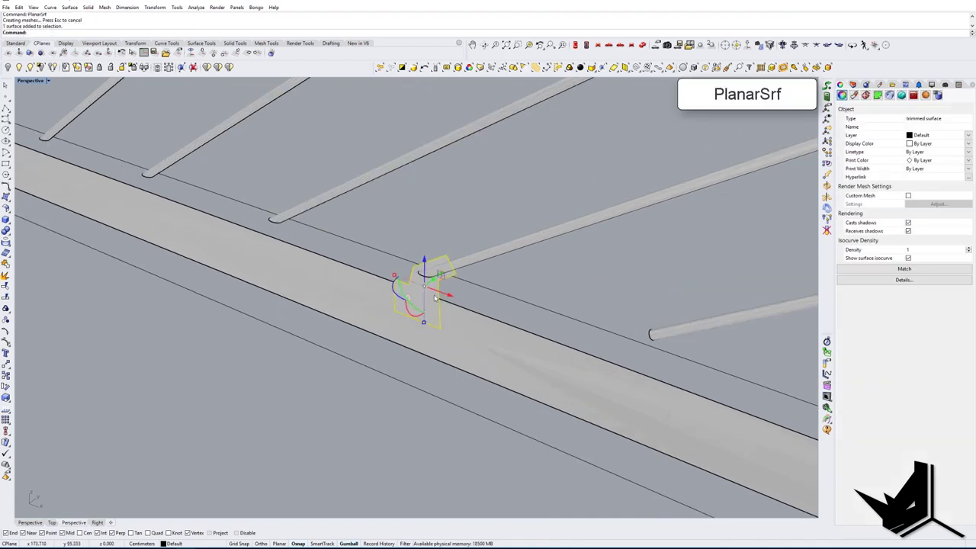
{"action": "type", "text": "OS"}
{"action": "key", "text": "Return"}
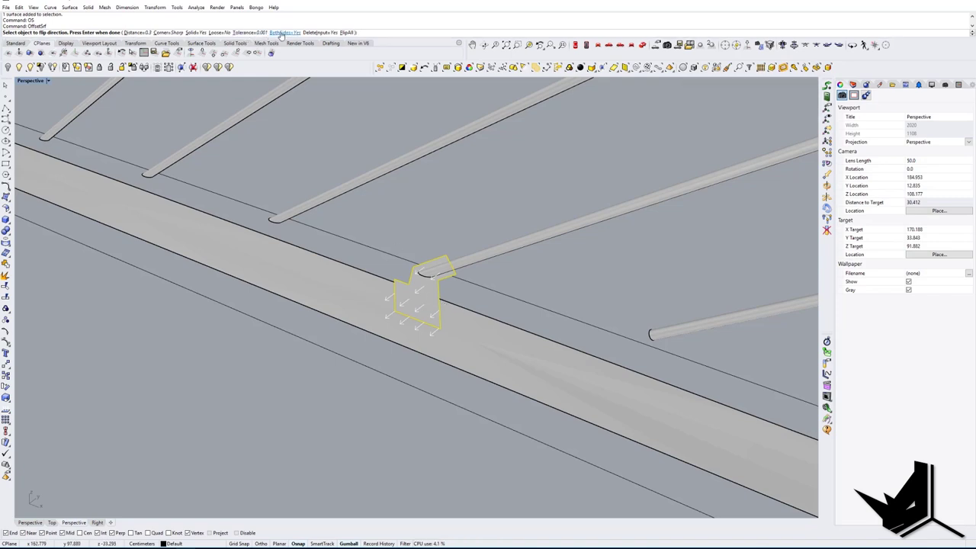
{"action": "key", "text": "Return"}
{"action": "key", "text": "Escape"}
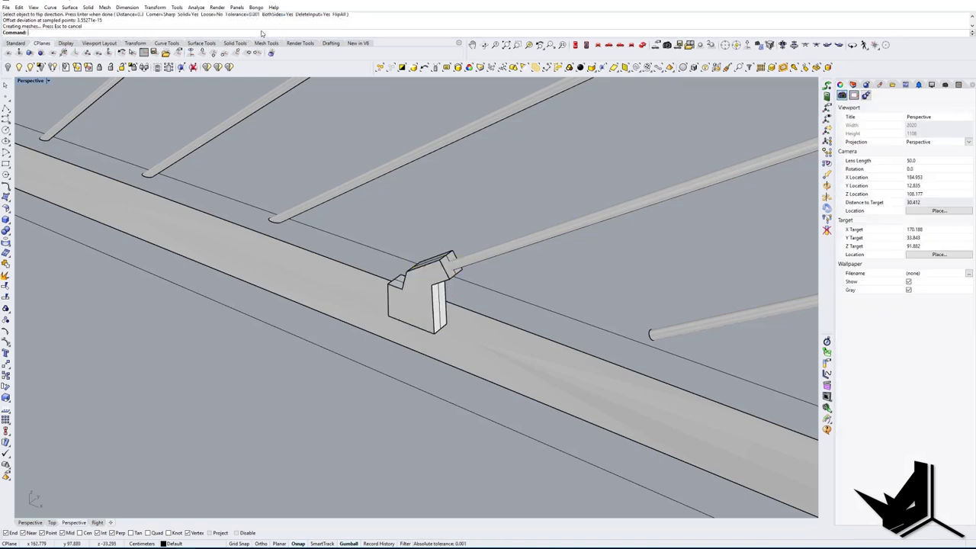
Step: In the front view, copy the solid anchor block along the deck line to the next cables' lower ends toward the pylon base
{"action": "right_click_drag", "start_coordinate": [473, 362], "coordinate": [485, 276]}
{"action": "left_click", "coordinate": [485, 276]}
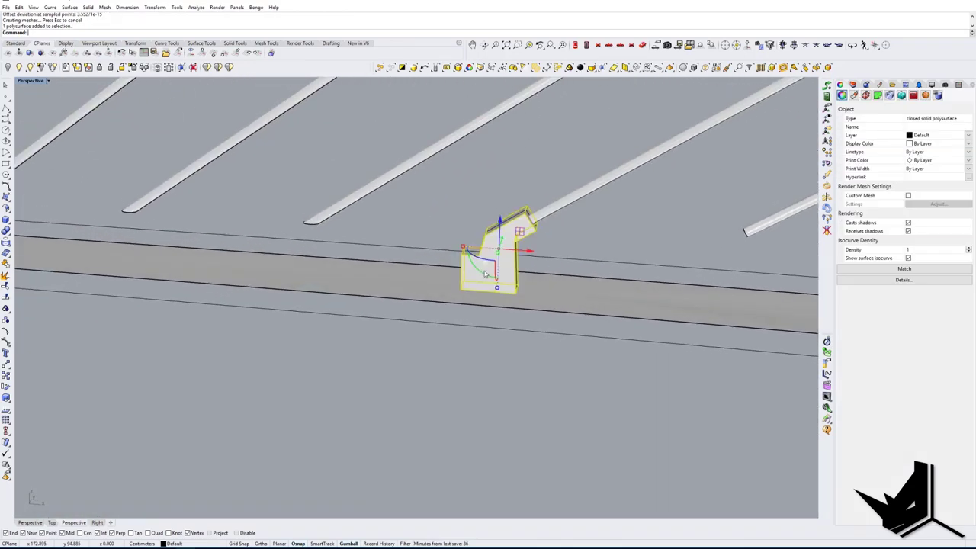
{"action": "left_click", "coordinate": [620, 47]}
{"action": "left_click", "coordinate": [609, 47]}
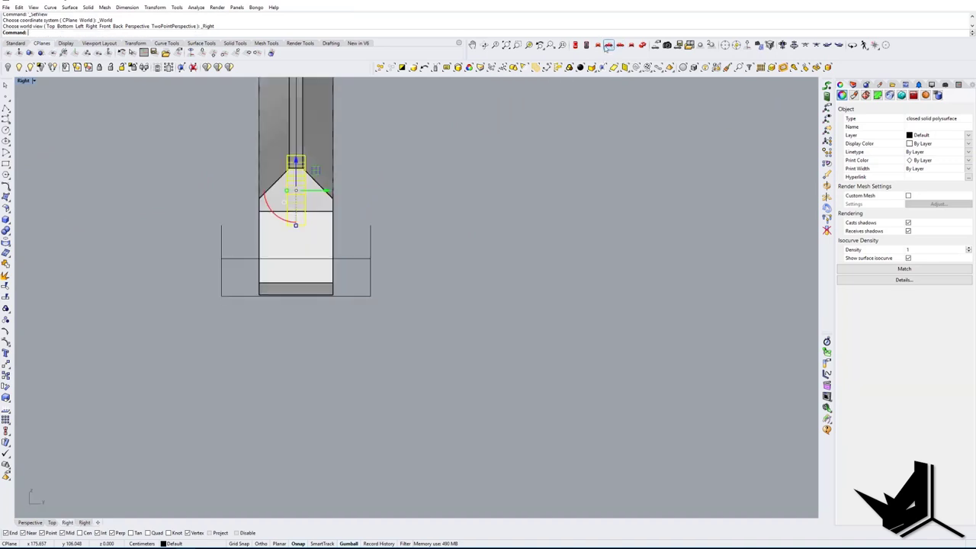
{"action": "left_click", "coordinate": [598, 47]}
{"action": "right_click_drag", "start_coordinate": [490, 228], "coordinate": [419, 280]}
{"action": "scroll", "coordinate": [457, 292], "scroll_direction": "down", "scroll_amount": 2}
{"action": "right_click_drag", "start_coordinate": [476, 295], "coordinate": [379, 294]}
{"action": "scroll", "coordinate": [321, 301], "scroll_direction": "up", "scroll_amount": 3}
{"action": "type", "text": "c"}
{"action": "key", "text": "Return"}
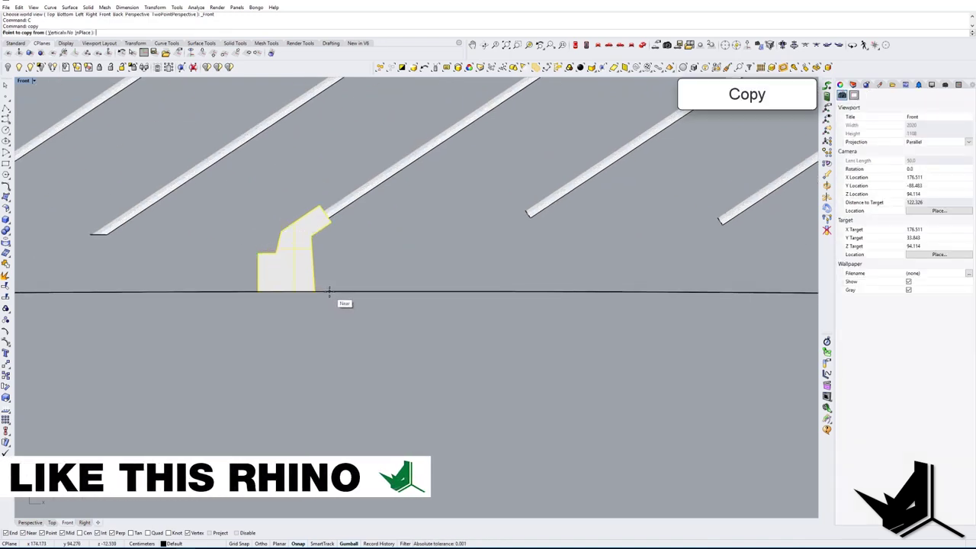
{"action": "left_click", "coordinate": [328, 291]}
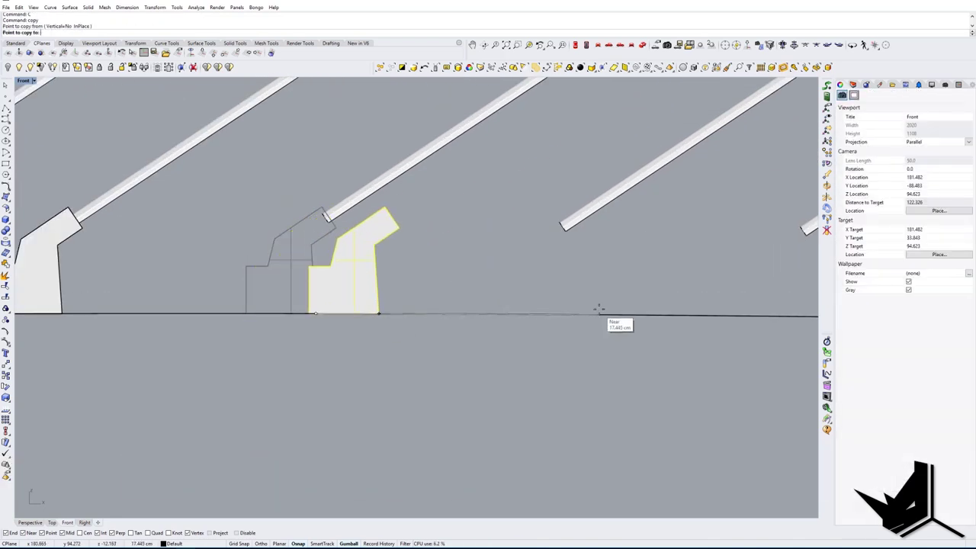
{"action": "right_click_drag", "start_coordinate": [612, 308], "coordinate": [273, 347]}
{"action": "left_click", "coordinate": [524, 391]}
{"action": "left_click", "coordinate": [432, 398]}
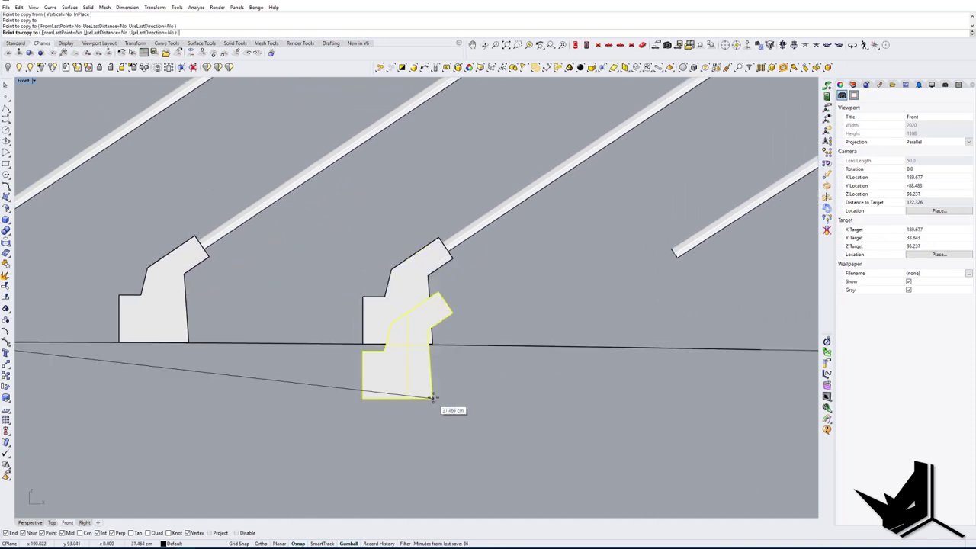
Step: Place one more copy of the anchor block at the lower end of the last cable before the pylon base and finish copying
{"action": "key", "text": "Tab"}
{"action": "right_click_drag", "start_coordinate": [508, 344], "coordinate": [247, 348]}
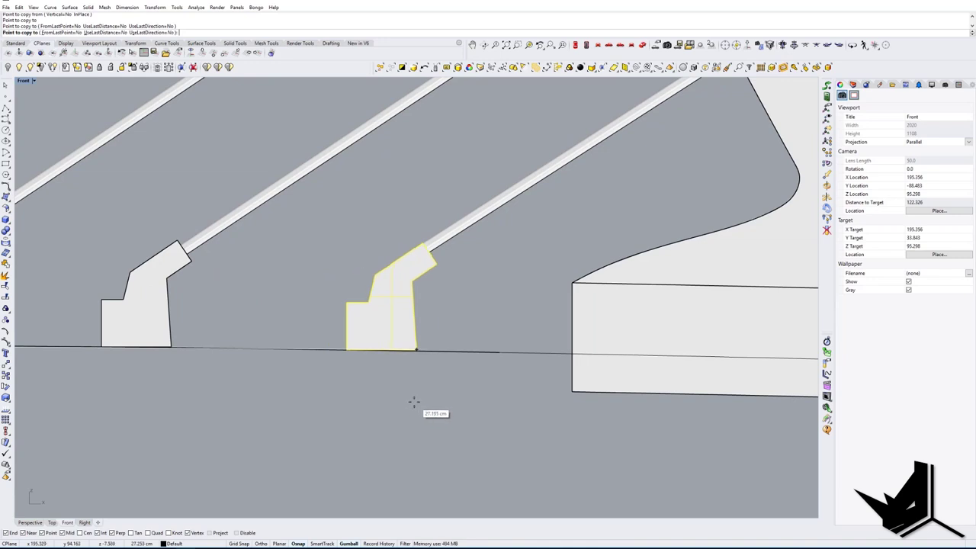
{"action": "left_click", "coordinate": [410, 401]}
{"action": "scroll", "coordinate": [409, 401], "scroll_direction": "down", "scroll_amount": 5}
{"action": "key", "text": "Return"}
{"action": "right_click_drag", "start_coordinate": [305, 359], "coordinate": [545, 361]}
{"action": "scroll", "coordinate": [450, 352], "scroll_direction": "down", "scroll_amount": 5}
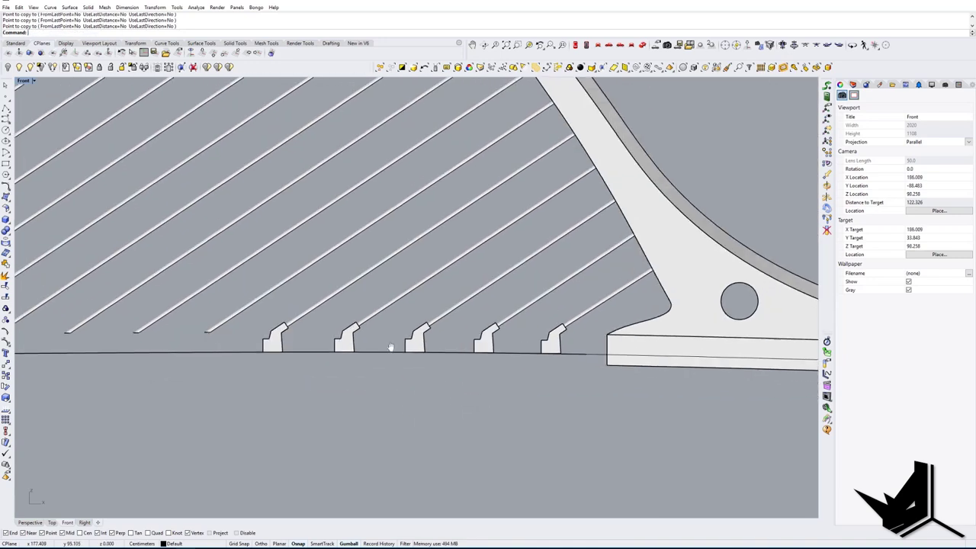
Step: In the front view, copy the anchor block along the deck line to the lower ends of the next cables away from the pylon
{"action": "scroll", "coordinate": [433, 352], "scroll_direction": "up", "scroll_amount": 5}
{"action": "right_click_drag", "start_coordinate": [277, 349], "coordinate": [519, 353]}
{"action": "left_click", "coordinate": [432, 352]}
{"action": "type", "text": "c"}
{"action": "key", "text": "Return"}
{"action": "left_click", "coordinate": [479, 362]}
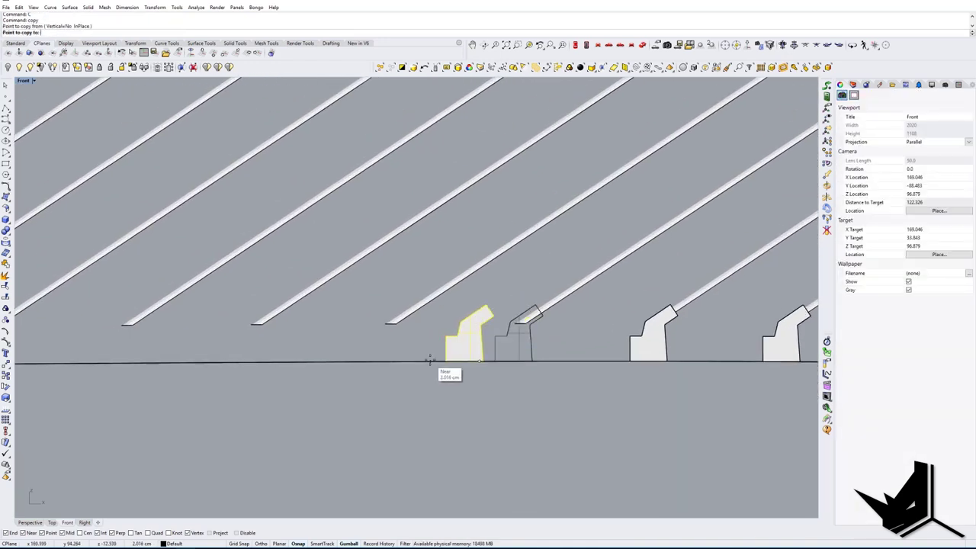
{"action": "key", "text": "Tab"}
{"action": "left_click", "coordinate": [352, 421]}
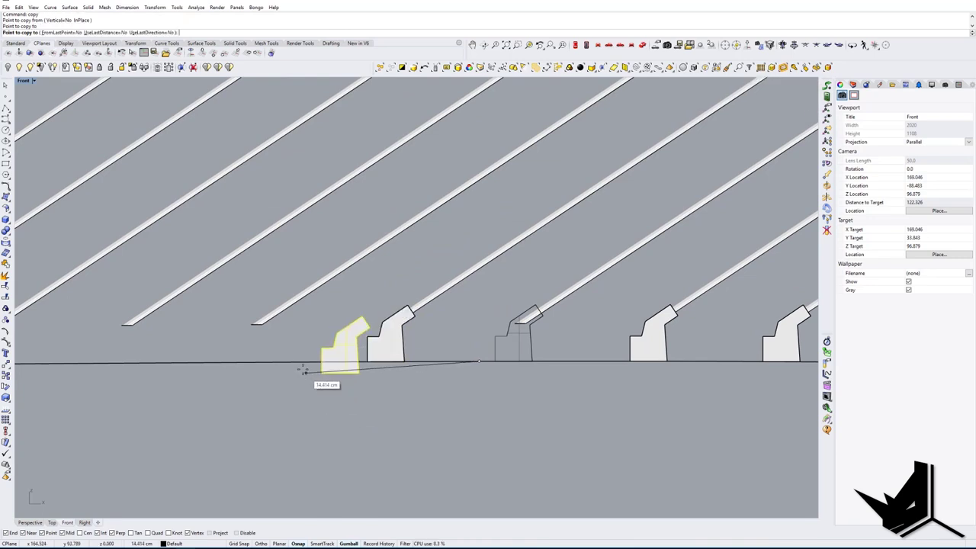
{"action": "right_click_drag", "start_coordinate": [295, 364], "coordinate": [429, 368]}
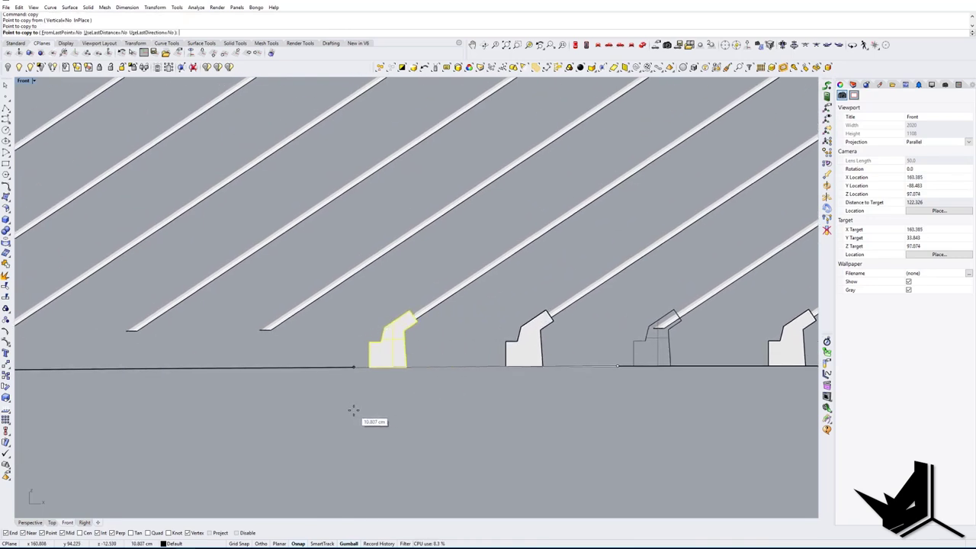
{"action": "right_click_drag", "start_coordinate": [307, 390], "coordinate": [430, 373]}
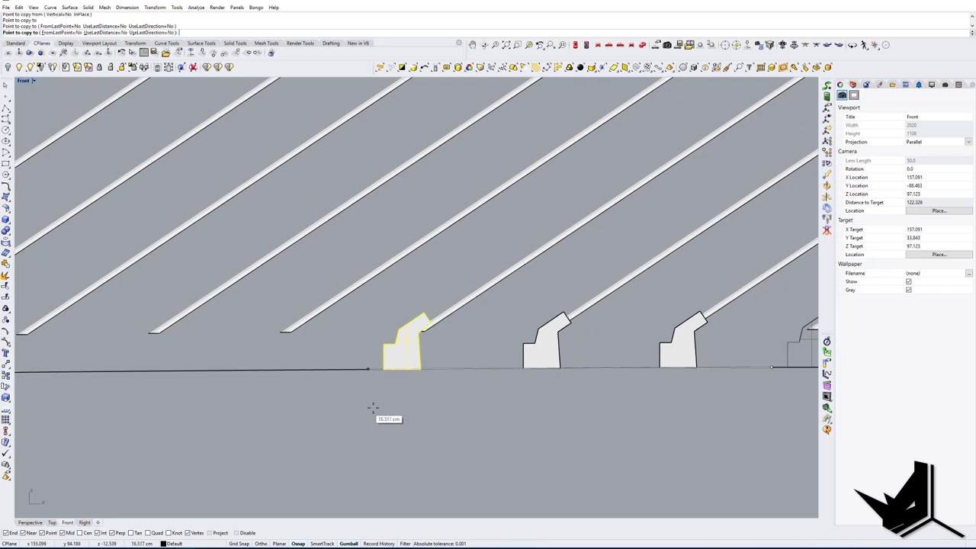
{"action": "right_click_drag", "start_coordinate": [335, 372], "coordinate": [416, 379]}
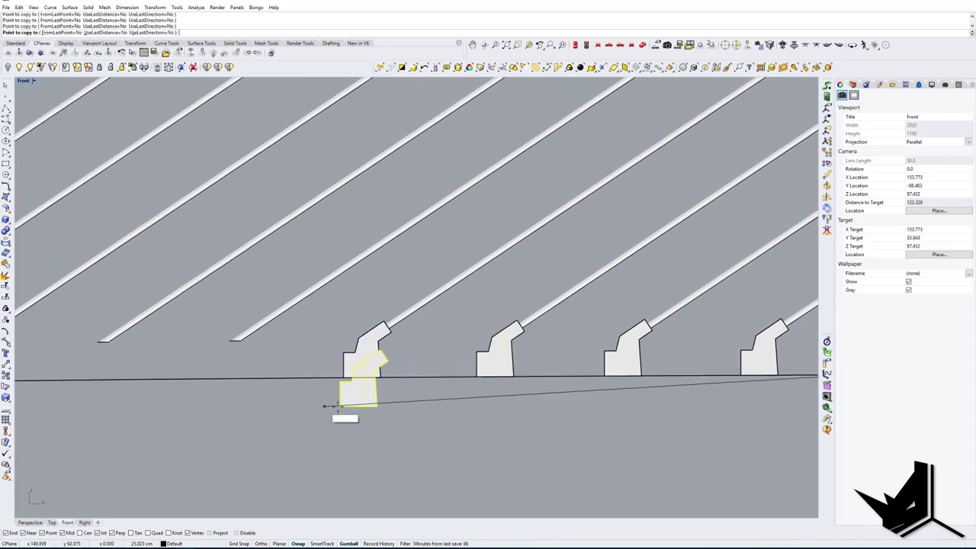
{"action": "right_click_drag", "start_coordinate": [338, 405], "coordinate": [397, 398]}
{"action": "right_click_drag", "start_coordinate": [279, 387], "coordinate": [489, 401]}
{"action": "left_click", "coordinate": [400, 423]}
{"action": "left_click", "coordinate": [393, 399]}
{"action": "right_click_drag", "start_coordinate": [372, 407], "coordinate": [379, 407]}
{"action": "right_click_drag", "start_coordinate": [268, 412], "coordinate": [351, 416]}
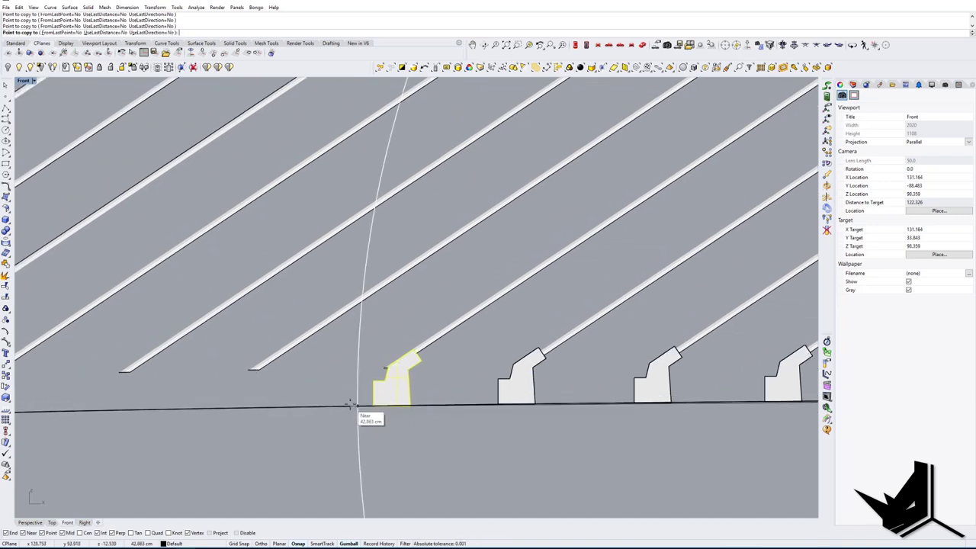
Step: Place further anchor block copies on the deck line at the lower ends of the mid-span cables
{"action": "right_click", "coordinate": [350, 405]}
{"action": "left_click", "coordinate": [519, 387]}
{"action": "right_click", "coordinate": [515, 392]}
{"action": "left_click", "coordinate": [498, 404]}
{"action": "left_click", "coordinate": [366, 425]}
{"action": "right_click_drag", "start_coordinate": [242, 421], "coordinate": [456, 416]}
{"action": "left_click", "coordinate": [339, 433]}
{"action": "right_click_drag", "start_coordinate": [347, 421], "coordinate": [495, 421]}
{"action": "left_click", "coordinate": [400, 426]}
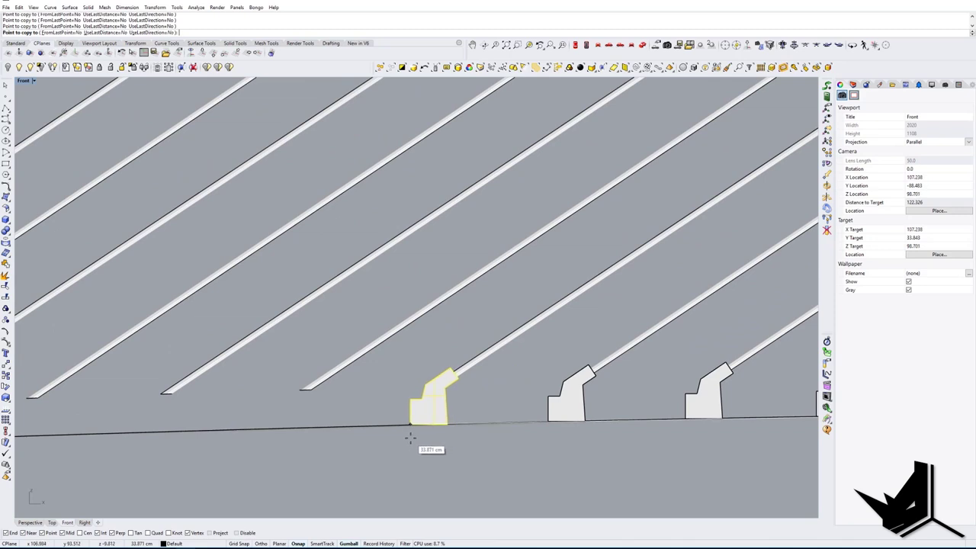
{"action": "left_click", "coordinate": [405, 432]}
{"action": "right_click_drag", "start_coordinate": [279, 436], "coordinate": [475, 440]}
{"action": "left_click", "coordinate": [471, 438]}
{"action": "right_click_drag", "start_coordinate": [349, 434], "coordinate": [465, 435]}
{"action": "right_click_drag", "start_coordinate": [397, 428], "coordinate": [427, 430]}
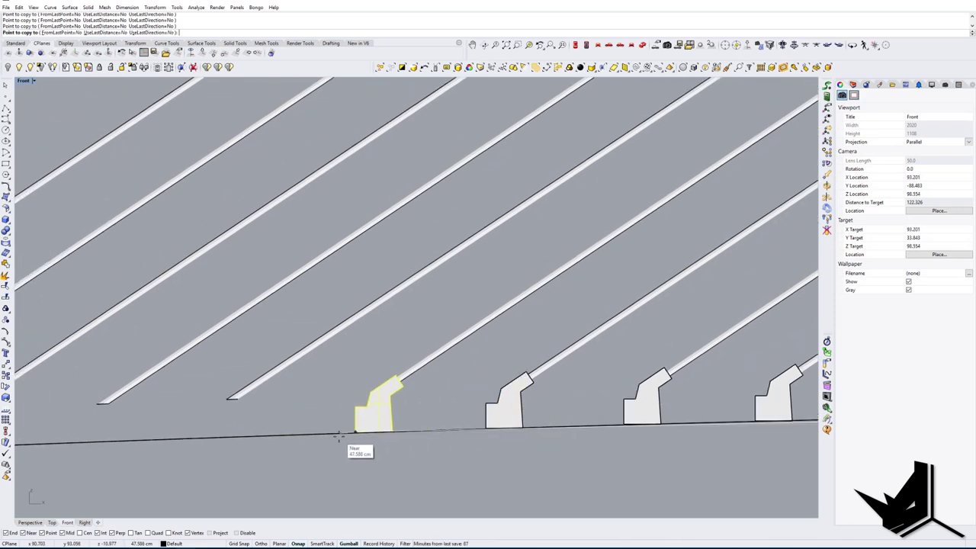
Step: Copy the anchor block to the remaining cables up to the outermost one and finish copying
{"action": "left_click", "coordinate": [338, 435]}
{"action": "right_click_drag", "start_coordinate": [227, 435], "coordinate": [444, 390]}
{"action": "scroll", "coordinate": [445, 390], "scroll_direction": "down", "scroll_amount": 8}
{"action": "scroll", "coordinate": [445, 390], "scroll_direction": "up", "scroll_amount": 6}
{"action": "left_click", "coordinate": [417, 408]}
{"action": "right_click_drag", "start_coordinate": [366, 395], "coordinate": [443, 397]}
{"action": "left_click", "coordinate": [391, 401]}
{"action": "right_click_drag", "start_coordinate": [387, 410], "coordinate": [518, 398]}
{"action": "left_click", "coordinate": [408, 407]}
{"action": "right_click_drag", "start_coordinate": [358, 407], "coordinate": [416, 408]}
{"action": "left_click", "coordinate": [353, 408]}
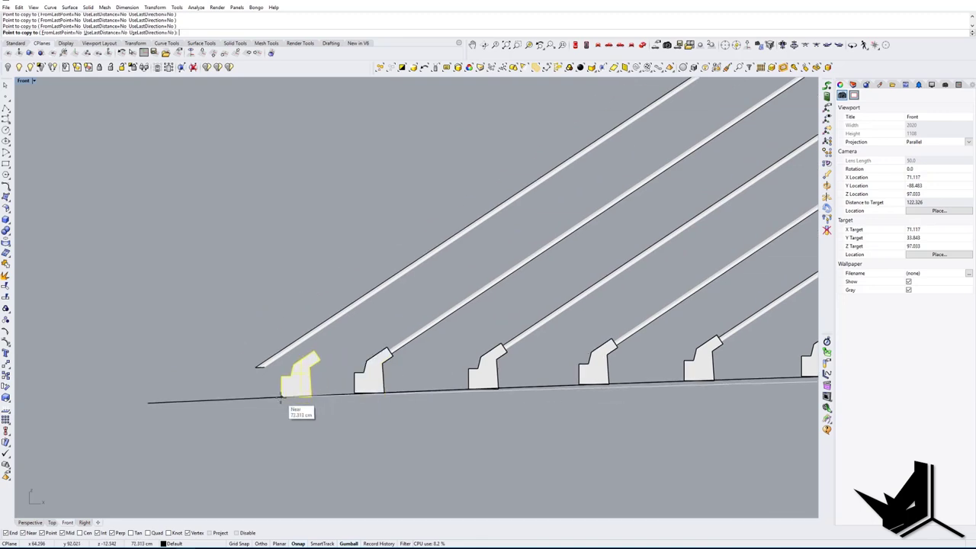
{"action": "left_click", "coordinate": [242, 423]}
{"action": "right_click", "coordinate": [242, 423]}
Step: Switch to the perspective view and set the construction plane to World Top
{"action": "scroll", "coordinate": [285, 398], "scroll_direction": "down", "scroll_amount": 10}
{"action": "left_click", "coordinate": [642, 46]}
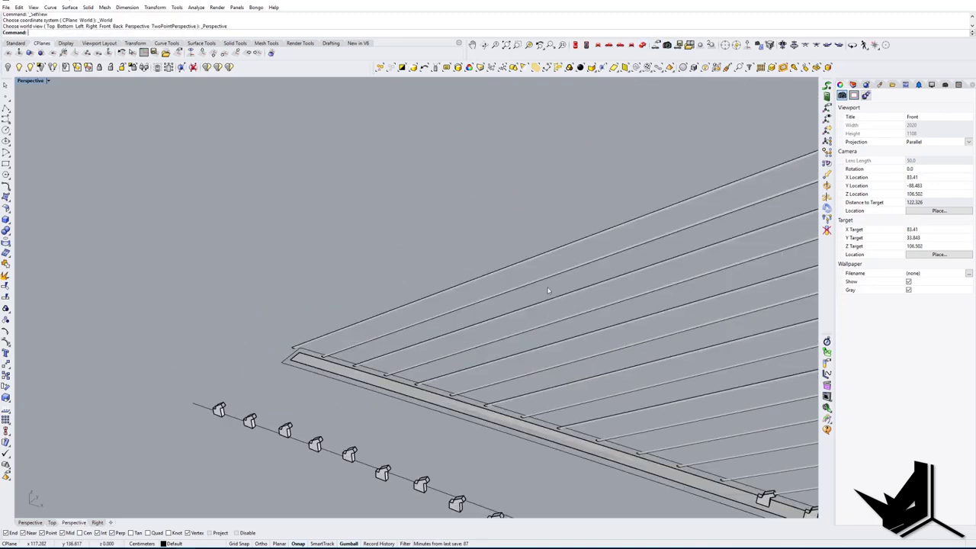
{"action": "scroll", "coordinate": [526, 320], "scroll_direction": "down", "scroll_amount": 6}
{"action": "right_click_drag", "start_coordinate": [526, 320], "coordinate": [395, 418]}
{"action": "scroll", "coordinate": [387, 345], "scroll_direction": "down", "scroll_amount": 6}
{"action": "scroll", "coordinate": [386, 346], "scroll_direction": "down", "scroll_amount": 2}
{"action": "scroll", "coordinate": [395, 418], "scroll_direction": "up", "scroll_amount": 8}
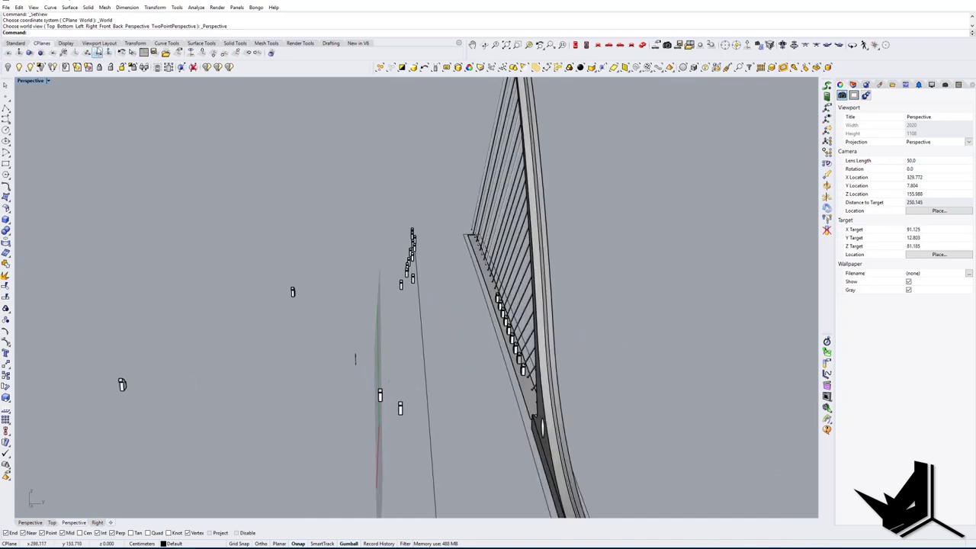
{"action": "left_click", "coordinate": [204, 53]}
{"action": "scroll", "coordinate": [386, 359], "scroll_direction": "down", "scroll_amount": 2}
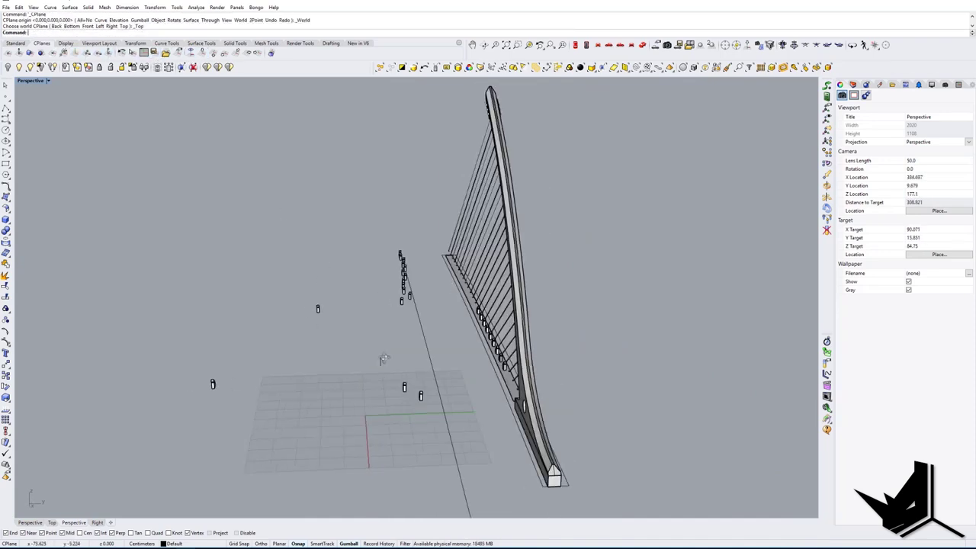
Step: Select all the scattered anchor blocks and align their horizontal centers to the middle of the plinth beneath the main cables
{"action": "mouse_move", "coordinate": [385, 359]}
{"action": "right_mouse_down"}
{"action": "mouse_move", "coordinate": [398, 351]}
{"action": "mouse_move", "coordinate": [376, 361]}
{"action": "right_mouse_up"}
{"action": "left_click_drag", "start_coordinate": [126, 278], "coordinate": [198, 335]}
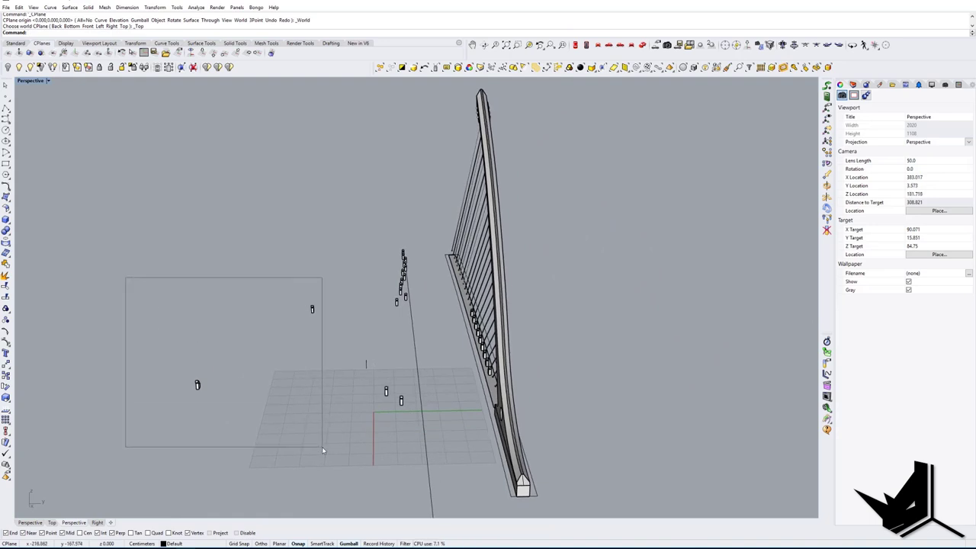
{"action": "left_click_drag", "start_coordinate": [322, 450], "coordinate": [323, 450]}
{"action": "left_click_drag", "start_coordinate": [409, 414], "coordinate": [409, 415], "text": "shift"}
{"action": "right_click_drag", "start_coordinate": [404, 407], "coordinate": [370, 388]}
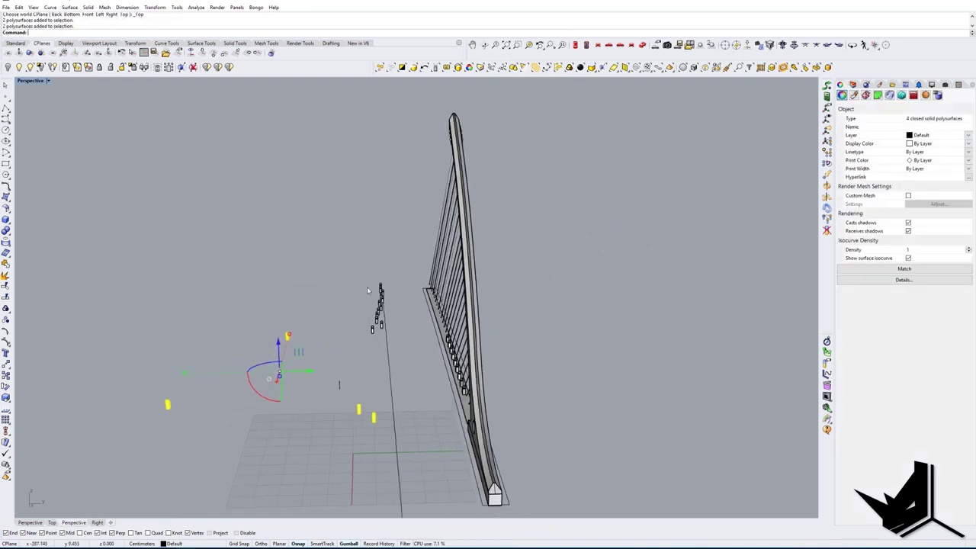
{"action": "left_click_drag", "start_coordinate": [410, 352], "coordinate": [410, 353]}
{"action": "mouse_move", "coordinate": [409, 352]}
{"action": "right_mouse_down"}
{"action": "mouse_move", "coordinate": [407, 384]}
{"action": "mouse_move", "coordinate": [416, 346]}
{"action": "right_mouse_up"}
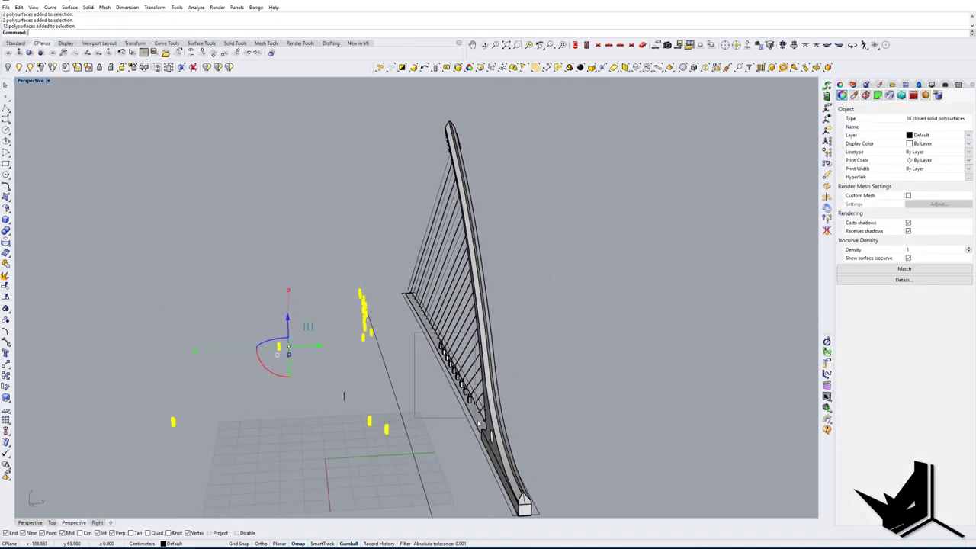
{"action": "right_click_drag", "start_coordinate": [481, 416], "coordinate": [452, 372]}
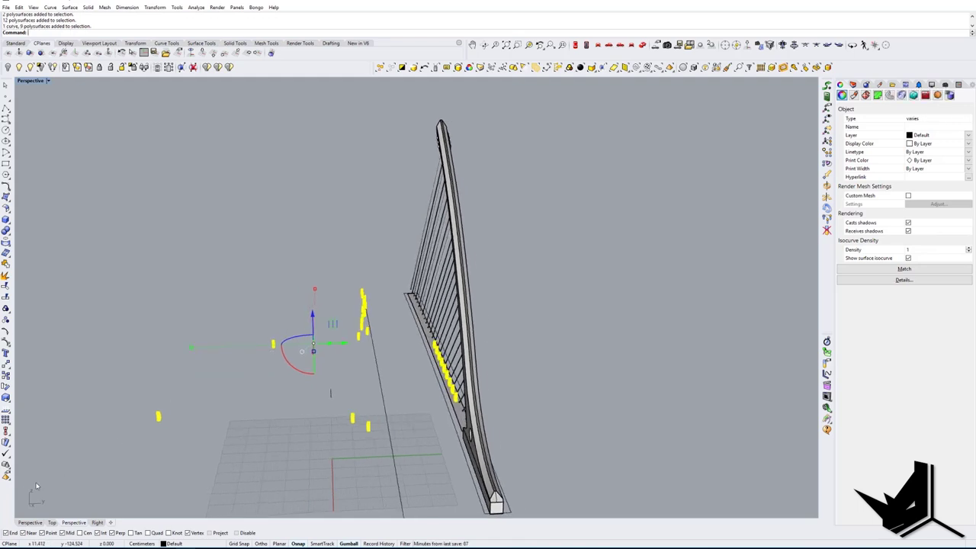
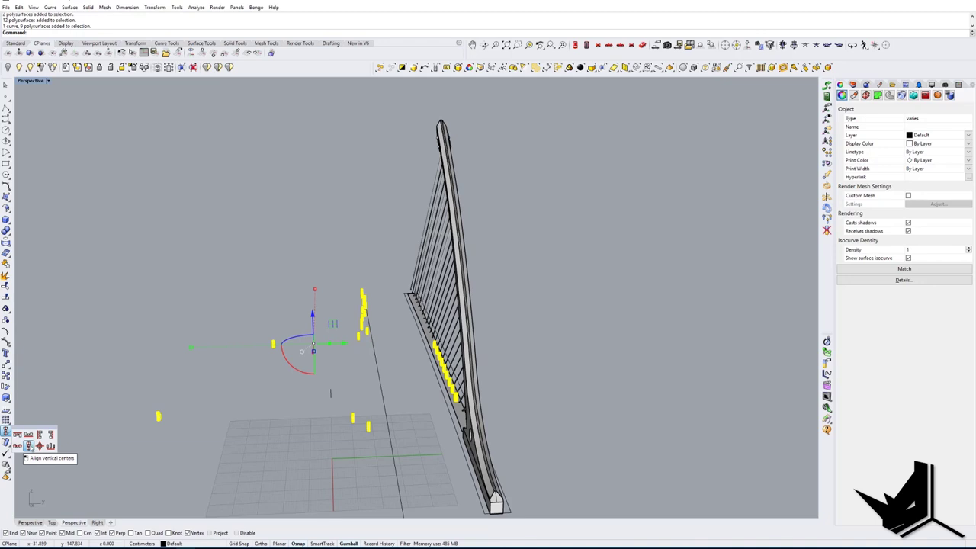
{"action": "key", "text": "Escape"}
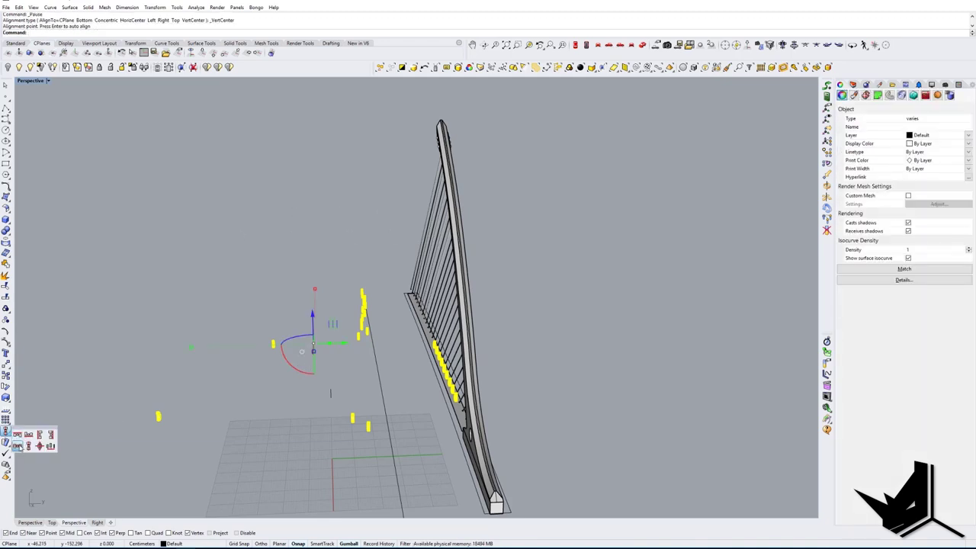
{"action": "right_click_drag", "start_coordinate": [397, 435], "coordinate": [541, 395]}
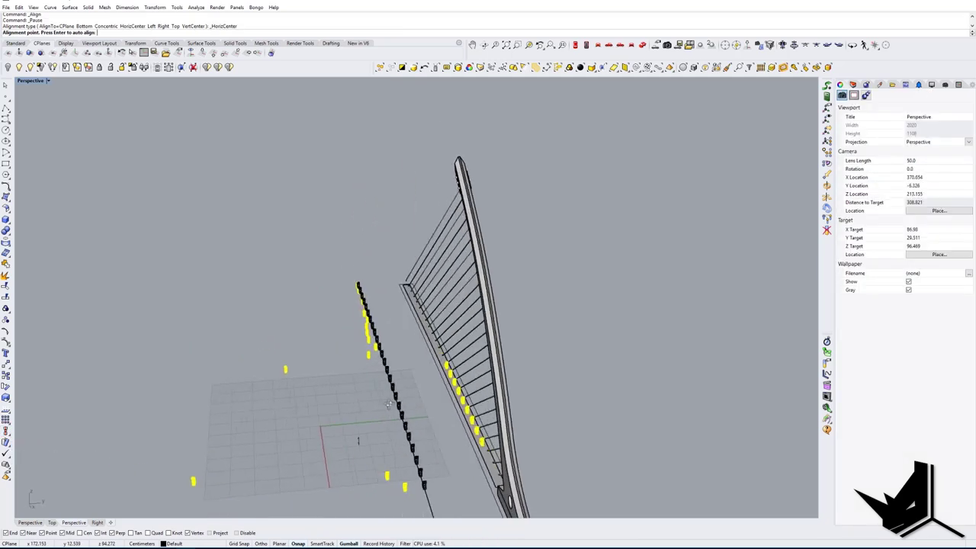
{"action": "scroll", "coordinate": [458, 412], "scroll_direction": "up", "scroll_amount": 4}
{"action": "left_click", "coordinate": [501, 368]}
{"action": "key", "text": "Escape"}
{"action": "scroll", "coordinate": [336, 388], "scroll_direction": "down", "scroll_amount": 8}
{"action": "scroll", "coordinate": [597, 346], "scroll_direction": "up", "scroll_amount": 4}
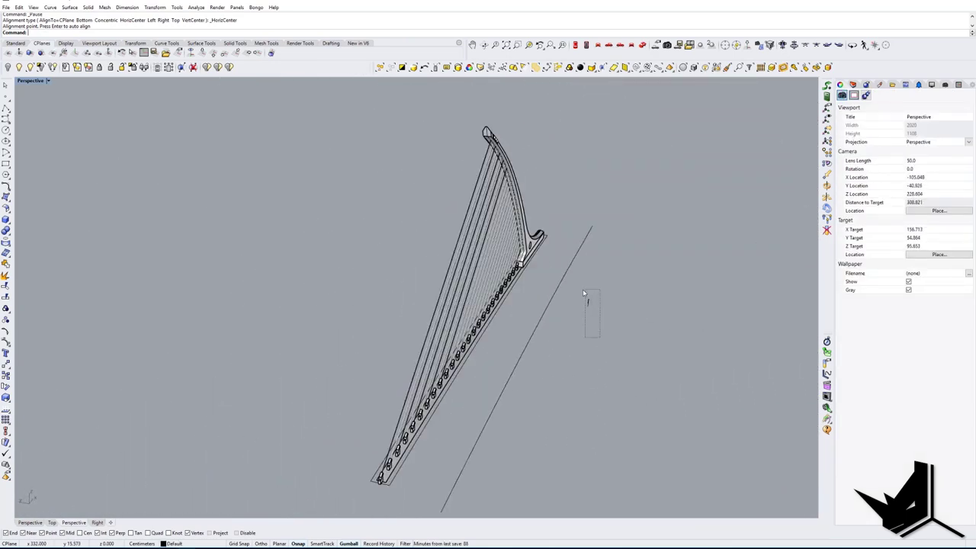
Step: Delete the leftover anchor outline curves lying beside the long deck line
{"action": "left_click_drag", "start_coordinate": [583, 291], "coordinate": [580, 288]}
{"action": "key", "text": "Delete"}
{"action": "right_click_drag", "start_coordinate": [576, 305], "coordinate": [237, 290]}
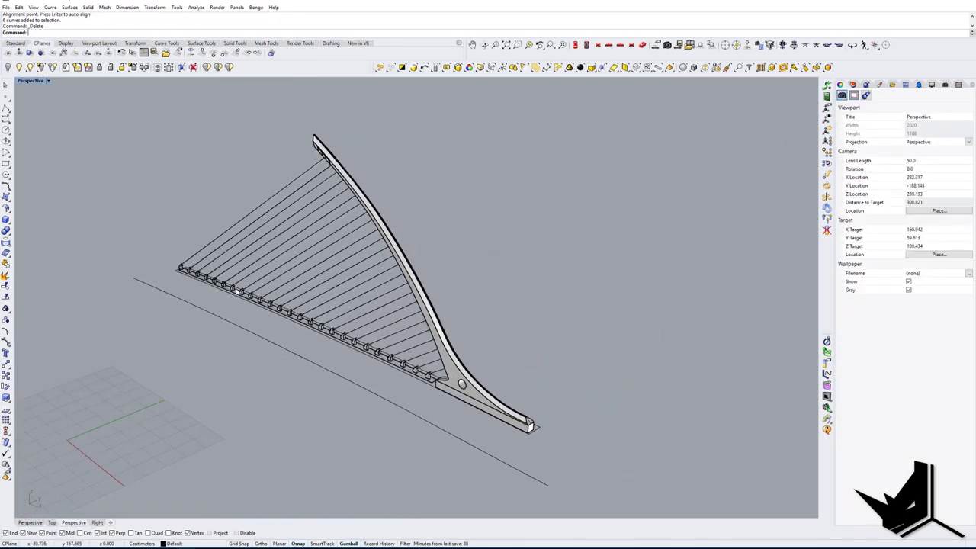
{"action": "right_click_drag", "start_coordinate": [346, 293], "coordinate": [298, 305]}
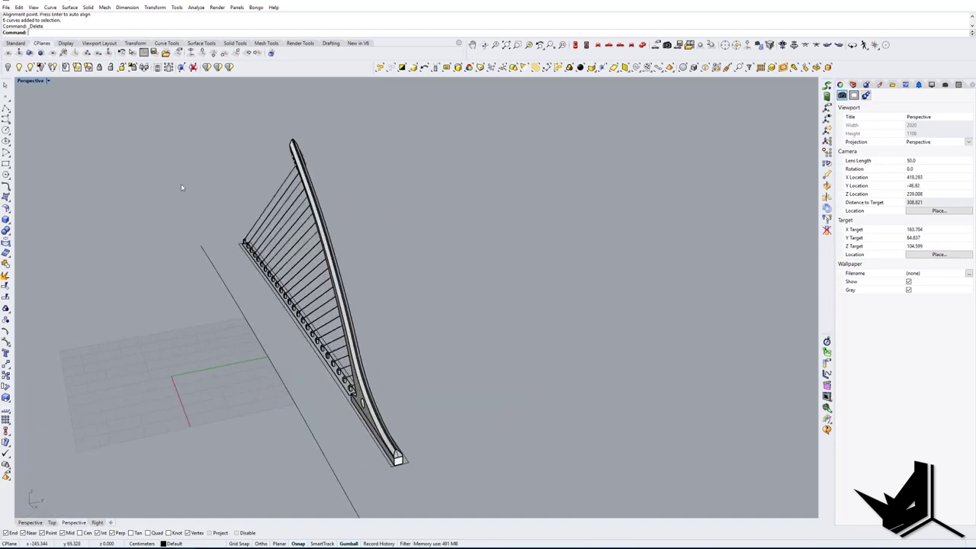
Step: Show the hidden deck, both side anchor blocks and the back-stay cables again with ShowSelected
{"action": "left_click", "coordinate": [29, 69]}
{"action": "right_click_drag", "start_coordinate": [443, 248], "coordinate": [247, 197]}
{"action": "scroll", "coordinate": [370, 243], "scroll_direction": "down", "scroll_amount": 4}
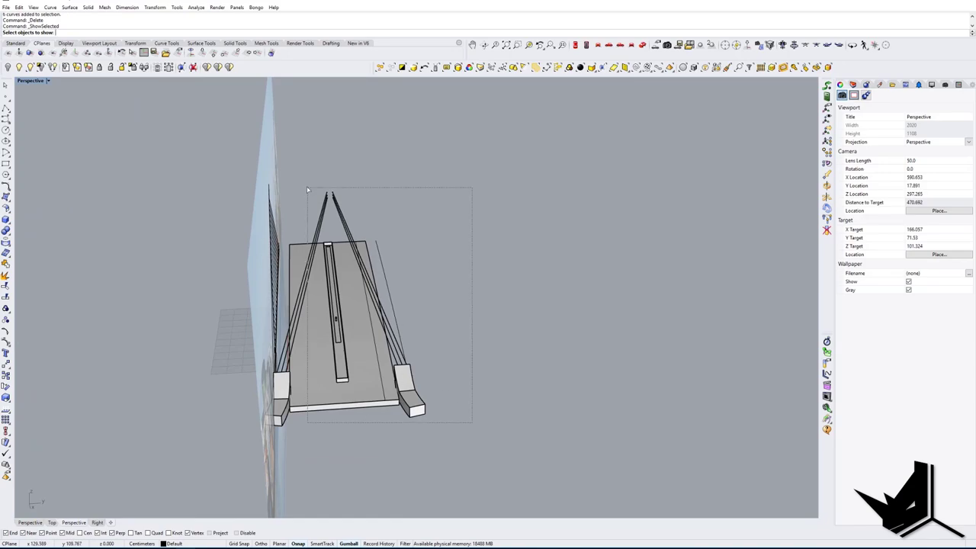
{"action": "left_click_drag", "start_coordinate": [307, 189], "coordinate": [307, 190]}
{"action": "left_click", "coordinate": [283, 397]}
{"action": "scroll", "coordinate": [283, 396], "scroll_direction": "up", "scroll_amount": 5}
{"action": "key", "text": "Return"}
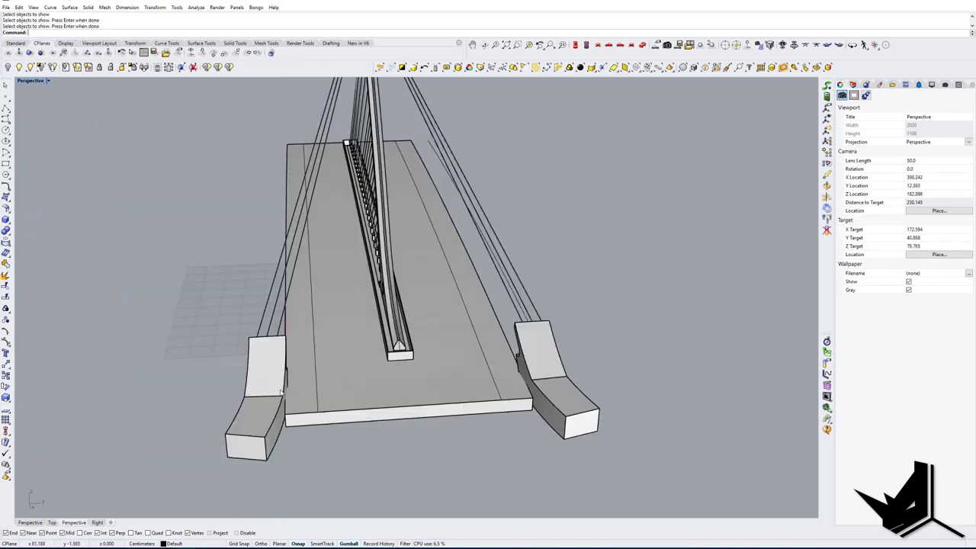
{"action": "right_click_drag", "start_coordinate": [375, 357], "coordinate": [385, 310]}
{"action": "scroll", "coordinate": [504, 332], "scroll_direction": "down", "scroll_amount": 5}
{"action": "scroll", "coordinate": [504, 297], "scroll_direction": "up", "scroll_amount": 6}
{"action": "right_click_drag", "start_coordinate": [385, 310], "coordinate": [482, 317], "text": "shift"}
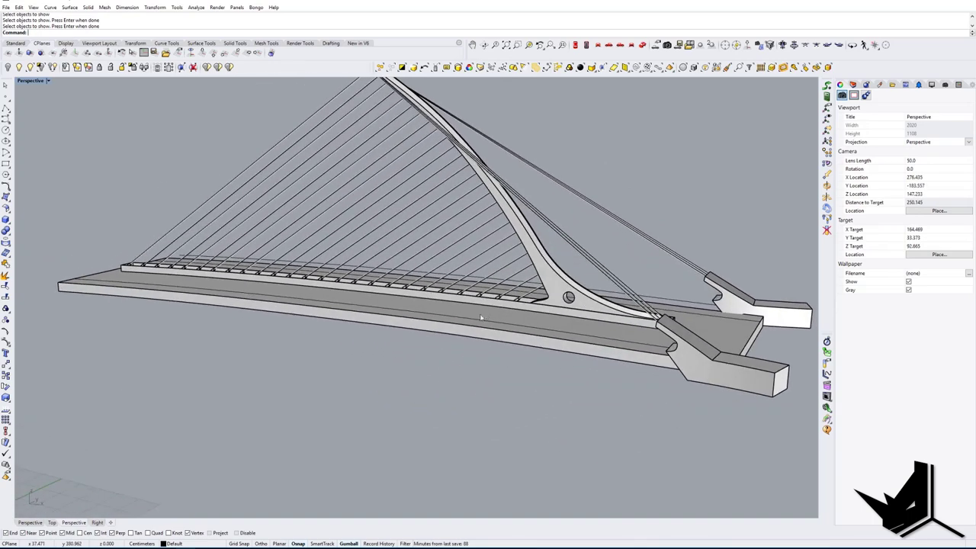
Step: Switch to the photo viewer and examine the bridge's cable anchors, deck underside and round pier, then minimize the photo
{"action": "key", "text": "alt+Tab"}
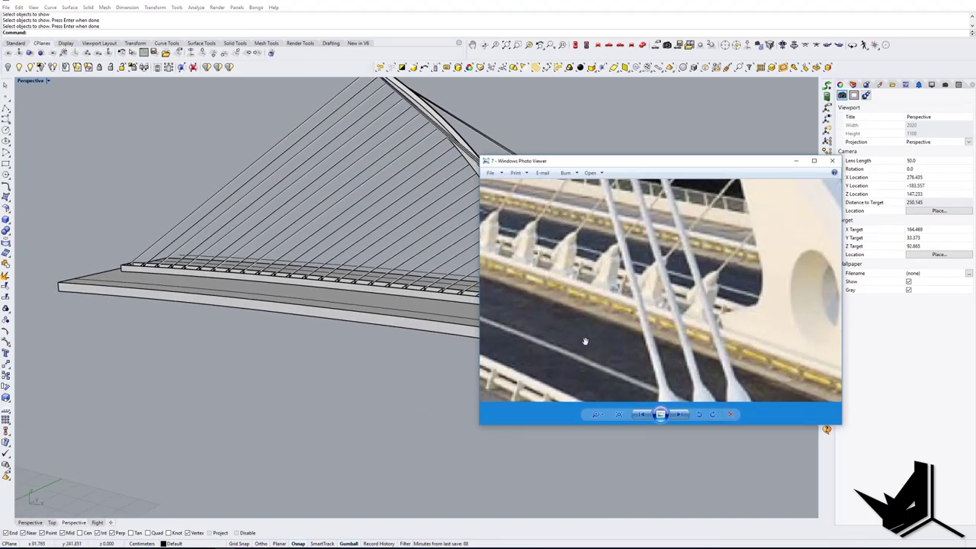
{"action": "scroll", "coordinate": [588, 318], "scroll_direction": "down", "scroll_amount": 10}
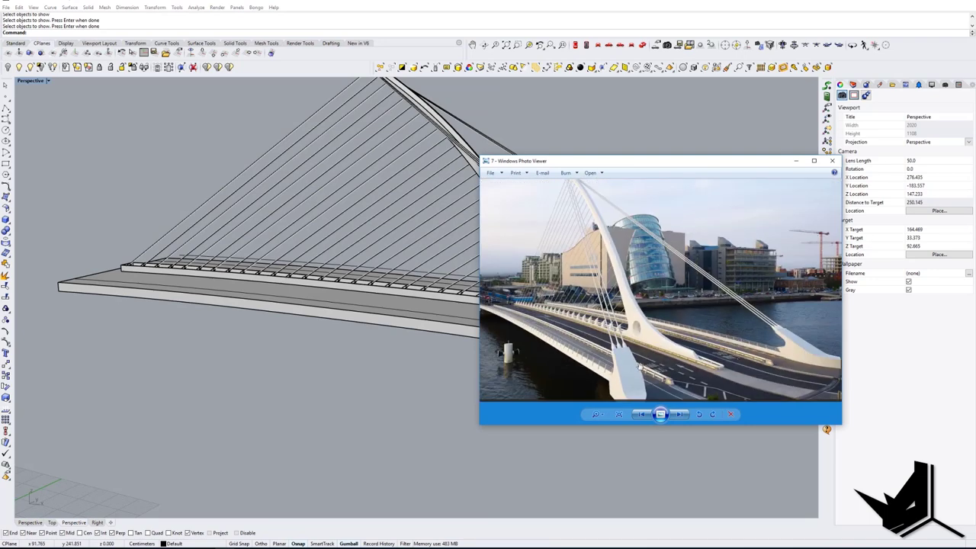
{"action": "left_click", "coordinate": [680, 416]}
{"action": "left_click", "coordinate": [680, 415]}
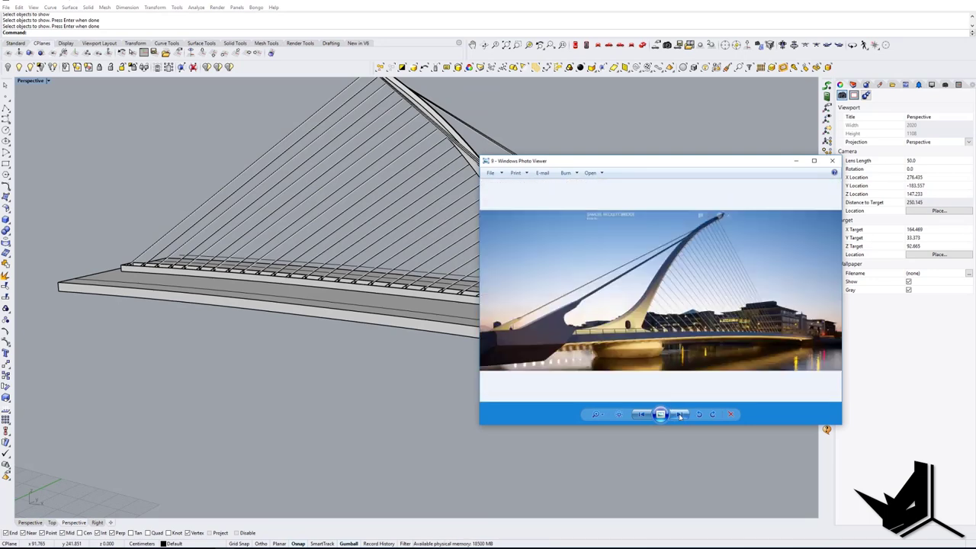
{"action": "scroll", "coordinate": [634, 354], "scroll_direction": "up", "scroll_amount": 6}
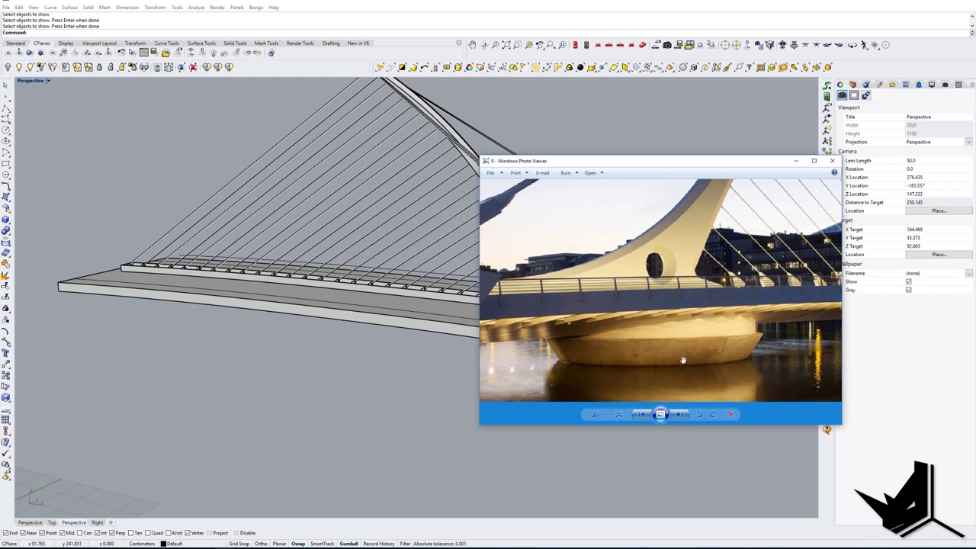
{"action": "left_click_drag", "start_coordinate": [686, 346], "coordinate": [559, 335]}
{"action": "left_click_drag", "start_coordinate": [698, 345], "coordinate": [790, 320]}
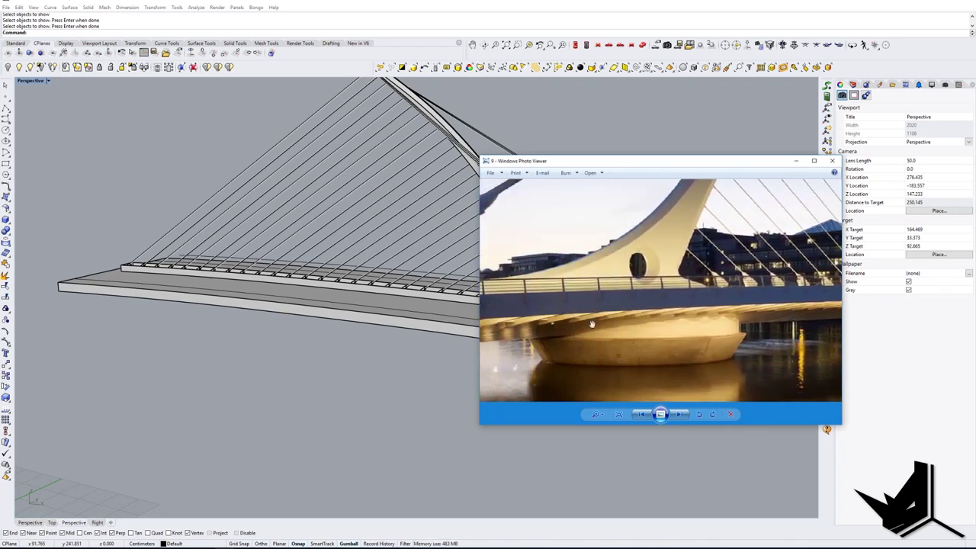
{"action": "left_click_drag", "start_coordinate": [551, 325], "coordinate": [668, 325]}
{"action": "left_click_drag", "start_coordinate": [798, 337], "coordinate": [730, 303]}
{"action": "left_click_drag", "start_coordinate": [581, 313], "coordinate": [692, 298]}
{"action": "left_click", "coordinate": [798, 161]}
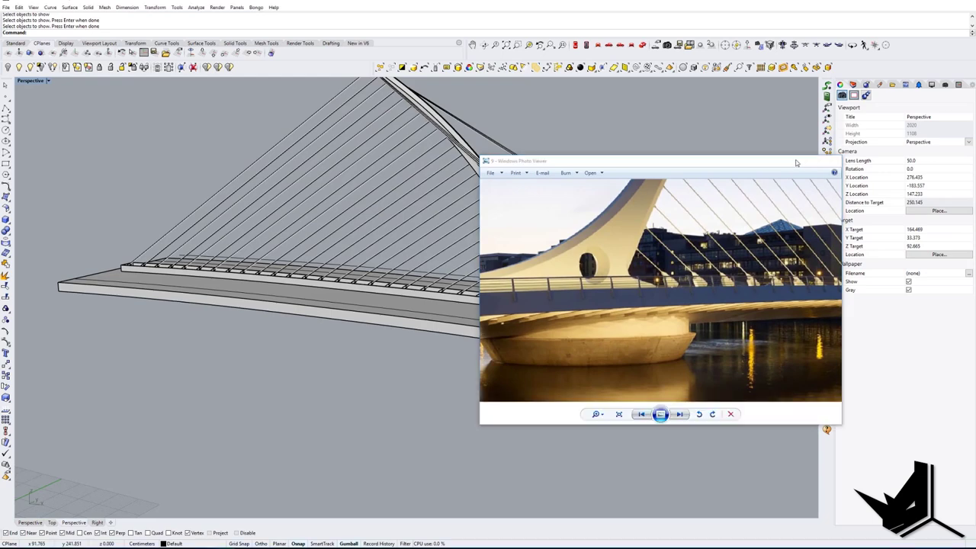
Step: Extract a V-direction isocurve at the middle of the deck's curved underside with ExtractIsocurve and select the extracted curve
{"action": "right_click_drag", "start_coordinate": [486, 341], "coordinate": [425, 322]}
{"action": "type", "text": "ExtractIsocurve"}
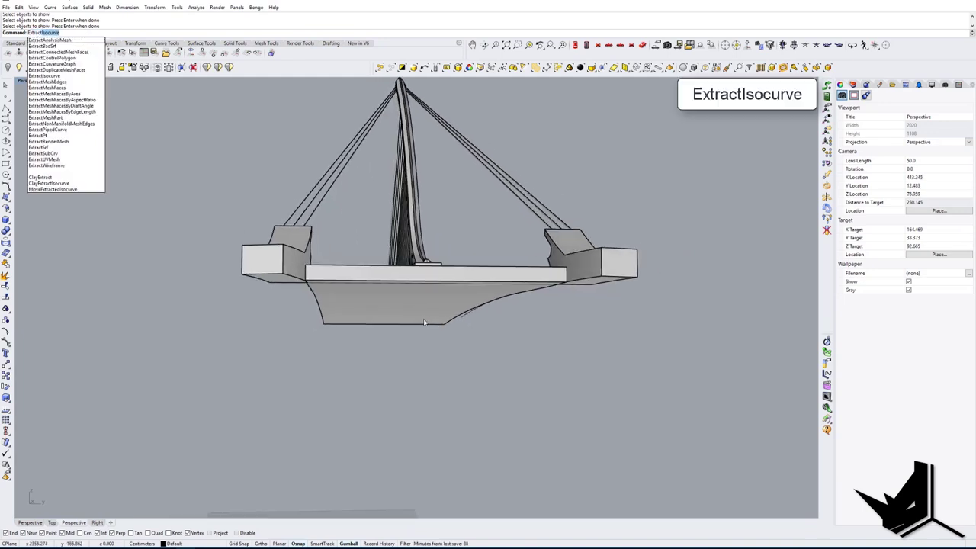
{"action": "key", "text": "Return"}
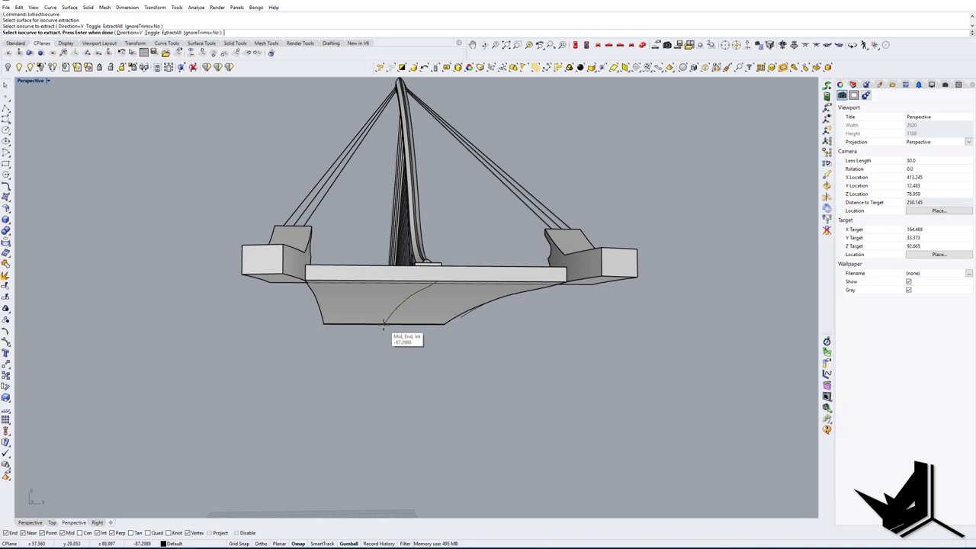
{"action": "left_click", "coordinate": [400, 309]}
{"action": "key", "text": "Escape"}
{"action": "left_click", "coordinate": [401, 307]}
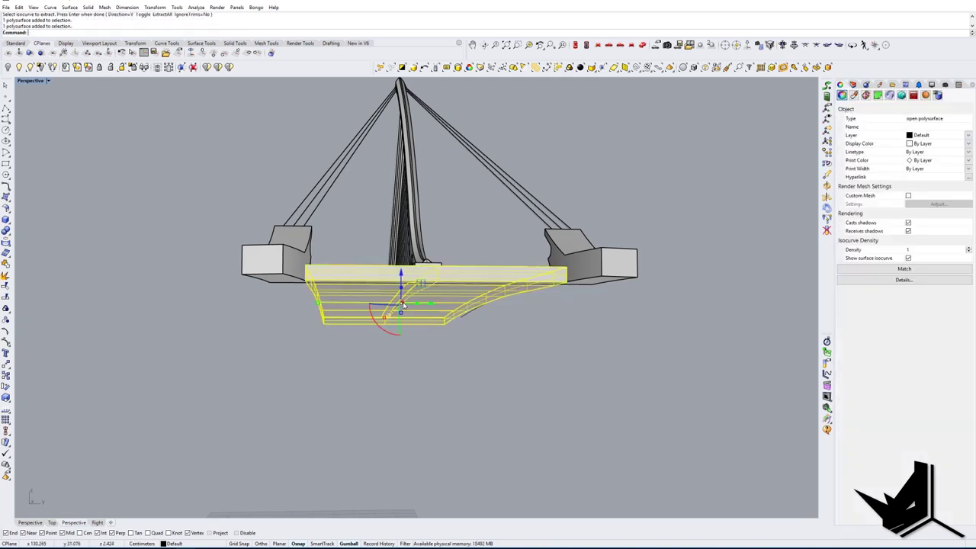
{"action": "key", "text": "Escape"}
{"action": "left_click", "coordinate": [408, 302]}
{"action": "mouse_move", "coordinate": [408, 302]}
{"action": "right_mouse_down"}
{"action": "mouse_move", "coordinate": [407, 319]}
{"action": "mouse_move", "coordinate": [405, 298]}
{"action": "right_mouse_up"}
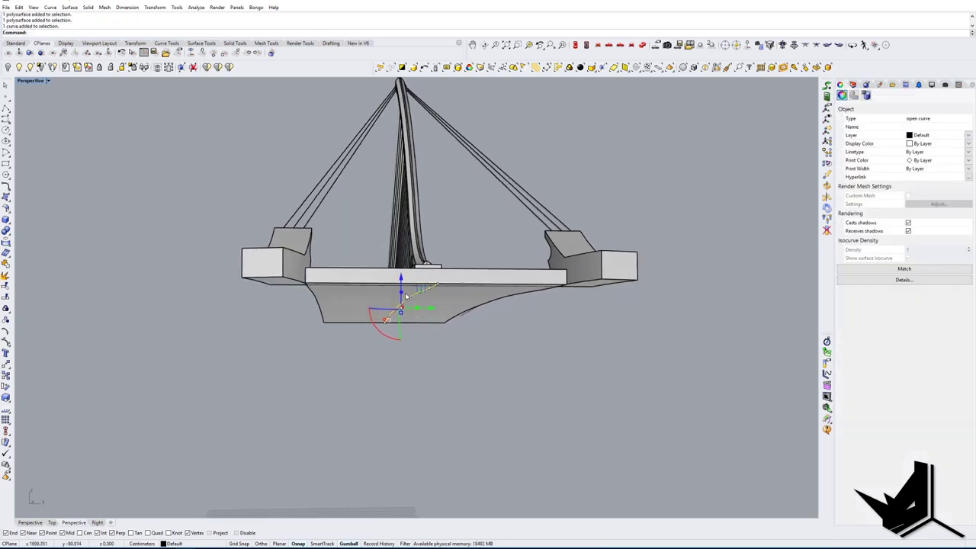
Step: Copy the extracted middle curve straight down so it sits beneath the deck, and select the copy
{"action": "left_click_drag", "start_coordinate": [400, 294], "coordinate": [401, 298], "text": "alt"}
{"action": "right_click_drag", "start_coordinate": [401, 302], "coordinate": [502, 347]}
{"action": "key", "text": "Escape"}
{"action": "scroll", "coordinate": [412, 355], "scroll_direction": "up", "scroll_amount": 6}
{"action": "right_click_drag", "start_coordinate": [412, 355], "coordinate": [455, 355]}
{"action": "left_click", "coordinate": [432, 329]}
{"action": "mouse_move", "coordinate": [437, 313]}
{"action": "right_mouse_down"}
{"action": "mouse_move", "coordinate": [445, 276]}
{"action": "mouse_move", "coordinate": [446, 305]}
{"action": "right_mouse_up"}
{"action": "right_click_drag", "start_coordinate": [433, 342], "coordinate": [442, 345]}
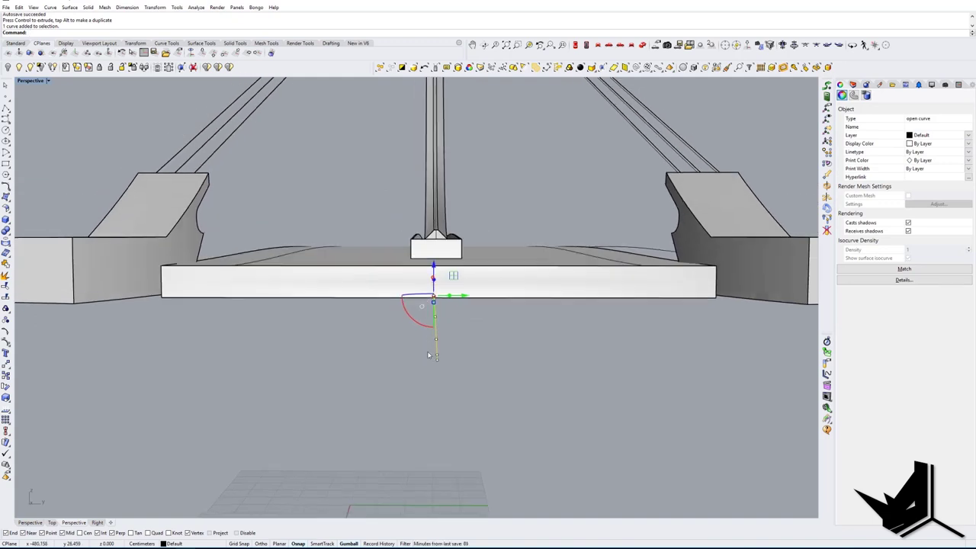
Step: Copy the lowered centre curve sideways toward the left anchor block and select the side copy
{"action": "scroll", "coordinate": [393, 362], "scroll_direction": "down", "scroll_amount": 8}
{"action": "key", "text": "Escape"}
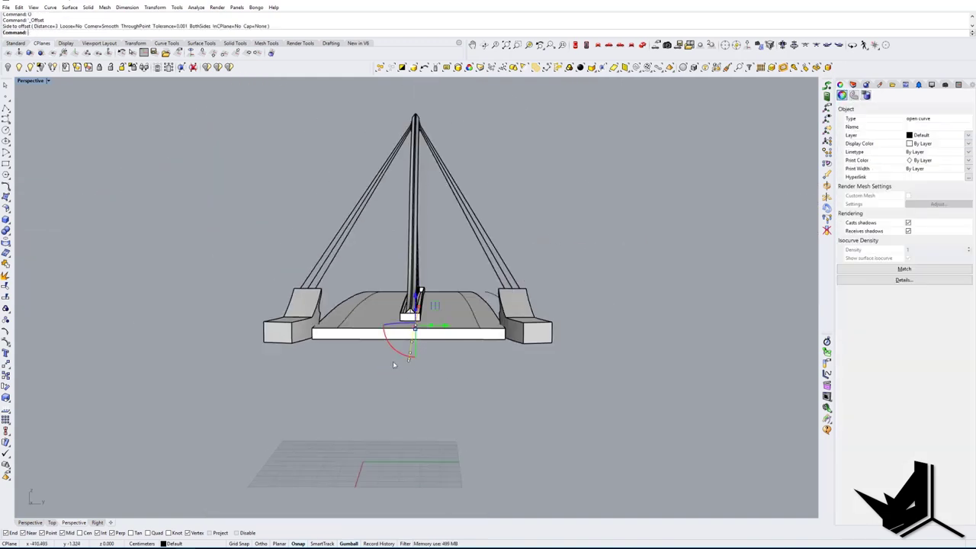
{"action": "scroll", "coordinate": [395, 358], "scroll_direction": "up", "scroll_amount": 5}
{"action": "left_click_drag", "start_coordinate": [448, 311], "coordinate": [435, 312], "text": "alt"}
{"action": "left_click", "coordinate": [403, 379]}
{"action": "left_click", "coordinate": [397, 360]}
{"action": "right_click_drag", "start_coordinate": [403, 365], "coordinate": [412, 368], "text": "shift"}
Step: Mirror the side curve about the lowered centre curve to the other side of the deck
{"action": "type", "text": "Mirror"}
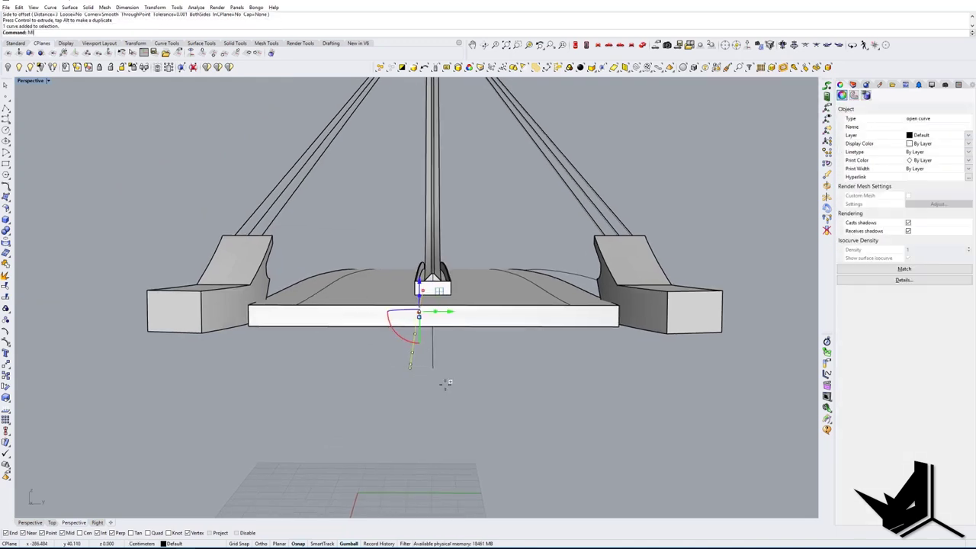
{"action": "key", "text": "Return"}
{"action": "left_click", "coordinate": [432, 295]}
{"action": "left_click", "coordinate": [429, 407]}
{"action": "left_click", "coordinate": [429, 410]}
Step: Draw a polyline from one lower deck corner through the ends of the two side curves to the opposite lower corner
{"action": "right_click_drag", "start_coordinate": [429, 410], "coordinate": [461, 407]}
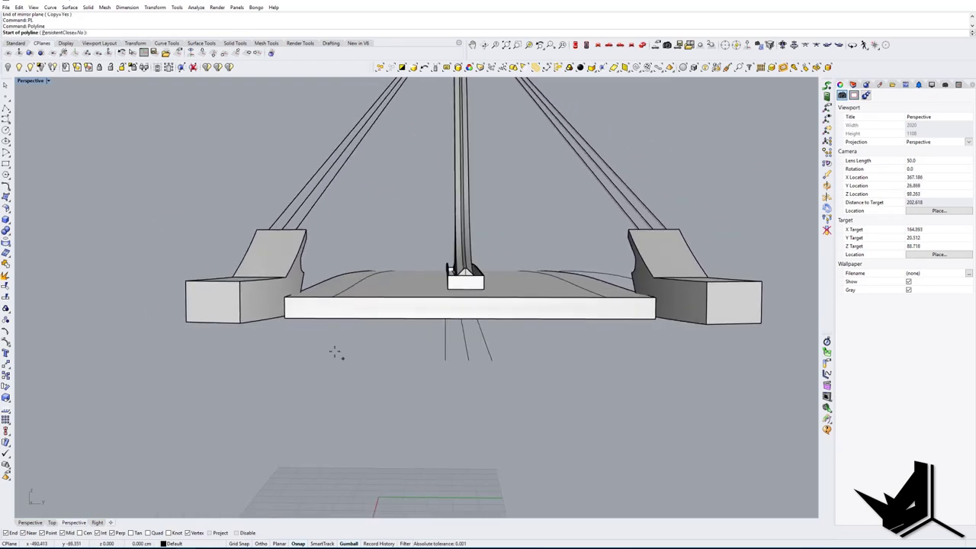
{"action": "left_click", "coordinate": [445, 362]}
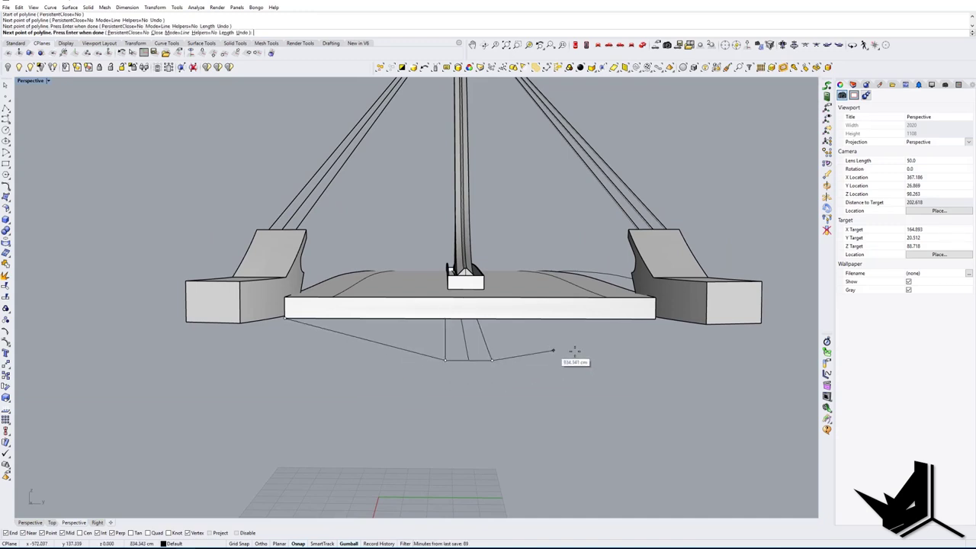
{"action": "right_click_drag", "start_coordinate": [574, 352], "coordinate": [237, 221]}
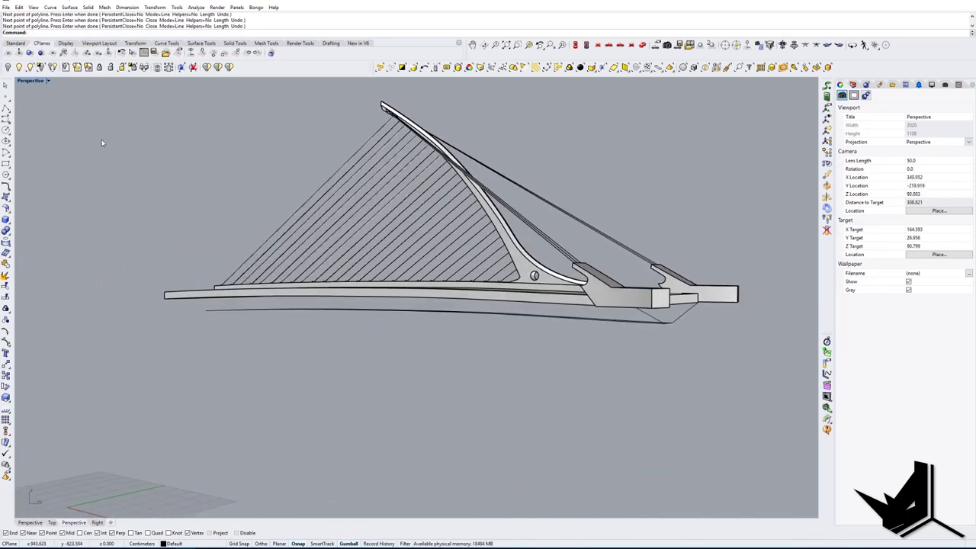
Step: Show the hidden object picked near the deck again with ShowSelected
{"action": "left_click", "coordinate": [34, 74]}
{"action": "mouse_move", "coordinate": [328, 273]}
{"action": "right_mouse_down"}
{"action": "mouse_move", "coordinate": [375, 313]}
{"action": "mouse_move", "coordinate": [345, 317]}
{"action": "mouse_move", "coordinate": [364, 329]}
{"action": "mouse_move", "coordinate": [550, 316]}
{"action": "mouse_move", "coordinate": [390, 314]}
{"action": "mouse_move", "coordinate": [355, 333]}
{"action": "right_mouse_up"}
{"action": "scroll", "coordinate": [349, 290], "scroll_direction": "up", "scroll_amount": 6}
{"action": "left_click", "coordinate": [363, 301]}
{"action": "right_click", "coordinate": [363, 304]}
{"action": "scroll", "coordinate": [390, 313], "scroll_direction": "down", "scroll_amount": 8}
{"action": "scroll", "coordinate": [427, 335], "scroll_direction": "up", "scroll_amount": 6}
{"action": "right_click_drag", "start_coordinate": [431, 330], "coordinate": [438, 328]}
Step: Turn on the control points of the four curves under the deck and move their lower points vertically closer to the deck
{"action": "left_click_drag", "start_coordinate": [458, 337], "coordinate": [404, 314]}
{"action": "right_click_drag", "start_coordinate": [406, 324], "coordinate": [395, 331]}
{"action": "key", "text": "F10"}
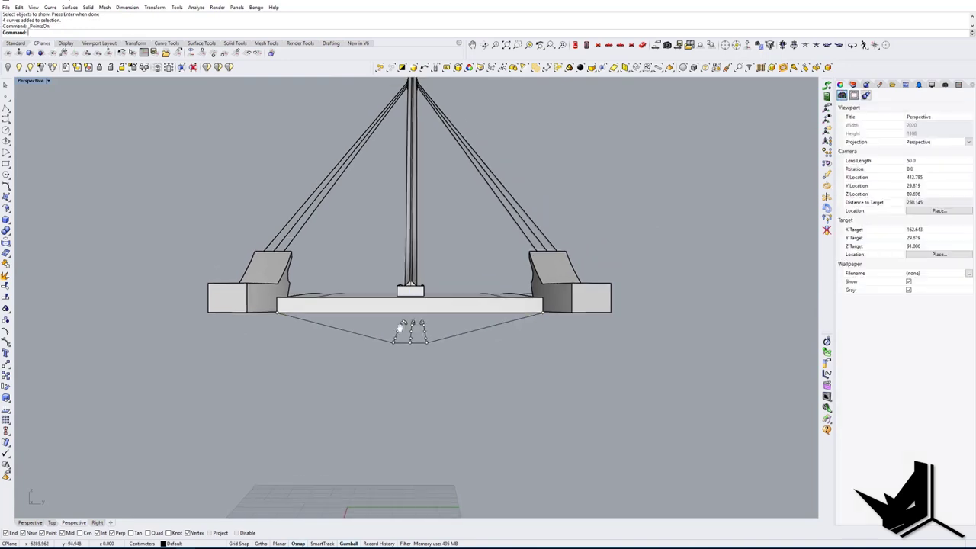
{"action": "left_click_drag", "start_coordinate": [436, 360], "coordinate": [369, 264]}
{"action": "scroll", "coordinate": [395, 322], "scroll_direction": "up", "scroll_amount": 6}
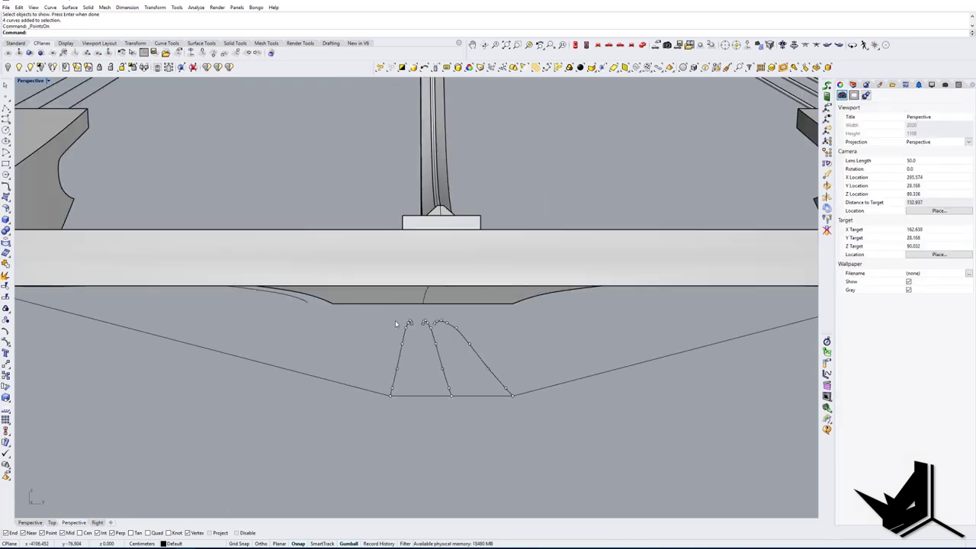
{"action": "left_click_drag", "start_coordinate": [486, 388], "coordinate": [505, 422]}
{"action": "scroll", "coordinate": [462, 355], "scroll_direction": "down", "scroll_amount": 7}
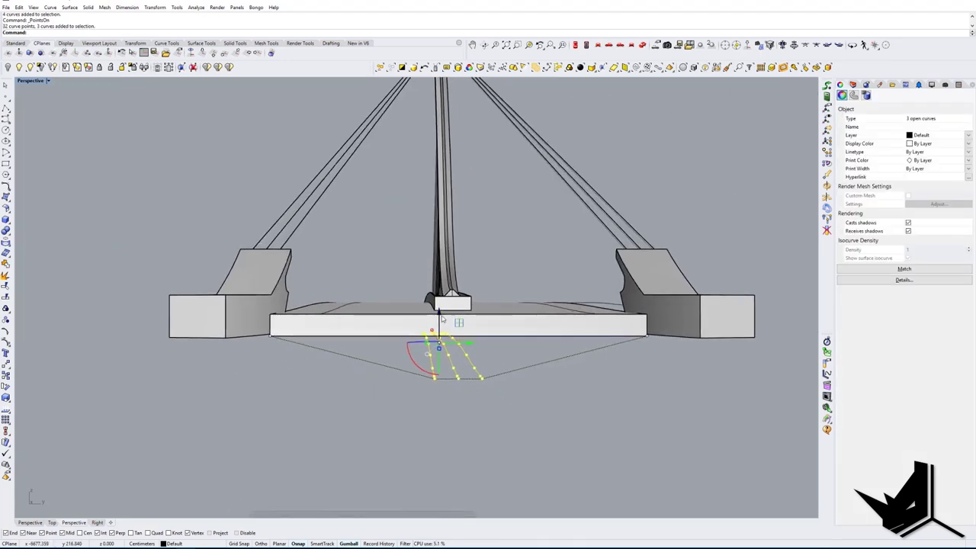
{"action": "right_click_drag", "start_coordinate": [442, 315], "coordinate": [440, 316]}
{"action": "left_click_drag", "start_coordinate": [439, 292], "coordinate": [440, 304]}
{"action": "right_click_drag", "start_coordinate": [448, 308], "coordinate": [427, 337]}
{"action": "key", "text": "Escape"}
{"action": "key", "text": "Escape"}
{"action": "right_click_drag", "start_coordinate": [432, 371], "coordinate": [403, 387]}
{"action": "left_click", "coordinate": [423, 366]}
{"action": "right_click_drag", "start_coordinate": [405, 389], "coordinate": [446, 373]}
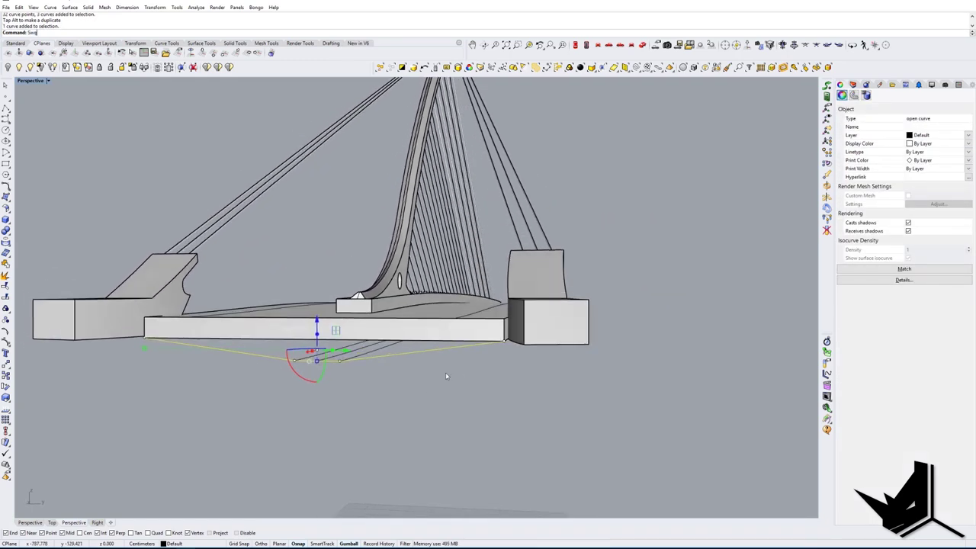
{"action": "type", "text": "Sweep2"}
{"action": "key", "text": "Return"}
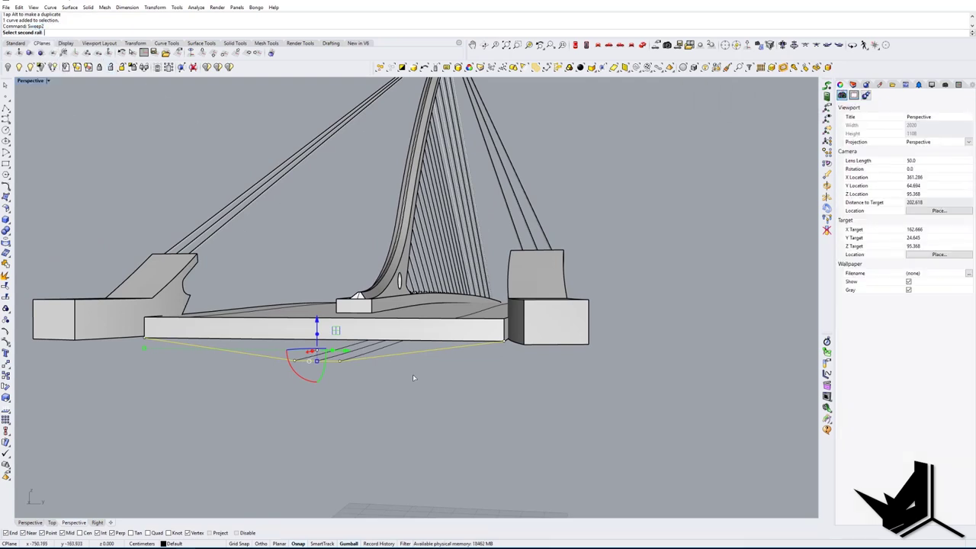
{"action": "right_click_drag", "start_coordinate": [413, 375], "coordinate": [404, 378]}
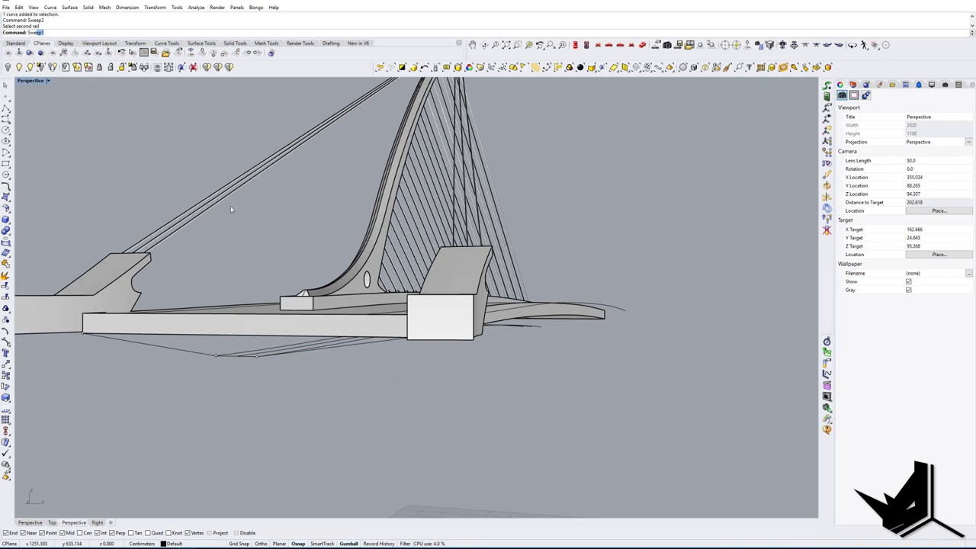
Step: Create the deck's underside with Sweep2, using its two long lower edges as rails and the polyline below the deck end as cross section
{"action": "left_click", "coordinate": [34, 47]}
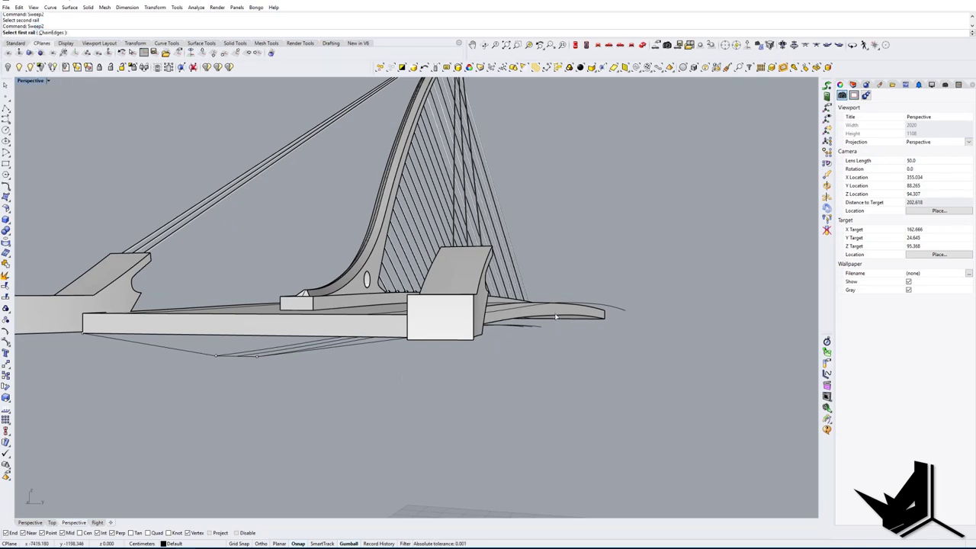
{"action": "left_click", "coordinate": [529, 265]}
{"action": "right_click_drag", "start_coordinate": [374, 306], "coordinate": [481, 295]}
{"action": "right_click_drag", "start_coordinate": [334, 315], "coordinate": [305, 307]}
{"action": "scroll", "coordinate": [305, 308], "scroll_direction": "up", "scroll_amount": 4}
{"action": "left_click", "coordinate": [263, 328]}
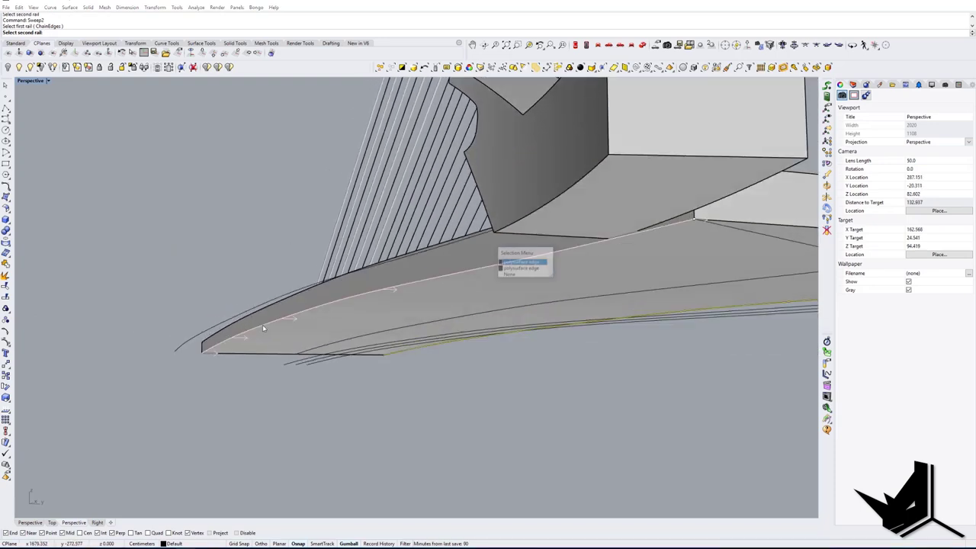
{"action": "left_click", "coordinate": [507, 264]}
{"action": "scroll", "coordinate": [503, 282], "scroll_direction": "down", "scroll_amount": 6}
{"action": "right_click_drag", "start_coordinate": [501, 305], "coordinate": [238, 373]}
{"action": "key", "text": "Return"}
{"action": "key", "text": "Return"}
{"action": "left_click", "coordinate": [362, 346]}
Step: Show the hidden boat-shaped pier outline beneath the deck again with ShowSelected
{"action": "scroll", "coordinate": [281, 347], "scroll_direction": "down", "scroll_amount": 5}
{"action": "key", "text": "Escape"}
{"action": "scroll", "coordinate": [271, 326], "scroll_direction": "up", "scroll_amount": 6}
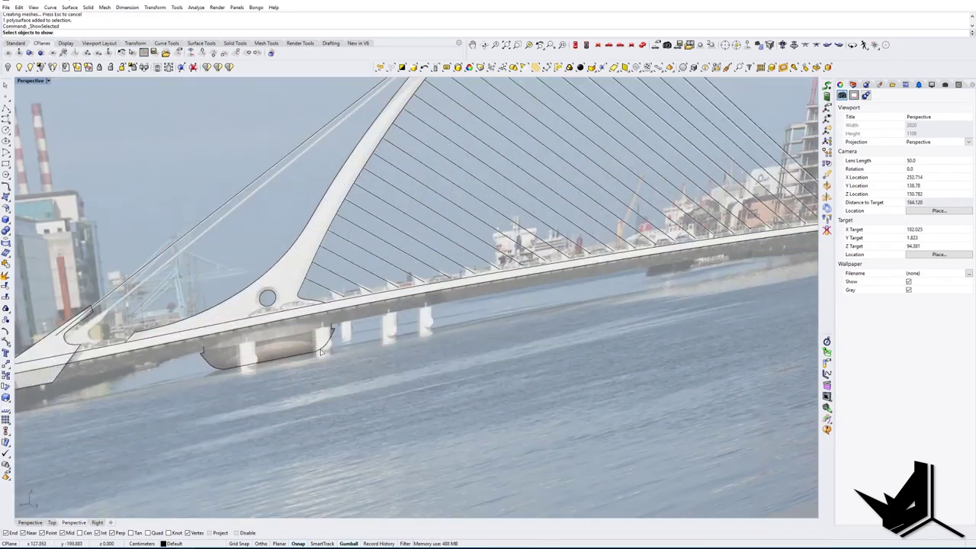
{"action": "left_click", "coordinate": [320, 352]}
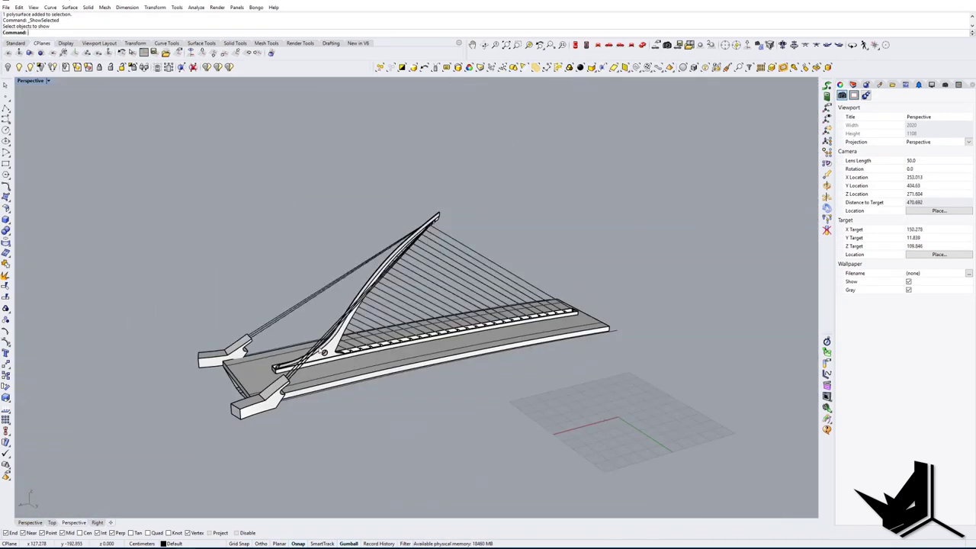
{"action": "left_click", "coordinate": [29, 67]}
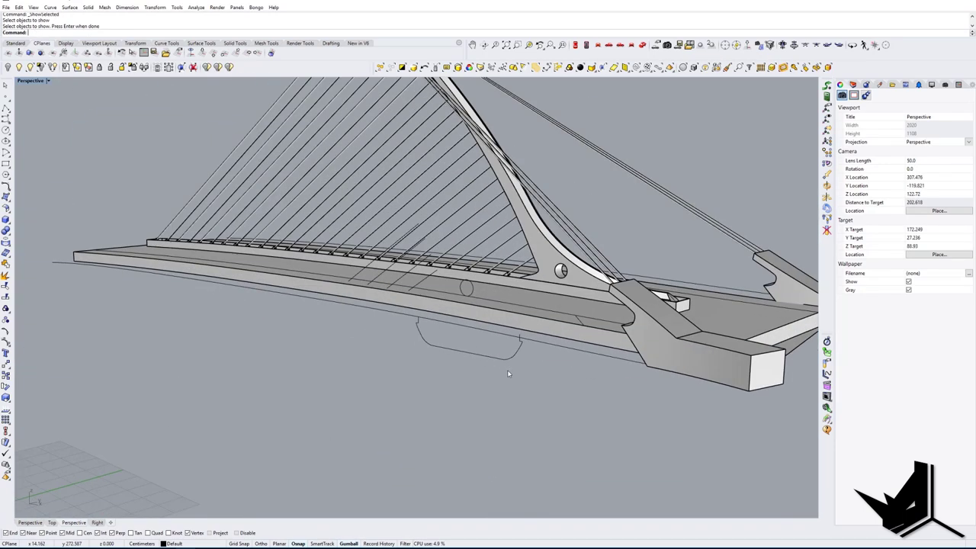
Step: Isolate the five curves of the boat-shaped pier outline and display them in the Front view
{"action": "left_click", "coordinate": [499, 357]}
{"action": "right_click_drag", "start_coordinate": [500, 356], "coordinate": [499, 329]}
{"action": "left_click", "coordinate": [622, 328]}
{"action": "left_click_drag", "start_coordinate": [619, 334], "coordinate": [429, 294]}
{"action": "scroll", "coordinate": [553, 284], "scroll_direction": "up", "scroll_amount": 3}
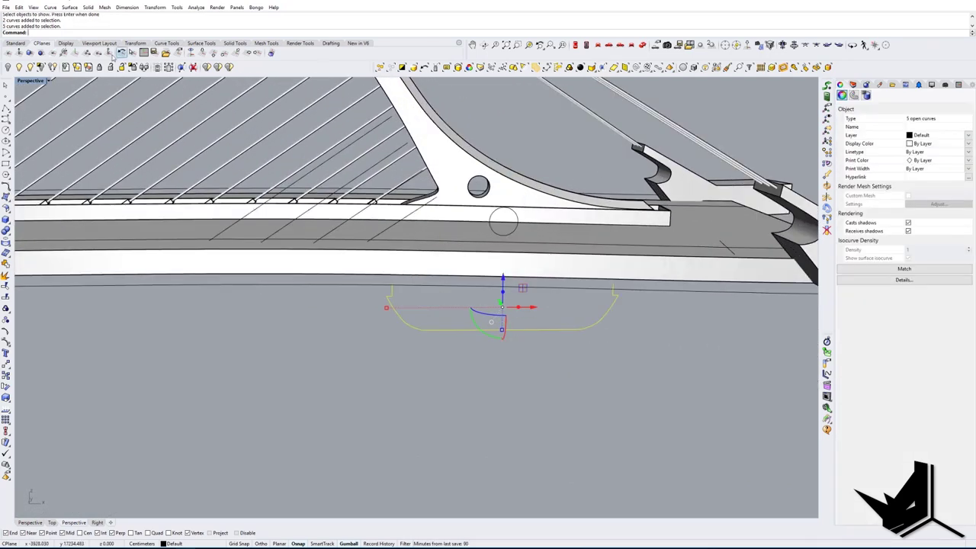
{"action": "left_click", "coordinate": [42, 69]}
{"action": "left_click", "coordinate": [608, 48]}
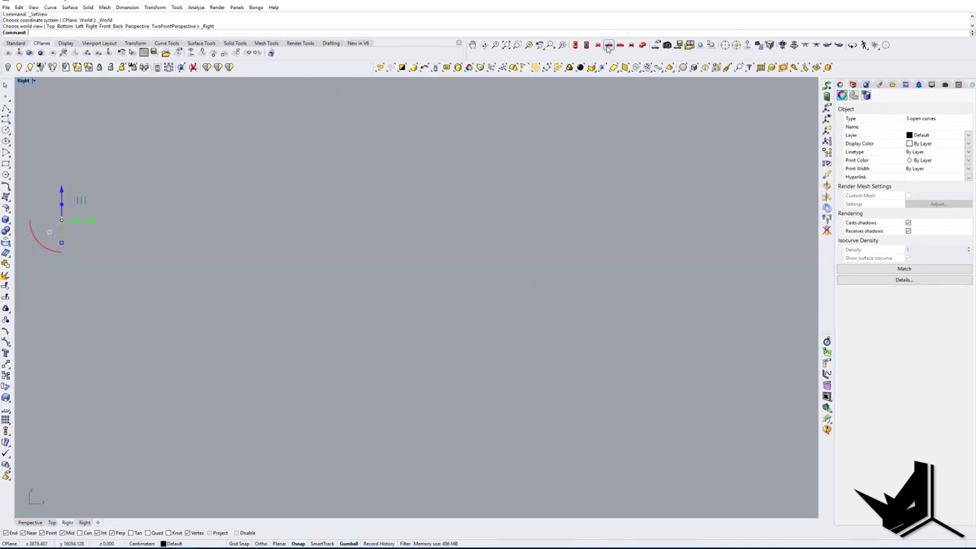
{"action": "right_click_drag", "start_coordinate": [475, 260], "coordinate": [424, 279]}
{"action": "key", "text": "Escape"}
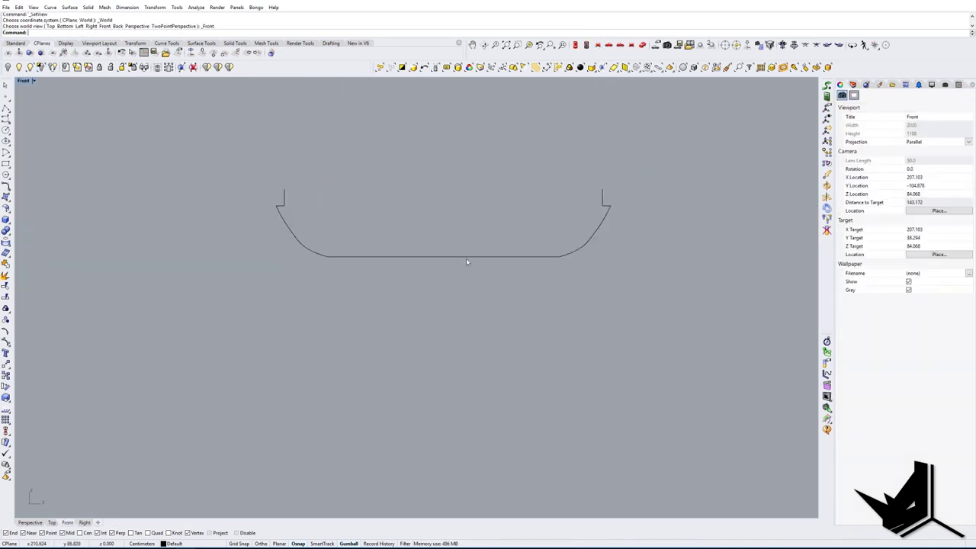
Step: Draw a horizontal line from the outline's upper left corner past its right side, and a vertical line up from the left notch's inner corner
{"action": "type", "text": "PL"}
{"action": "key", "text": "Return"}
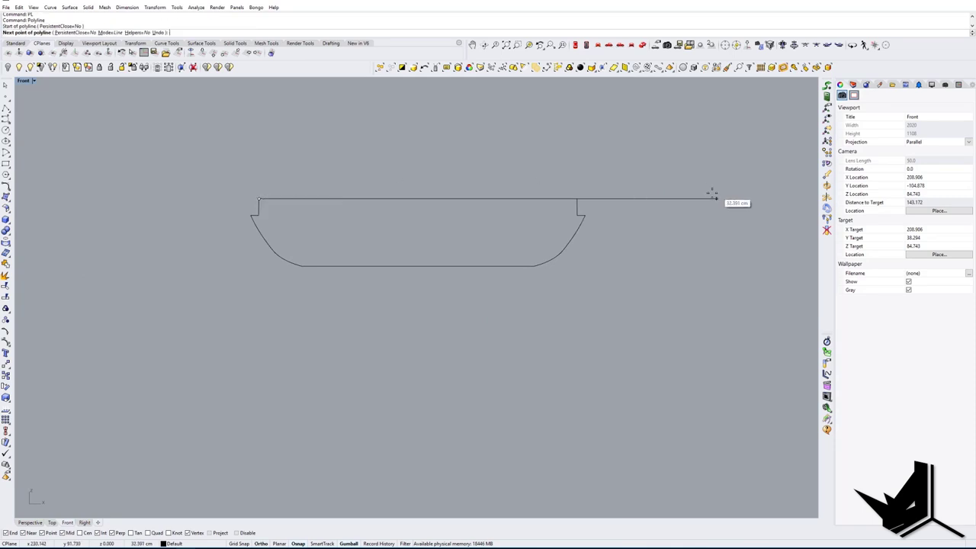
{"action": "left_click", "coordinate": [687, 195], "text": "shift"}
{"action": "key", "text": "Return"}
{"action": "scroll", "coordinate": [270, 211], "scroll_direction": "up", "scroll_amount": 8}
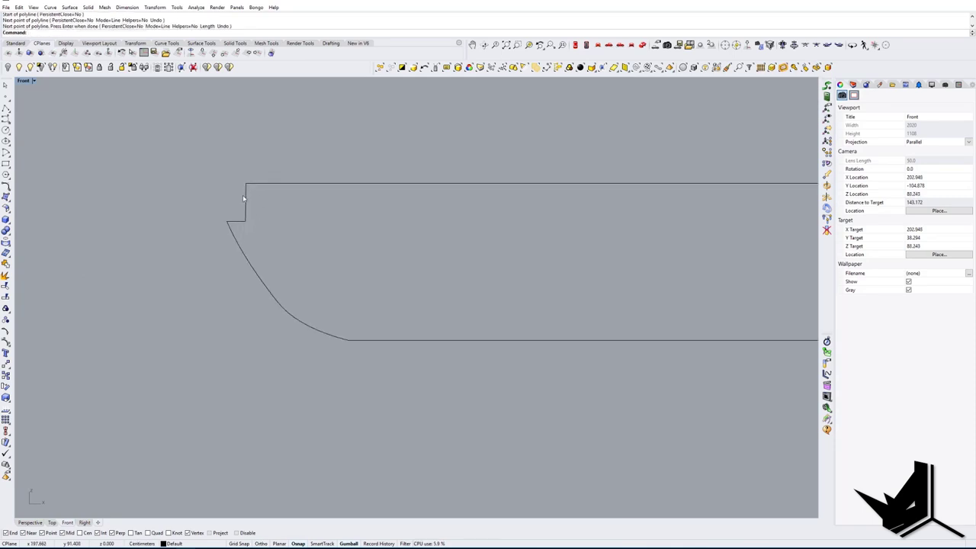
{"action": "scroll", "coordinate": [245, 214], "scroll_direction": "up", "scroll_amount": 4}
{"action": "key", "text": "Return"}
{"action": "left_click", "coordinate": [246, 224]}
{"action": "left_click", "coordinate": [245, 127], "text": "shift"}
{"action": "key", "text": "Return"}
{"action": "scroll", "coordinate": [246, 182], "scroll_direction": "up", "scroll_amount": 8}
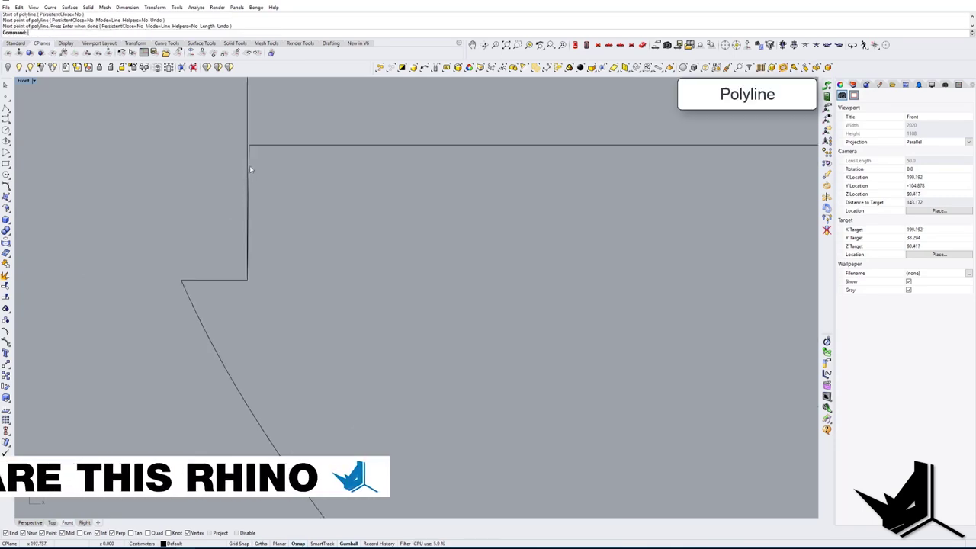
Step: Delete the slightly slanted original notch curve at the outline's upper left
{"action": "left_click", "coordinate": [250, 168]}
{"action": "scroll", "coordinate": [253, 165], "scroll_direction": "down", "scroll_amount": 8}
{"action": "key", "text": "Delete"}
{"action": "scroll", "coordinate": [266, 216], "scroll_direction": "down", "scroll_amount": 5}
{"action": "right_click_drag", "start_coordinate": [688, 192], "coordinate": [466, 202]}
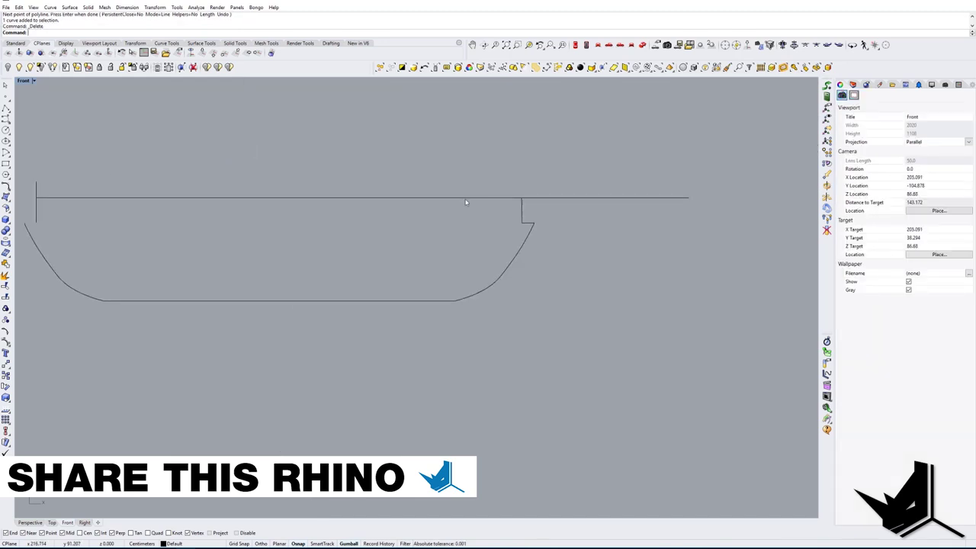
Step: Mirror the new vertical line to the right side about the midpoint of the outline's bottom line
{"action": "right_click_drag", "start_coordinate": [381, 195], "coordinate": [471, 193]}
{"action": "left_click", "coordinate": [127, 188]}
{"action": "right_click_drag", "start_coordinate": [272, 217], "coordinate": [305, 217]}
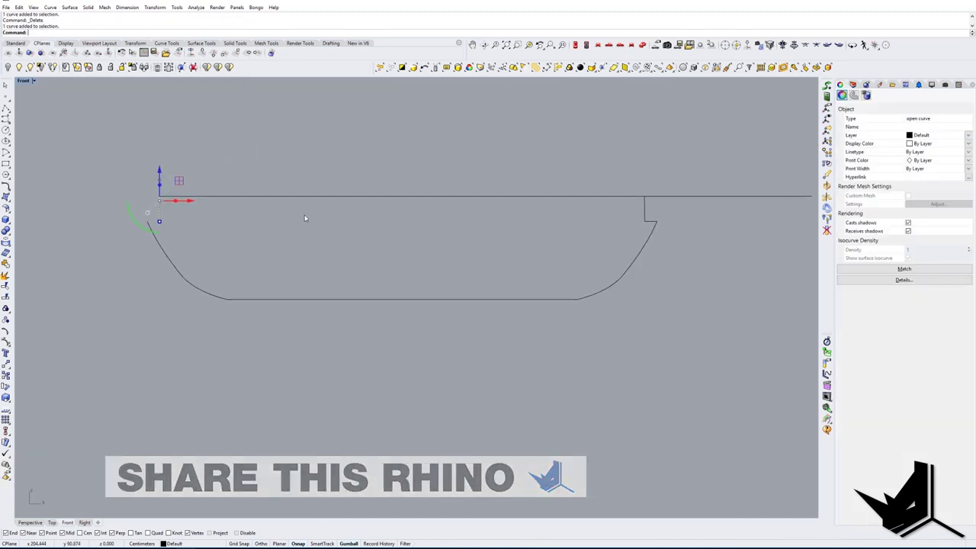
{"action": "type", "text": "mi"}
{"action": "key", "text": "Return"}
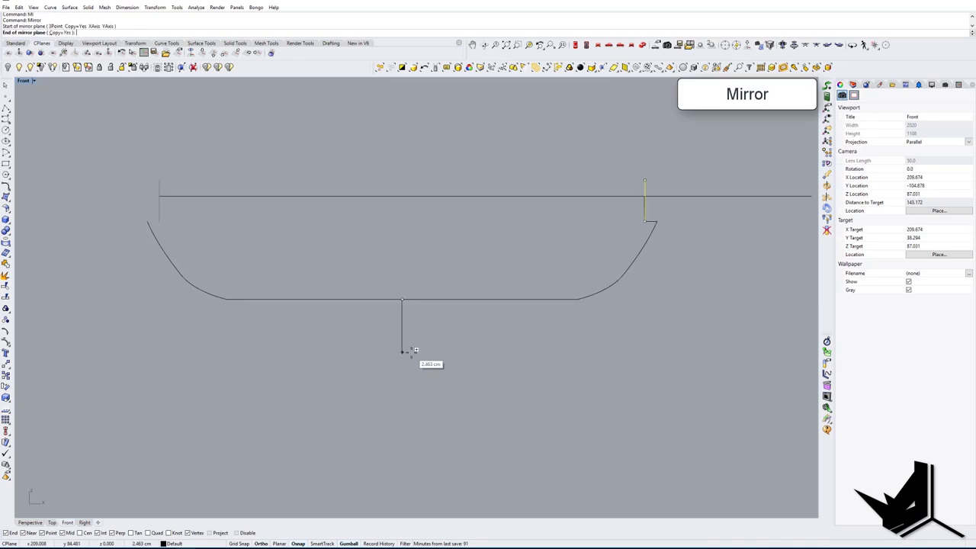
{"action": "left_click", "coordinate": [402, 350]}
Step: Delete the original notch curve at the outline's upper right and the straight bottom line
{"action": "scroll", "coordinate": [630, 197], "scroll_direction": "up", "scroll_amount": 4}
{"action": "left_click", "coordinate": [648, 235]}
{"action": "key", "text": "Delete"}
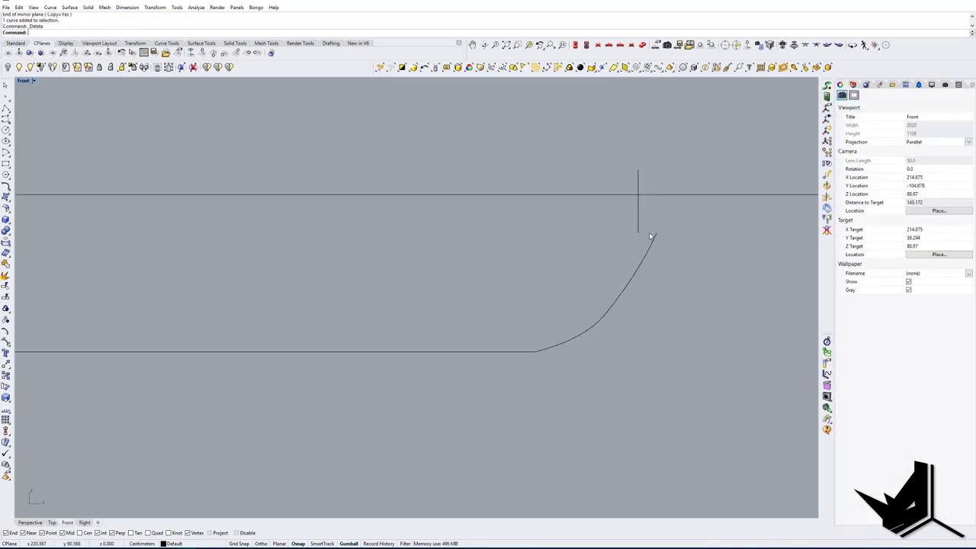
{"action": "scroll", "coordinate": [649, 232], "scroll_direction": "down", "scroll_amount": 4}
{"action": "scroll", "coordinate": [352, 262], "scroll_direction": "up", "scroll_amount": 4}
{"action": "left_click", "coordinate": [427, 296]}
{"action": "right_click_drag", "start_coordinate": [486, 296], "coordinate": [349, 292]}
{"action": "key", "text": "Delete"}
Step: Draw a horizontal line at the lower ends of the vertical lines and stretch it beyond both curved sides
{"action": "left_click_drag", "start_coordinate": [622, 330], "coordinate": [189, 268]}
{"action": "right_click_drag", "start_coordinate": [218, 233], "coordinate": [265, 242]}
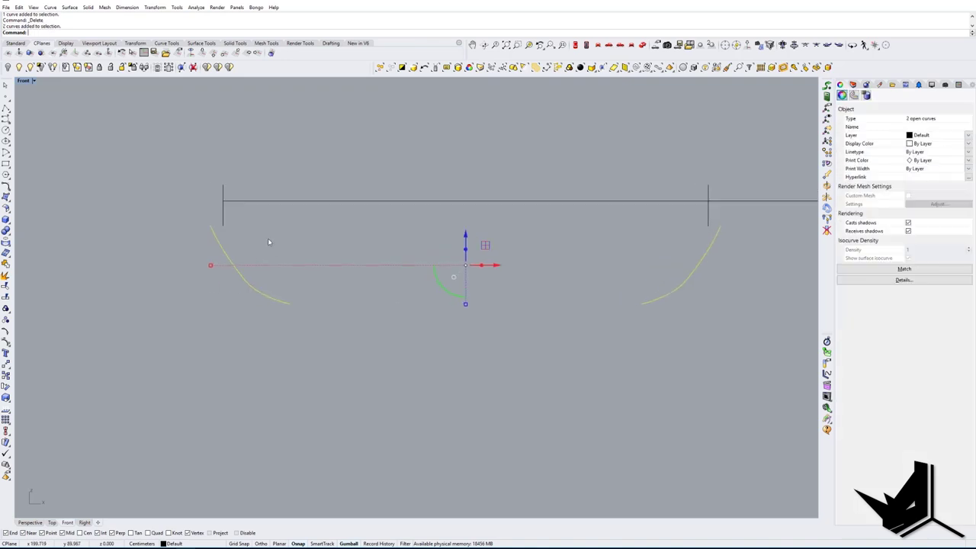
{"action": "key", "text": "Escape"}
{"action": "scroll", "coordinate": [265, 242], "scroll_direction": "up", "scroll_amount": 2}
{"action": "type", "text": "PL"}
{"action": "key", "text": "Return"}
{"action": "left_click", "coordinate": [215, 223]}
{"action": "scroll", "coordinate": [215, 223], "scroll_direction": "down", "scroll_amount": 6}
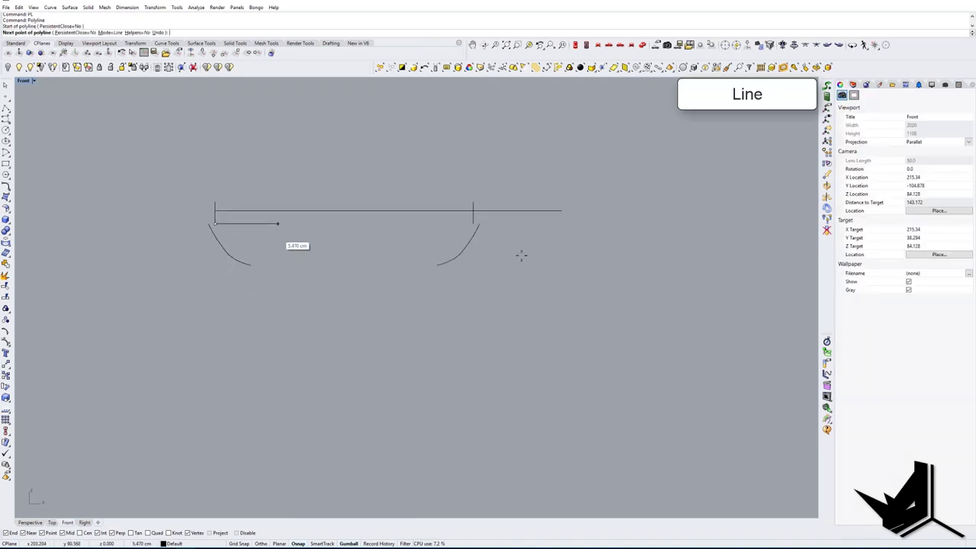
{"action": "left_click", "coordinate": [579, 223]}
{"action": "key", "text": "Return"}
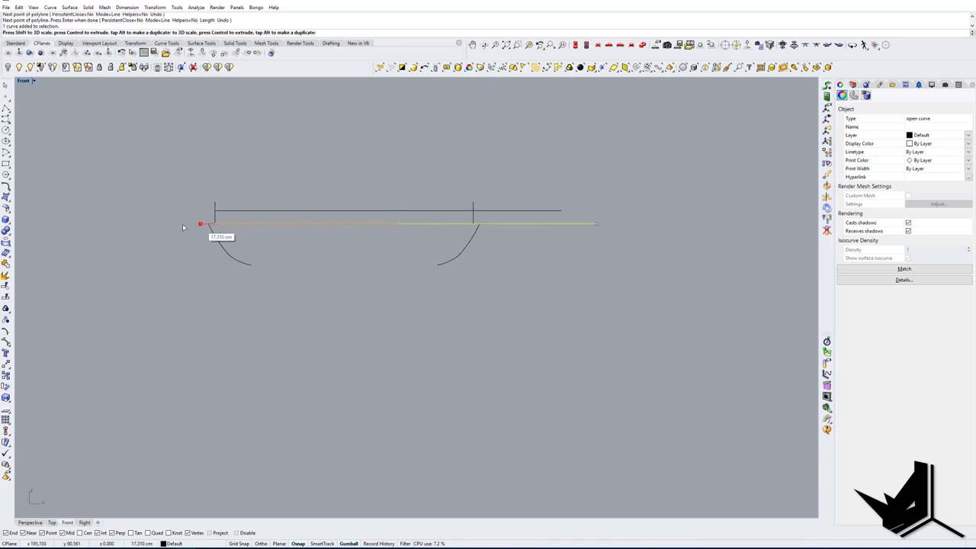
{"action": "left_click_drag", "start_coordinate": [183, 227], "coordinate": [180, 226]}
{"action": "key", "text": "Escape"}
Step: Trim the horizontal and vertical lines against each other to form the notched outline, keeping the left vertical line for the top corner
{"action": "scroll", "coordinate": [225, 225], "scroll_direction": "up", "scroll_amount": 6}
{"action": "scroll", "coordinate": [225, 225], "scroll_direction": "down", "scroll_amount": 8}
{"action": "type", "text": "TR"}
{"action": "key", "text": "Return"}
{"action": "left_click_drag", "start_coordinate": [606, 322], "coordinate": [123, 178]}
{"action": "key", "text": "Return"}
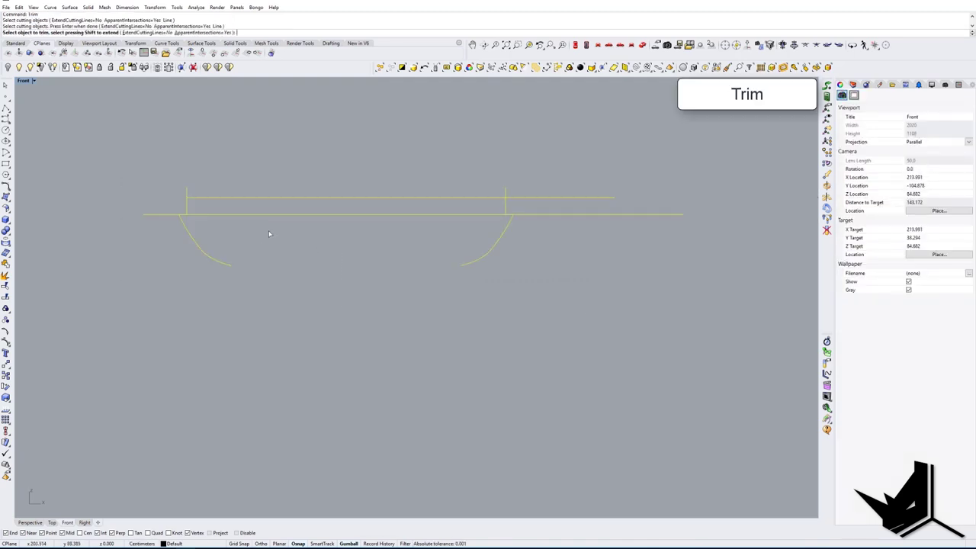
{"action": "left_click", "coordinate": [229, 214]}
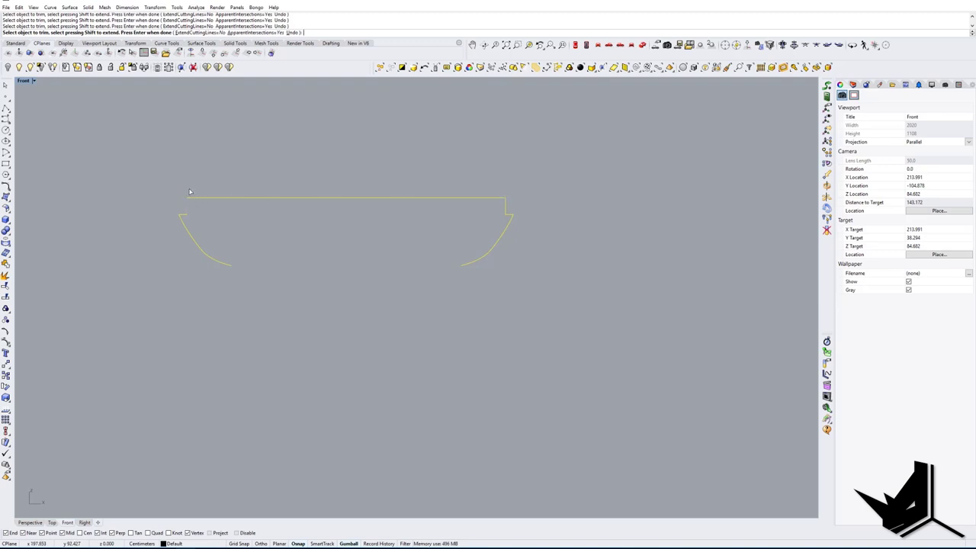
{"action": "key", "text": "Return"}
{"action": "scroll", "coordinate": [193, 199], "scroll_direction": "up", "scroll_amount": 6}
{"action": "scroll", "coordinate": [195, 200], "scroll_direction": "down", "scroll_amount": 2}
{"action": "type", "text": "Extend"}
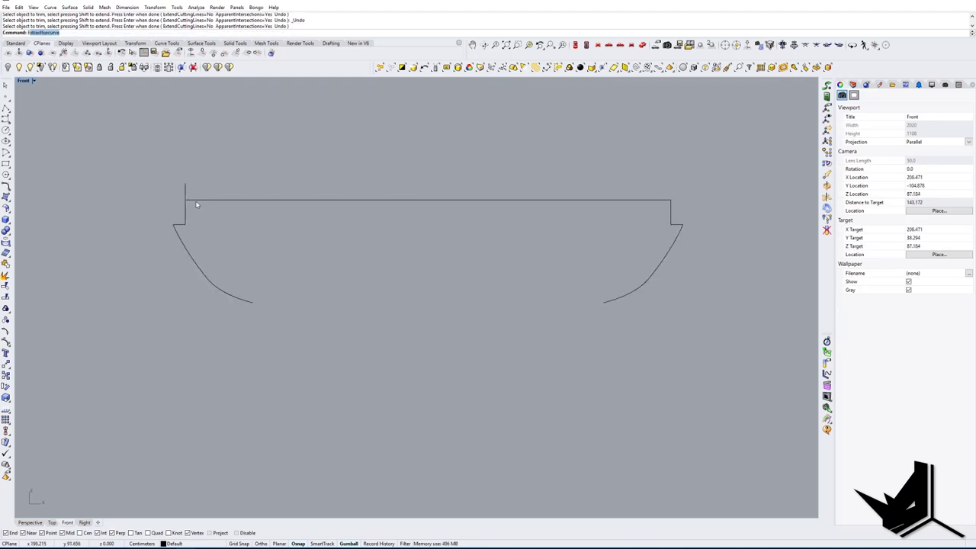
{"action": "key", "text": "Return"}
{"action": "left_click", "coordinate": [188, 209]}
{"action": "key", "text": "Return"}
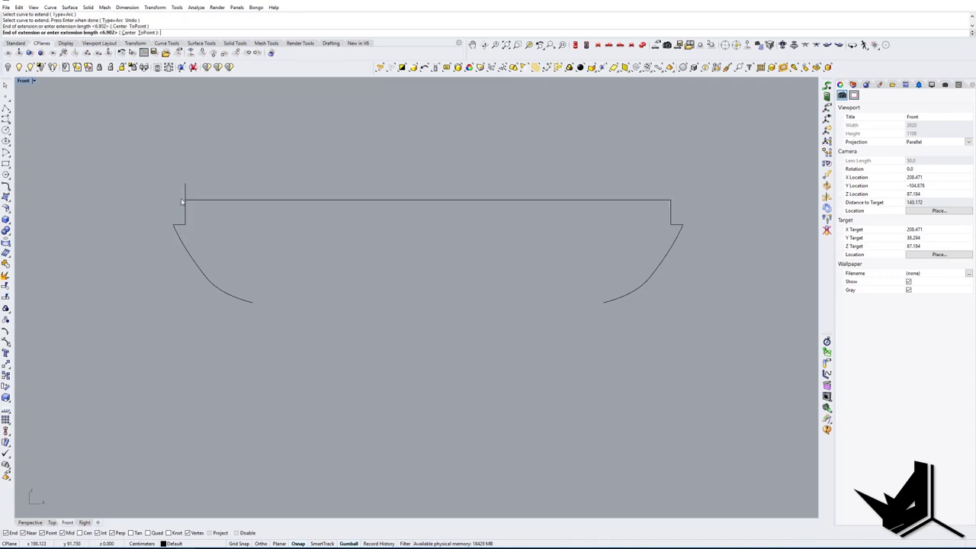
{"action": "key", "text": "Escape"}
Step: Fillet the left vertical line and the top horizontal line with radius 0 to form a sharp corner
{"action": "scroll", "coordinate": [182, 200], "scroll_direction": "up", "scroll_amount": 8}
{"action": "left_click", "coordinate": [192, 208]}
{"action": "left_click", "coordinate": [197, 202]}
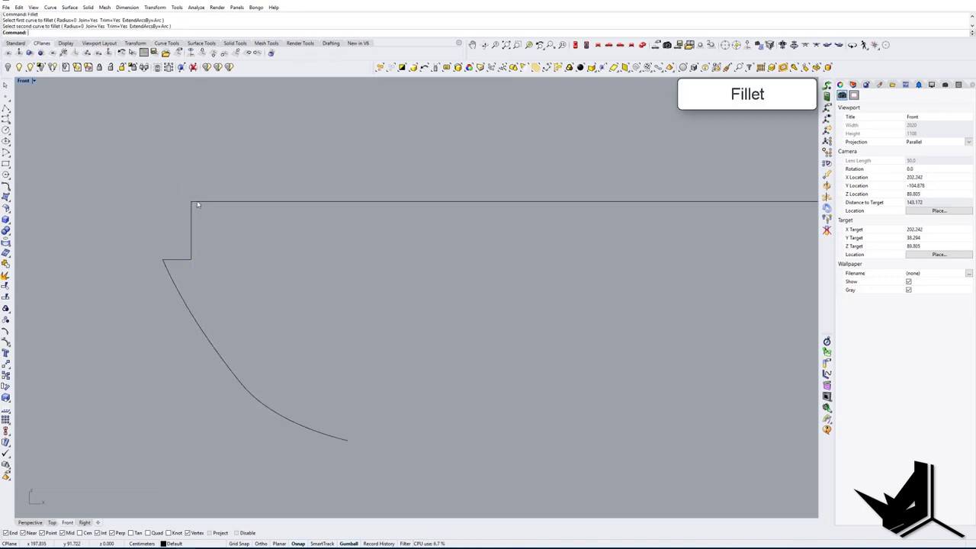
Step: Draw a straight line between the lower ends of the two curved sides to close the outline's bottom
{"action": "scroll", "coordinate": [196, 203], "scroll_direction": "down", "scroll_amount": 8}
{"action": "right_click_drag", "start_coordinate": [492, 306], "coordinate": [465, 308]}
{"action": "type", "text": "L"}
{"action": "key", "text": "Return"}
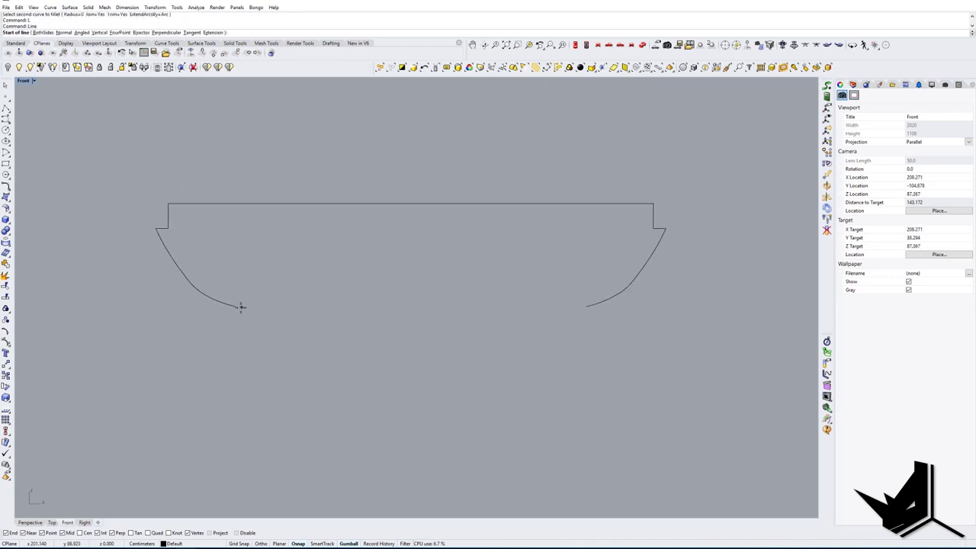
{"action": "left_click", "coordinate": [241, 307]}
{"action": "left_click", "coordinate": [589, 307]}
Step: Join the bottom line with the curved sides, and then with the notched top, into one closed curve
{"action": "left_click_drag", "start_coordinate": [619, 327], "coordinate": [156, 269]}
{"action": "type", "text": "Join"}
{"action": "key", "text": "Return"}
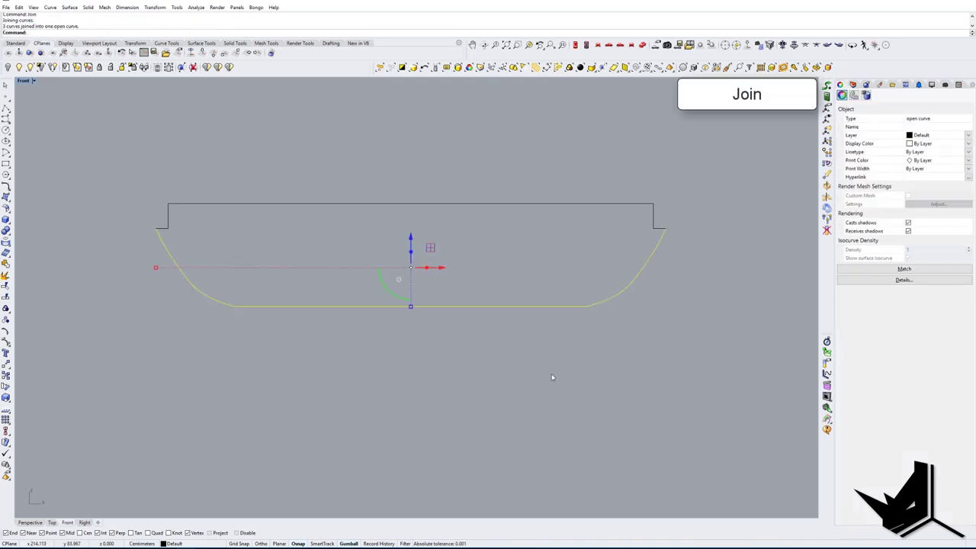
{"action": "left_click_drag", "start_coordinate": [702, 373], "coordinate": [142, 159]}
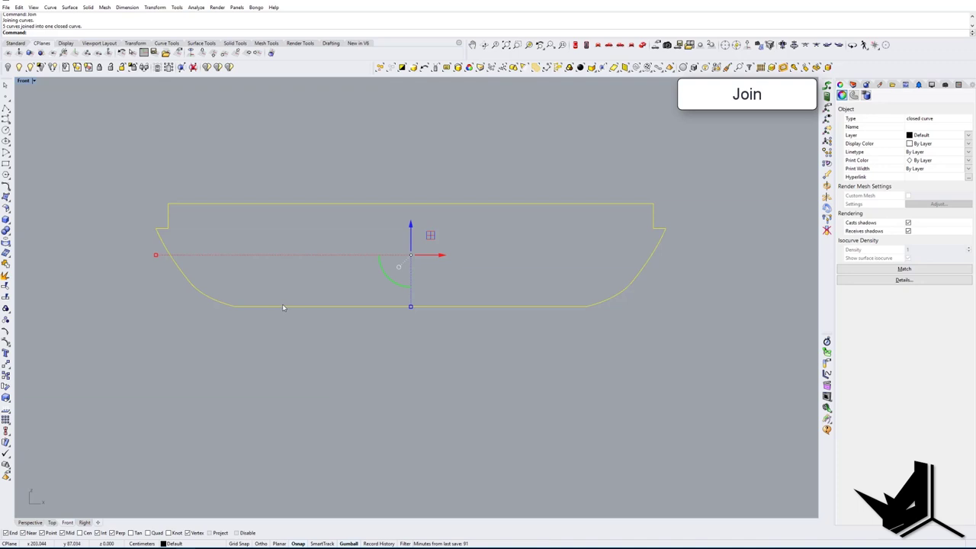
Step: Lower the two middle control points of the bottom edge and delete its two end points to give the outline a rounded bottom
{"action": "key", "text": "F10"}
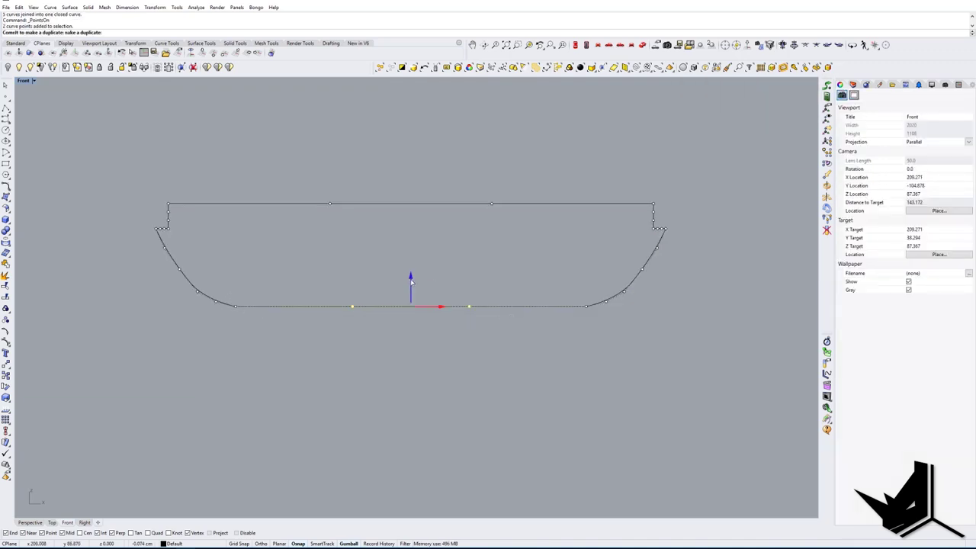
{"action": "left_click_drag", "start_coordinate": [411, 286], "coordinate": [410, 287]}
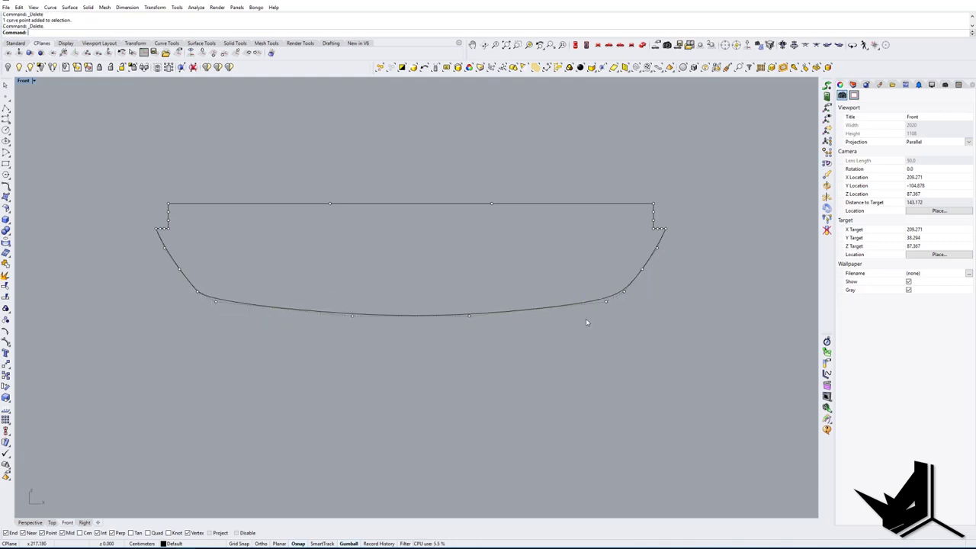
{"action": "right_click_drag", "start_coordinate": [478, 330], "coordinate": [473, 333]}
{"action": "key", "text": "Escape"}
{"action": "key", "text": "Escape"}
{"action": "scroll", "coordinate": [400, 326], "scroll_direction": "down", "scroll_amount": 10}
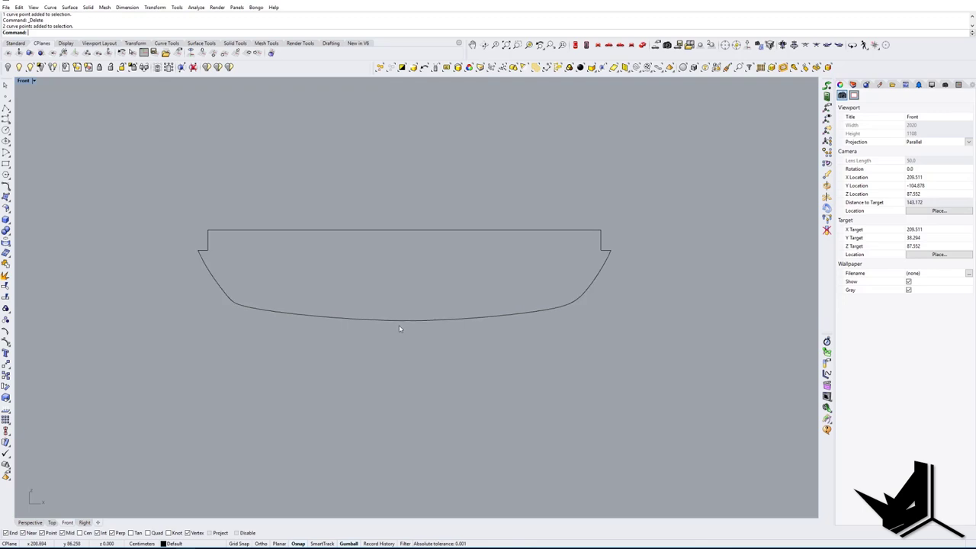
{"action": "left_click", "coordinate": [399, 324]}
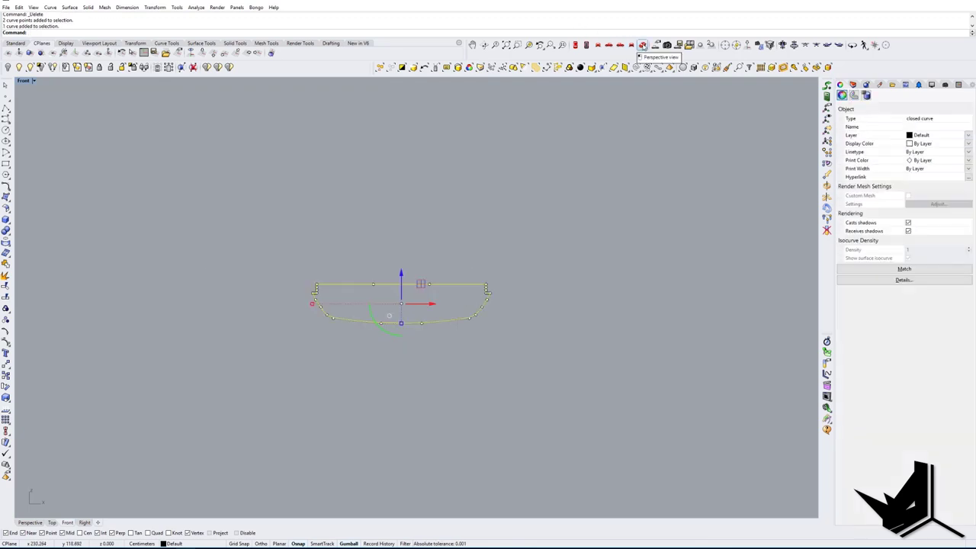
{"action": "right_click_drag", "start_coordinate": [454, 245], "coordinate": [442, 245]}
{"action": "left_click", "coordinate": [429, 247]}
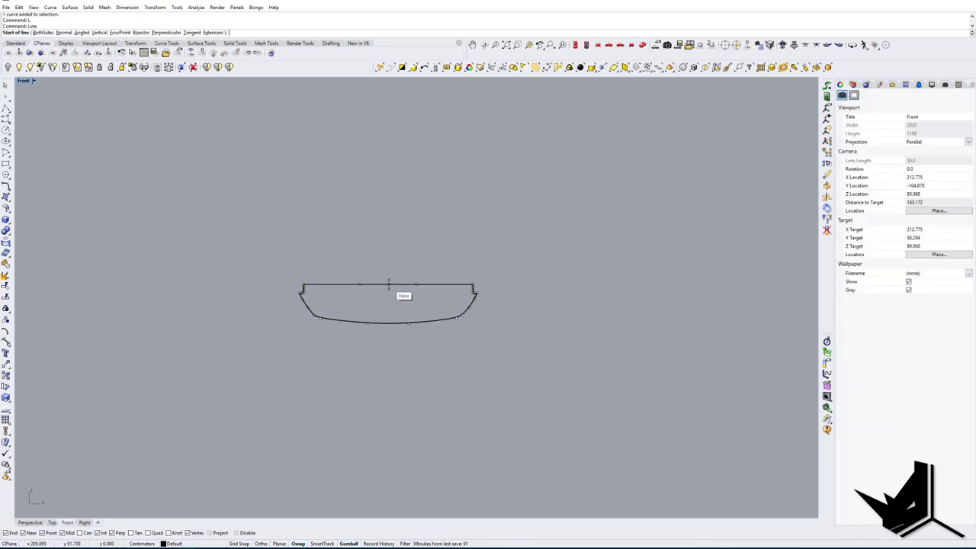
{"action": "scroll", "coordinate": [389, 284], "scroll_direction": "up", "scroll_amount": 5}
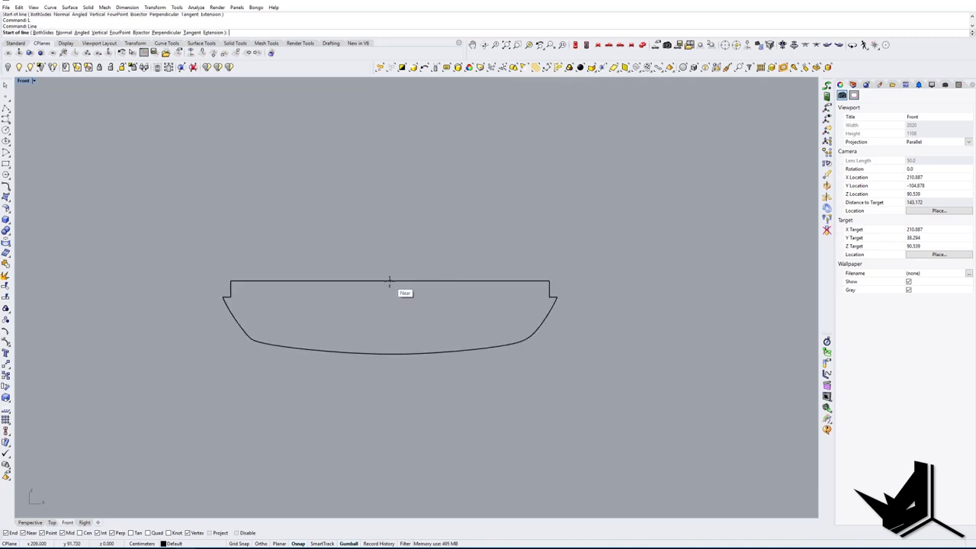
{"action": "key", "text": "Escape"}
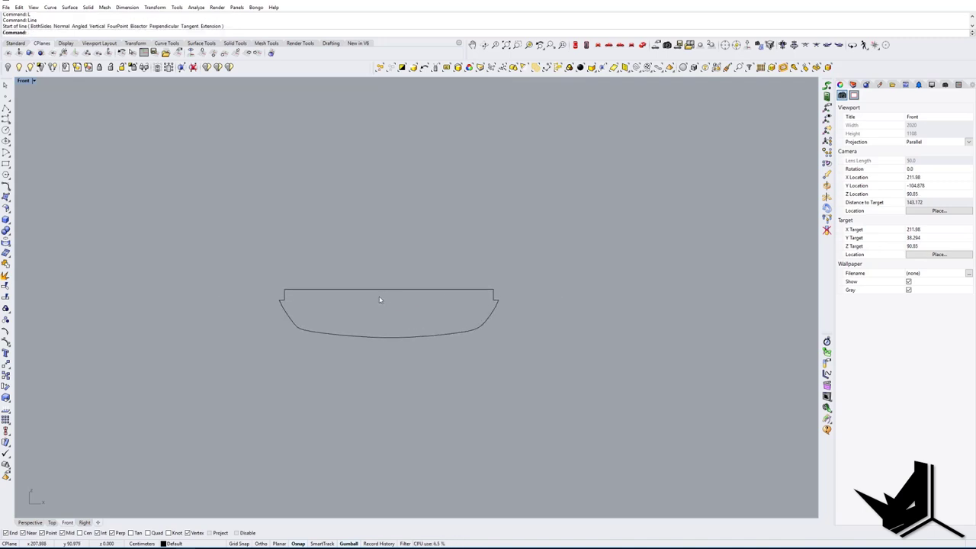
Step: Draw a vertical helper line about 4.4 cm up from the outline's upper-left corner and a horizontal one from its midpoint to above the right corner
{"action": "left_click", "coordinate": [284, 289]}
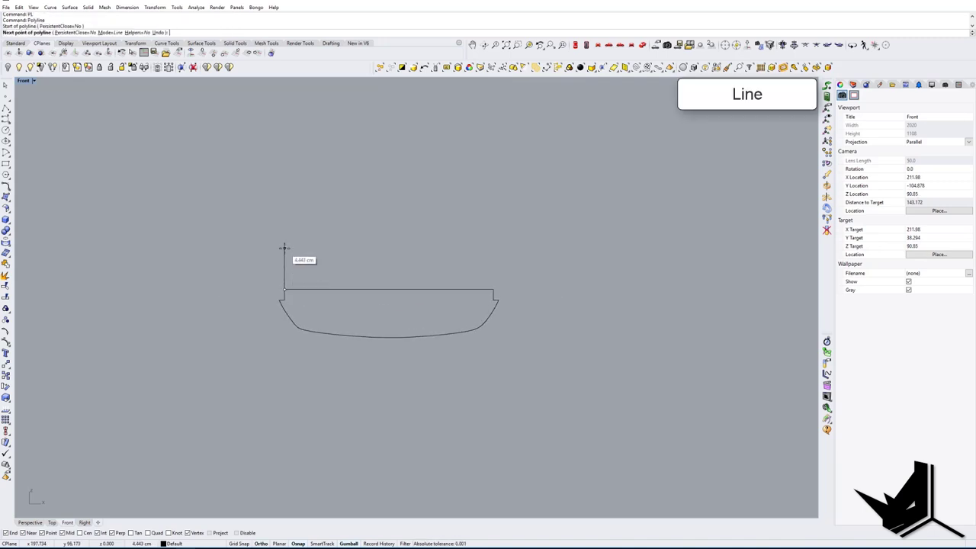
{"action": "key", "text": "Return"}
{"action": "key", "text": "Return"}
{"action": "left_click", "coordinate": [284, 268]}
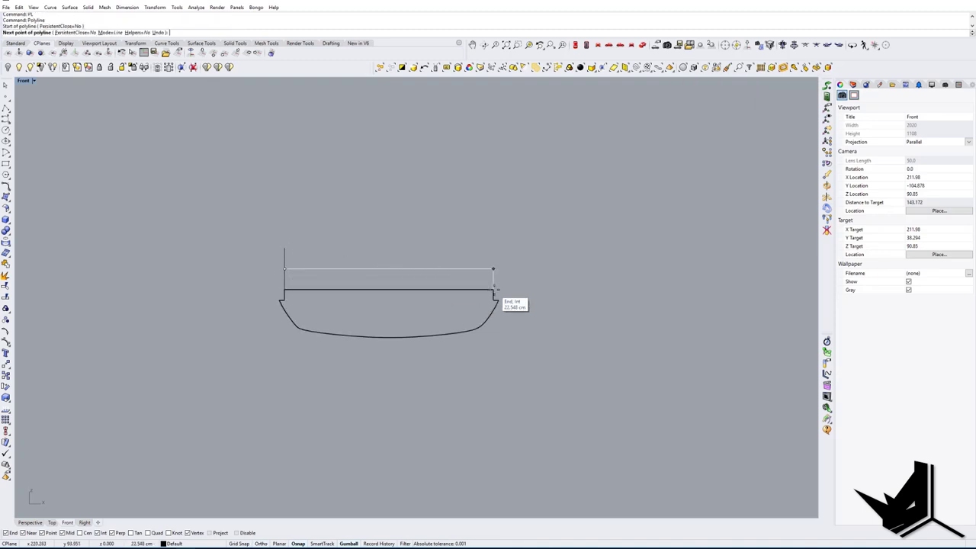
{"action": "left_click", "coordinate": [494, 289]}
{"action": "key", "text": "Return"}
Step: Draw a vertical centreline from the midpoint of the horizontal helper line down through the whole outline
{"action": "key", "text": "Return"}
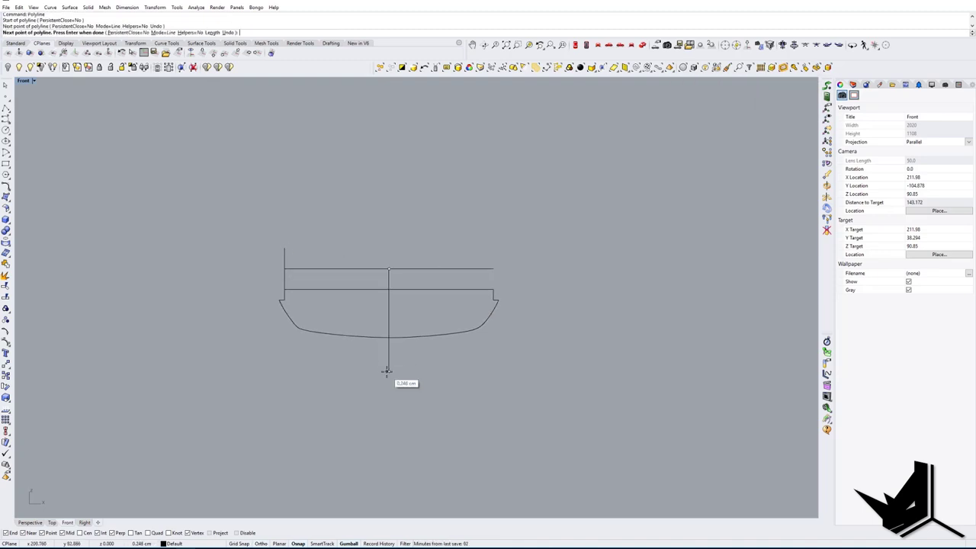
{"action": "left_click", "coordinate": [388, 371]}
{"action": "key", "text": "Return"}
Step: Trim away the outline's right half at the centreline and delete the centreline and both helper lines
{"action": "scroll", "coordinate": [392, 354], "scroll_direction": "up", "scroll_amount": 4}
{"action": "type", "text": "tr"}
{"action": "key", "text": "Return"}
{"action": "left_click_drag", "start_coordinate": [467, 385], "coordinate": [380, 290]}
{"action": "key", "text": "Return"}
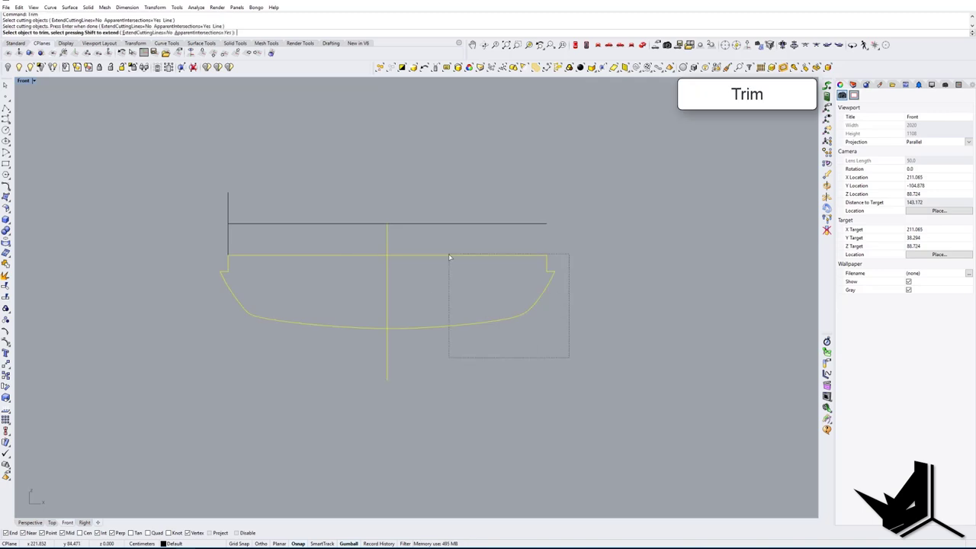
{"action": "key", "text": "Return"}
{"action": "left_click_drag", "start_coordinate": [449, 255], "coordinate": [375, 215]}
{"action": "key", "text": "Delete"}
{"action": "left_click", "coordinate": [228, 222]}
{"action": "key", "text": "Delete"}
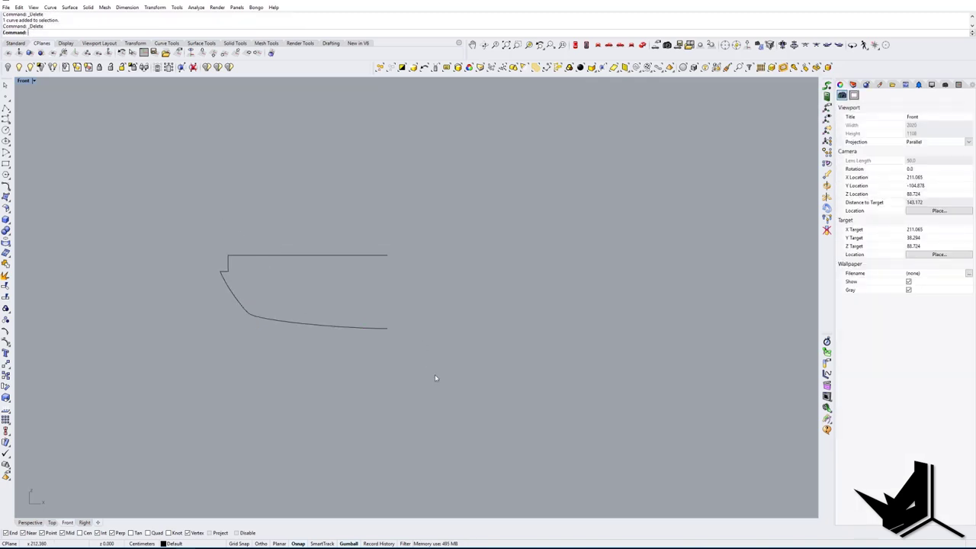
Step: Select the half outline, switch to the perspective view and bring back the hidden surface of the deck's underside
{"action": "left_click_drag", "start_coordinate": [435, 379], "coordinate": [369, 304]}
{"action": "left_click", "coordinate": [643, 46]}
{"action": "right_click_drag", "start_coordinate": [404, 263], "coordinate": [393, 269]}
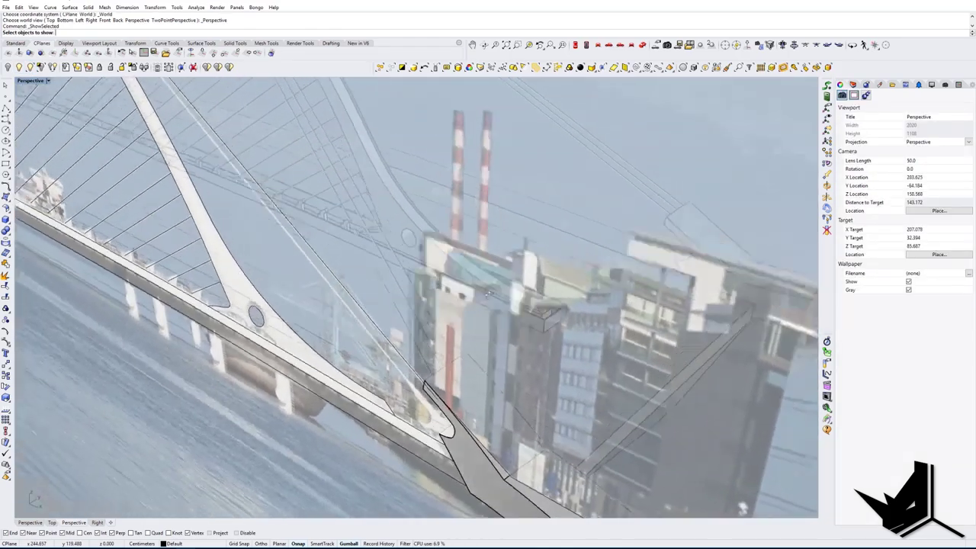
{"action": "scroll", "coordinate": [421, 295], "scroll_direction": "up", "scroll_amount": 5}
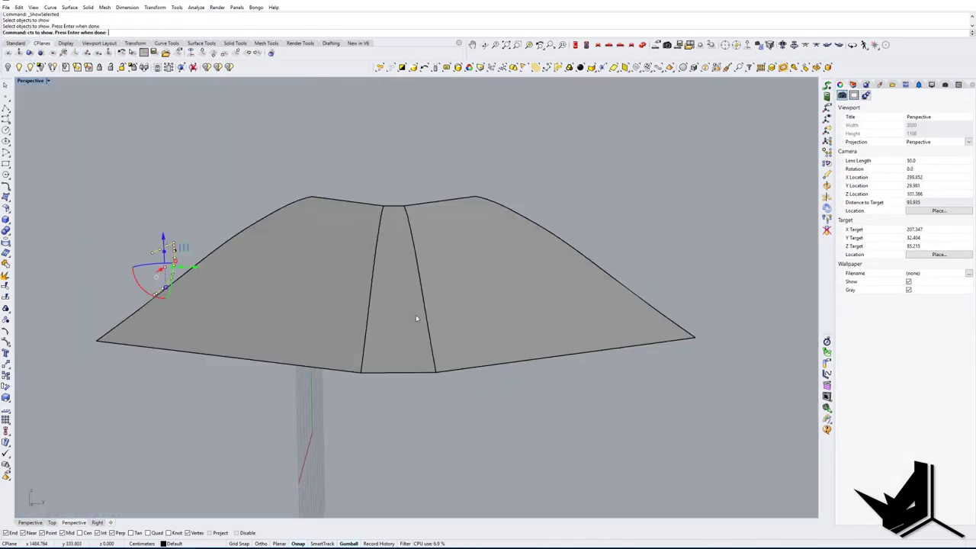
{"action": "right_click_drag", "start_coordinate": [419, 318], "coordinate": [314, 297]}
Step: Align the half outline in world Y only to the midpoint of the end edge of the underside's narrow central strip
{"action": "key", "text": "Return"}
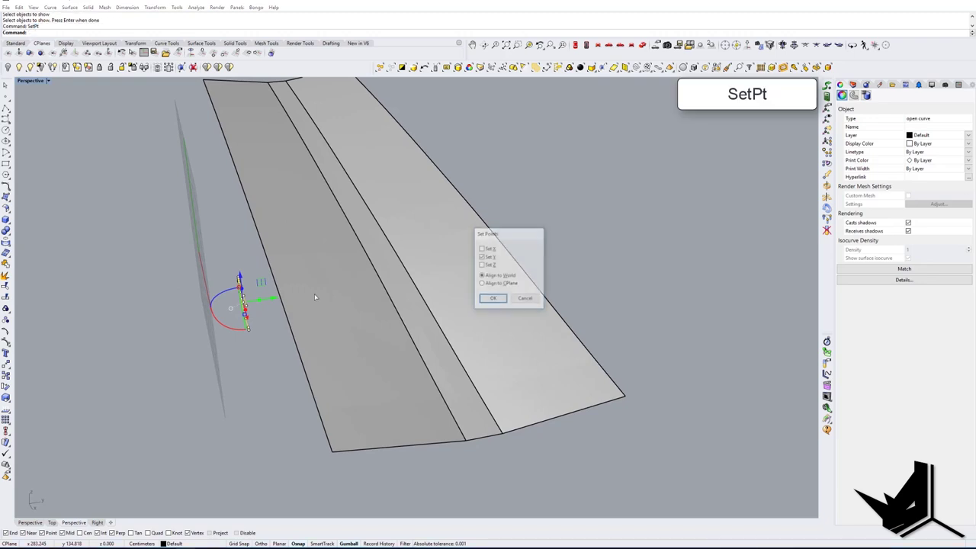
{"action": "left_click", "coordinate": [493, 302]}
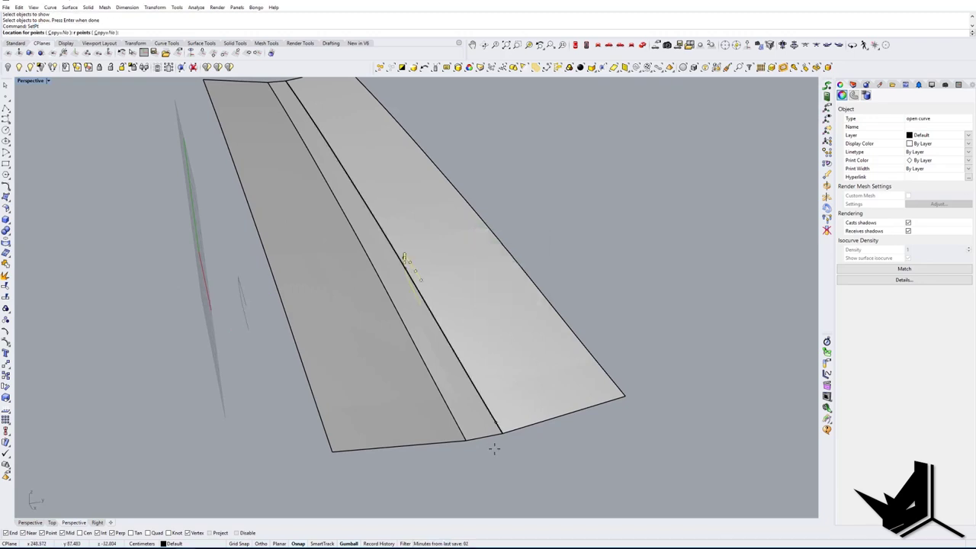
{"action": "left_click", "coordinate": [487, 438]}
Step: Adjust the half outline's height so that its top edge sits close against the deck's underside
{"action": "right_click_drag", "start_coordinate": [486, 434], "coordinate": [366, 385]}
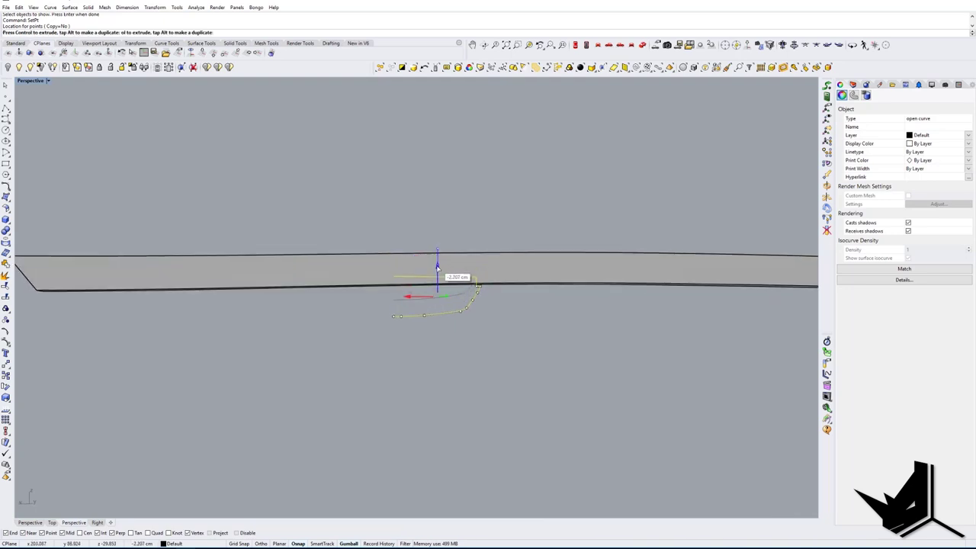
{"action": "left_click_drag", "start_coordinate": [438, 268], "coordinate": [438, 276]}
{"action": "right_click_drag", "start_coordinate": [437, 278], "coordinate": [443, 289]}
{"action": "scroll", "coordinate": [450, 290], "scroll_direction": "up", "scroll_amount": 4}
{"action": "left_click_drag", "start_coordinate": [440, 289], "coordinate": [440, 283]}
{"action": "right_click_drag", "start_coordinate": [440, 283], "coordinate": [314, 288]}
{"action": "right_click_drag", "start_coordinate": [456, 319], "coordinate": [422, 323]}
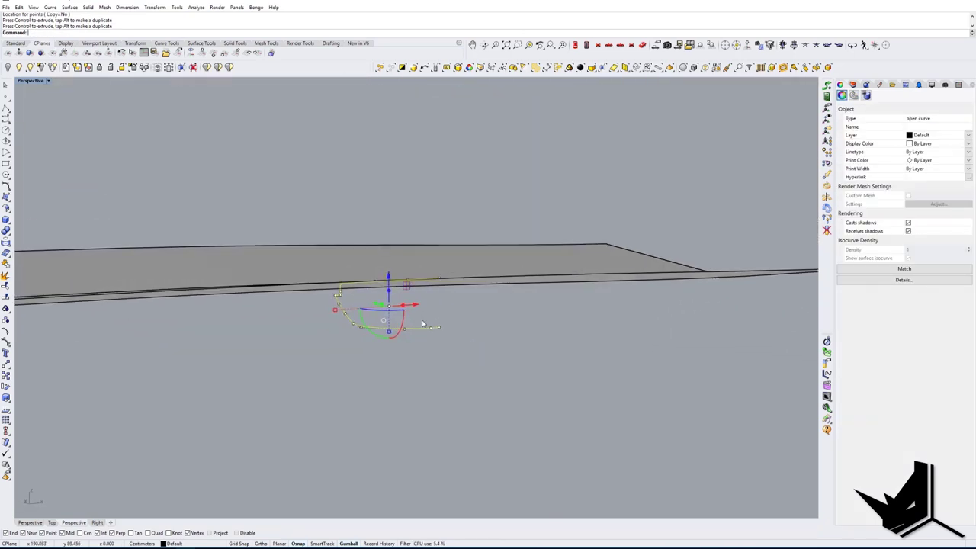
Step: Revolve the half outline 360 degrees about the vertical axis through its two open ends to form a solid pier
{"action": "key", "text": "Return"}
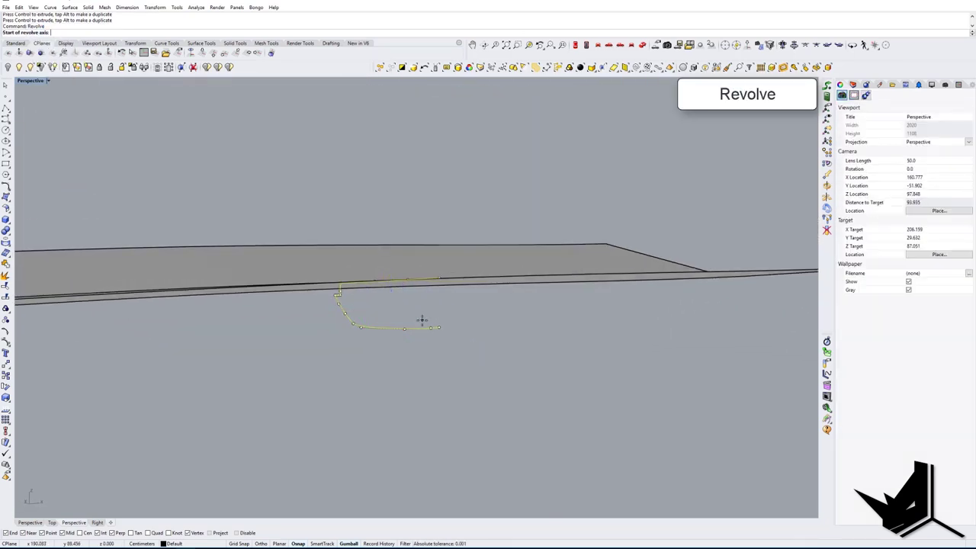
{"action": "left_click", "coordinate": [440, 278]}
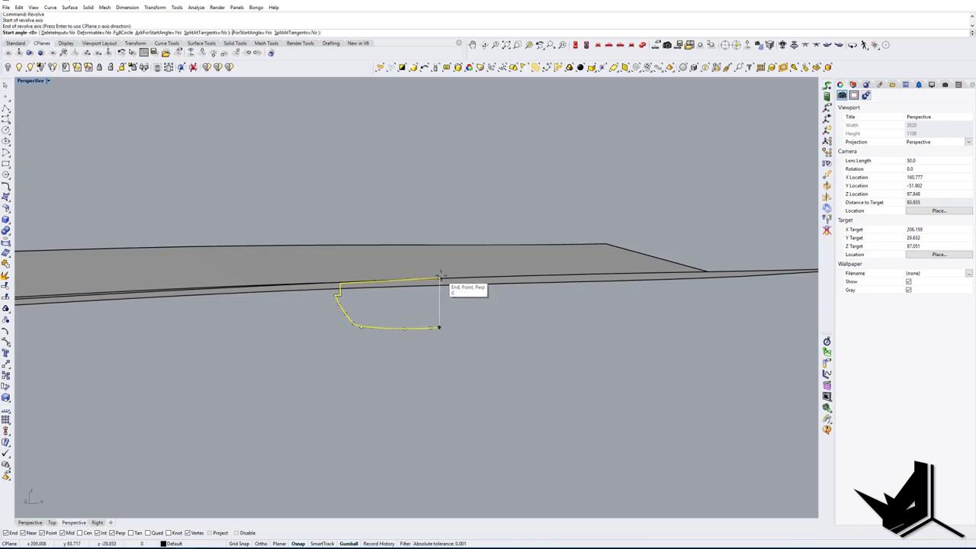
{"action": "key", "text": "Return"}
{"action": "key", "text": "Return"}
{"action": "right_click_drag", "start_coordinate": [517, 364], "coordinate": [331, 345]}
{"action": "left_click", "coordinate": [331, 346]}
{"action": "left_click", "coordinate": [447, 330]}
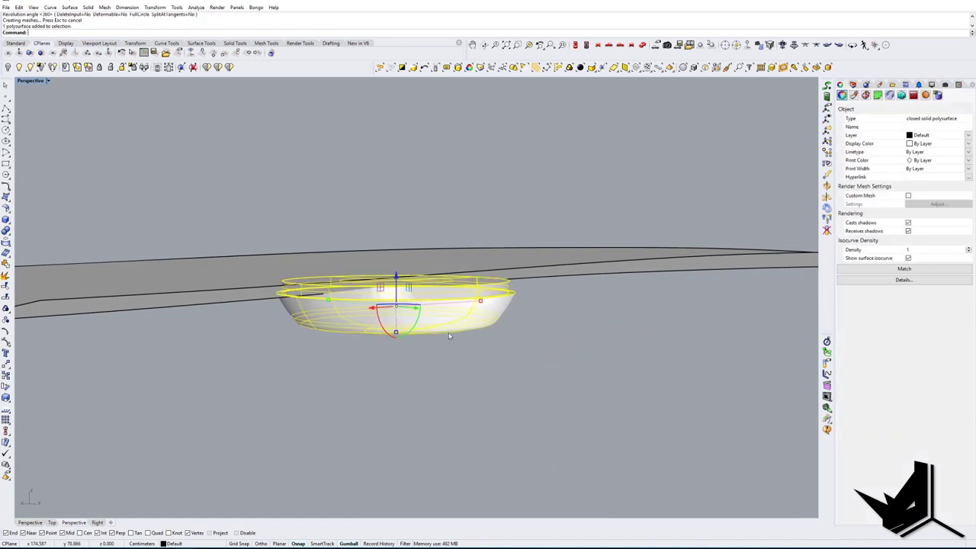
Step: Hide the deck's underside to expose the top face of the revolved pier
{"action": "right_click_drag", "start_coordinate": [448, 333], "coordinate": [368, 286]}
{"action": "key", "text": "Escape"}
{"action": "scroll", "coordinate": [427, 309], "scroll_direction": "up", "scroll_amount": 4}
{"action": "right_click_drag", "start_coordinate": [427, 308], "coordinate": [348, 295]}
{"action": "left_click", "coordinate": [255, 268]}
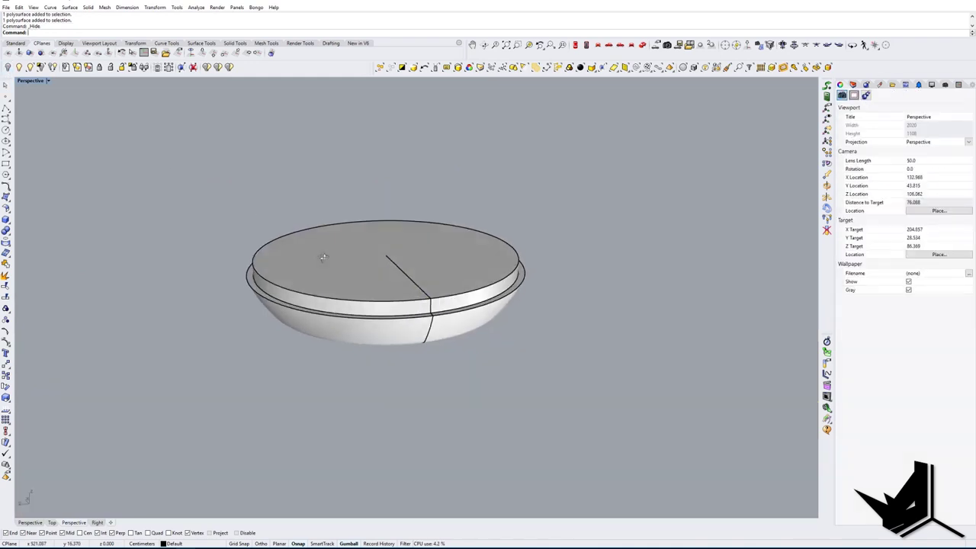
Step: Extrude the pier's top face upward about 1.5 cm as a solid and show all hidden objects
{"action": "type", "text": "ExtrudeSrf"}
{"action": "key", "text": "Return"}
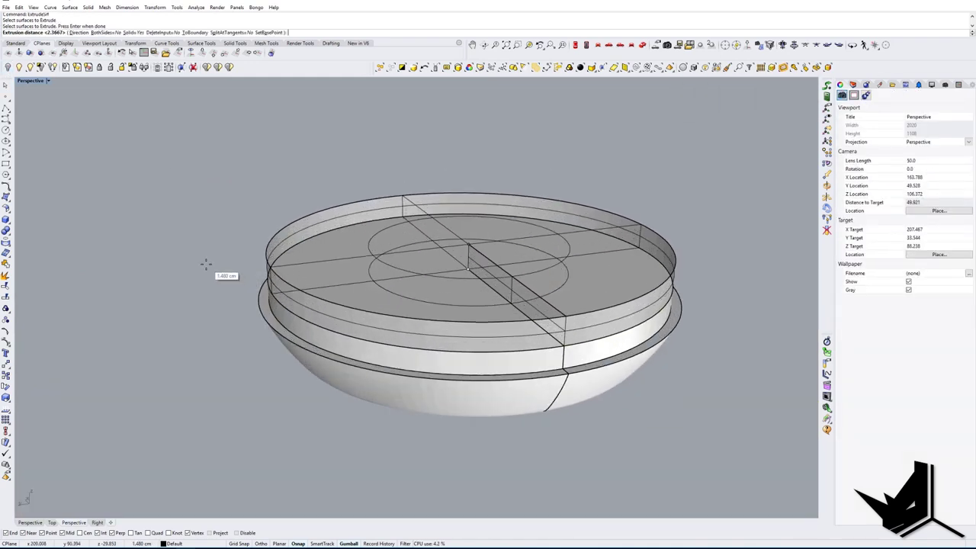
{"action": "left_click", "coordinate": [211, 269]}
{"action": "left_click", "coordinate": [20, 69]}
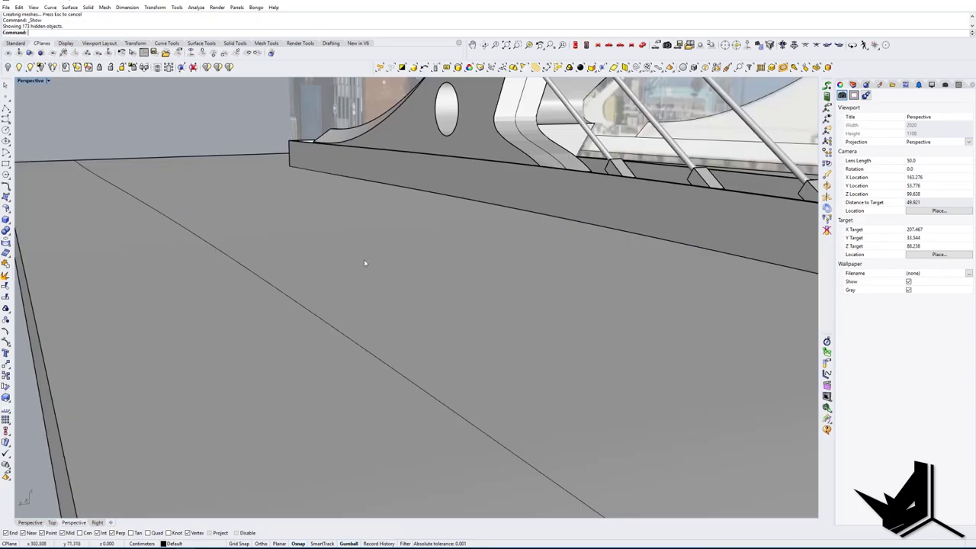
Step: Examine how the round pier meets the deck's underside and how it compares with the reference photo
{"action": "scroll", "coordinate": [363, 260], "scroll_direction": "down", "scroll_amount": 8}
{"action": "right_click_drag", "start_coordinate": [363, 260], "coordinate": [392, 244]}
{"action": "scroll", "coordinate": [392, 242], "scroll_direction": "up", "scroll_amount": 3}
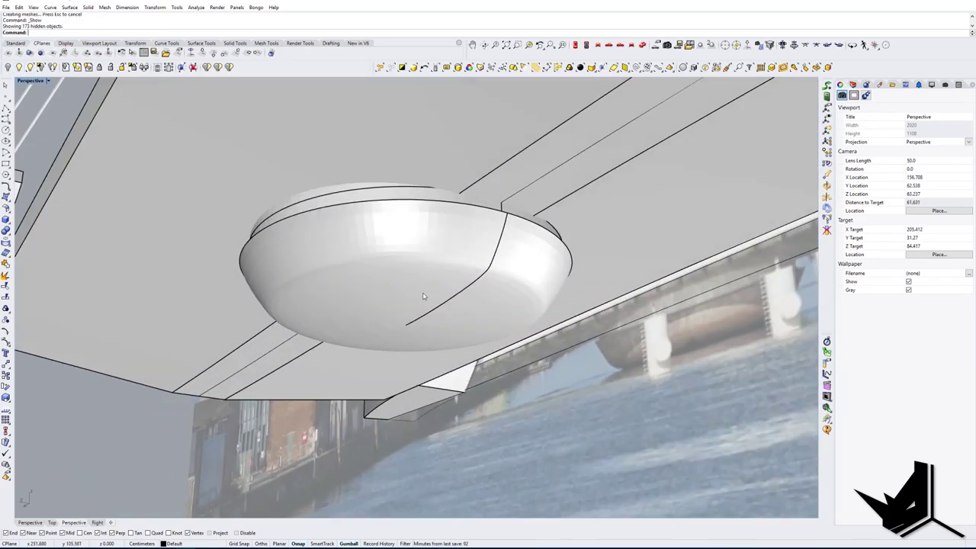
{"action": "left_click", "coordinate": [427, 296]}
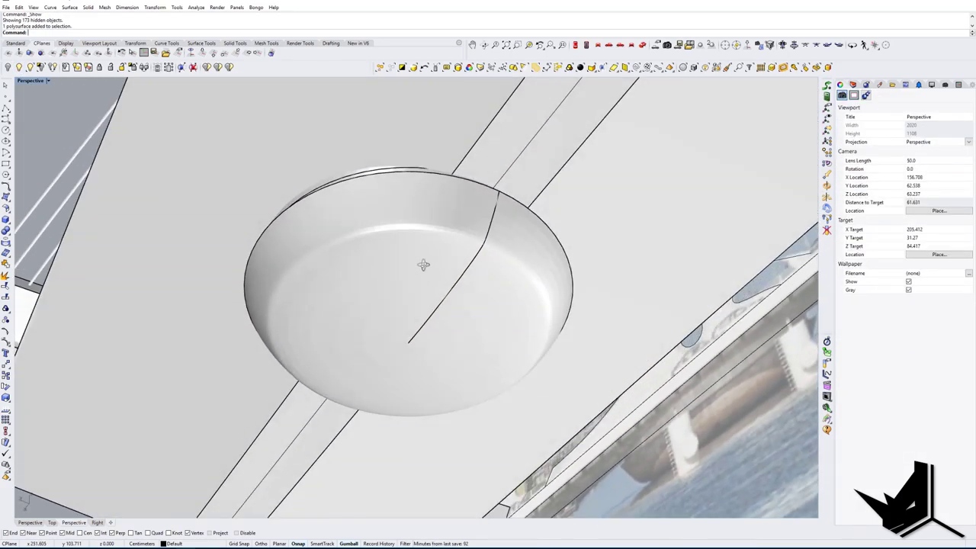
{"action": "scroll", "coordinate": [439, 264], "scroll_direction": "up", "scroll_amount": 2}
{"action": "right_click_drag", "start_coordinate": [439, 263], "coordinate": [373, 308]}
{"action": "scroll", "coordinate": [562, 338], "scroll_direction": "down", "scroll_amount": 8}
{"action": "scroll", "coordinate": [375, 335], "scroll_direction": "up", "scroll_amount": 4}
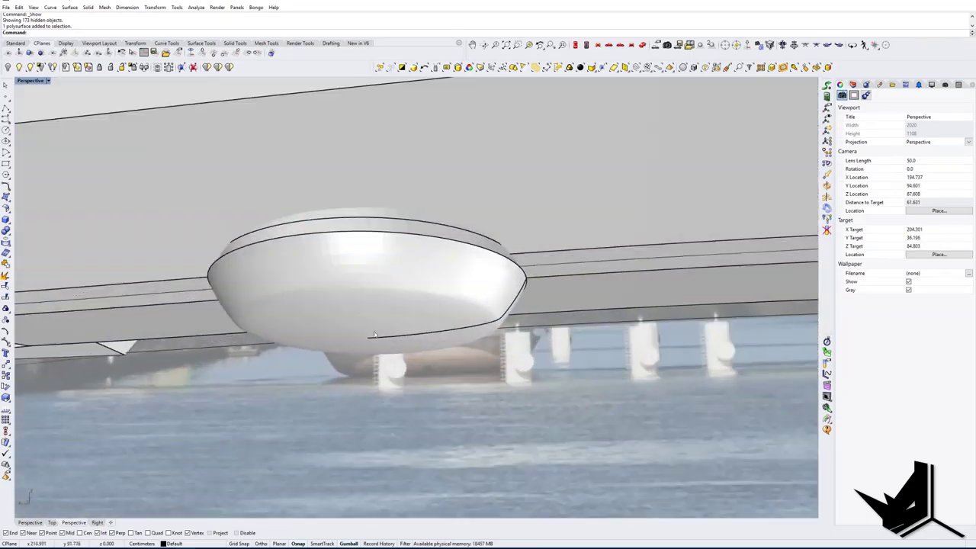
{"action": "right_click_drag", "start_coordinate": [317, 346], "coordinate": [350, 418]}
{"action": "scroll", "coordinate": [350, 360], "scroll_direction": "down", "scroll_amount": 8}
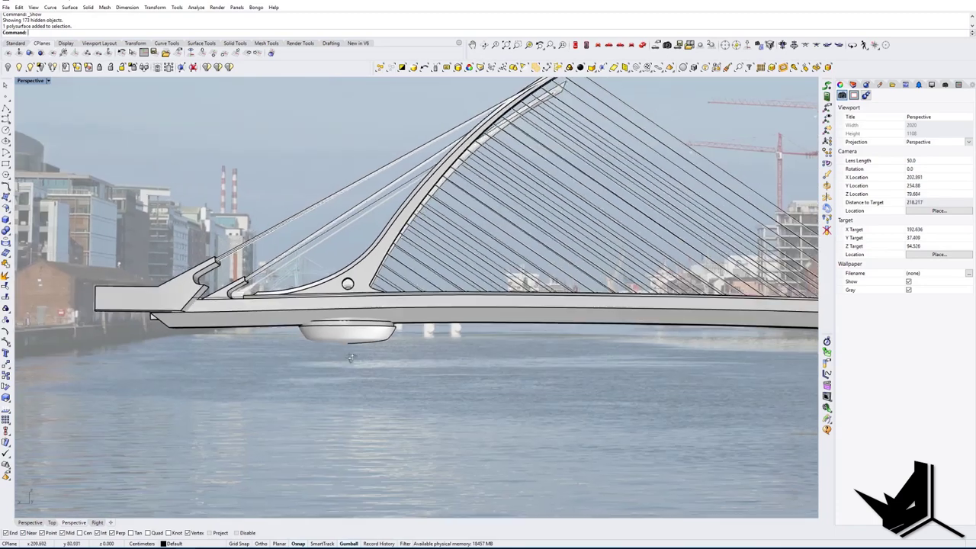
{"action": "right_click_drag", "start_coordinate": [350, 359], "coordinate": [433, 398]}
{"action": "scroll", "coordinate": [248, 343], "scroll_direction": "down", "scroll_amount": 5}
Step: Hide the 5.jpg reference picture behind the bridge
{"action": "left_click", "coordinate": [233, 425]}
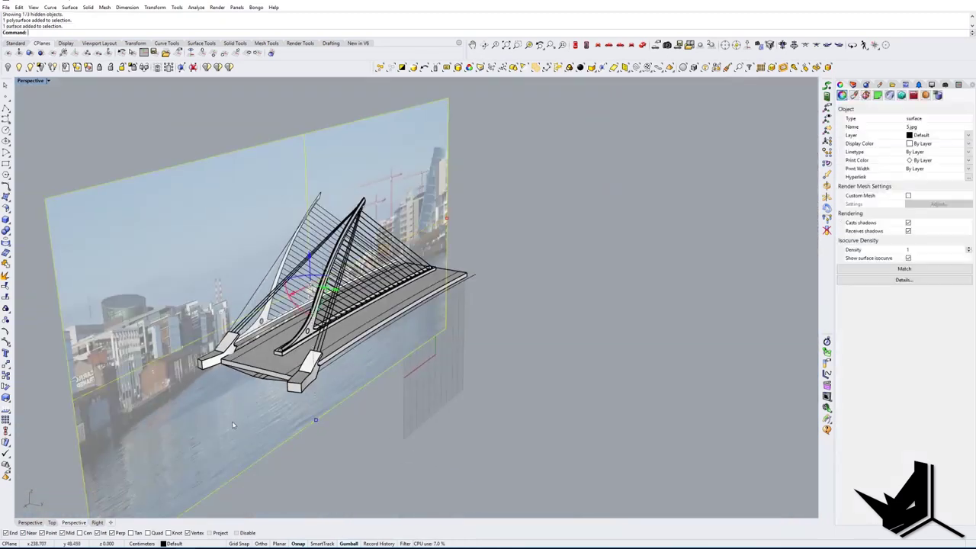
{"action": "left_click", "coordinate": [9, 67]}
{"action": "right_click_drag", "start_coordinate": [410, 320], "coordinate": [466, 300]}
{"action": "scroll", "coordinate": [320, 306], "scroll_direction": "up", "scroll_amount": 5}
{"action": "right_click_drag", "start_coordinate": [320, 308], "coordinate": [309, 326]}
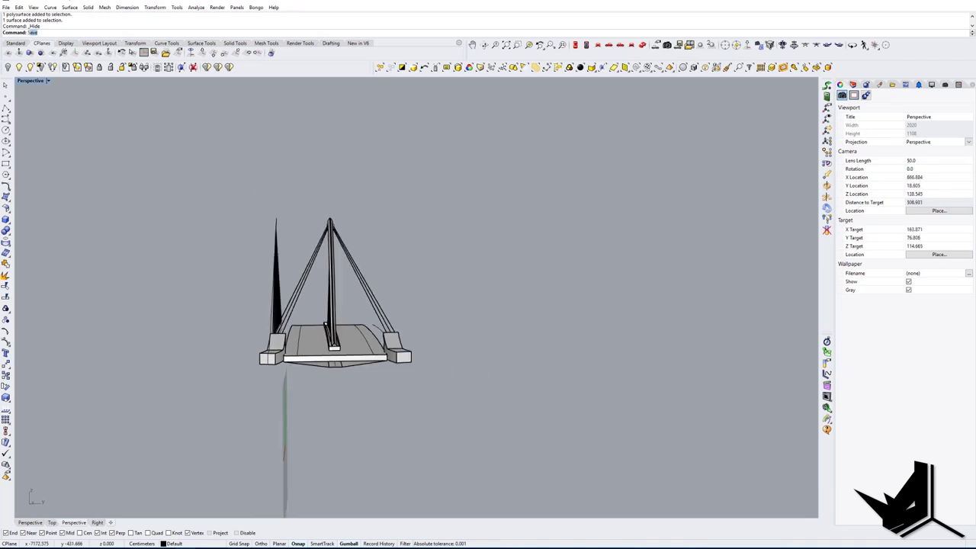
Step: Select all curves in the scene and hide them, and set the construction plane to World Top
{"action": "key", "text": "Return"}
{"action": "left_click", "coordinate": [8, 68]}
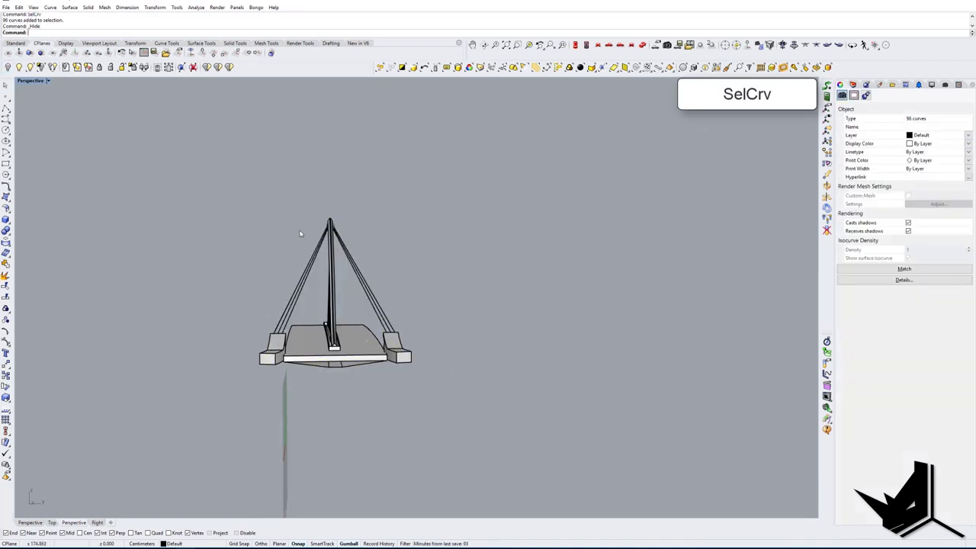
{"action": "right_click_drag", "start_coordinate": [172, 191], "coordinate": [84, 174]}
{"action": "left_click", "coordinate": [203, 55]}
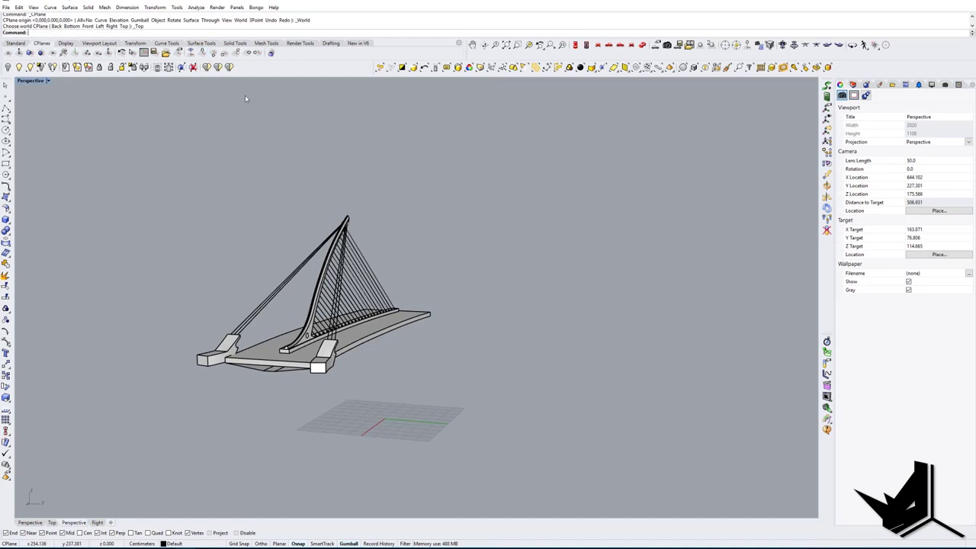
{"action": "right_click_drag", "start_coordinate": [504, 323], "coordinate": [348, 311]}
{"action": "right_click_drag", "start_coordinate": [556, 337], "coordinate": [470, 376], "text": "shift"}
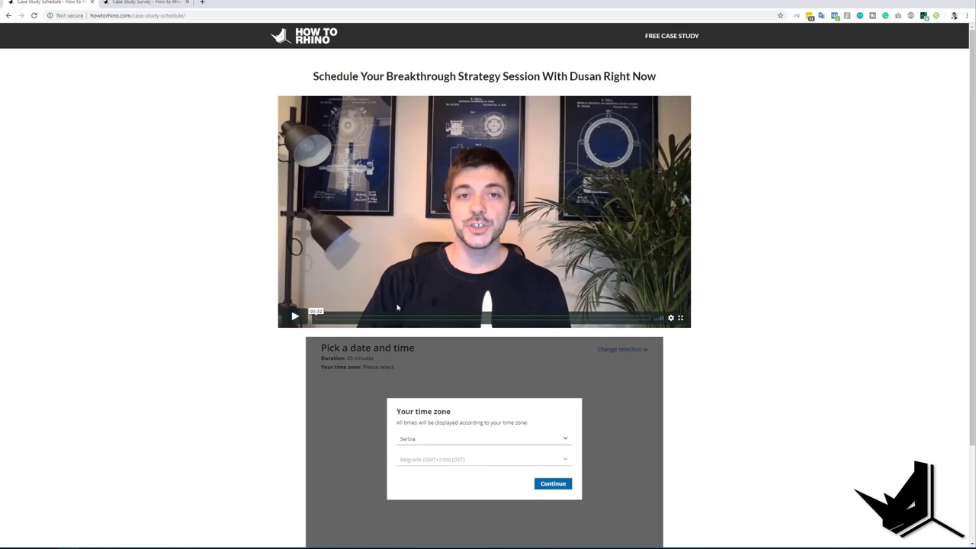
{"action": "scroll", "coordinate": [396, 307], "scroll_direction": "down", "scroll_amount": 1}
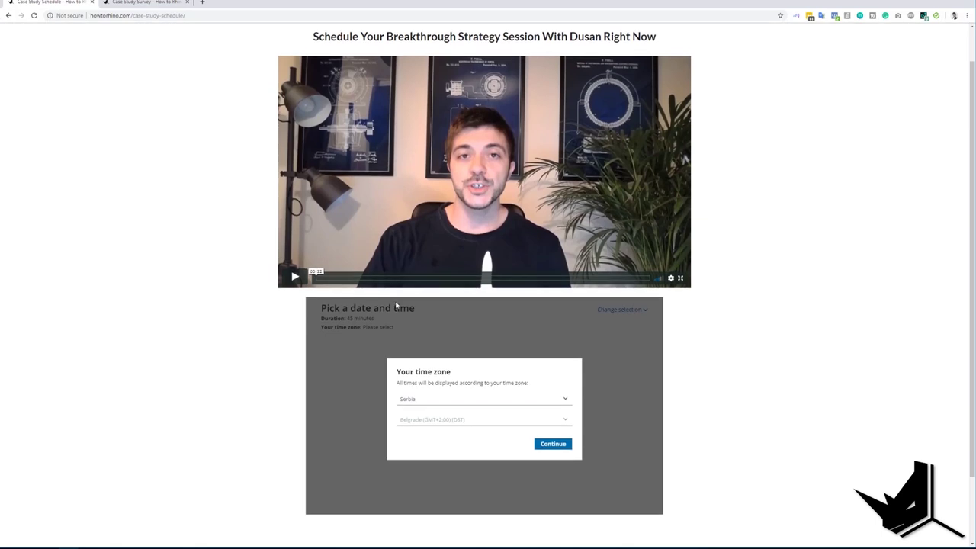
{"action": "scroll", "coordinate": [396, 306], "scroll_direction": "up", "scroll_amount": 1}
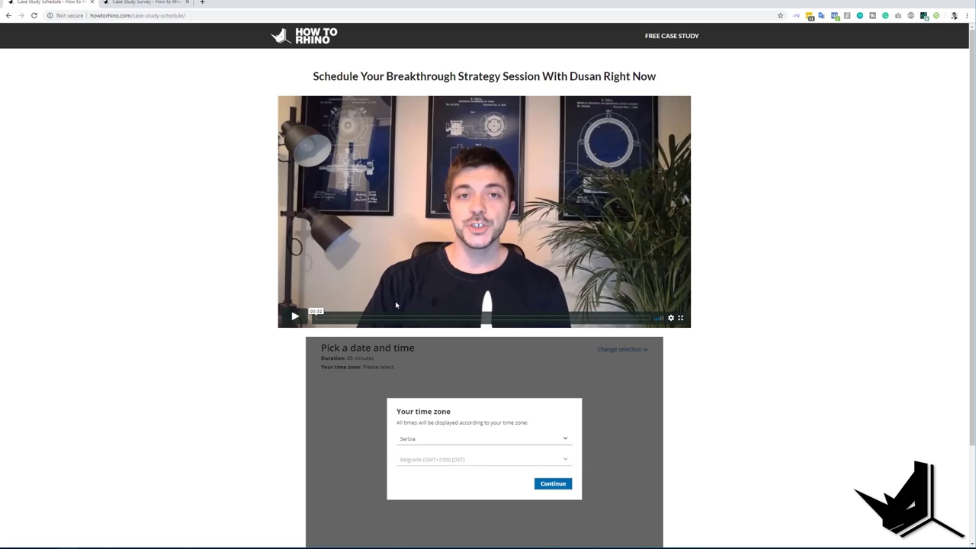
{"action": "scroll", "coordinate": [367, 242], "scroll_direction": "down", "scroll_amount": 1}
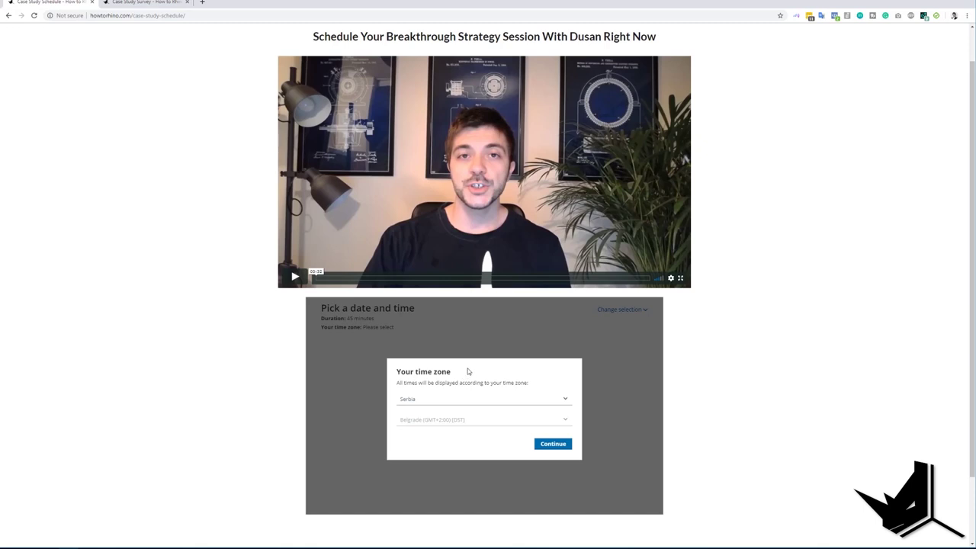
{"action": "scroll", "coordinate": [503, 303], "scroll_direction": "up", "scroll_amount": 2}
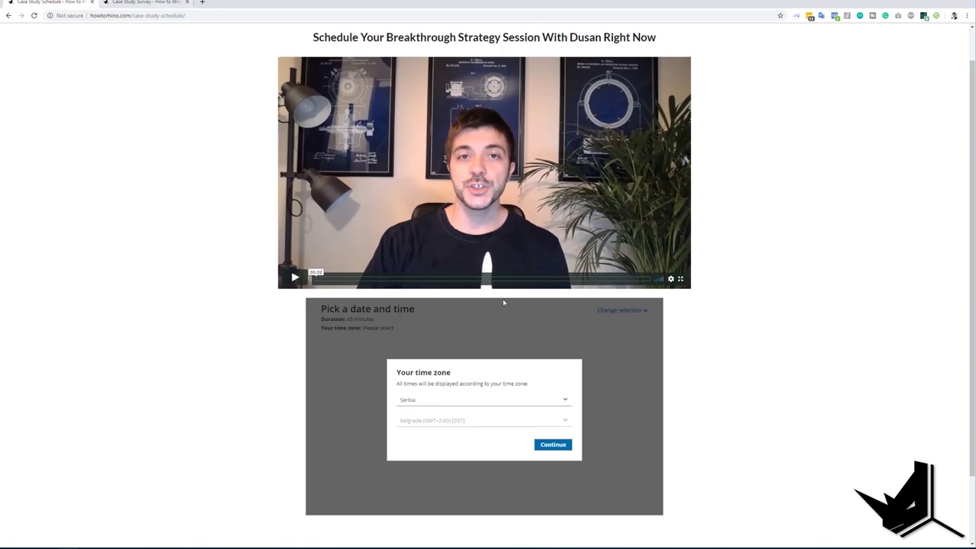
Step: Look through the questions of the Case Study Survey form for the free strategy session and close that page
{"action": "left_click", "coordinate": [145, 3]}
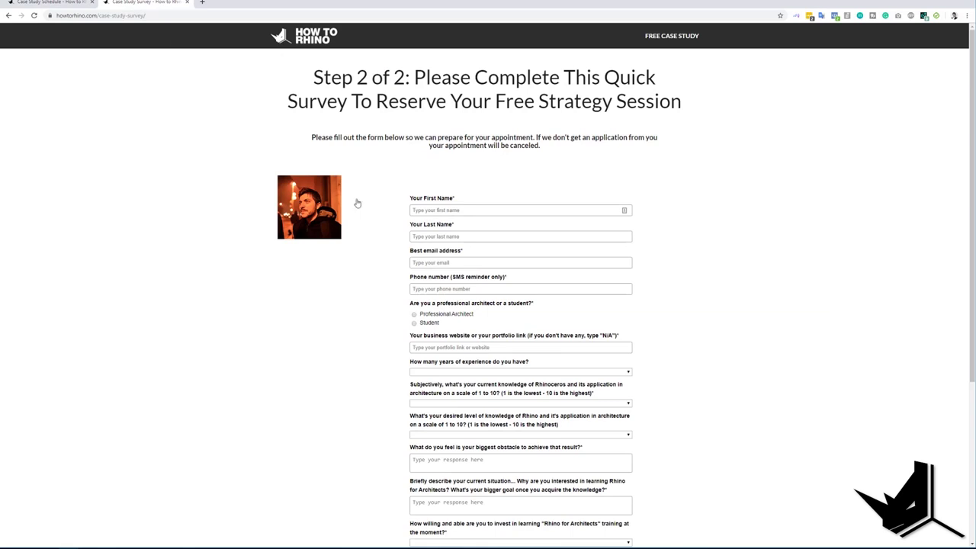
{"action": "scroll", "coordinate": [429, 257], "scroll_direction": "down", "scroll_amount": 1}
{"action": "scroll", "coordinate": [428, 257], "scroll_direction": "down", "scroll_amount": 3}
{"action": "scroll", "coordinate": [234, 42], "scroll_direction": "up", "scroll_amount": 3}
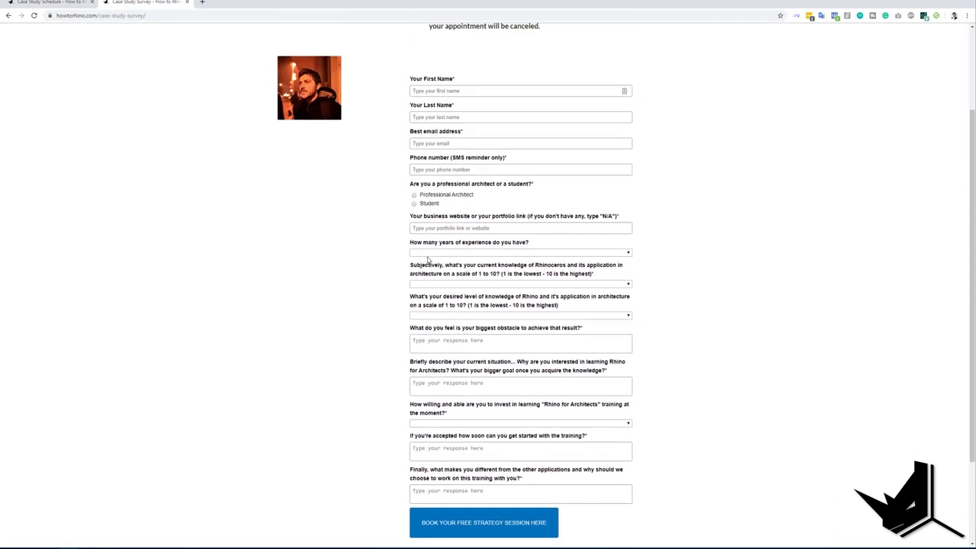
{"action": "left_click", "coordinate": [188, 2]}
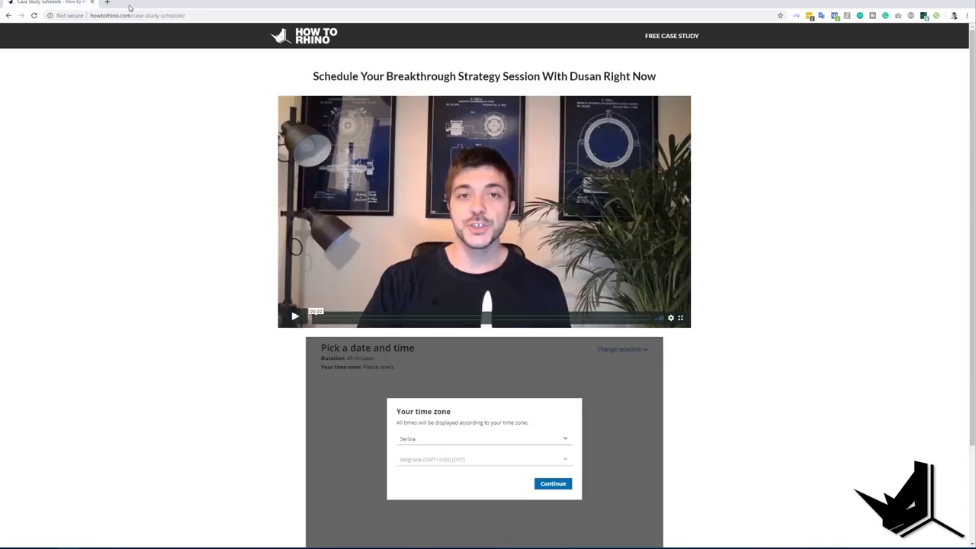